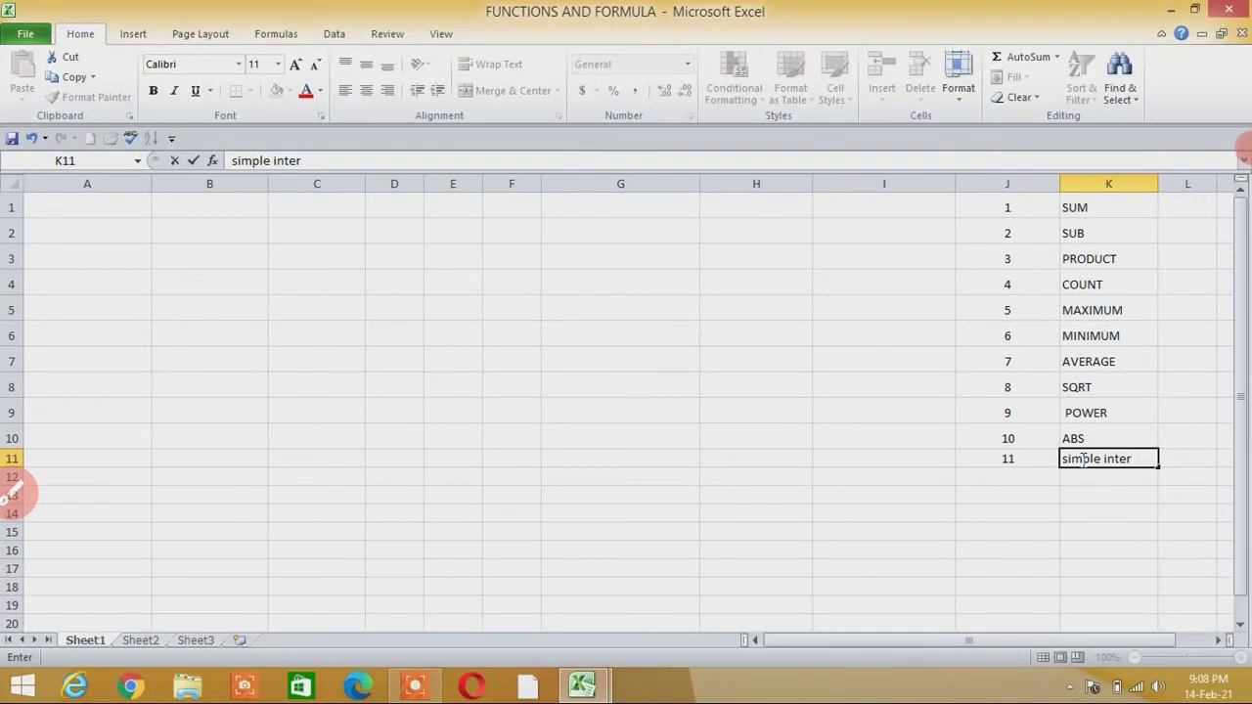
Step: Finish item 11 as 'simple interest' and add item 12, 'division', to the function list
type("est")
left_click(1024, 479)
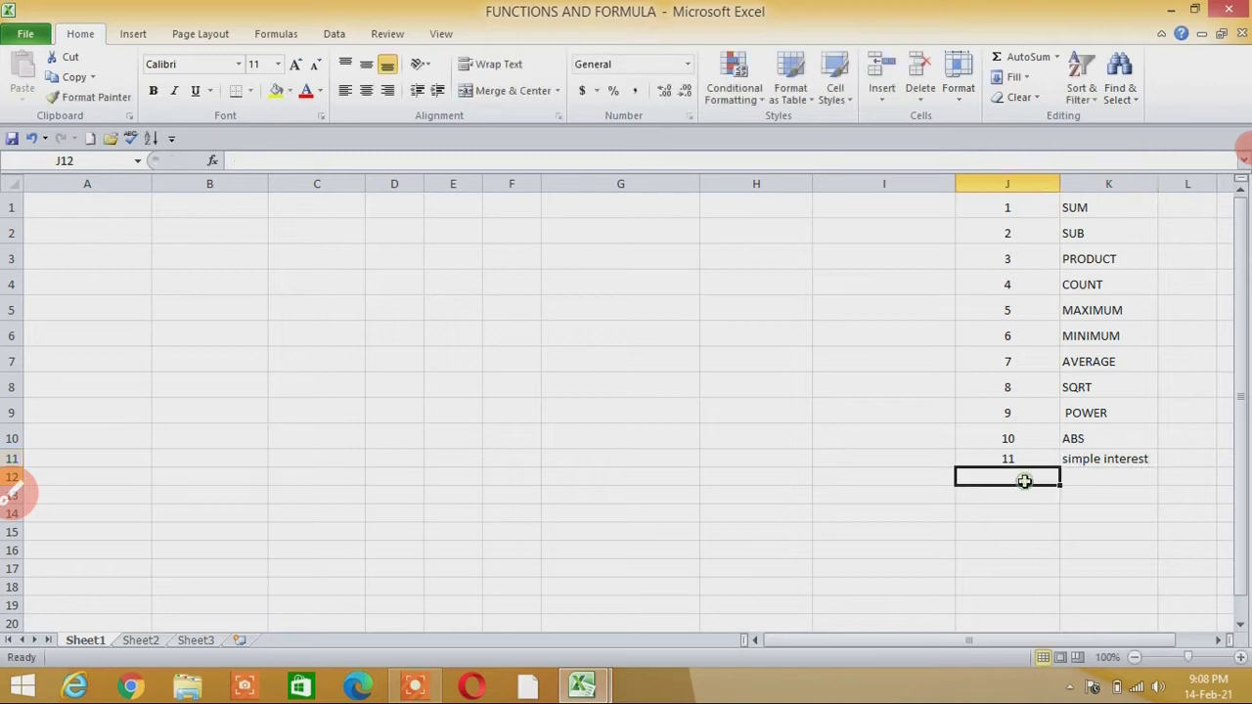
type("12")
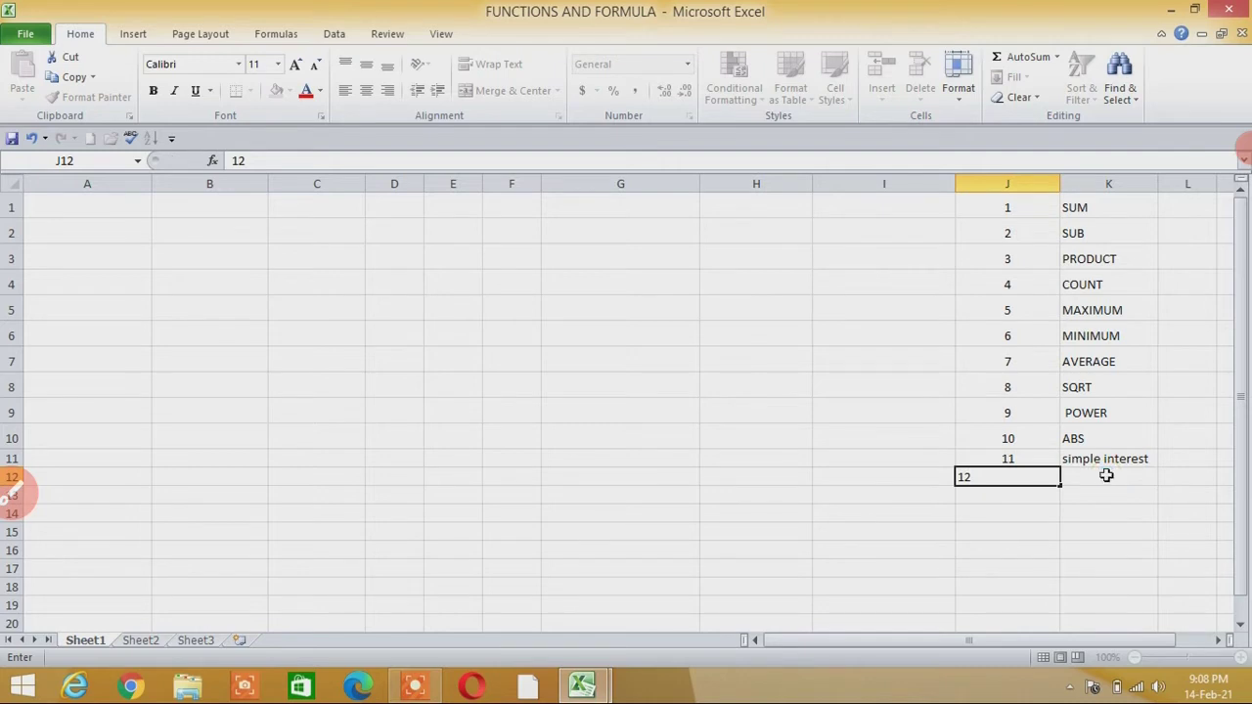
left_click(1107, 475)
type("division")
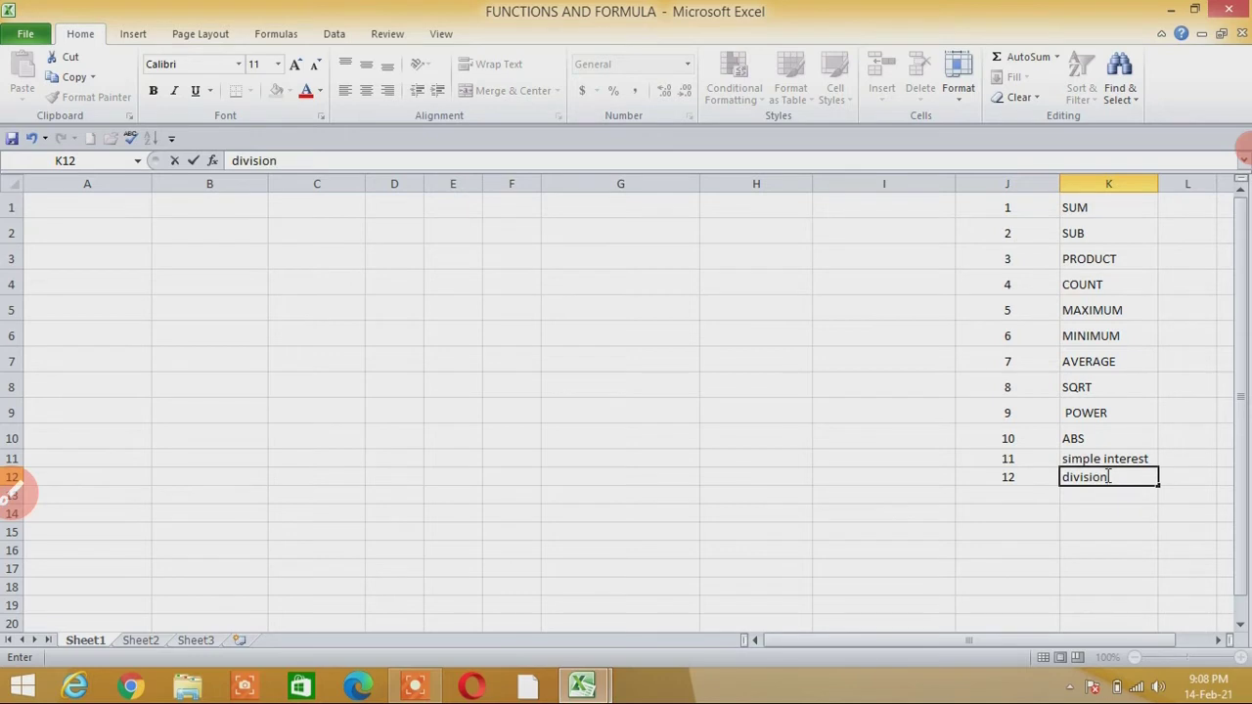
left_click(1056, 499)
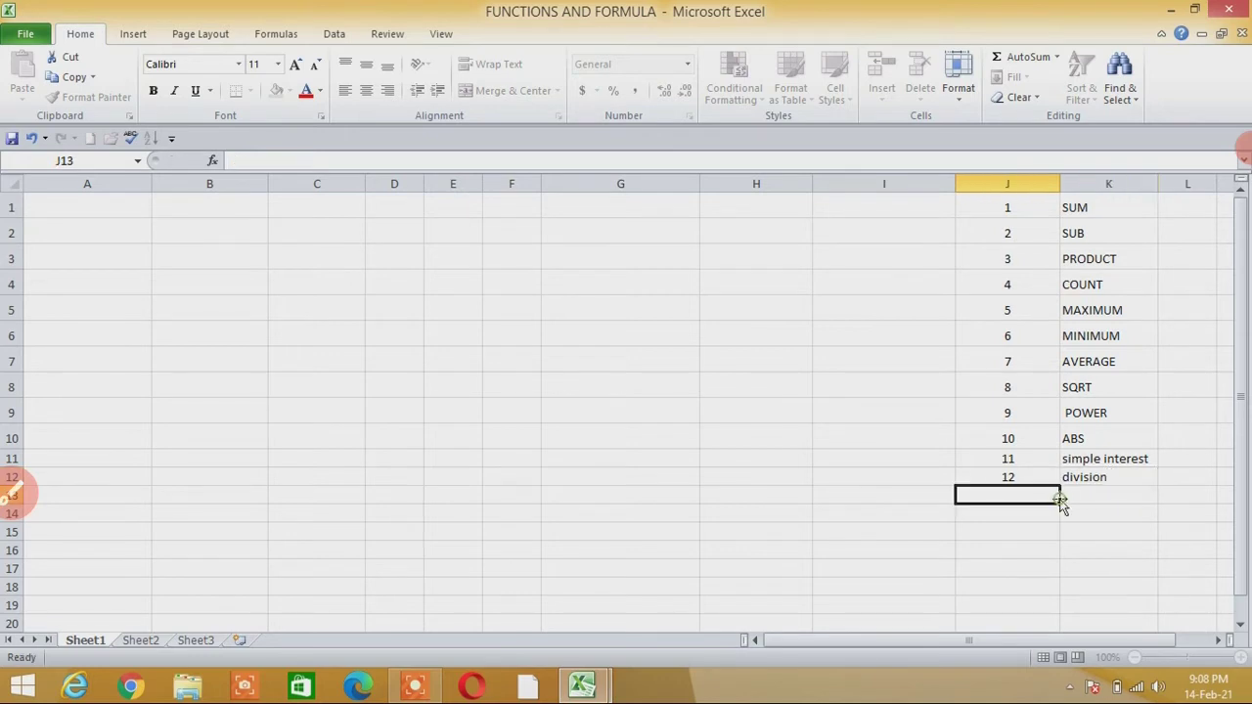
left_click(289, 253)
Step: Enter the labels 'principal' and 'rate' in C3:C4 with values 75000 and 8 beside them
type("proi")
key("BackSpace")
key("BackSpace")
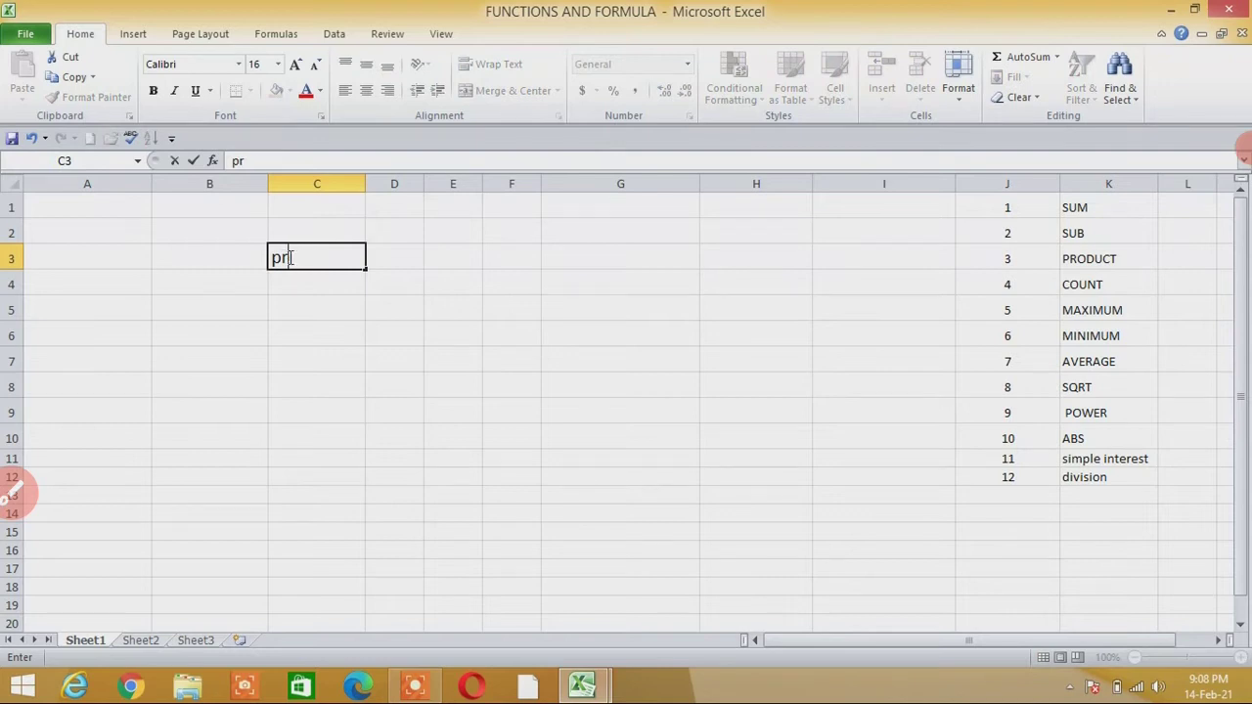
type("incipal")
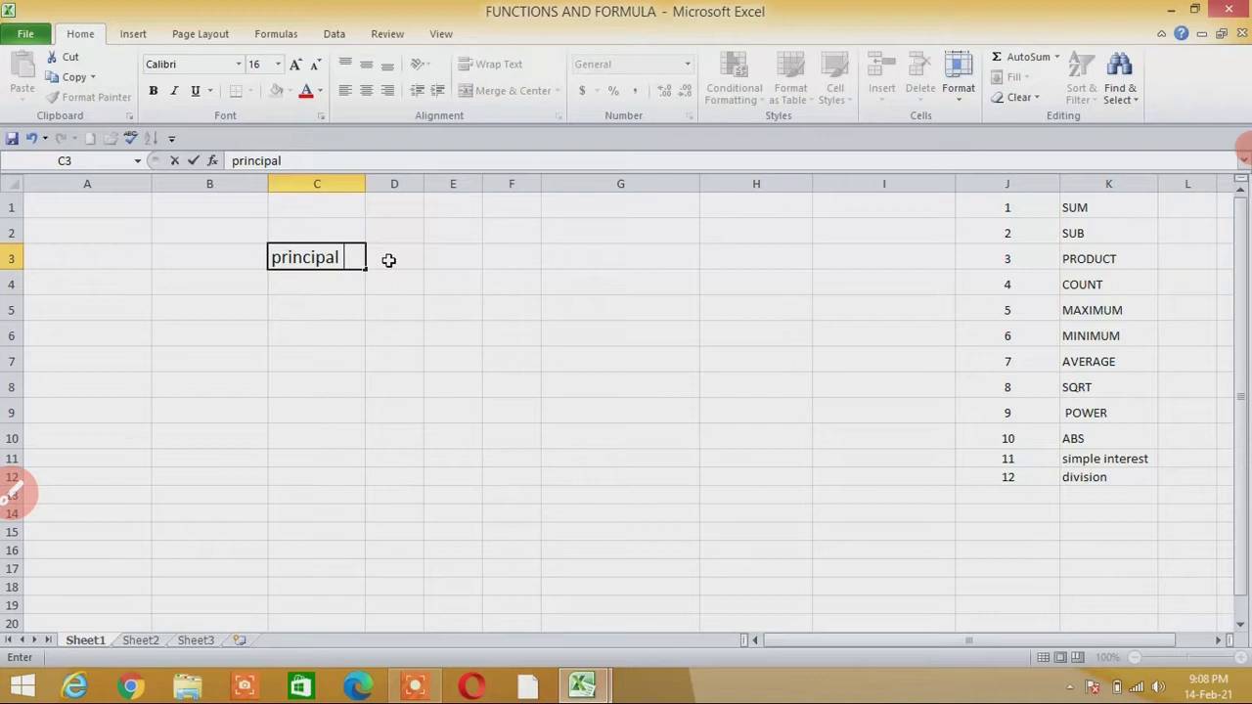
left_click(389, 261)
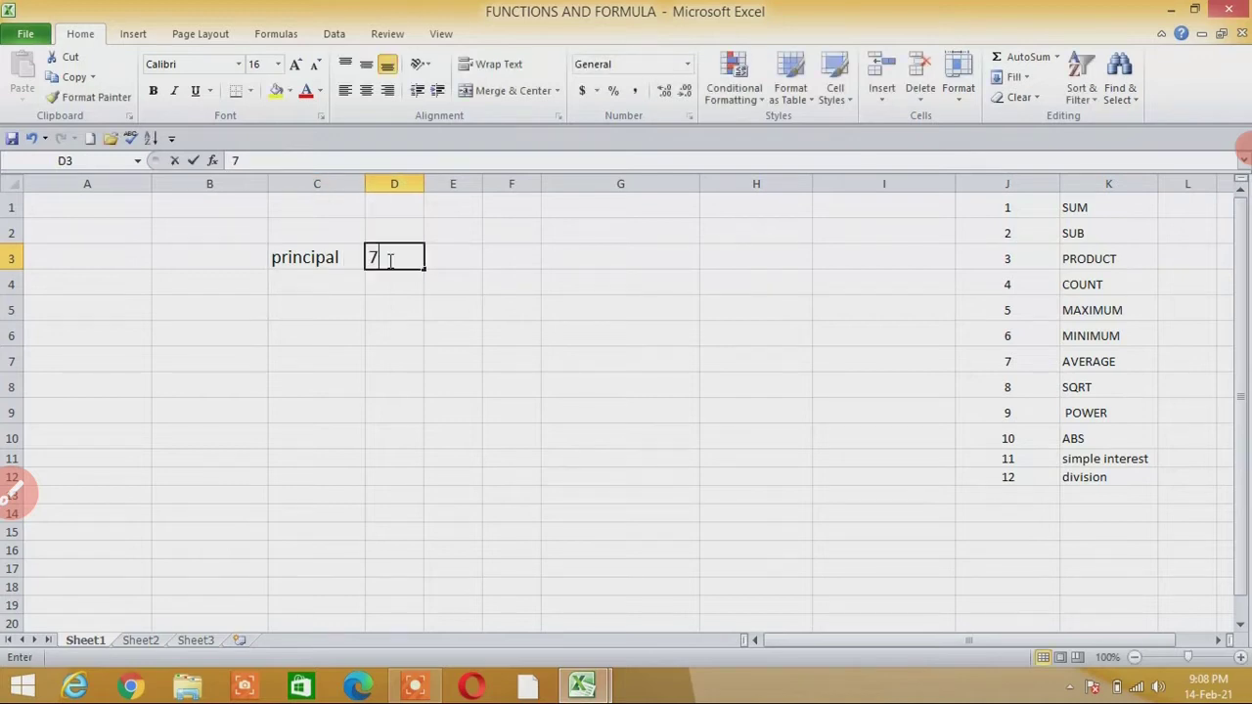
type("75000")
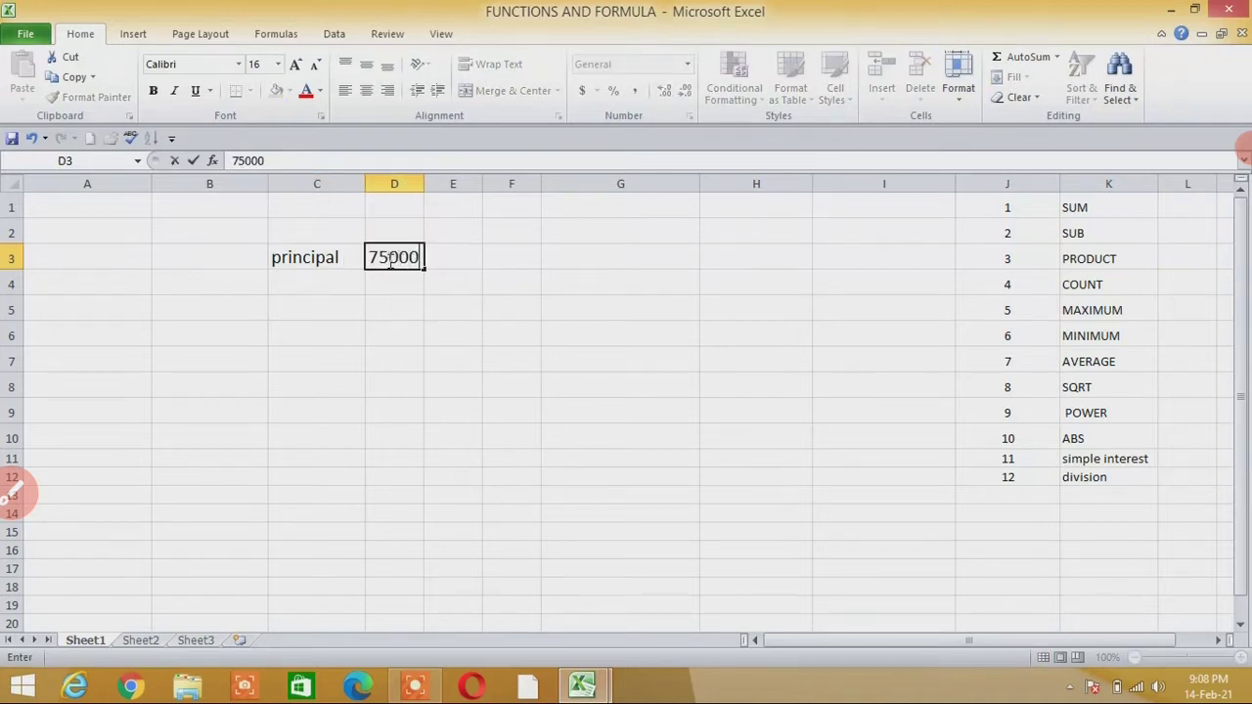
left_click(303, 287)
type("rate")
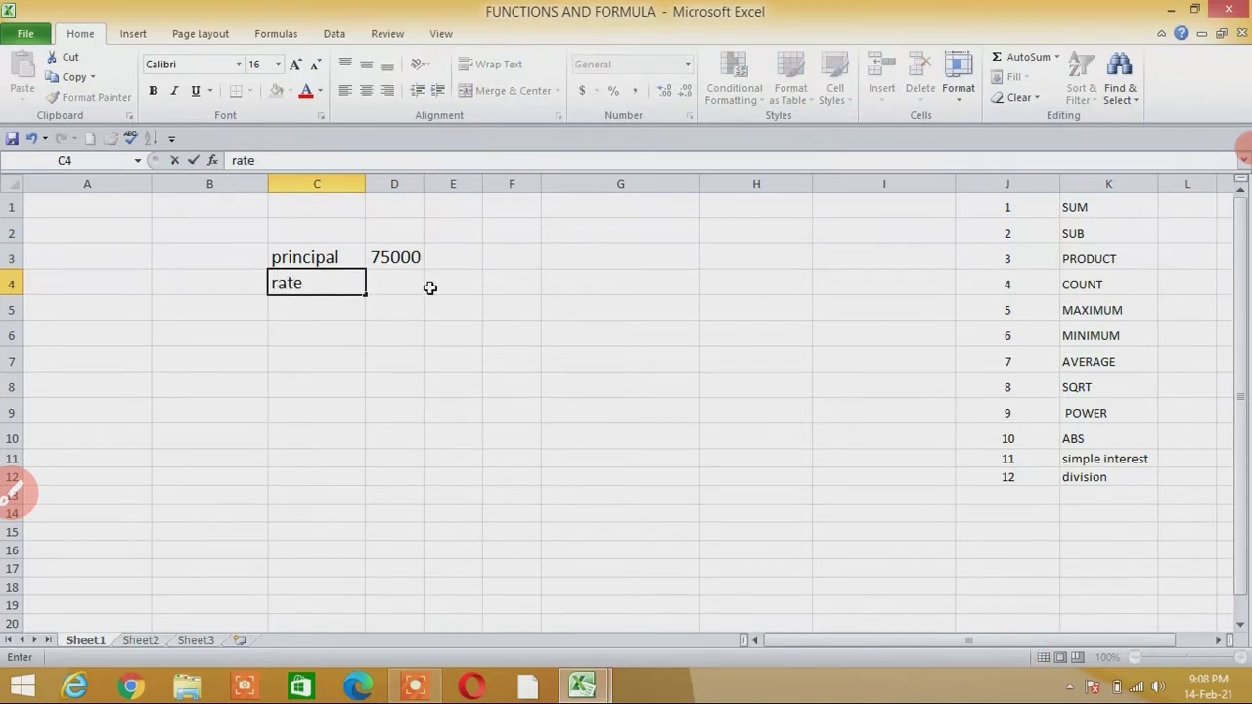
left_click(404, 283)
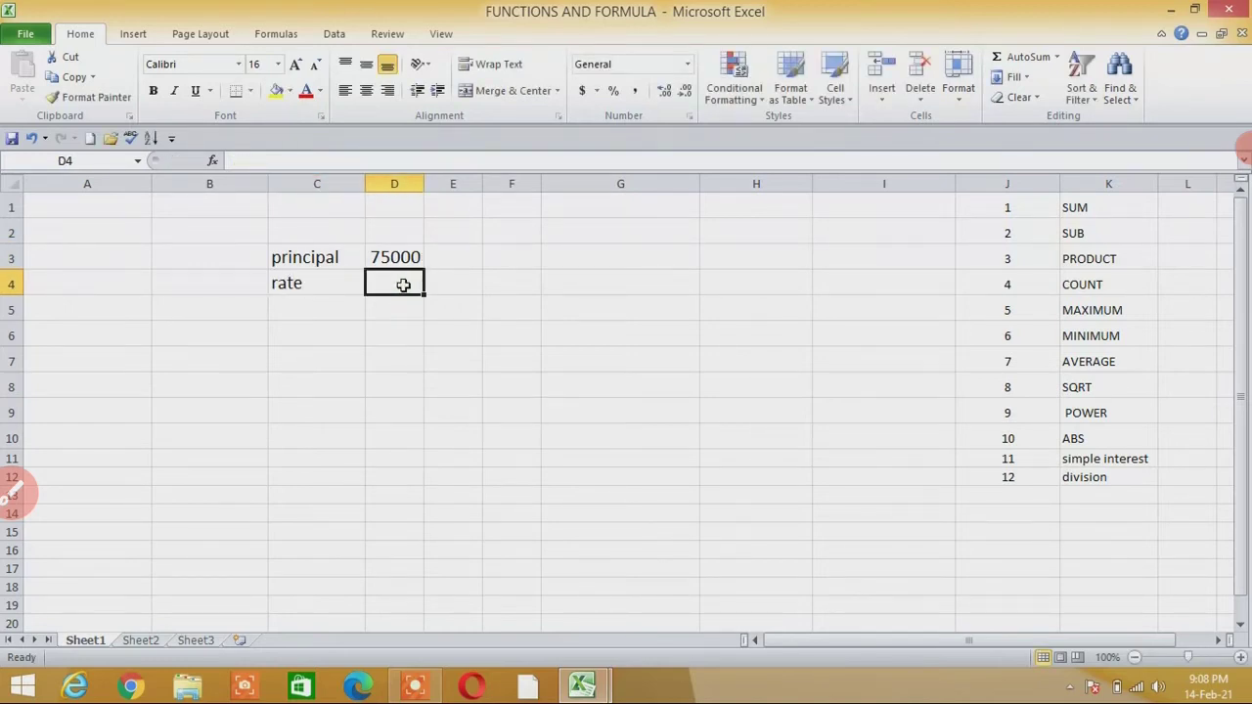
type("8")
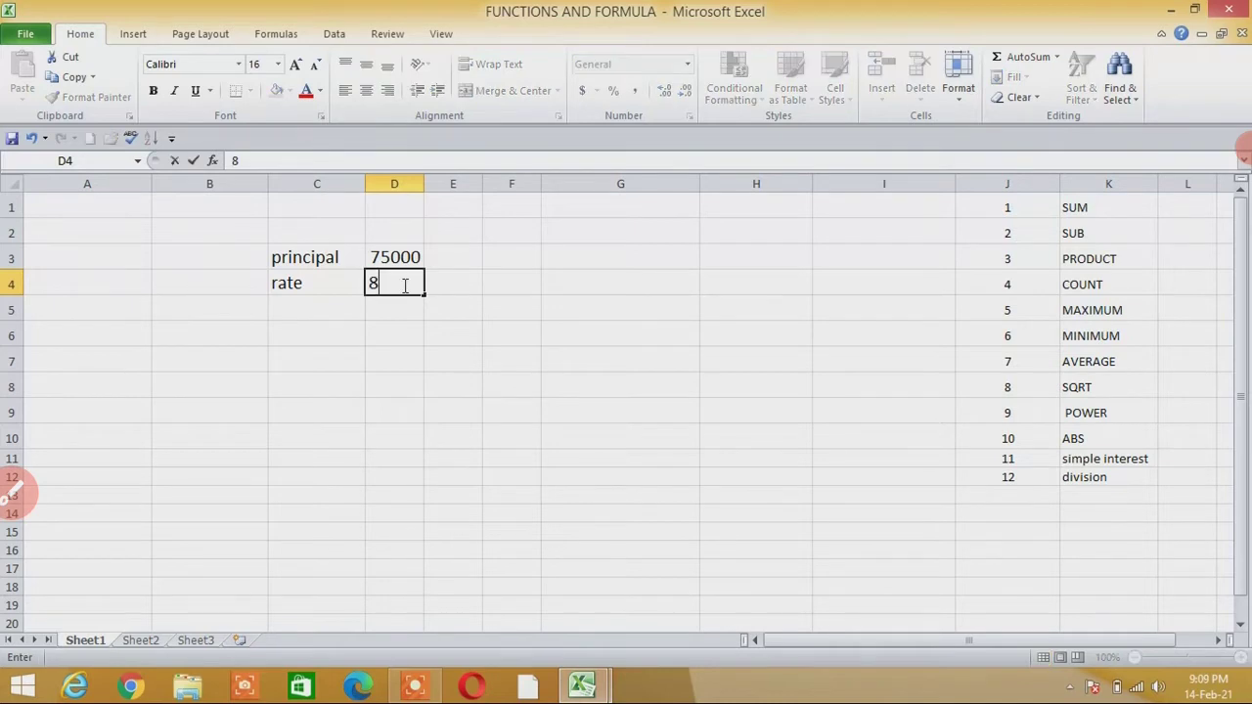
Step: Add the 'time' label with value 5, and the correctly spelled 'interest' label in C6
left_click(301, 315)
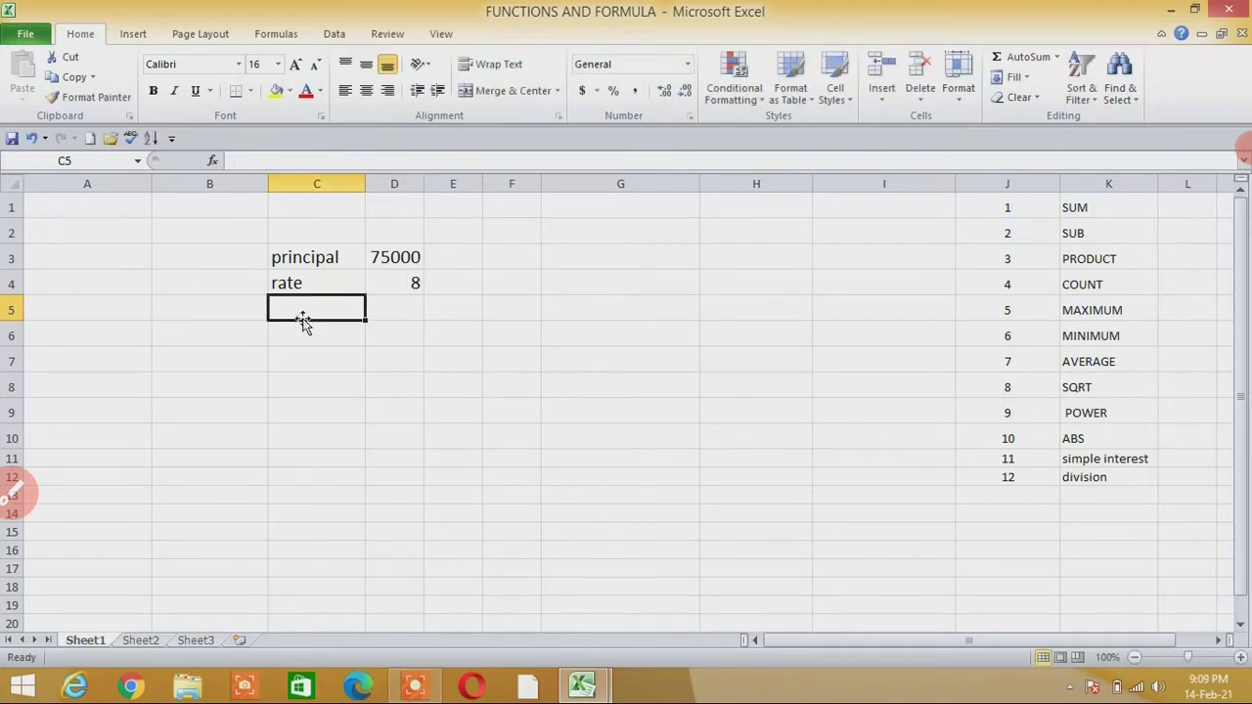
type("time")
left_click(401, 307)
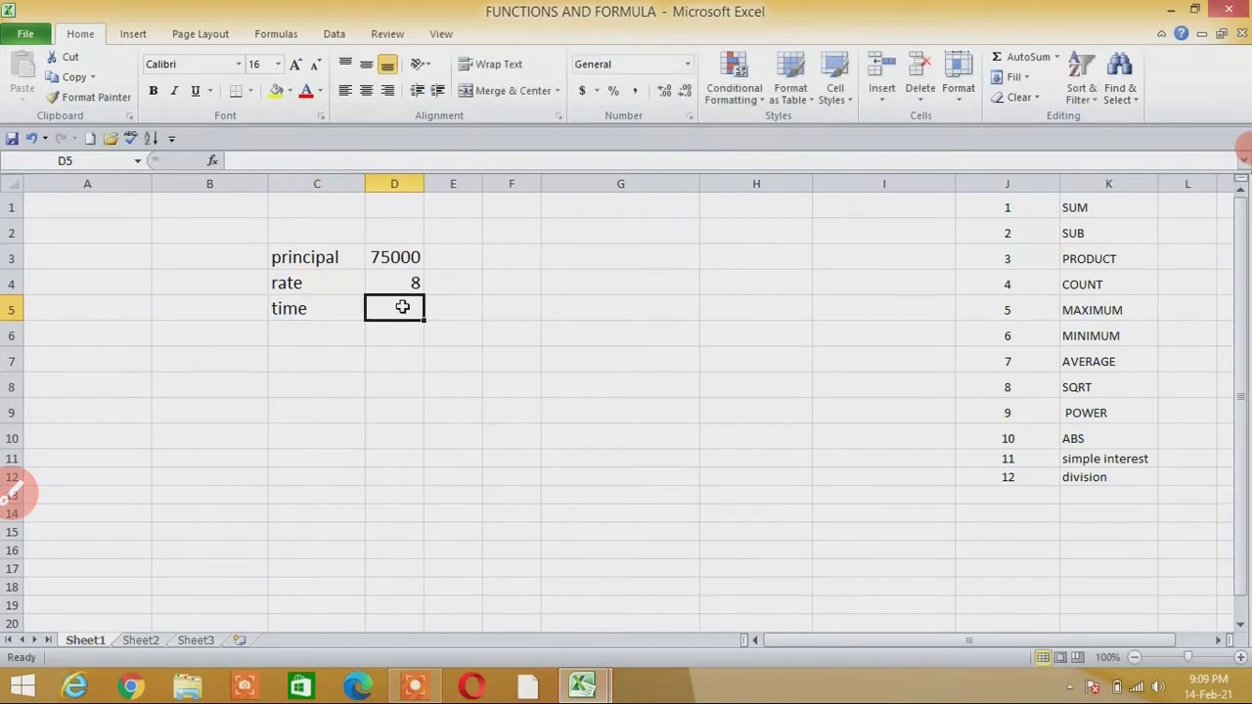
type("5")
left_click(301, 344)
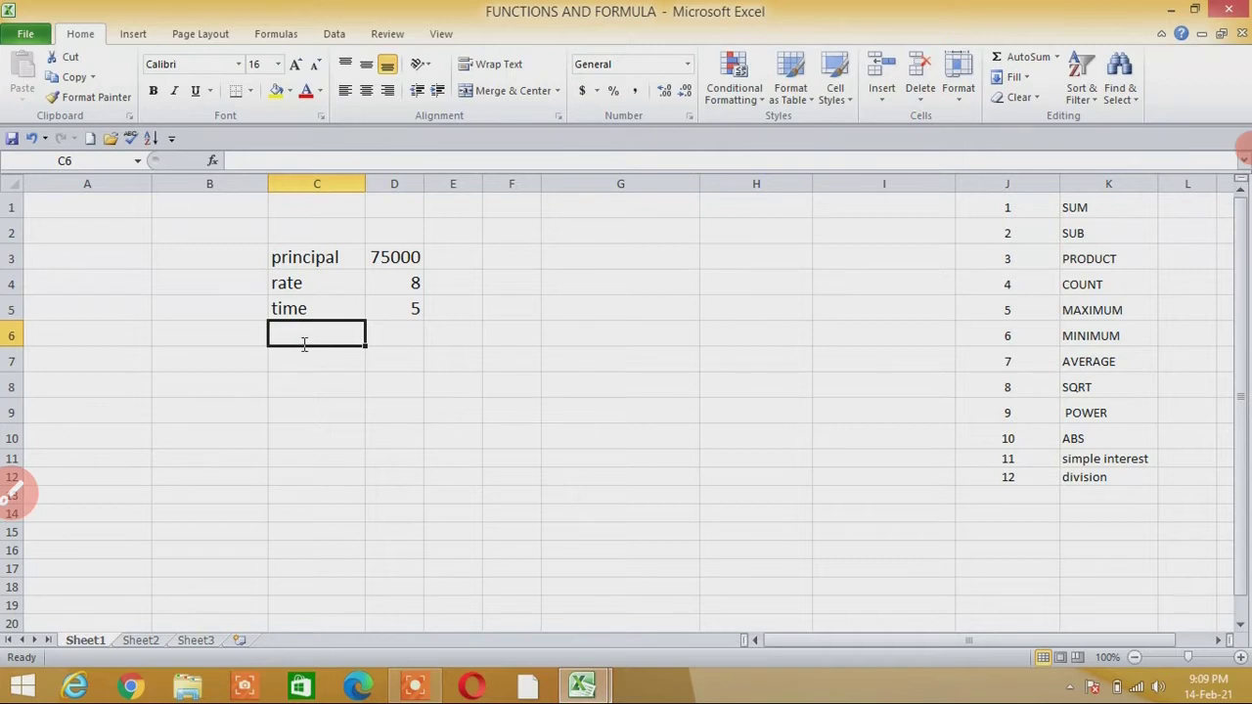
type("interst")
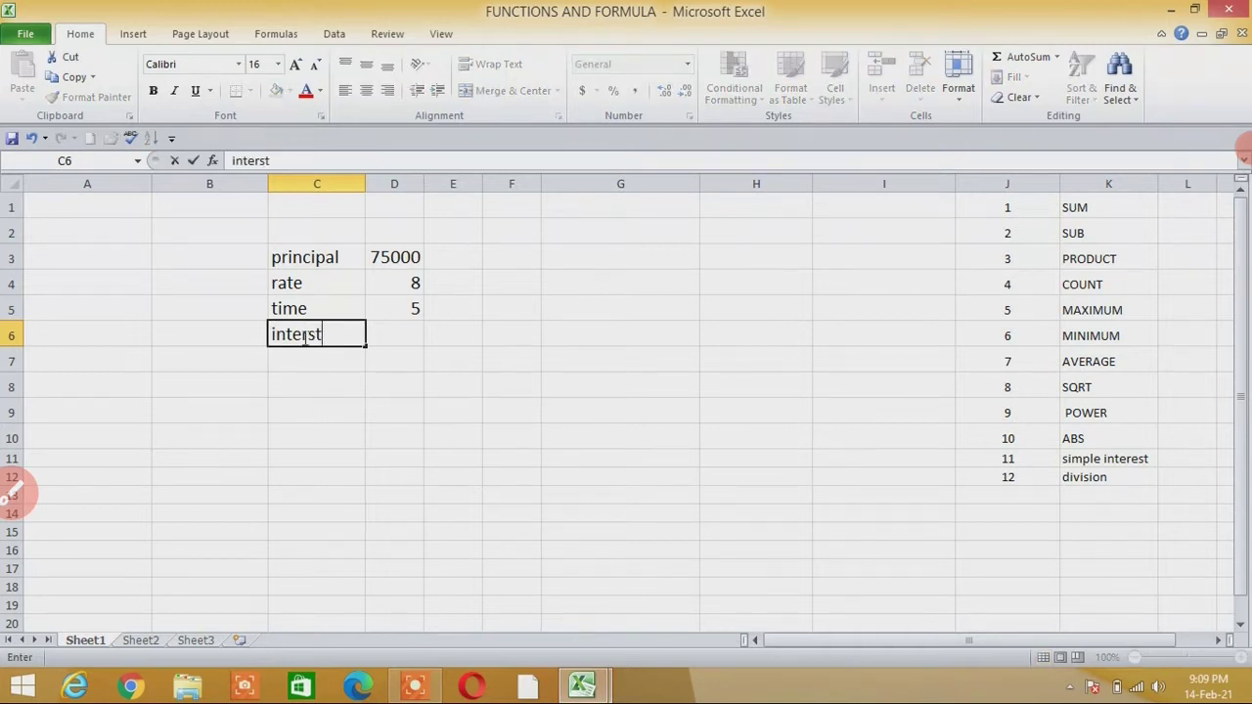
left_click(306, 337)
type("e")
left_click(404, 340)
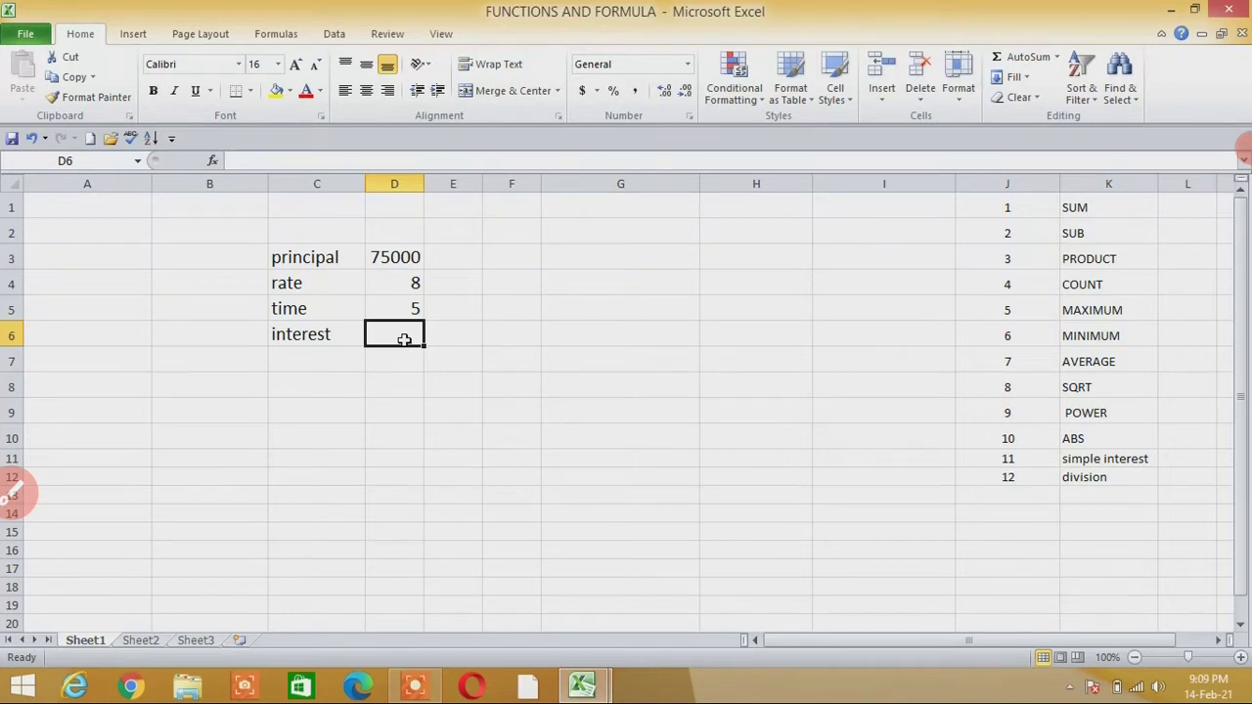
type("=(")
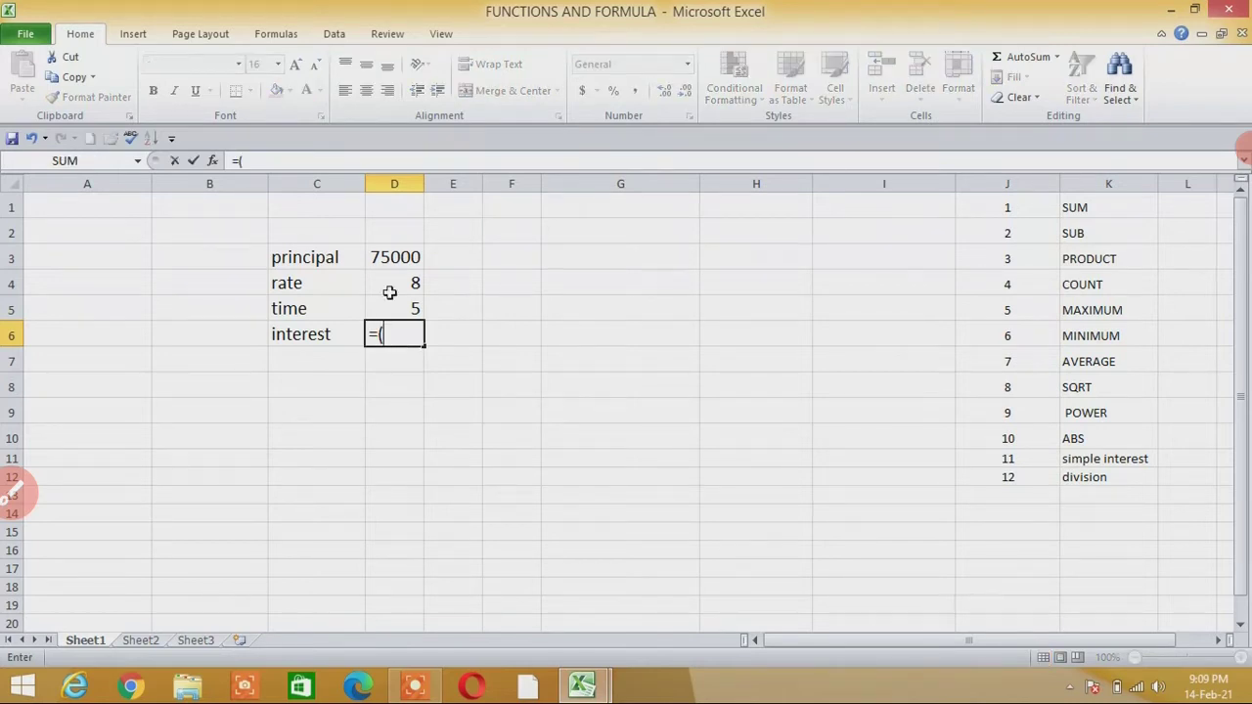
Step: Widen column D and enter =(D3*D4*D5)/100 in D6, giving interest 30000
left_click(423, 184)
left_click(441, 235)
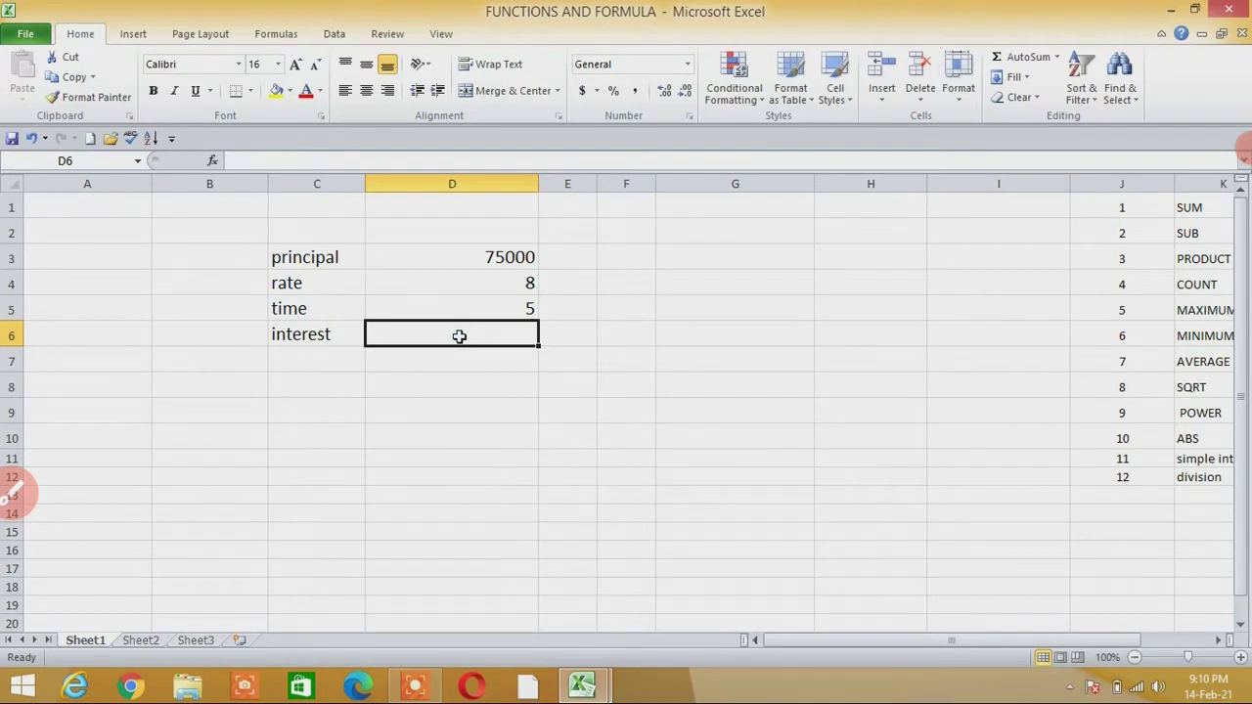
type("=(")
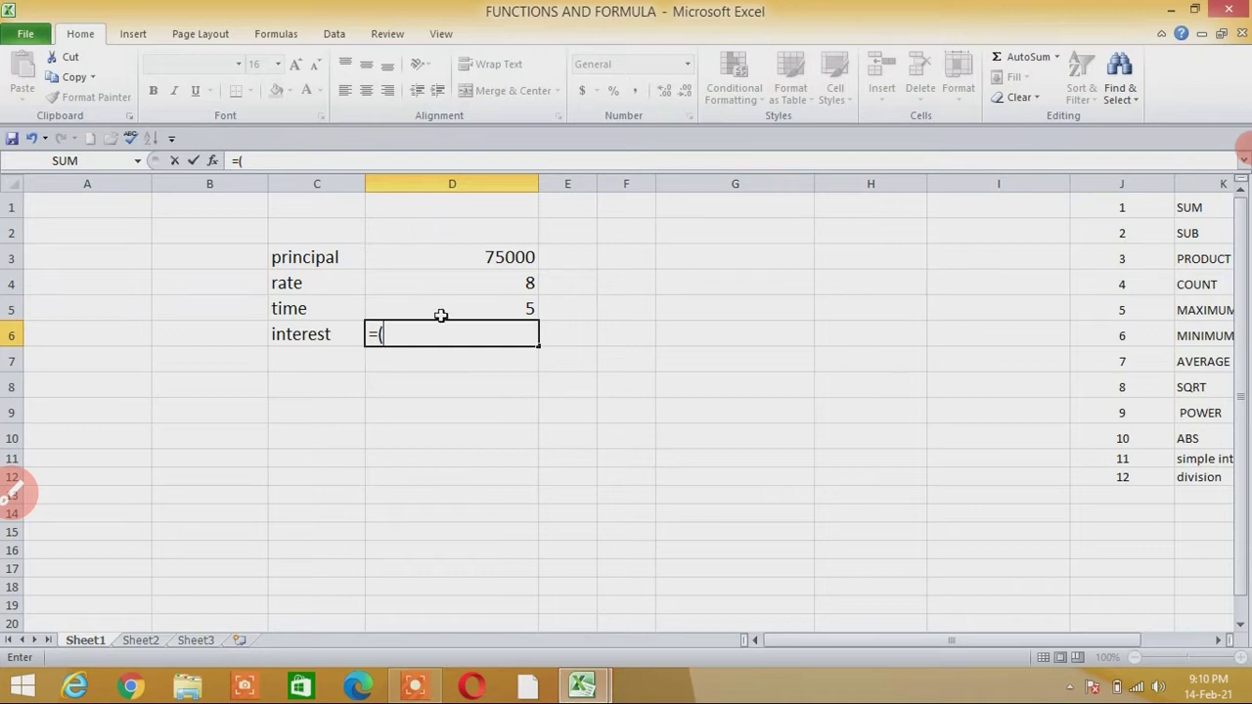
left_click(445, 258)
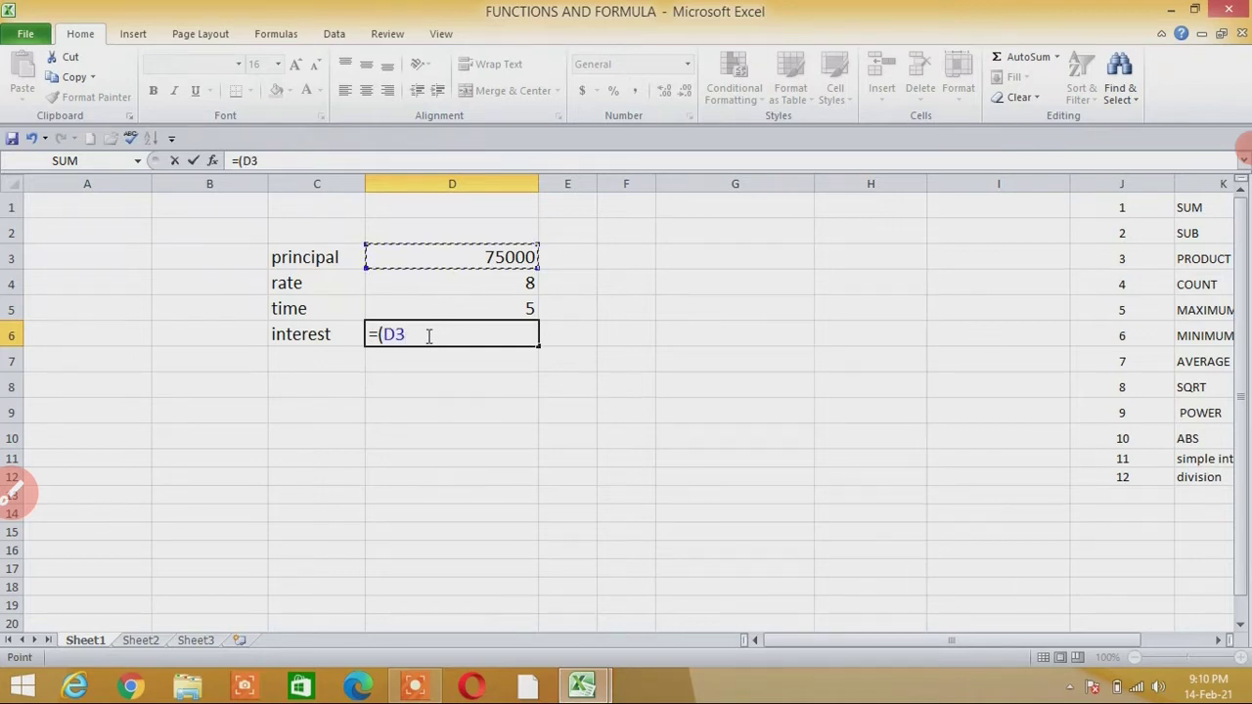
type("*")
left_click(465, 286)
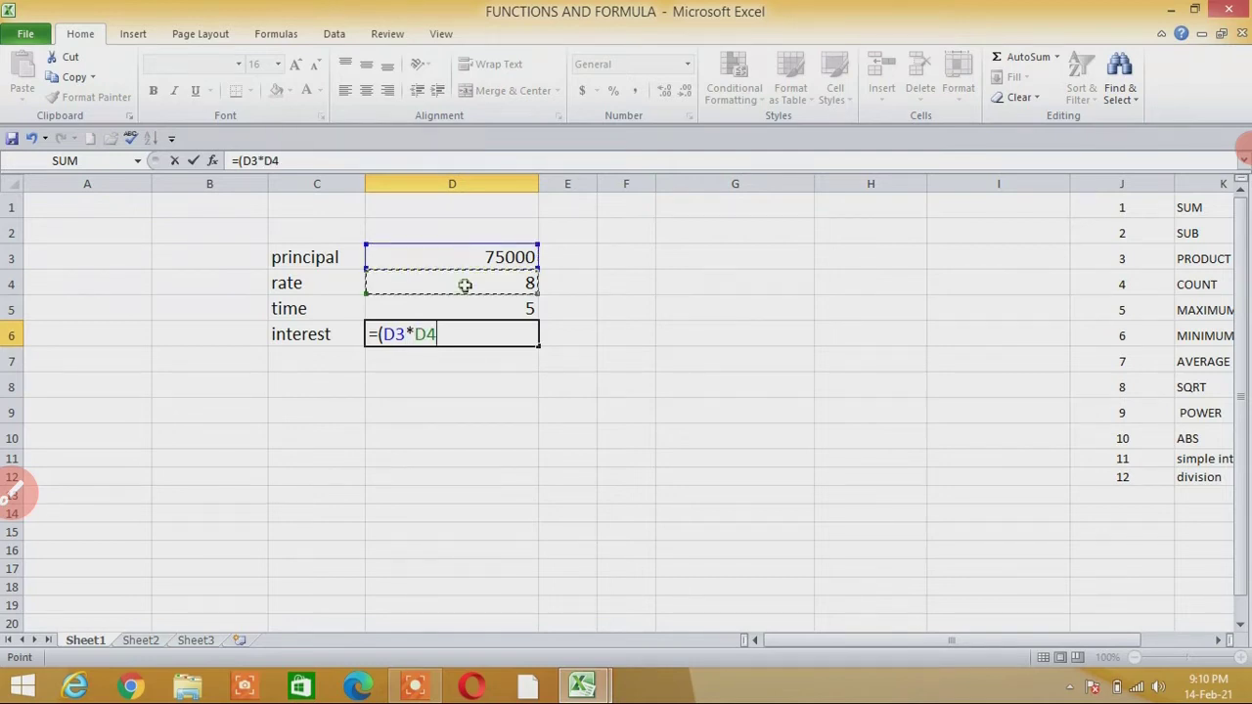
type("*")
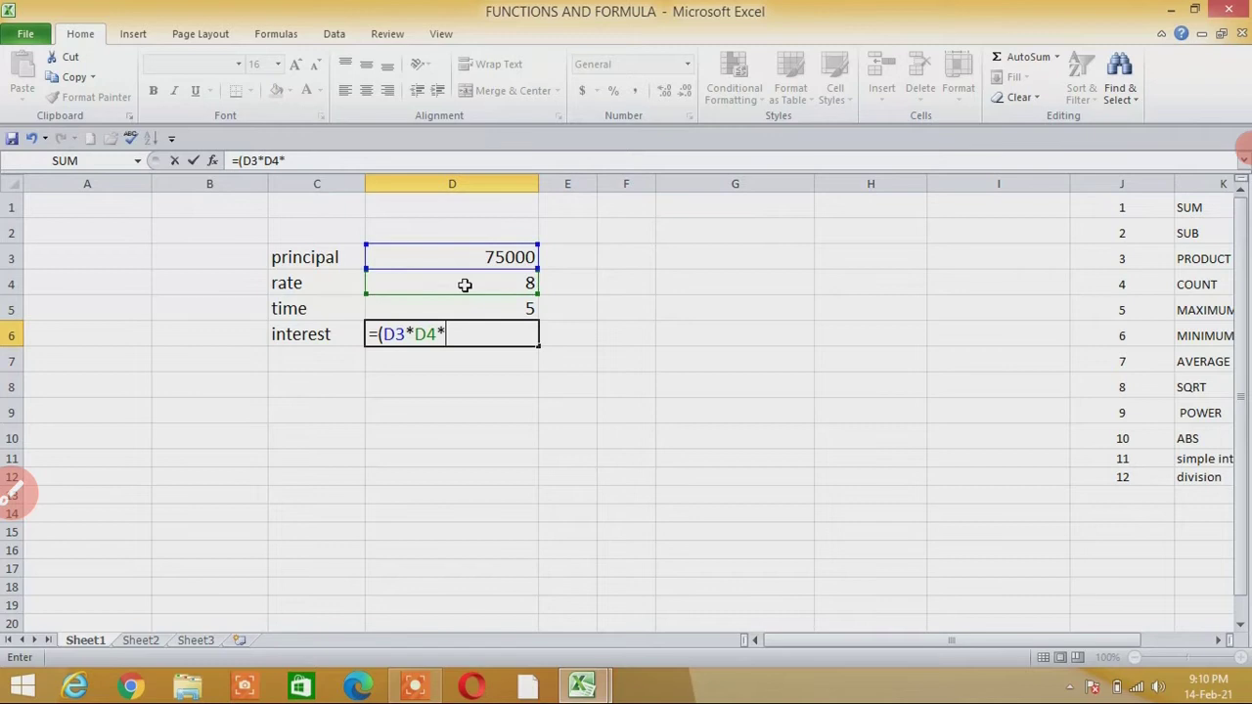
left_click(448, 311)
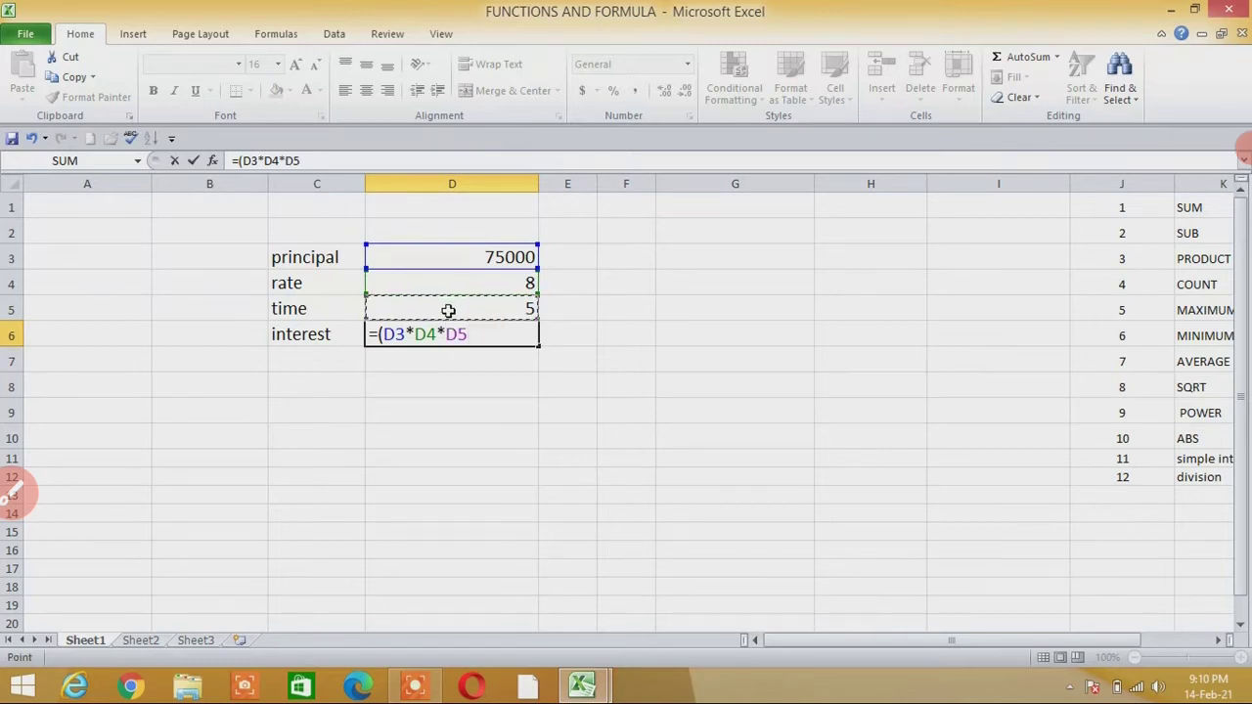
type(")/")
type("100")
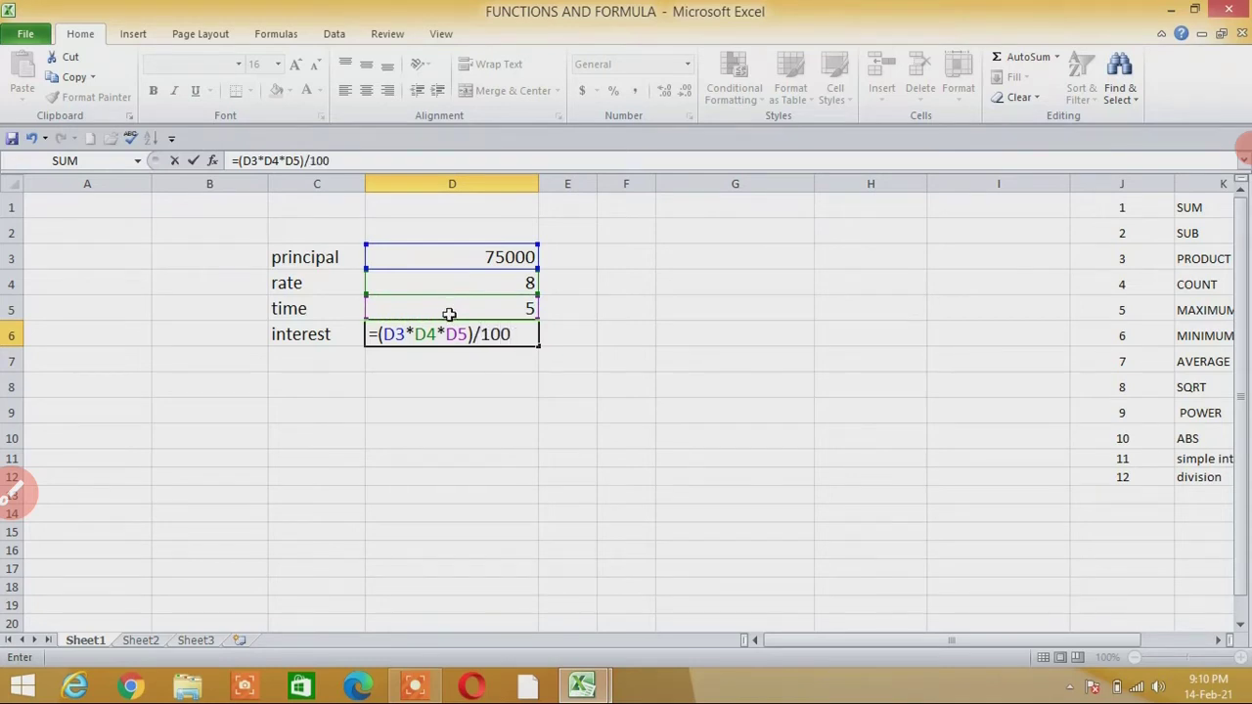
key("Return")
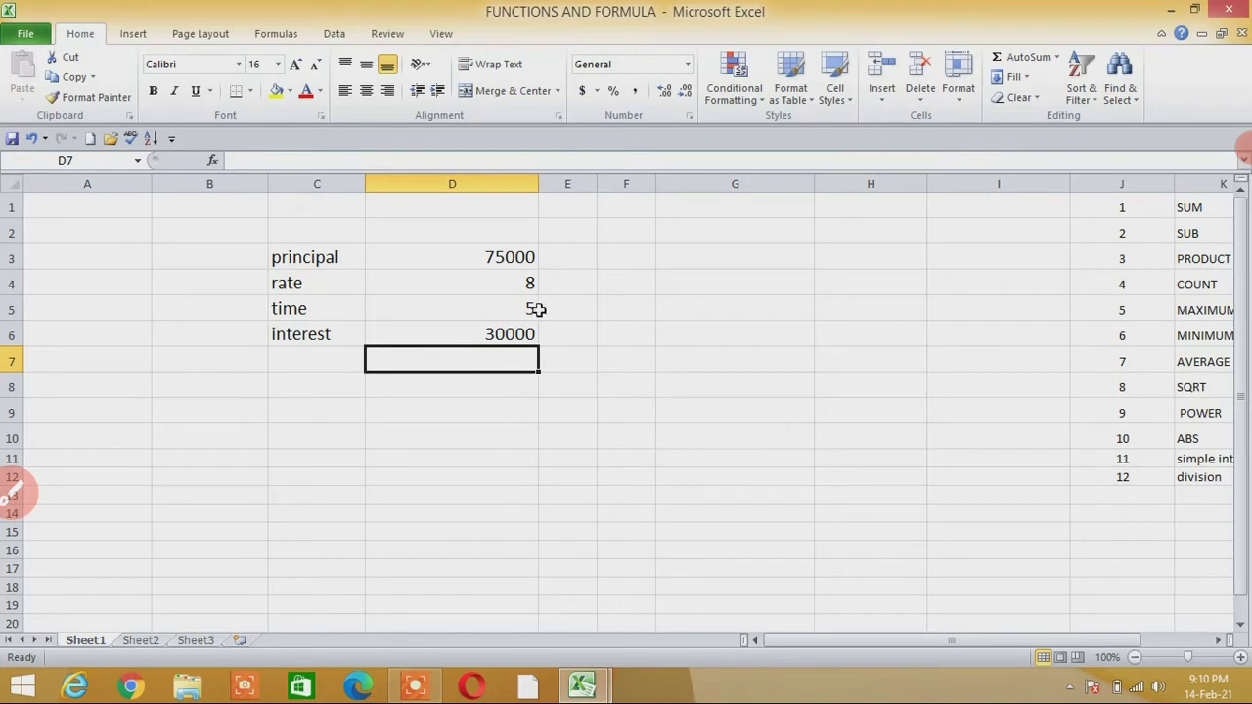
left_click(499, 285)
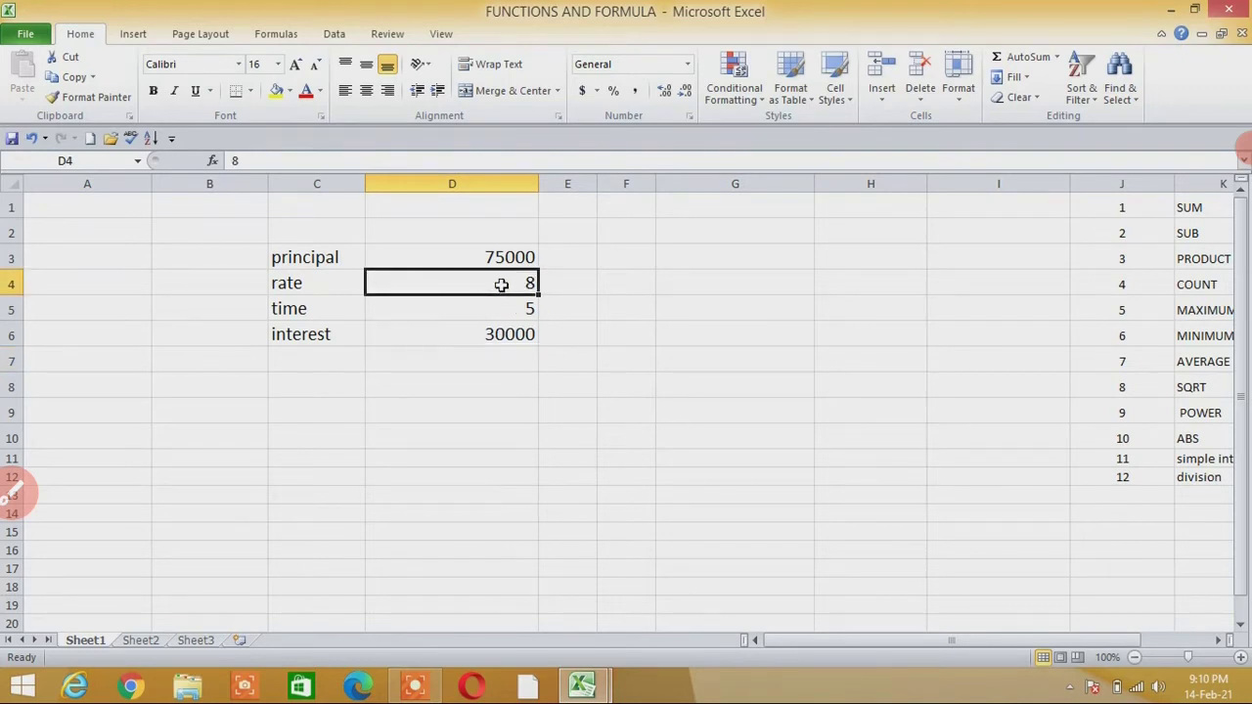
type("10")
left_click(694, 311)
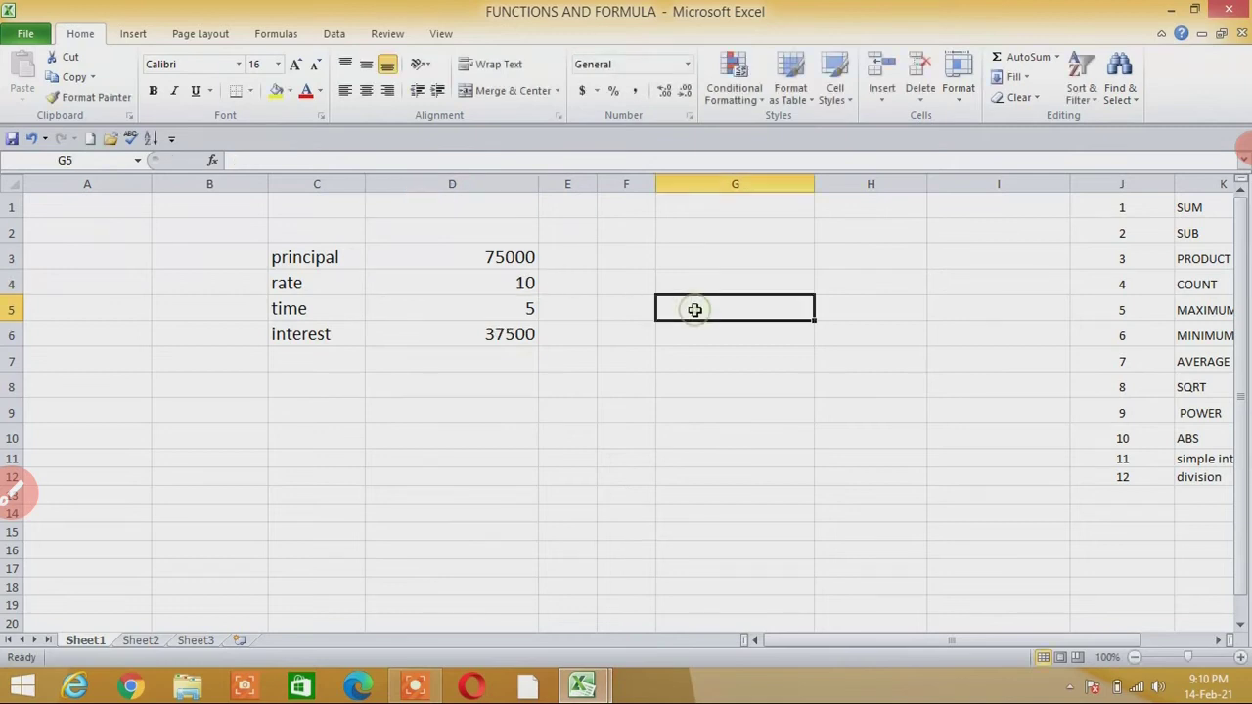
left_click(524, 282)
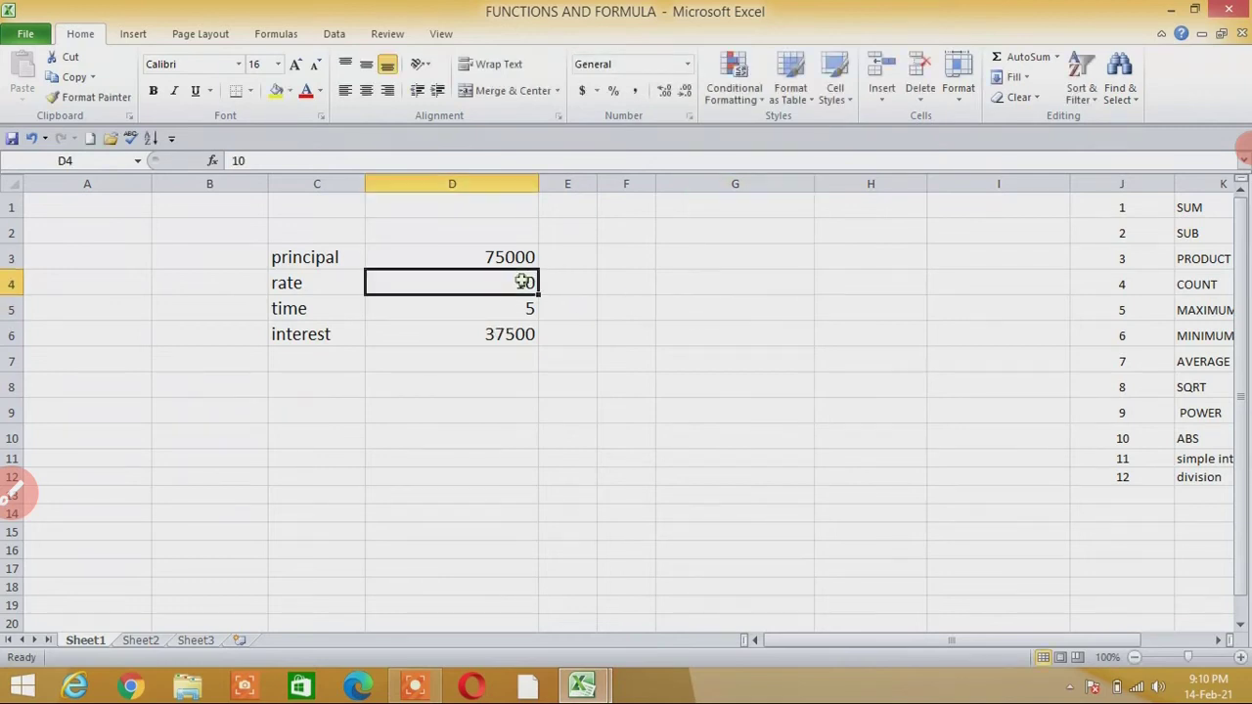
type("5")
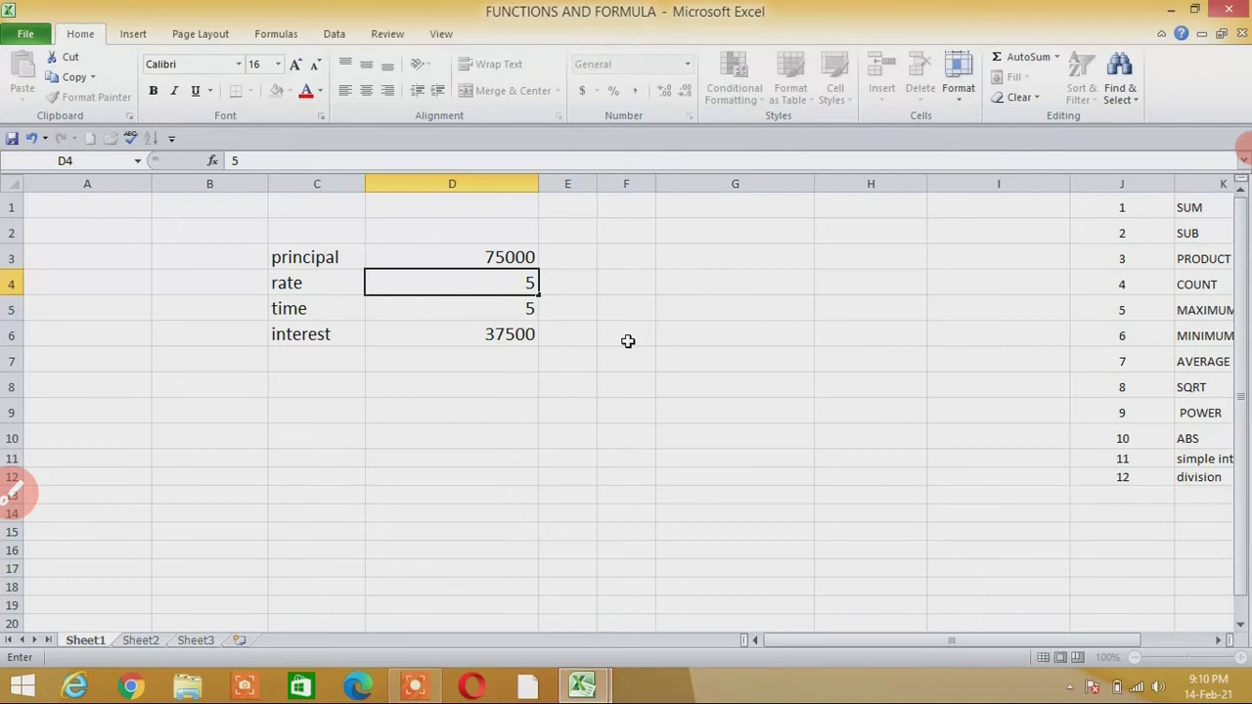
left_click(628, 340)
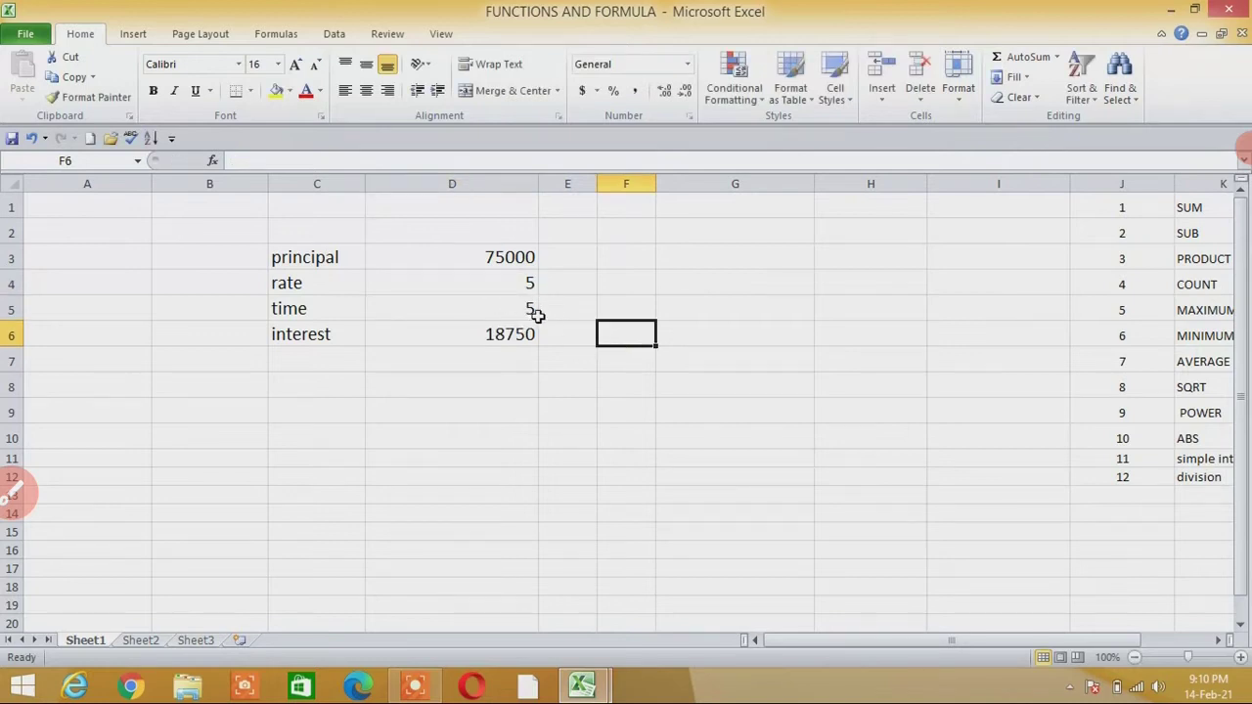
left_click(451, 387)
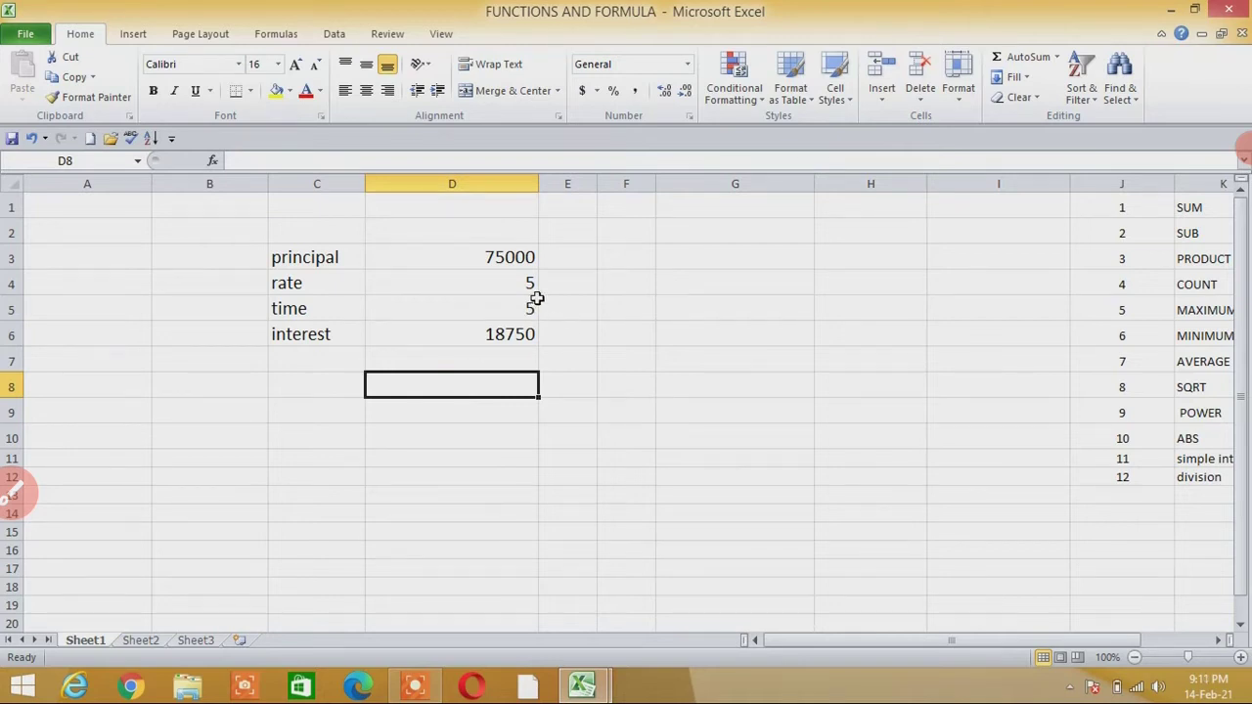
left_click(533, 284)
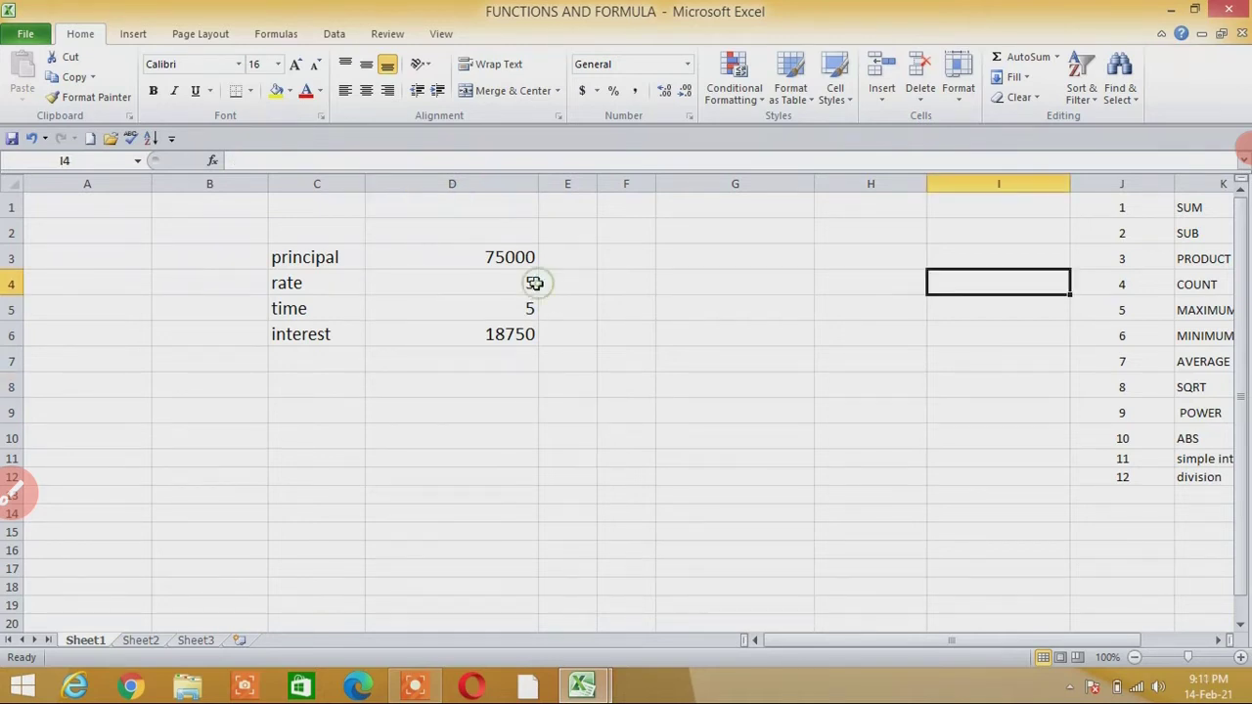
double_click(534, 283)
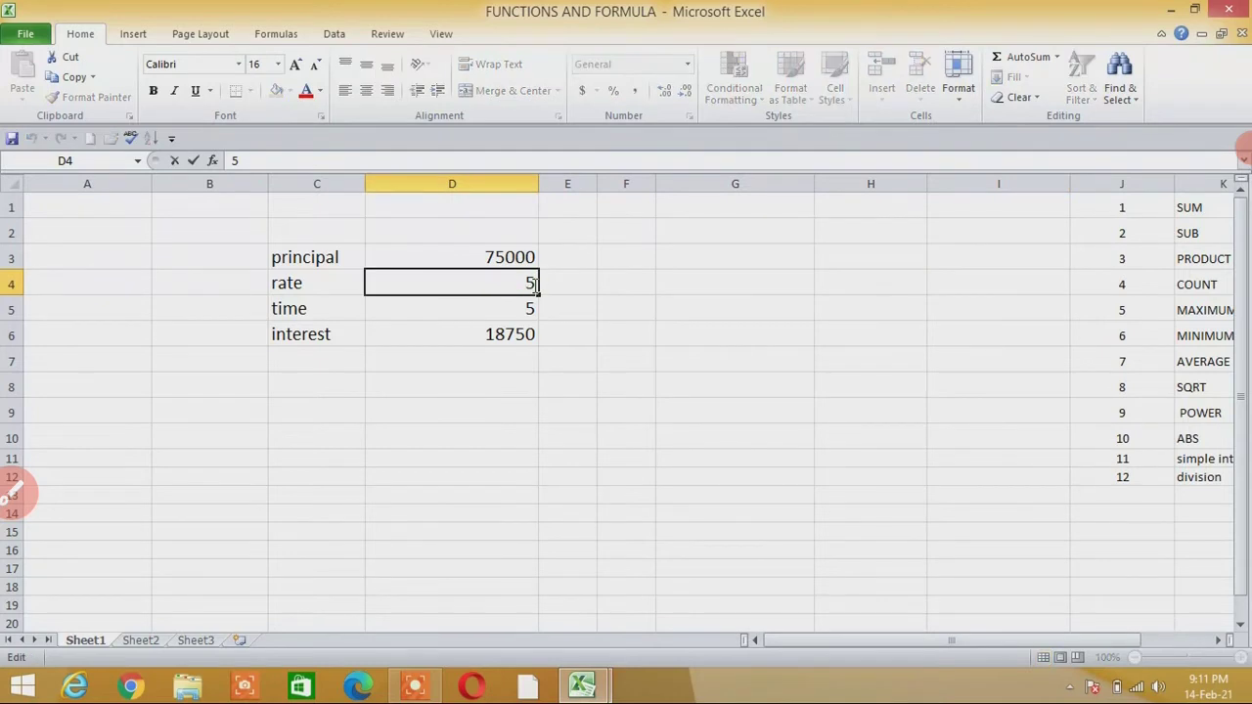
left_click(515, 336)
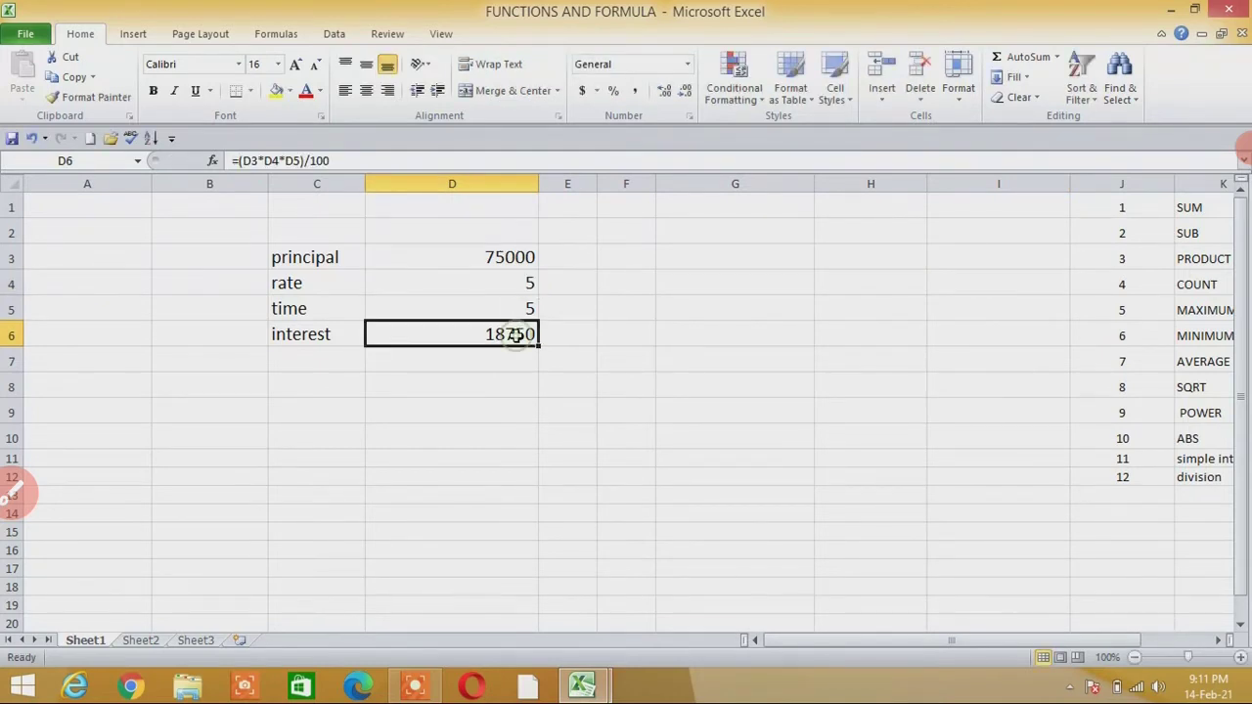
key("Delete")
Step: Abandon the half-written interest formula and leave D6 empty
left_click(544, 448)
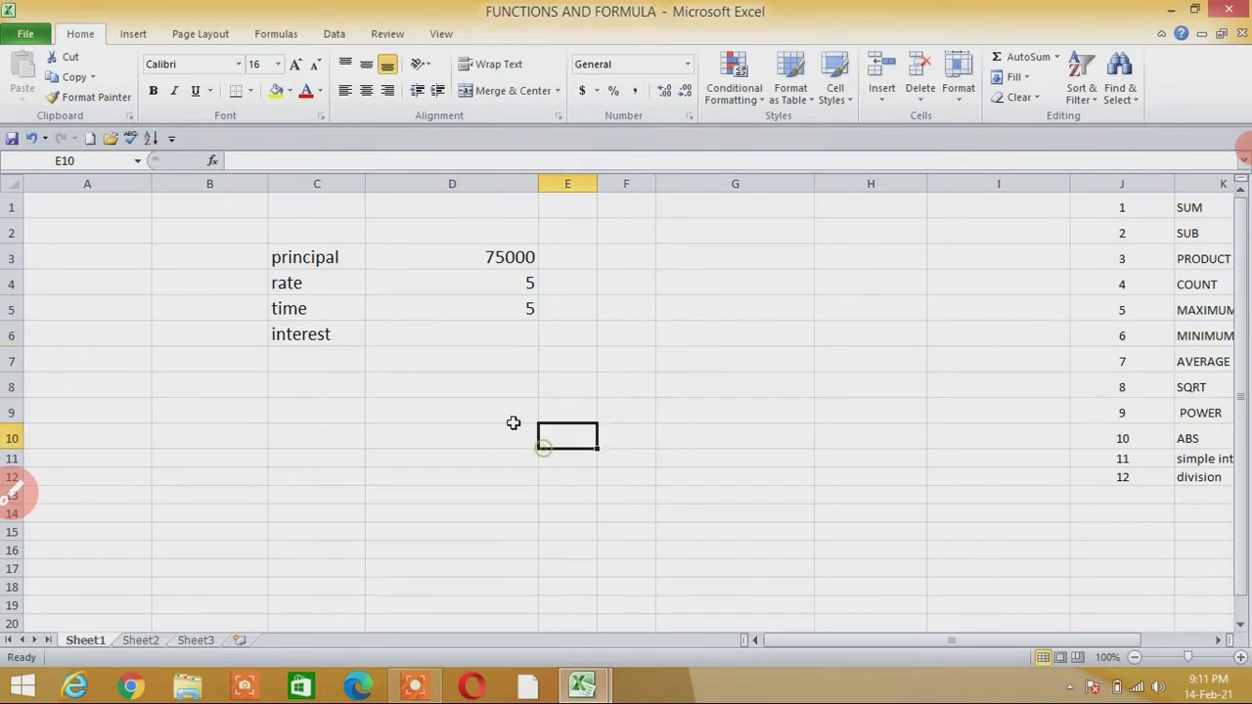
left_click(461, 338)
type("=")
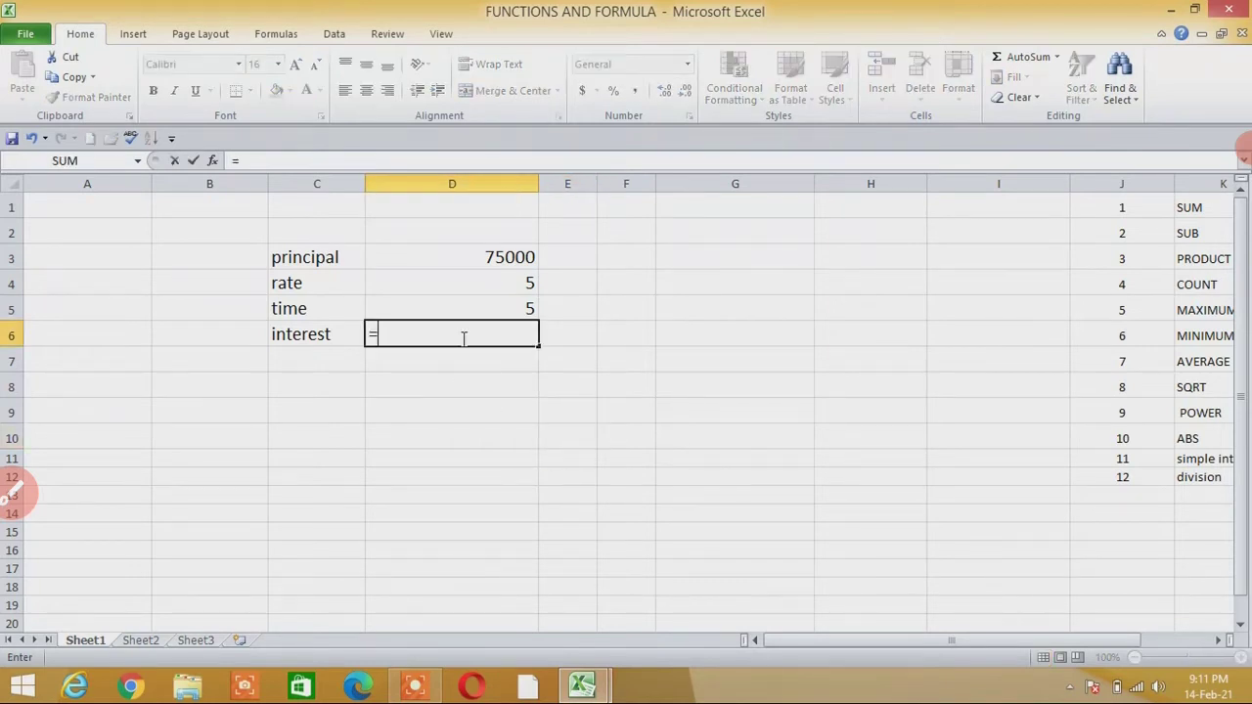
type("(")
left_click(530, 282)
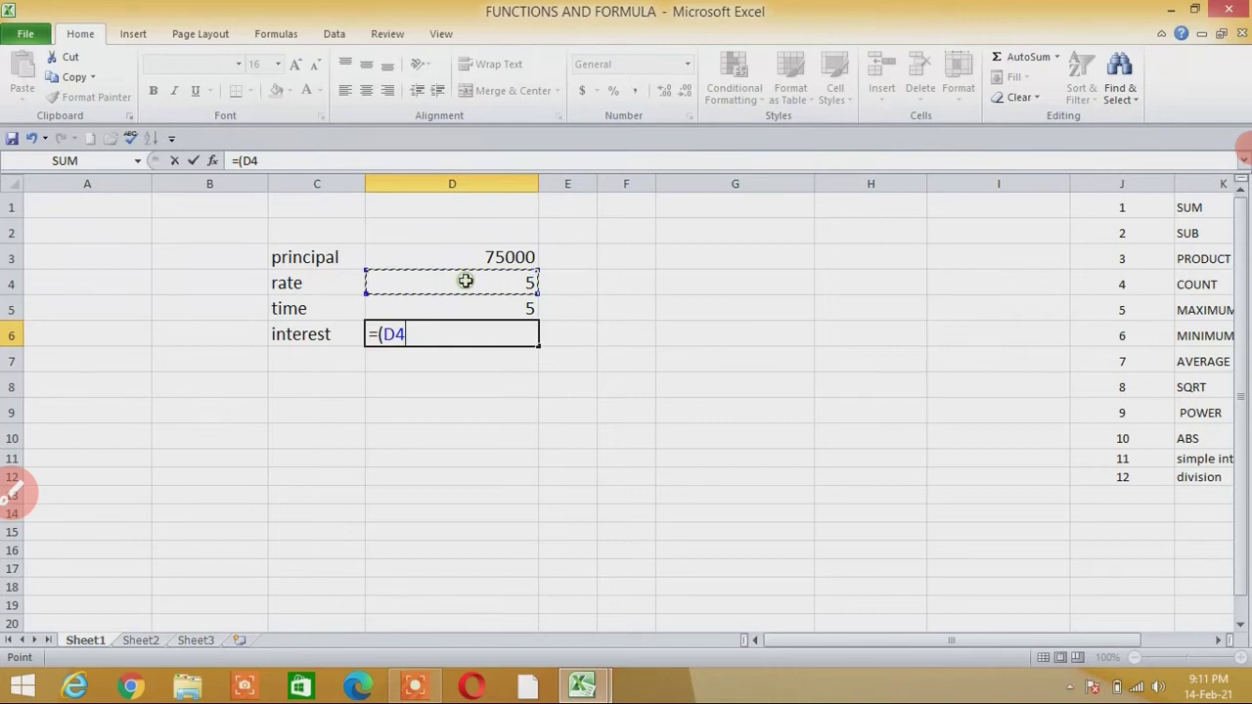
left_click(519, 386)
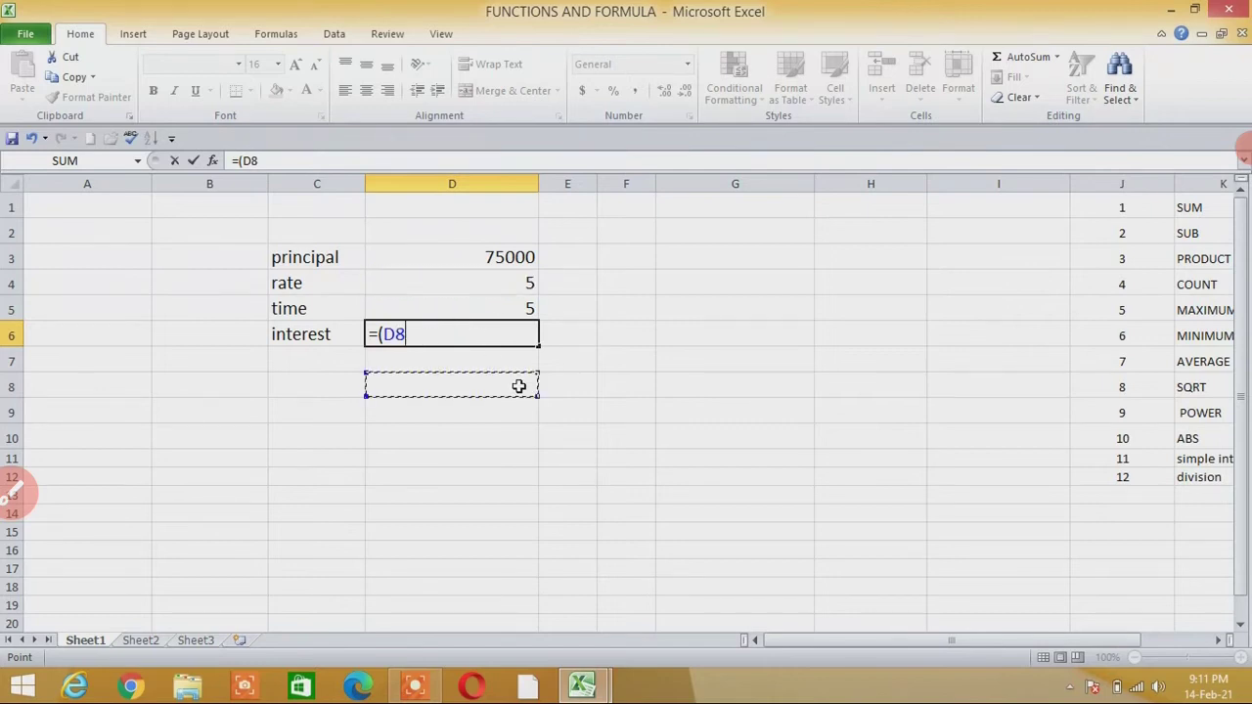
left_click(439, 334)
key("BackSpace")
key("BackSpace")
key("BackSpace")
key("BackSpace")
key("Escape")
Step: Change the rate in D4 to 5% and enter =(75000*5%*5) in D6, giving 18750
left_click(582, 283)
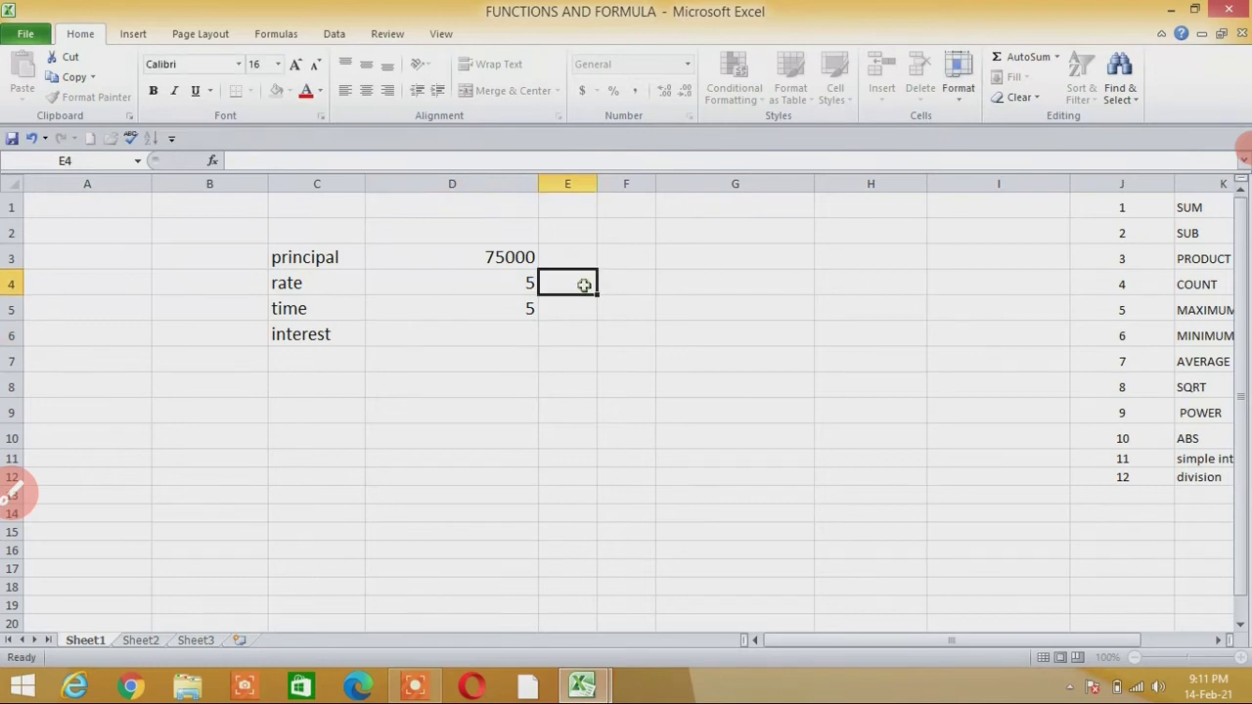
double_click(529, 283)
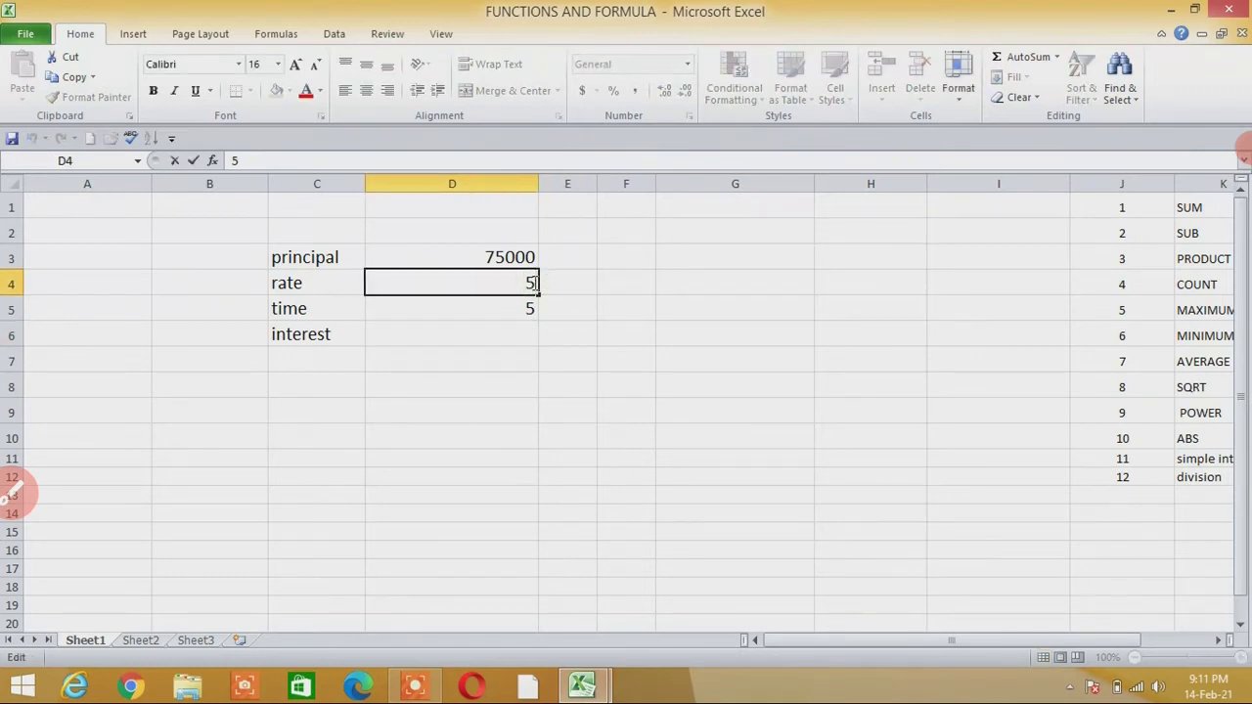
type("%")
left_click(477, 330)
type("=")
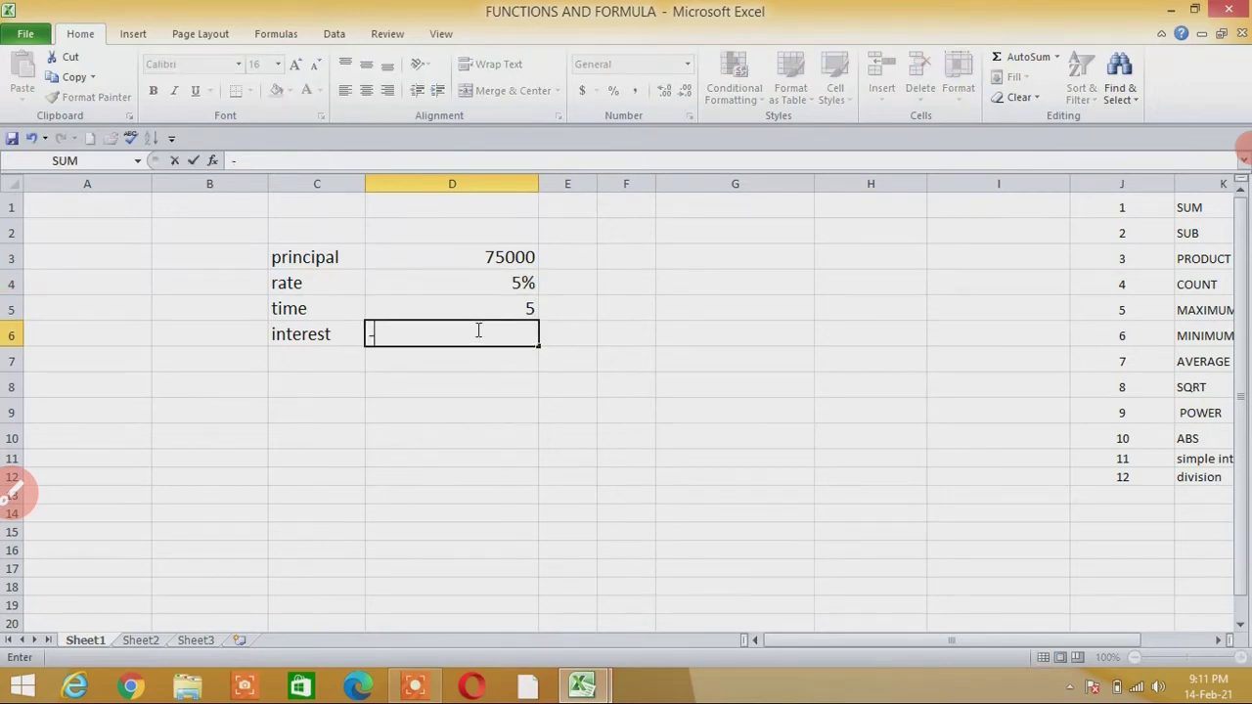
type("(")
type("75000")
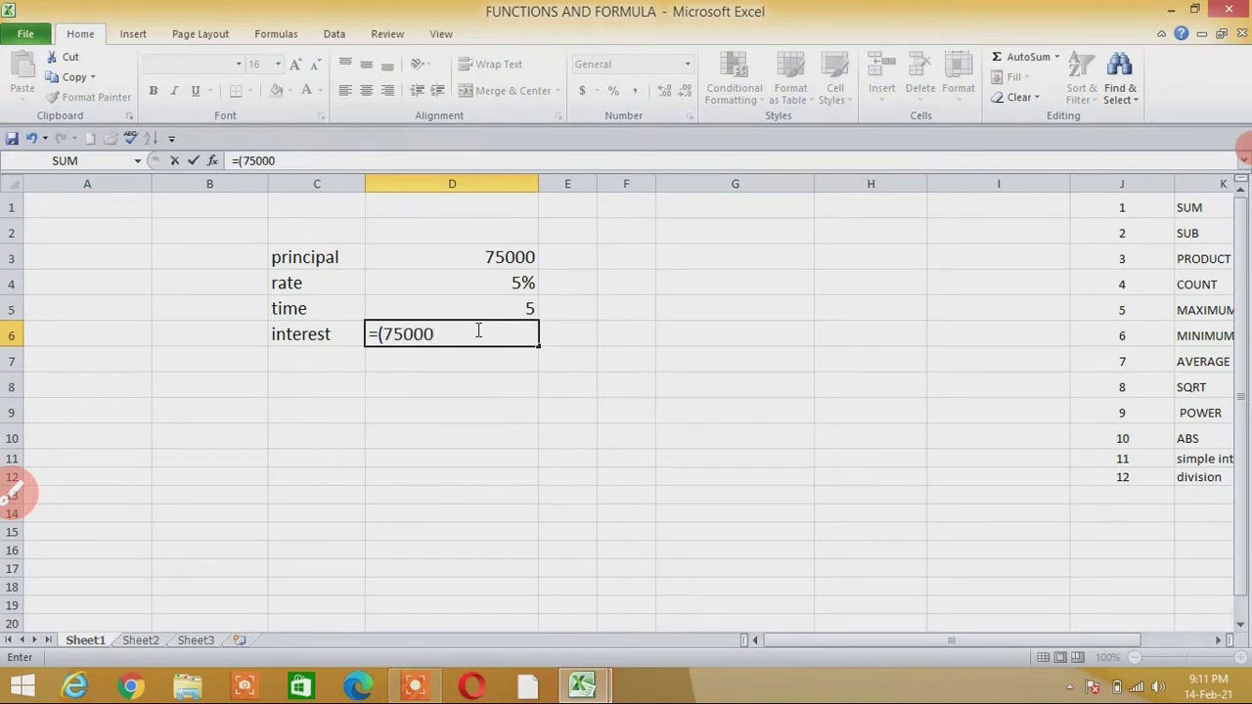
type("*5%")
type("*")
type("5)")
key("Return")
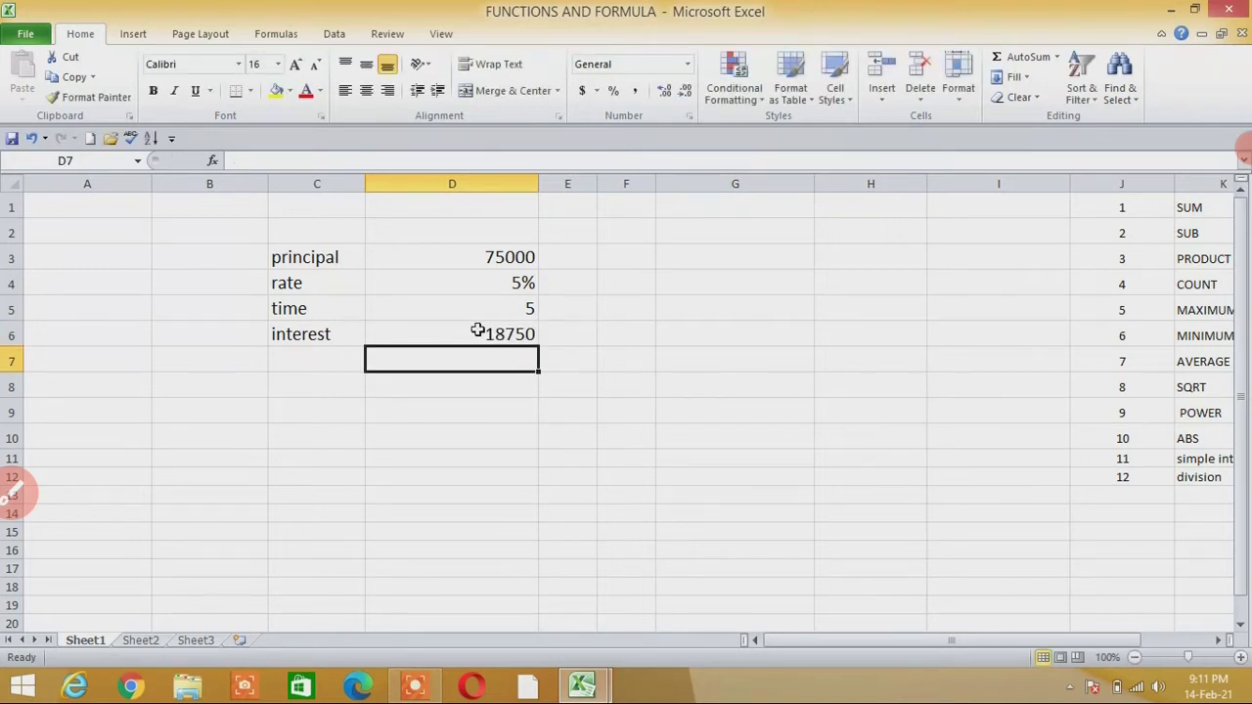
left_click(630, 462)
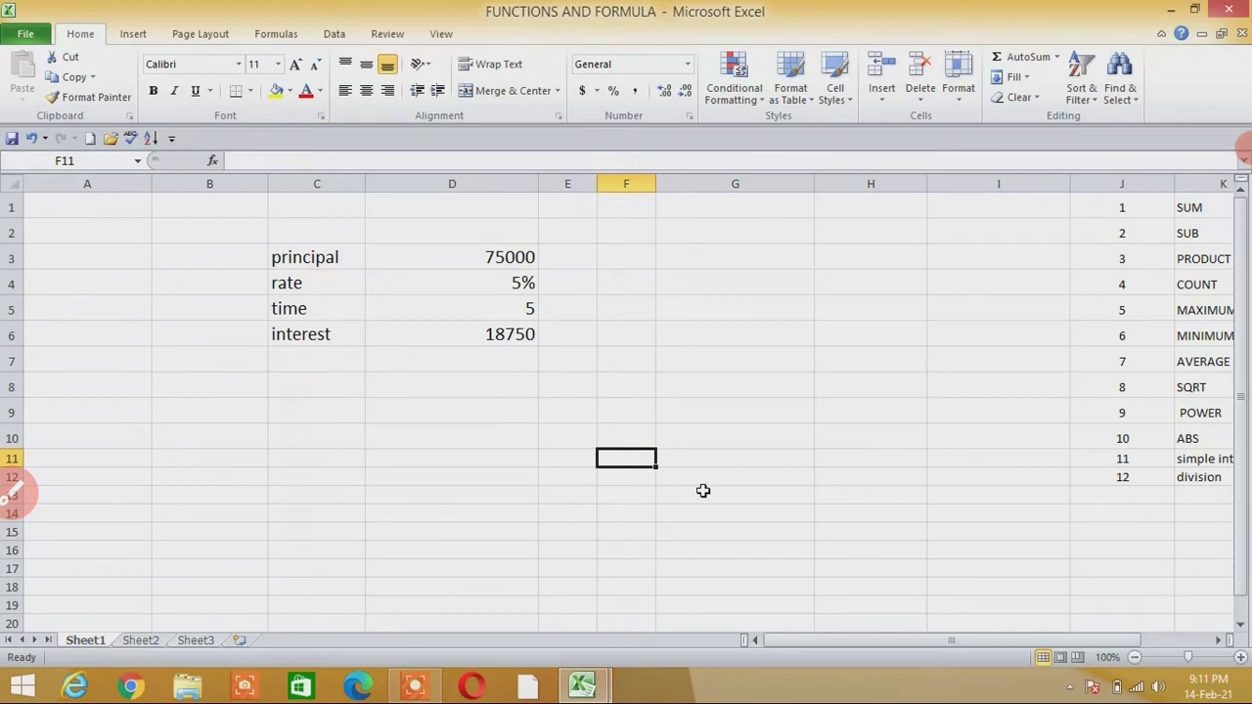
Step: Type 13 in J13 and 'rand' in K13 of the numbered function list
left_click(1119, 498)
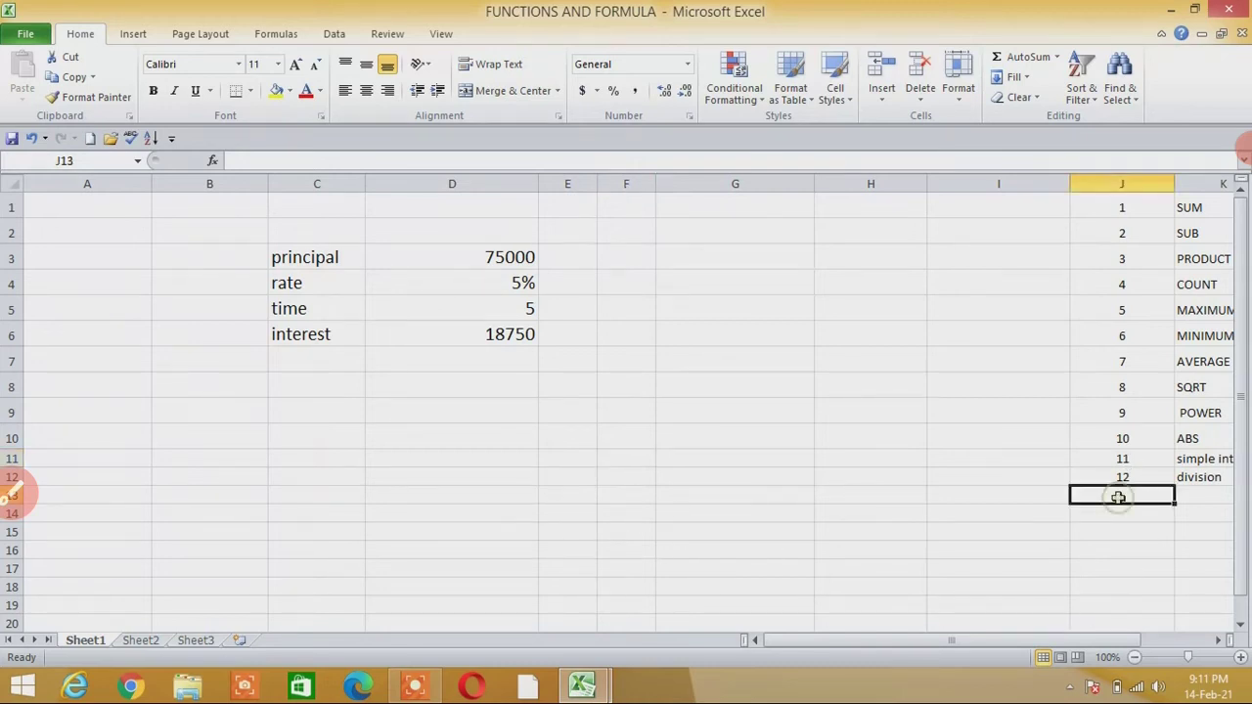
type("13")
left_click(1198, 501)
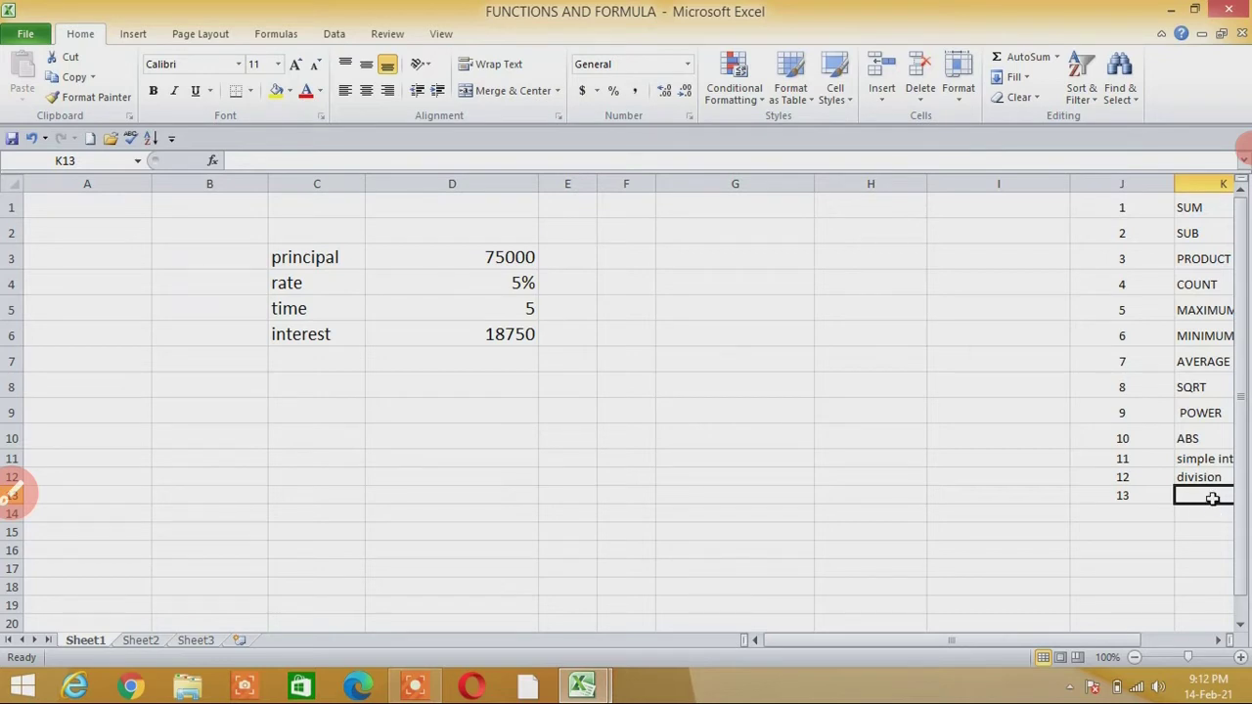
type("rand")
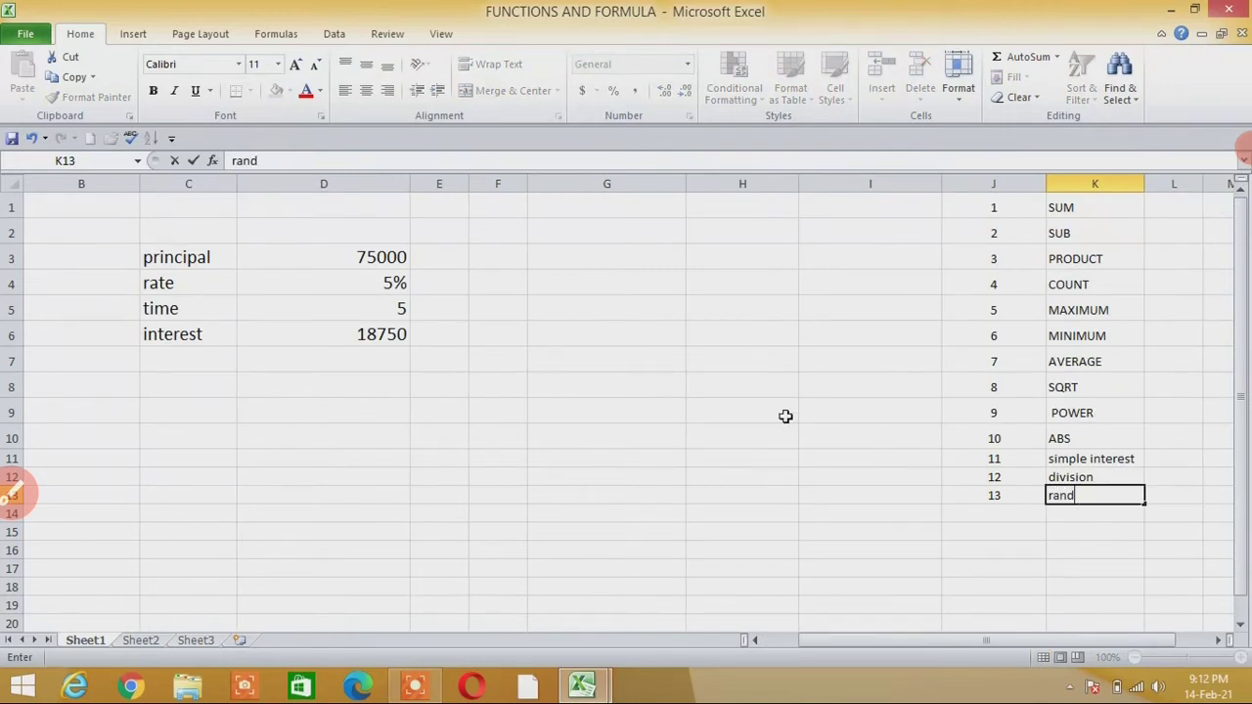
left_click(424, 411)
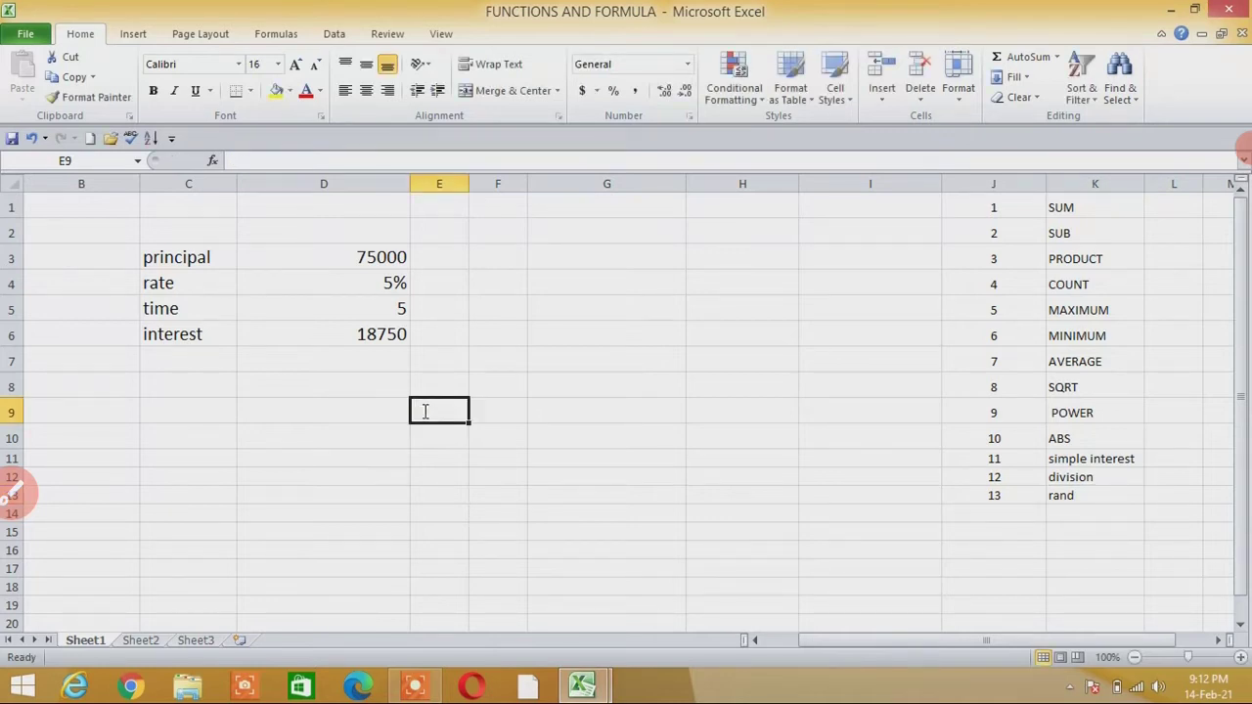
Step: Enter =RAND() in cell E9, producing the random value 0.1992
type("=(r")
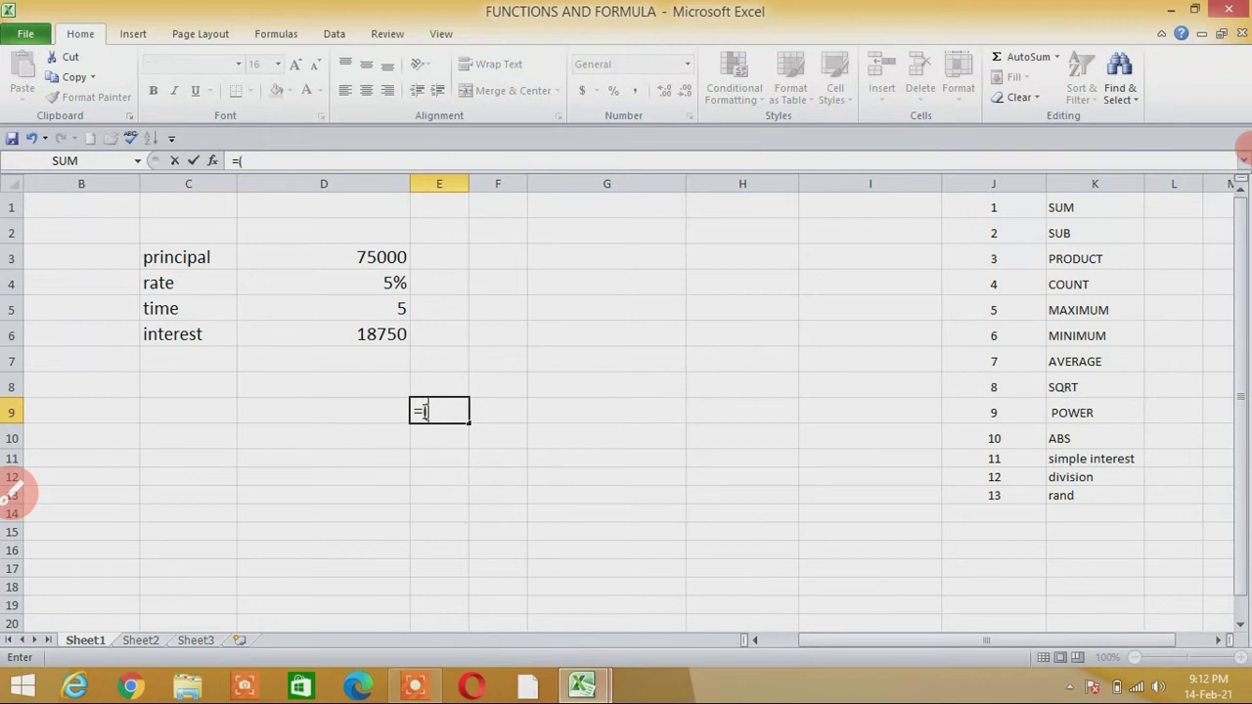
type("an")
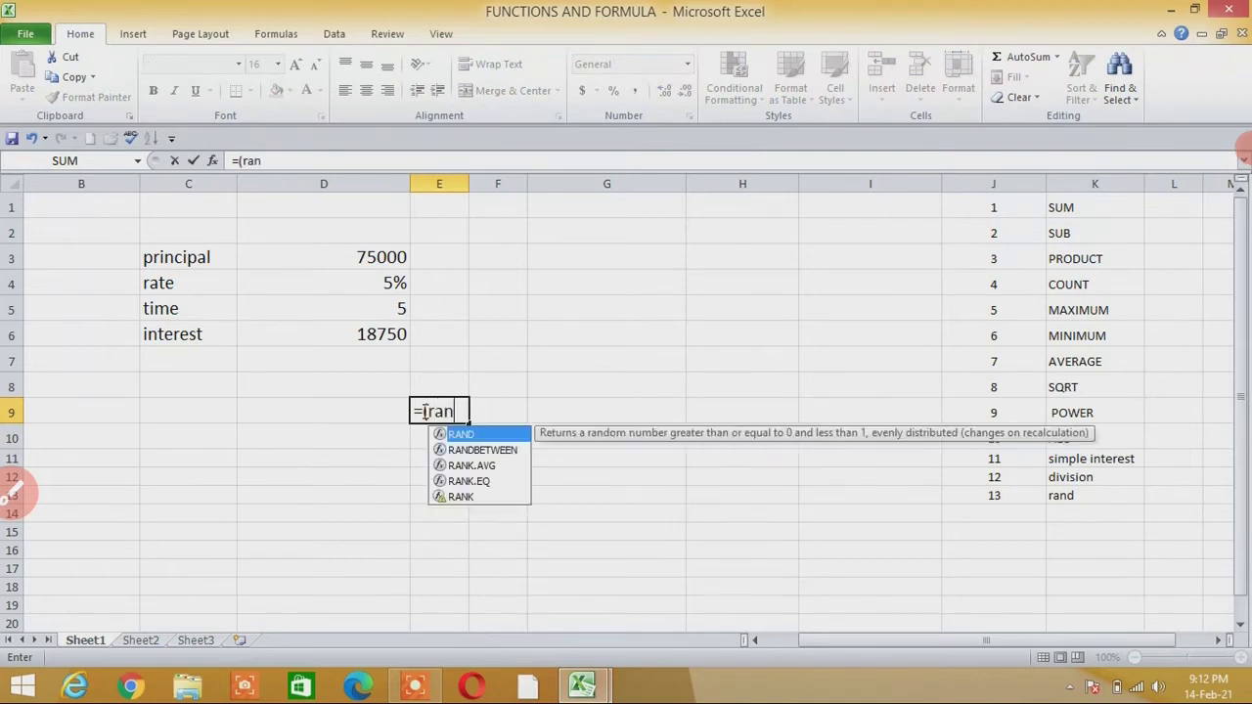
type("d")
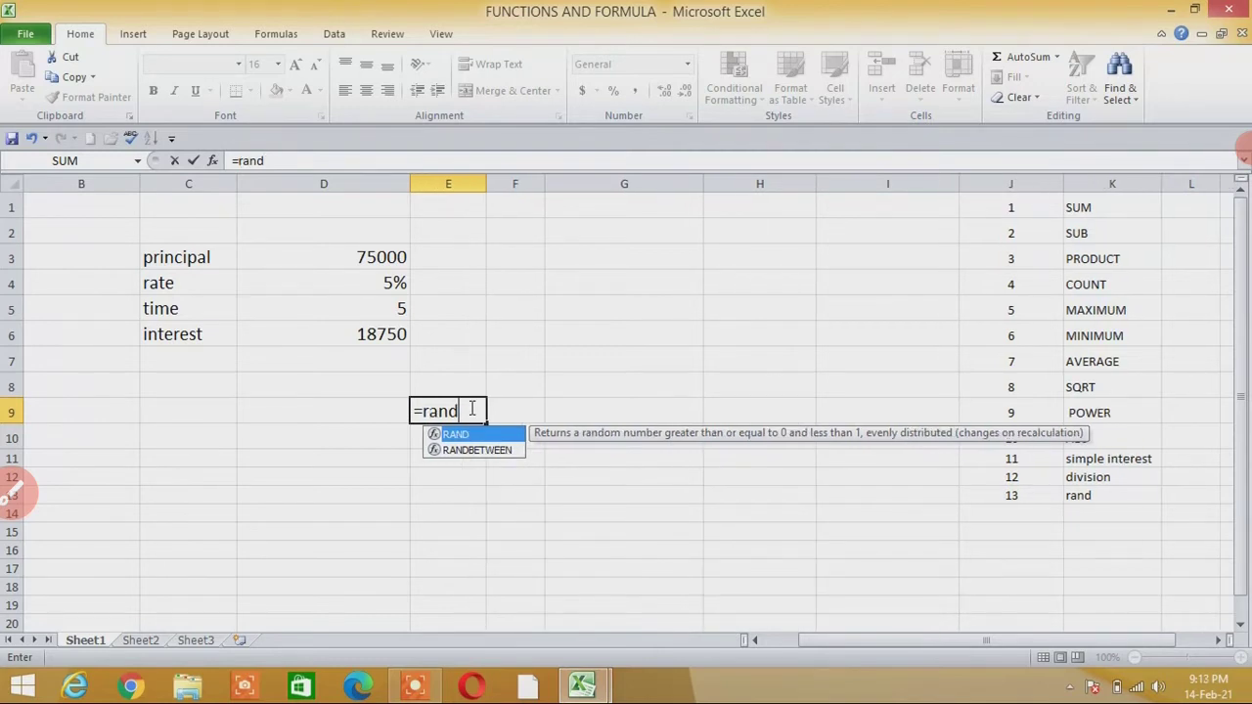
type("()")
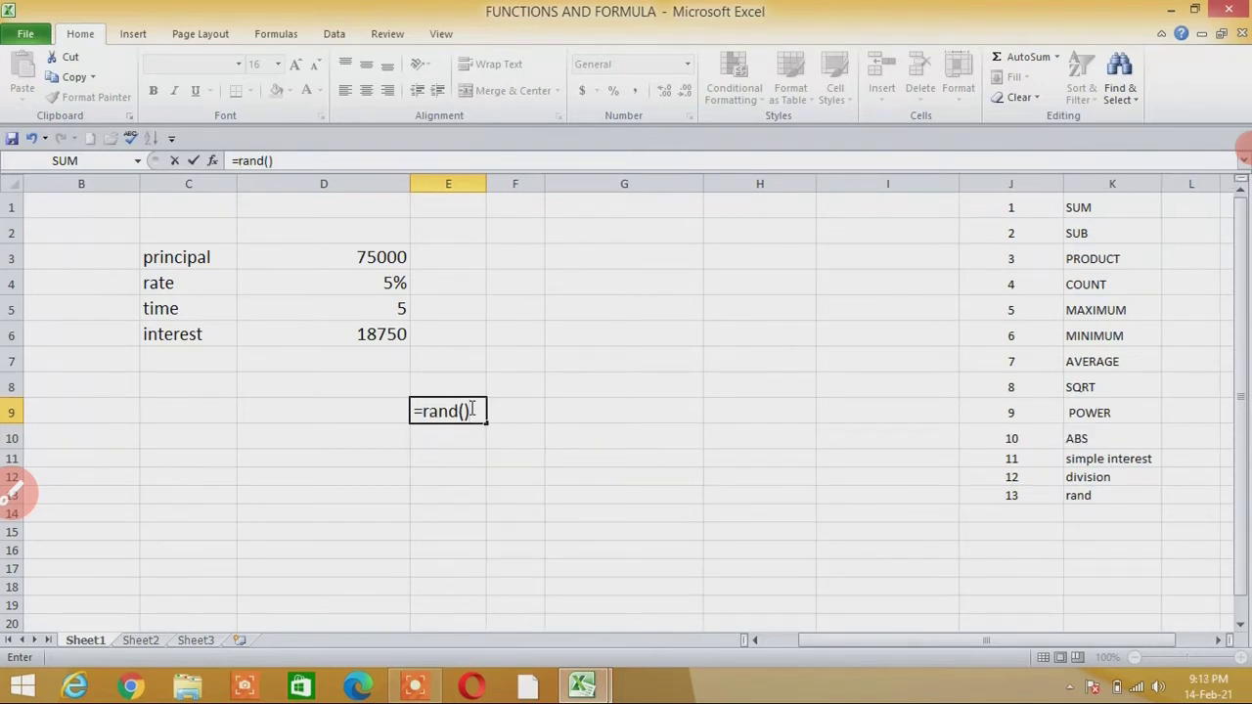
key("Return")
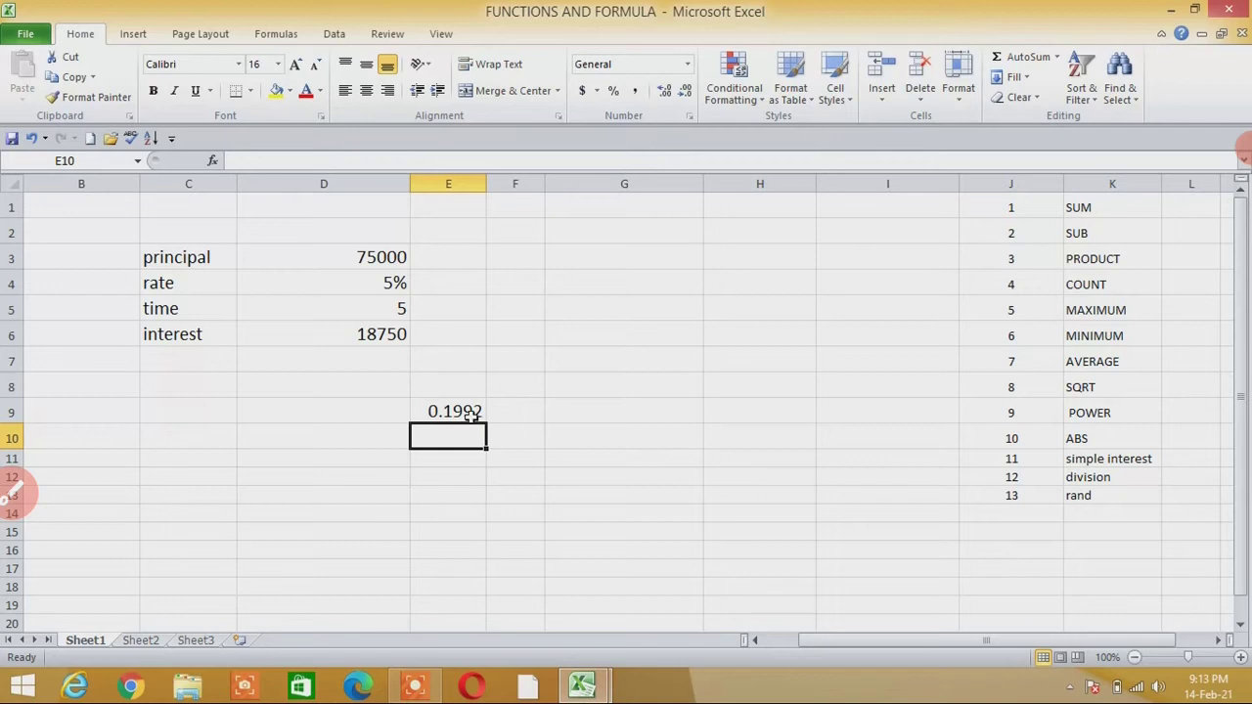
left_click(469, 413)
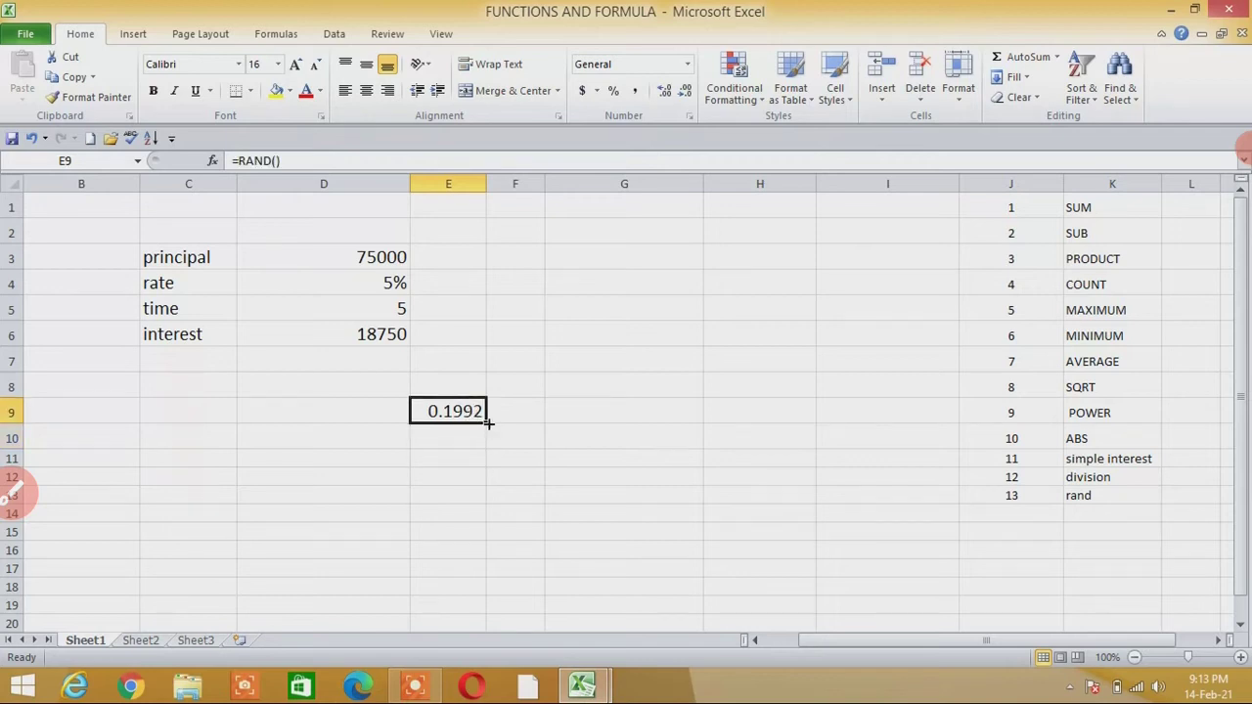
Step: Fill the RAND formula from E9 down to row 15 and across through column H
left_click_drag(486, 422, 486, 577)
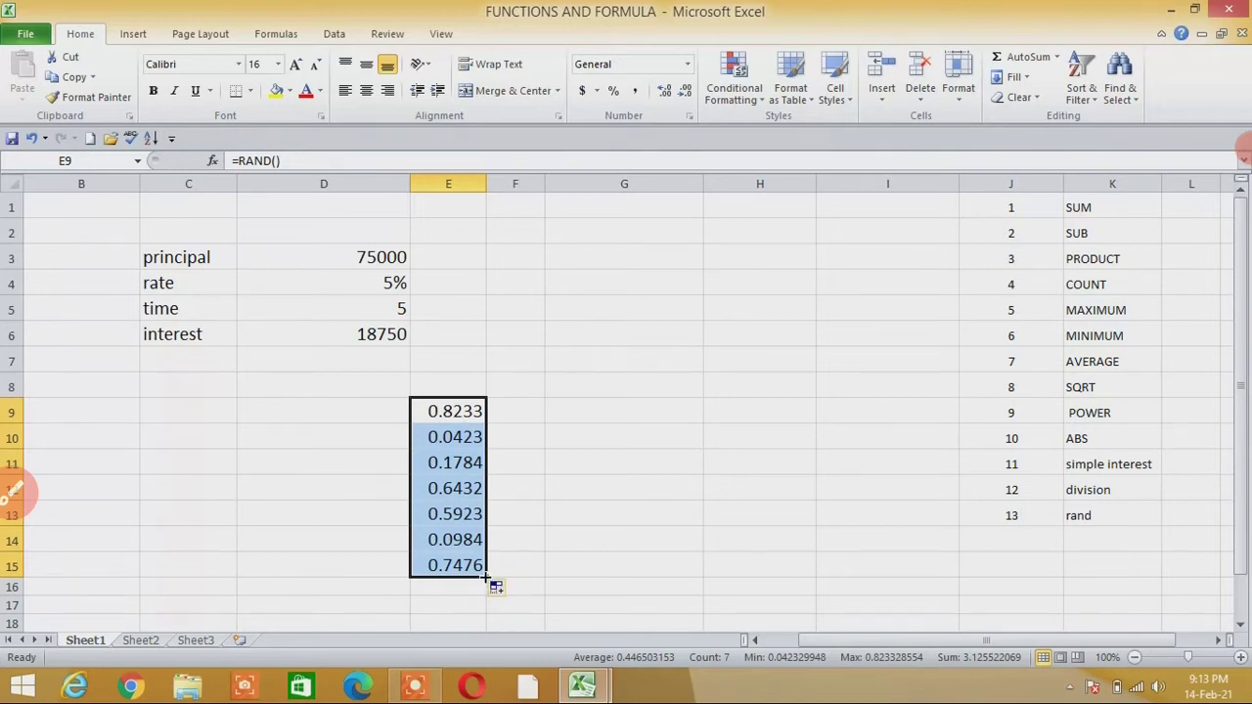
left_click_drag(484, 577, 560, 564)
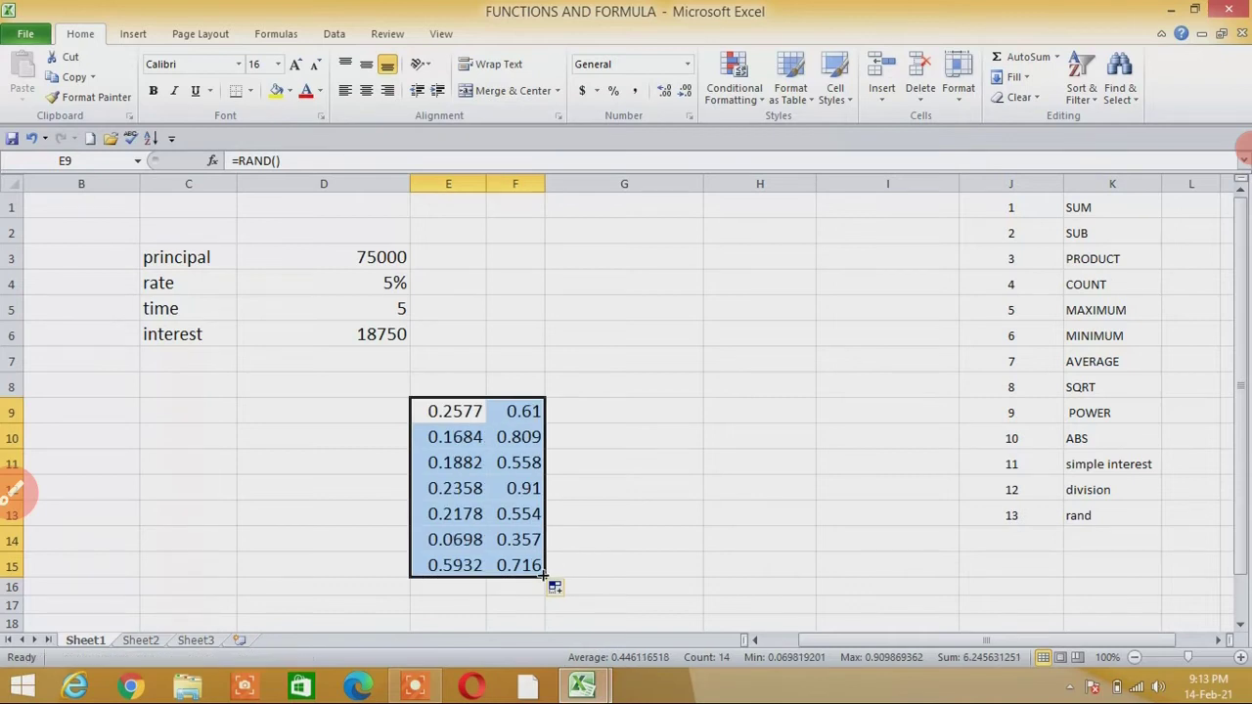
left_click_drag(625, 577, 679, 572)
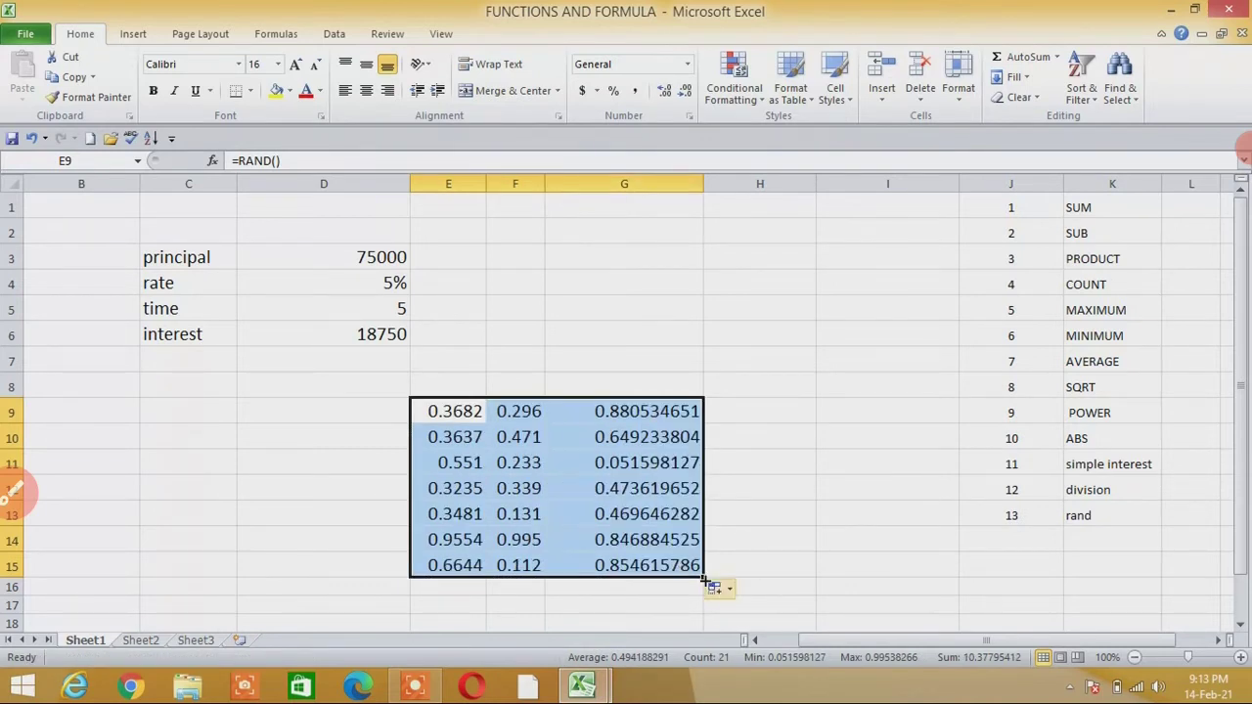
left_click_drag(702, 578, 771, 572)
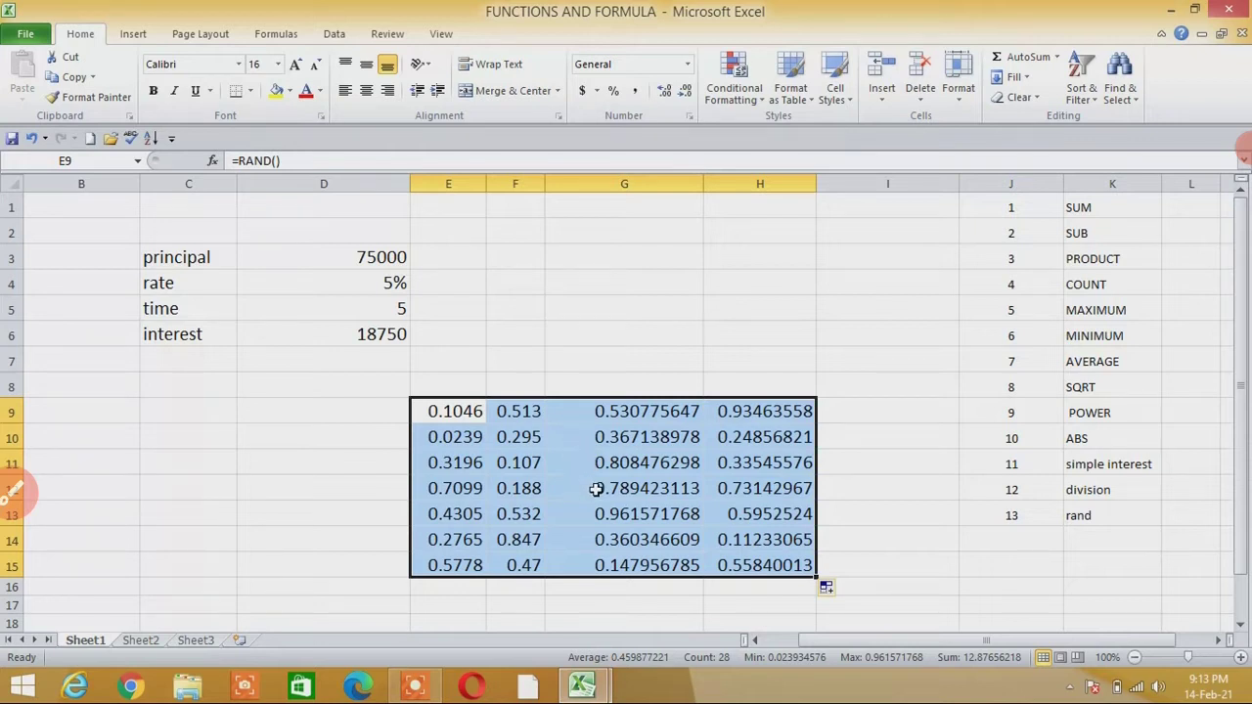
right_click(587, 493)
left_click(435, 412)
mouse_move(431, 411)
left_mouse_down()
mouse_move(721, 544)
mouse_move(736, 570)
left_mouse_up()
Step: Copy E9:H15 and paste it back as values to freeze the random numbers
right_click(646, 513)
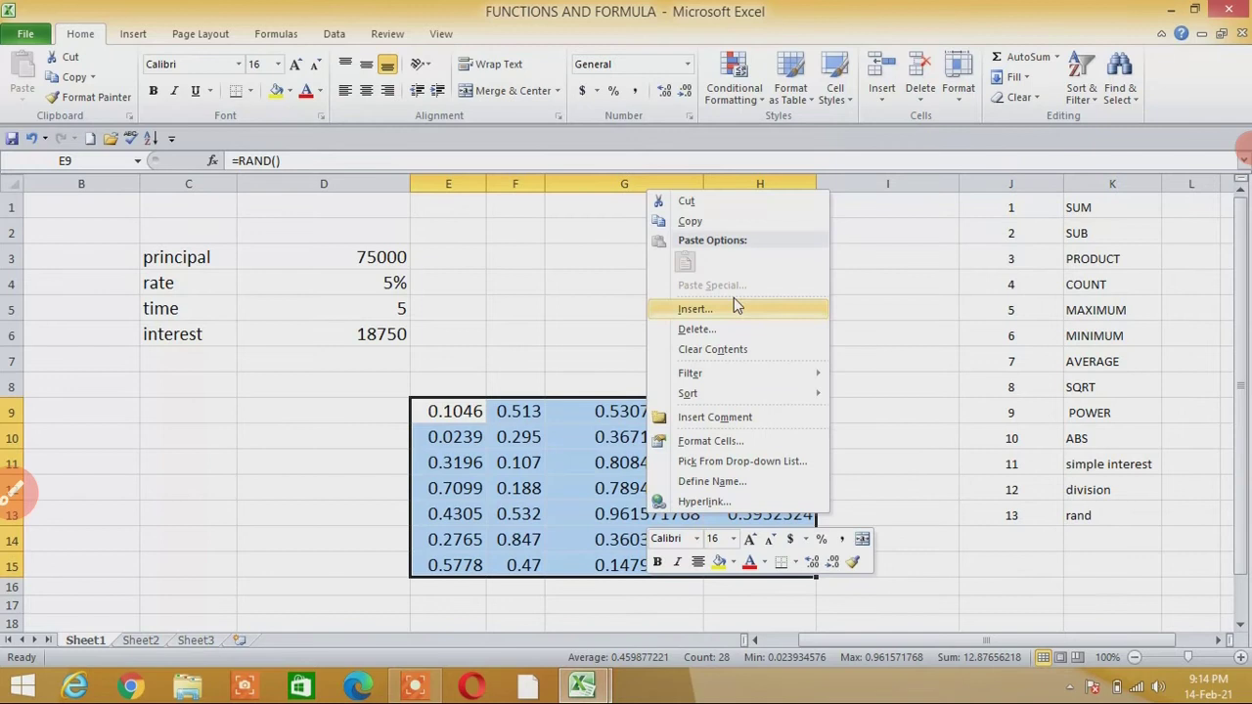
left_click(730, 219)
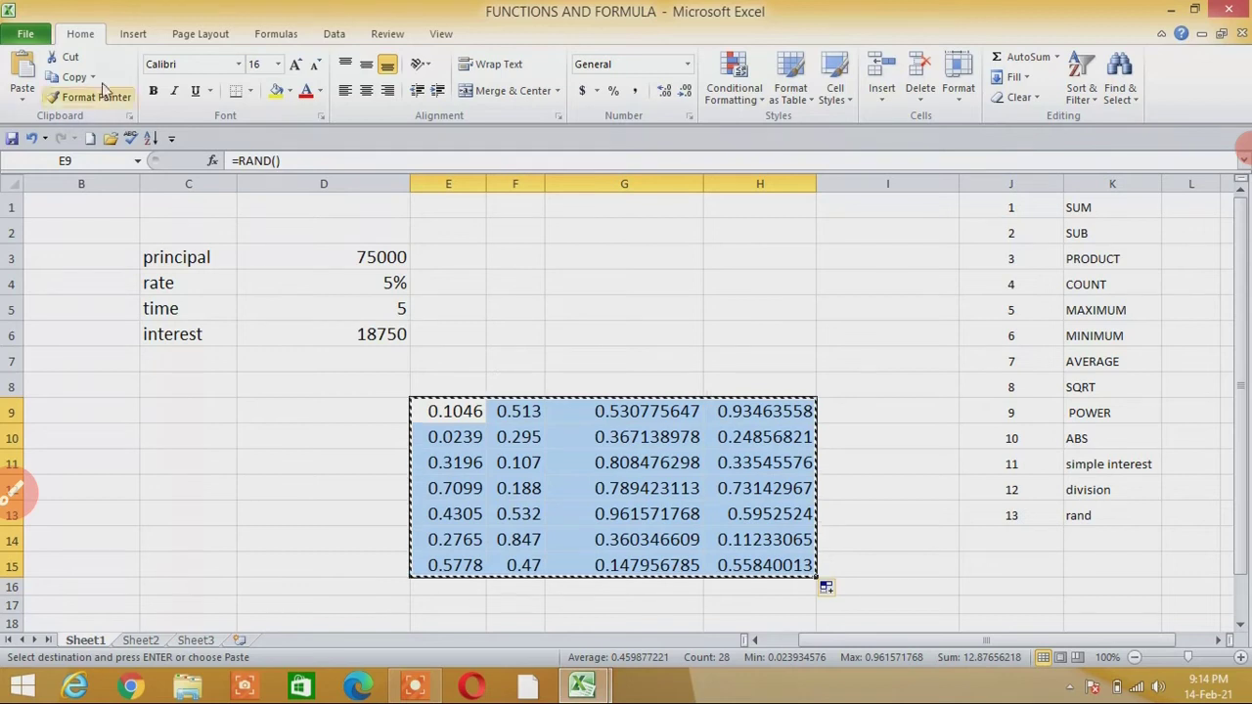
left_click(21, 102)
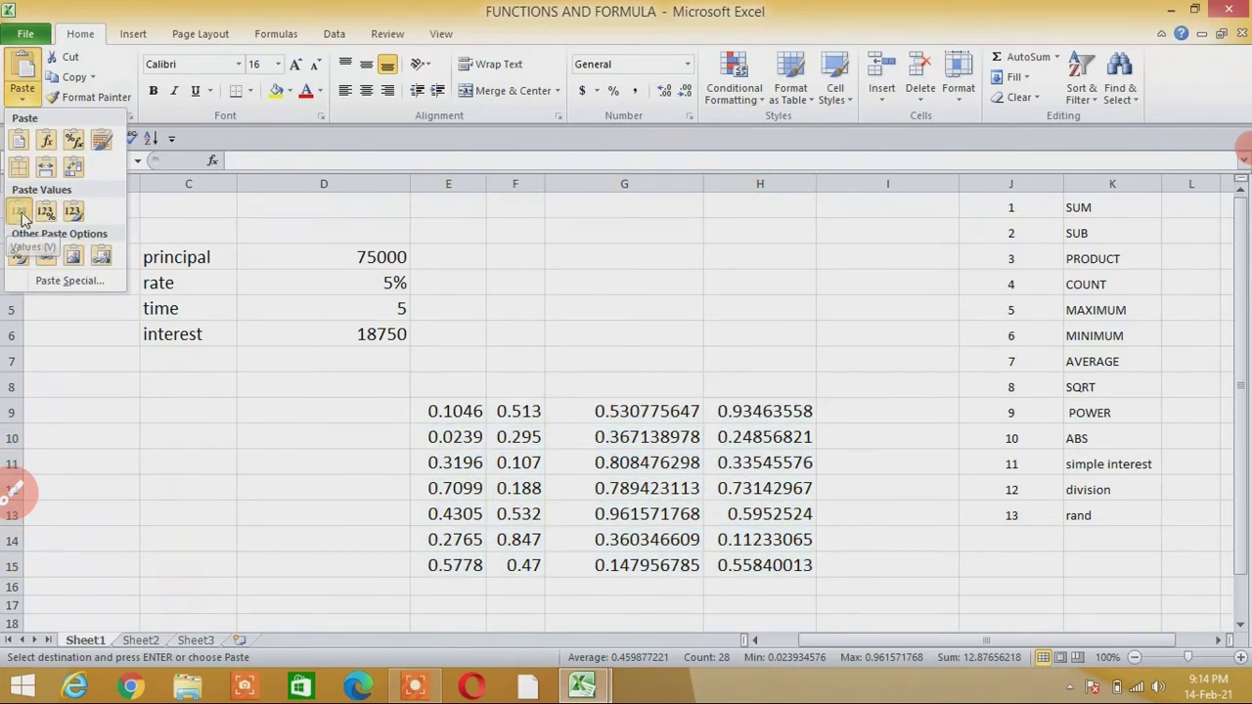
left_click(20, 214)
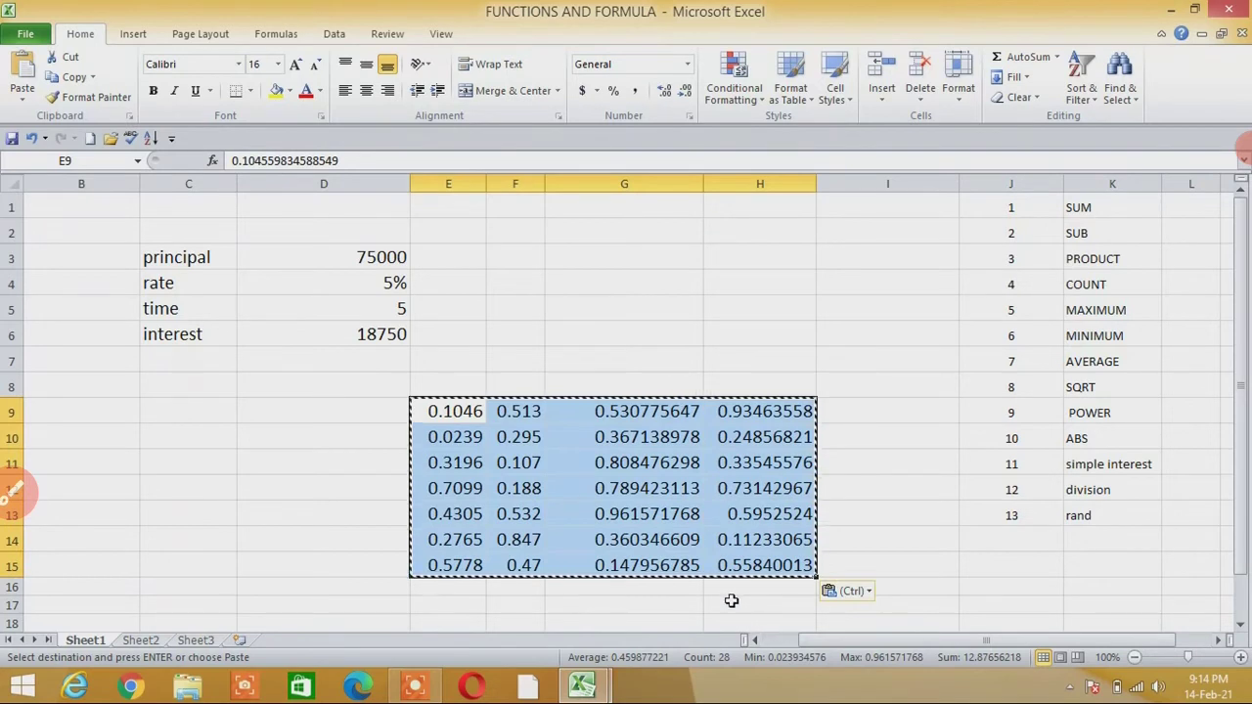
left_click(732, 602)
Step: Fill E15's value 0.5778 down column E to row 29, then begin entry 14
left_click_drag(595, 568, 456, 565)
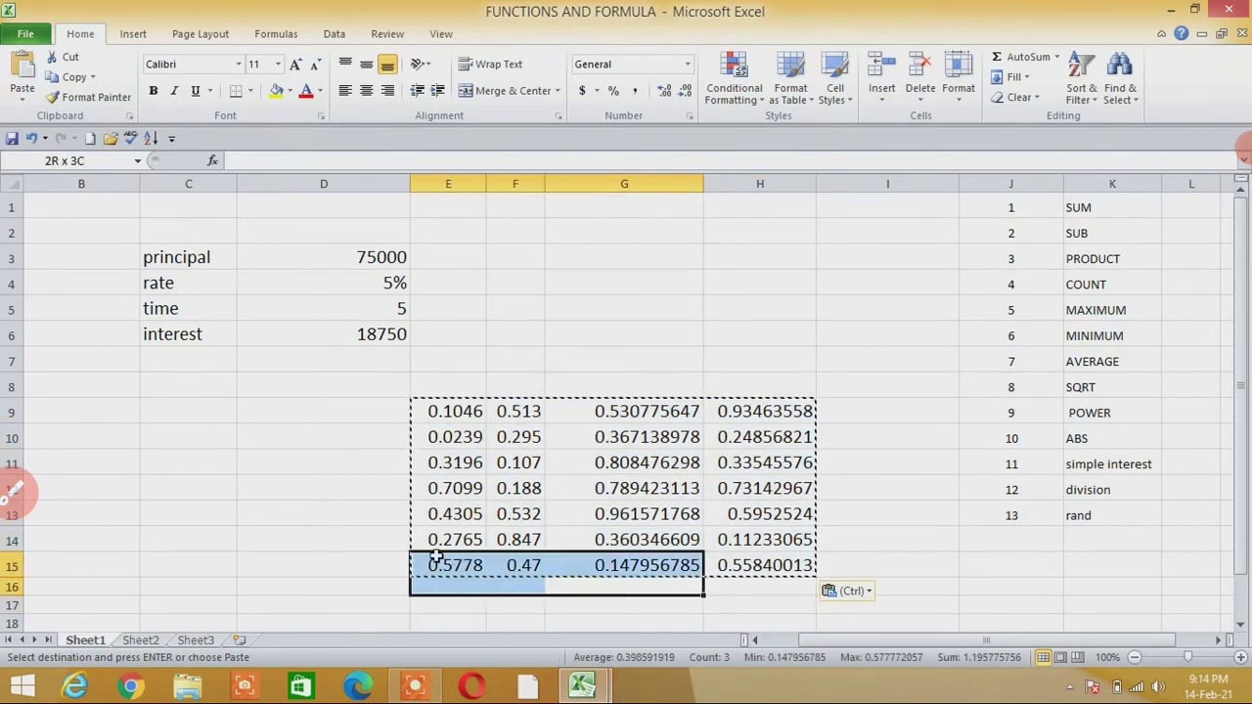
left_click(460, 565)
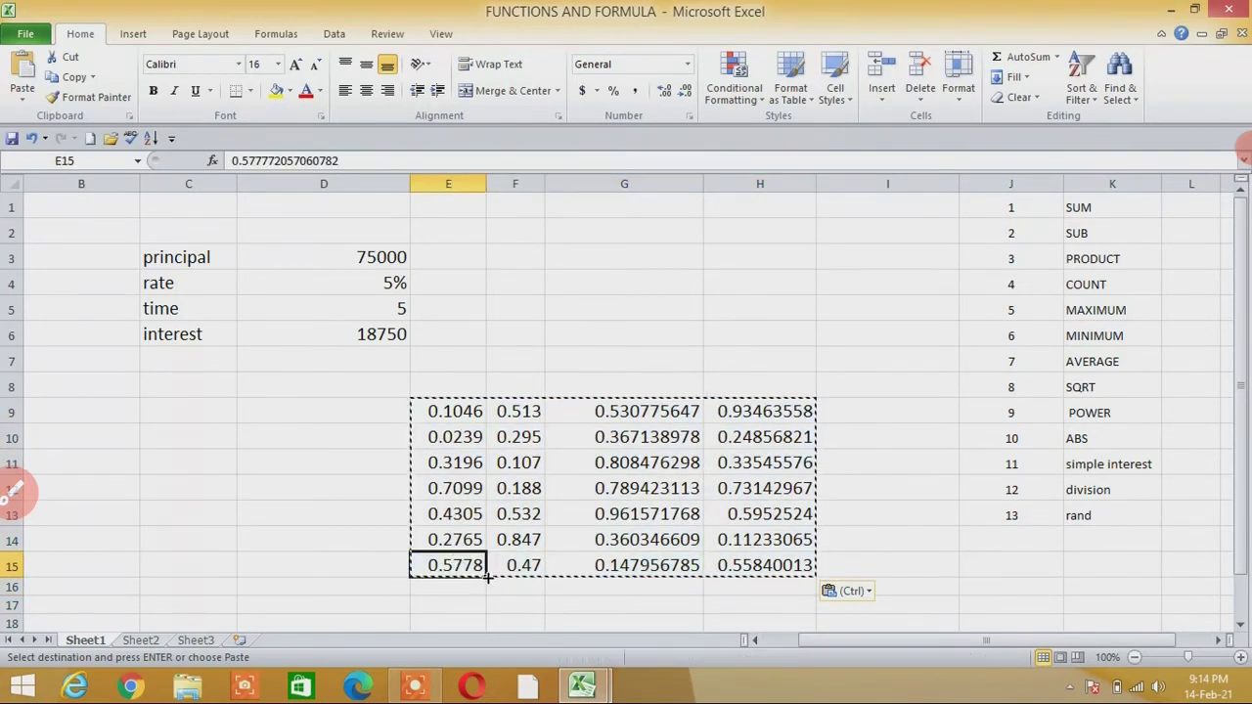
left_click_drag(488, 577, 480, 587)
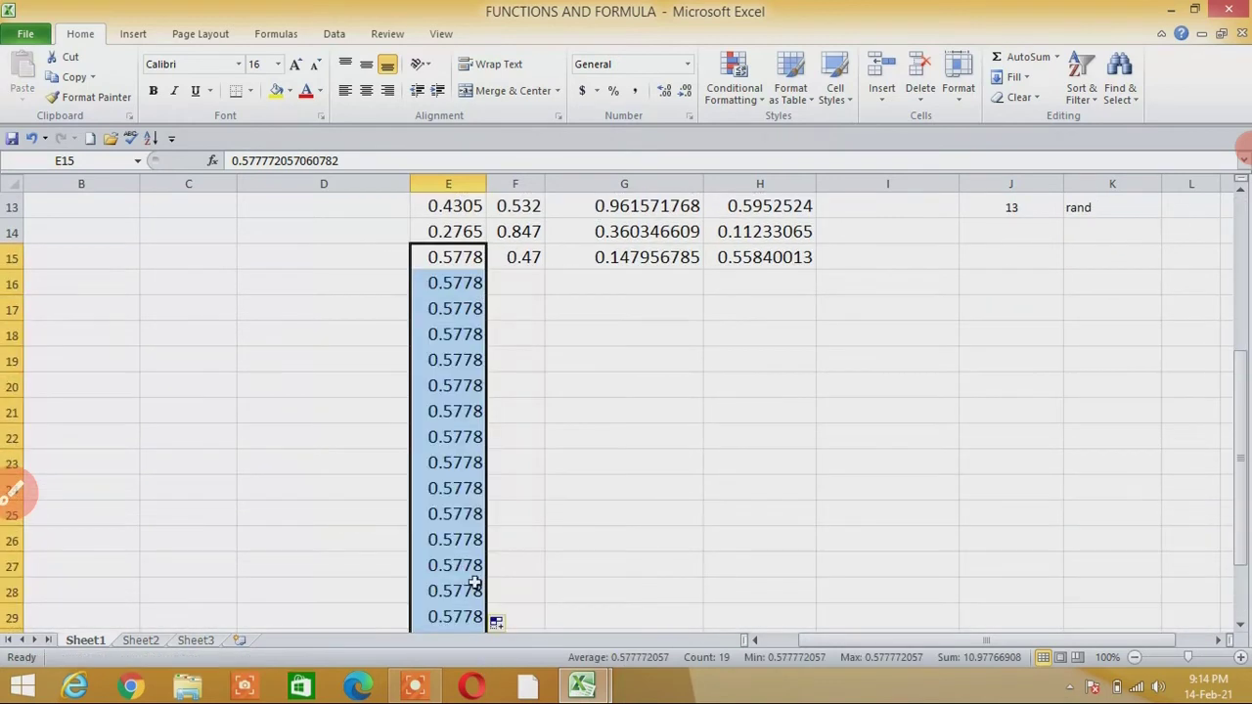
left_click(526, 479)
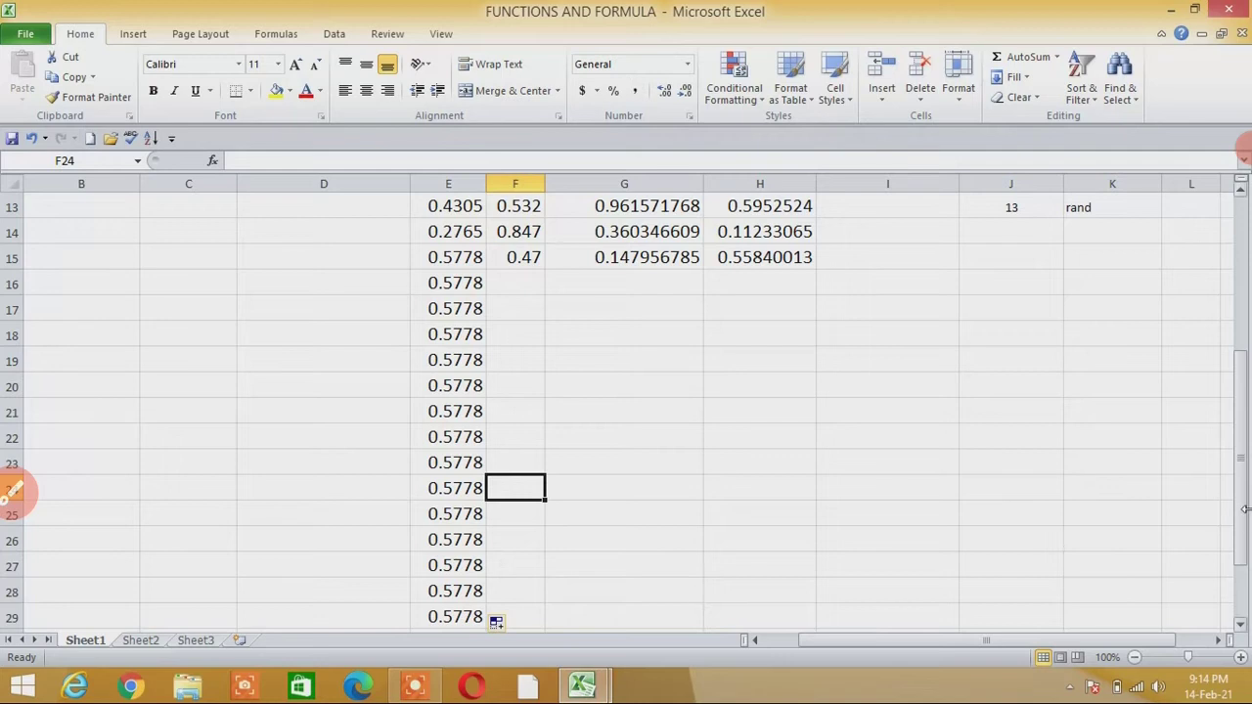
left_click_drag(1243, 513, 1221, 370)
type("14")
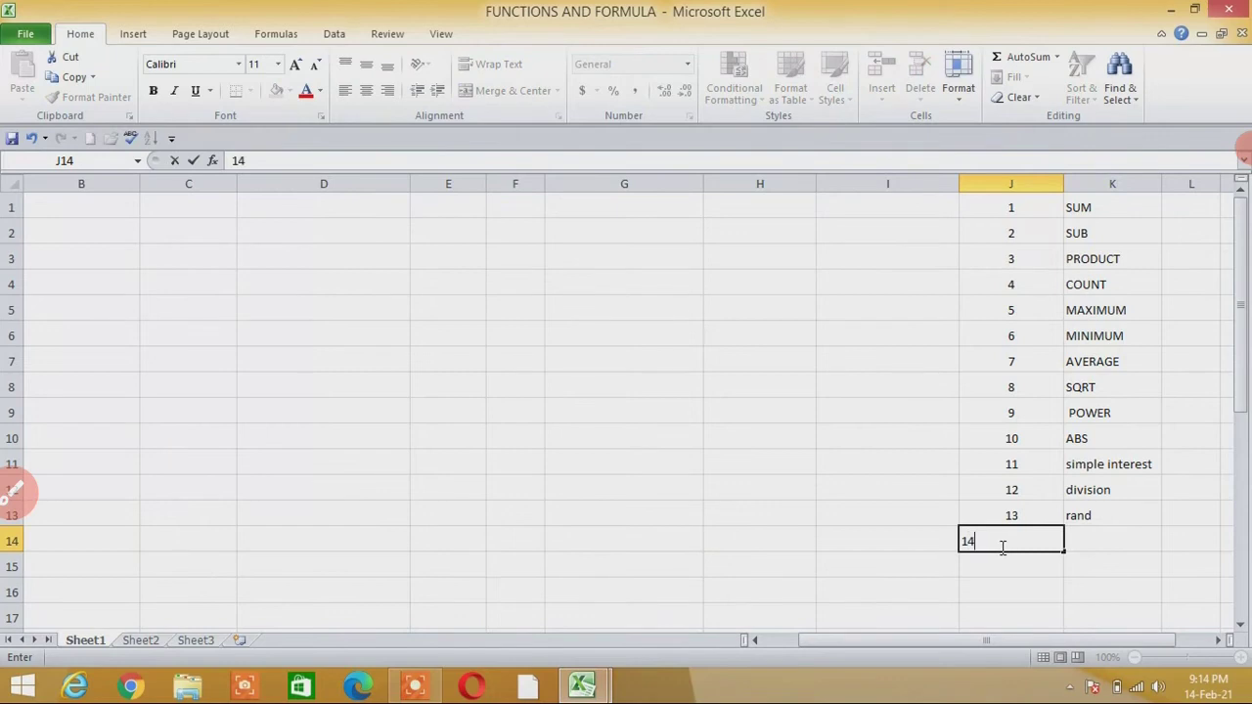
Step: Confirm 14 in J14 and name that entry 'randbetween' in K14
left_click(1112, 544)
type("ra")
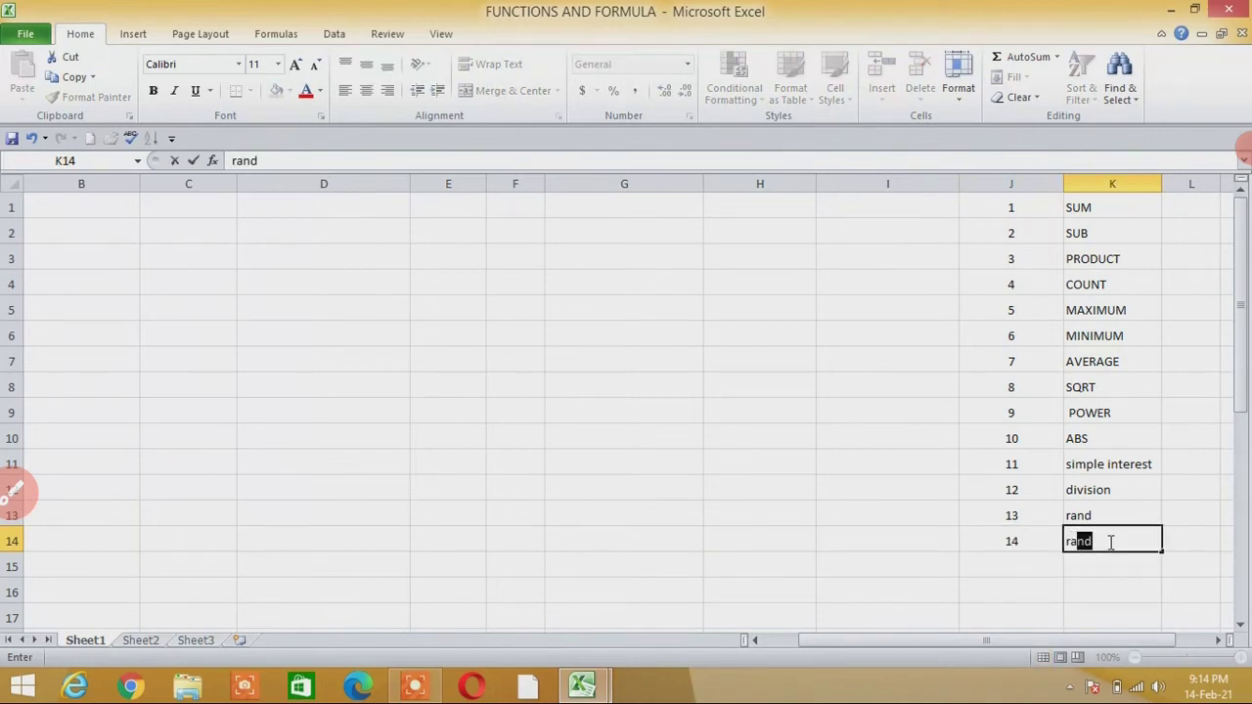
type("ween")
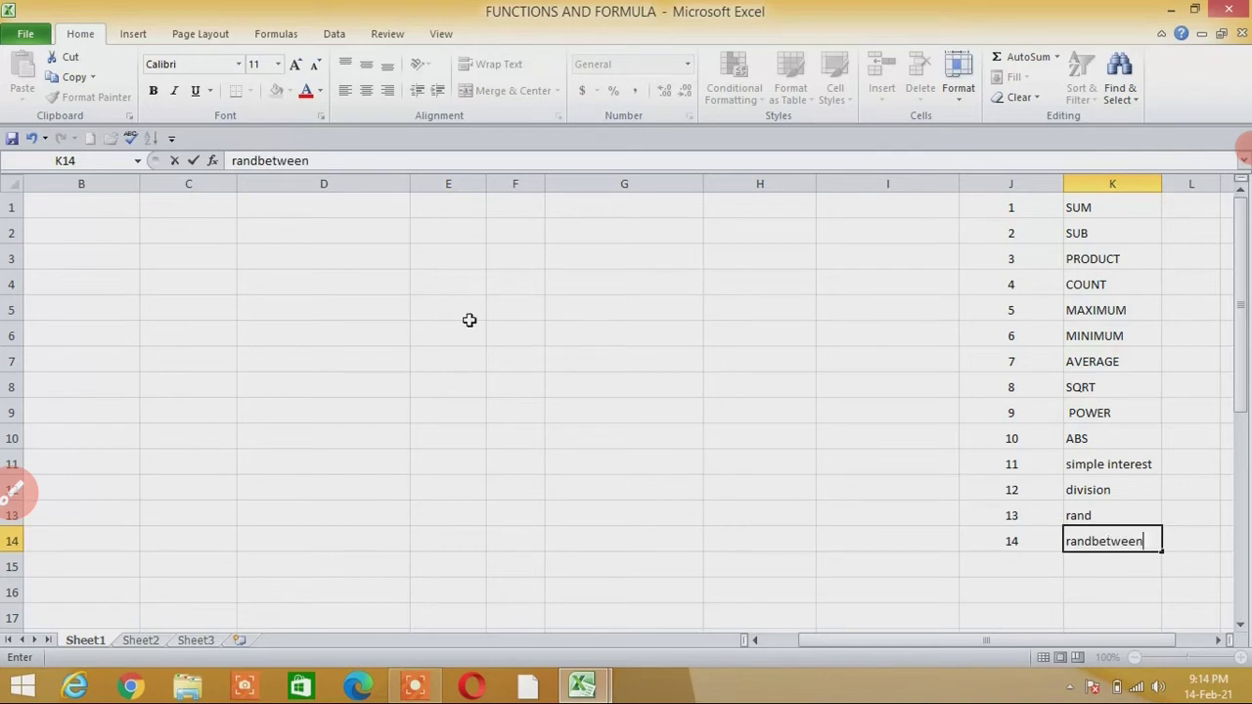
left_click(326, 226)
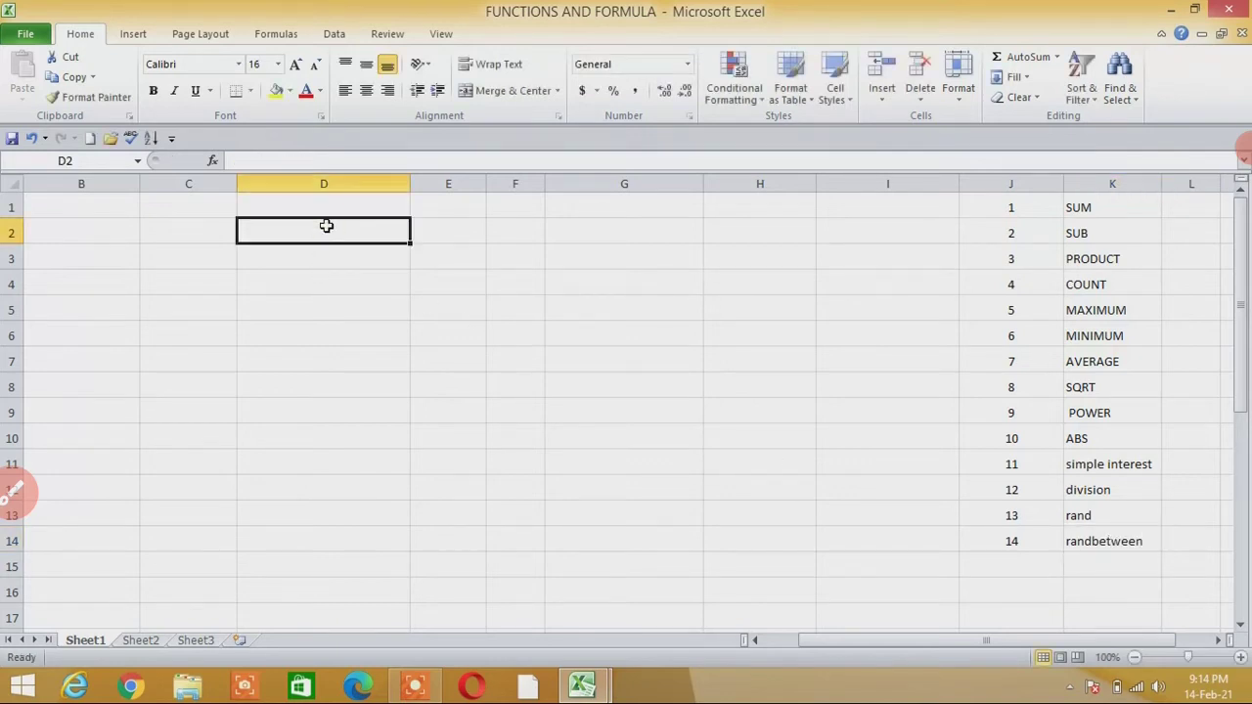
Step: Enter =RANDBETWEEN(1,100) in D2, producing the random whole number 23
type("=")
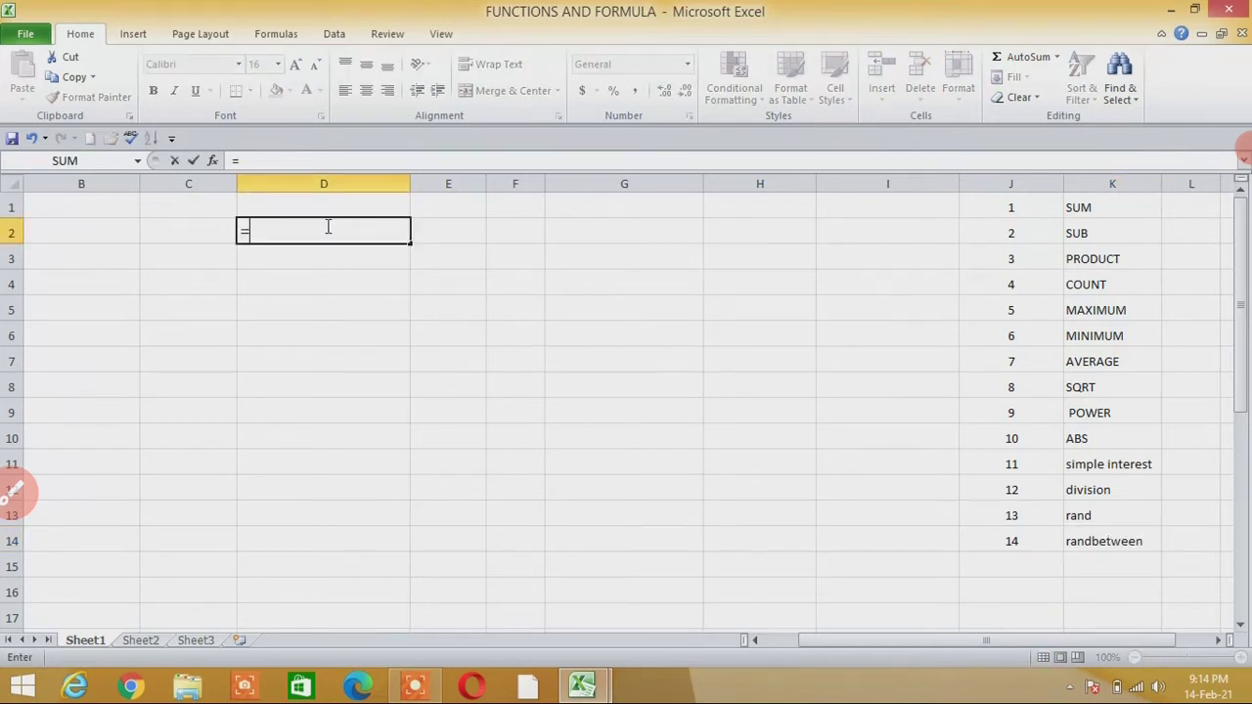
type("ran")
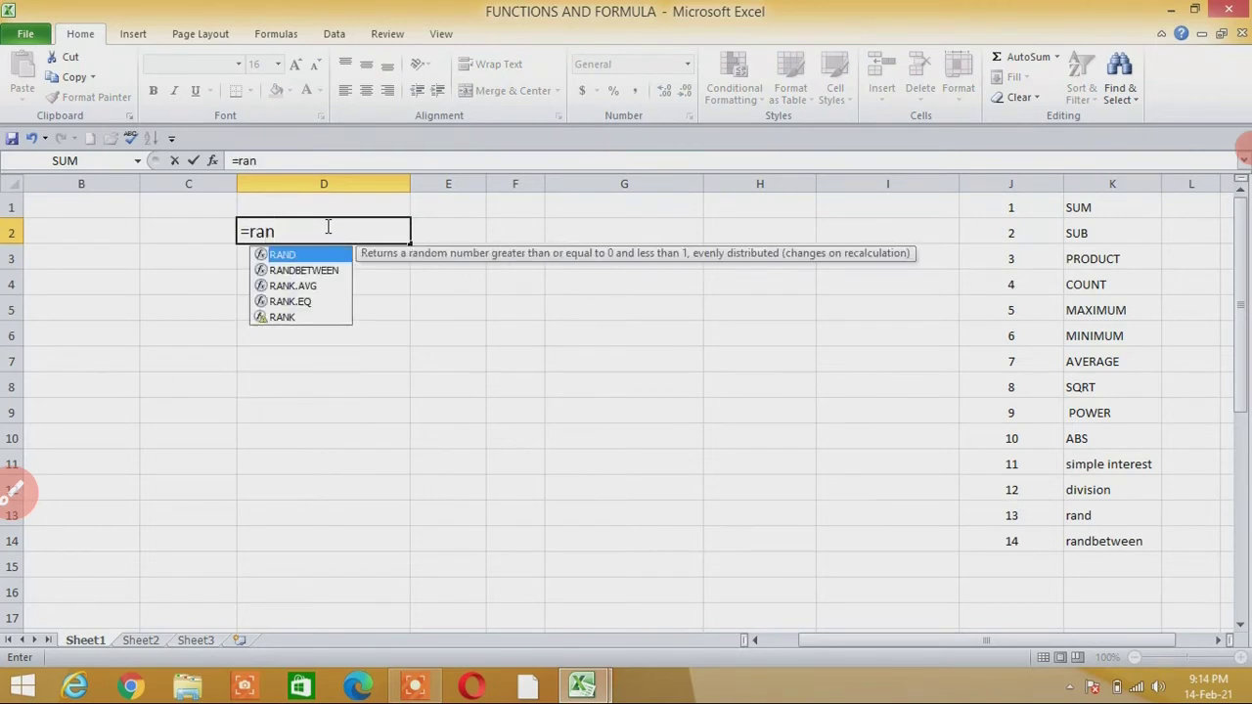
type("d")
left_click(330, 272)
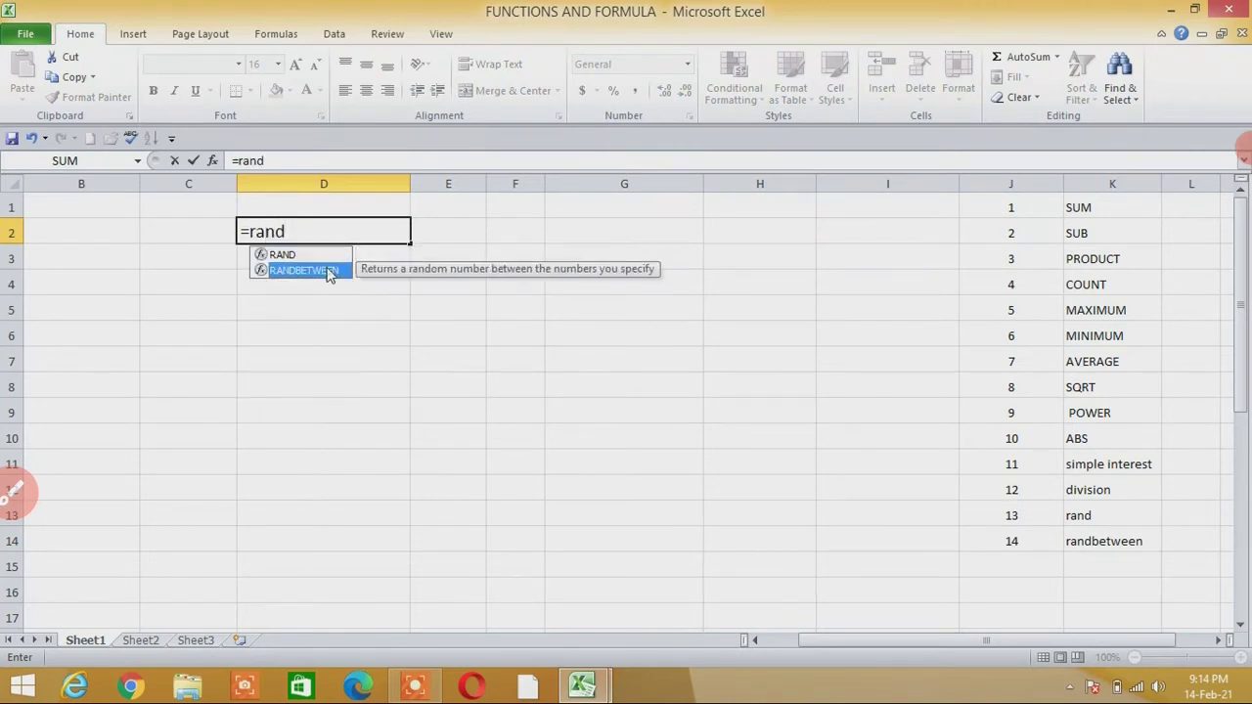
double_click(331, 272)
left_click(326, 267)
key("BackSpace")
key("BackSpace")
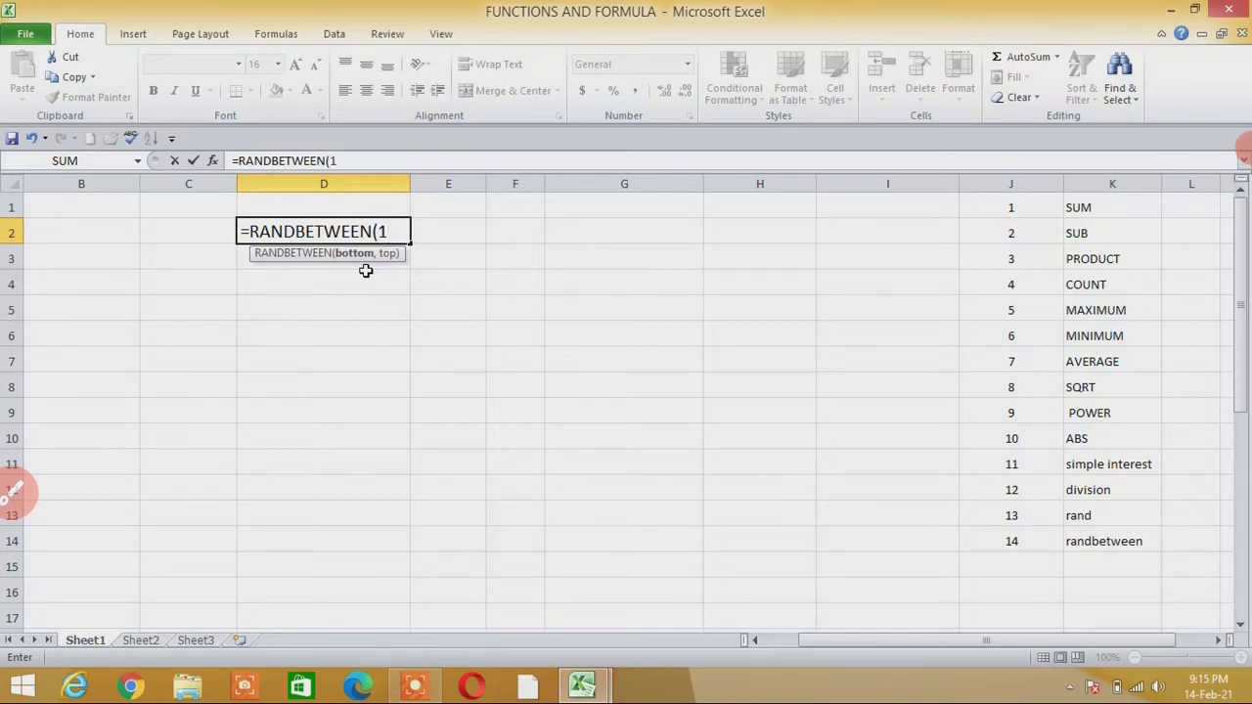
type(",100")
key("Return")
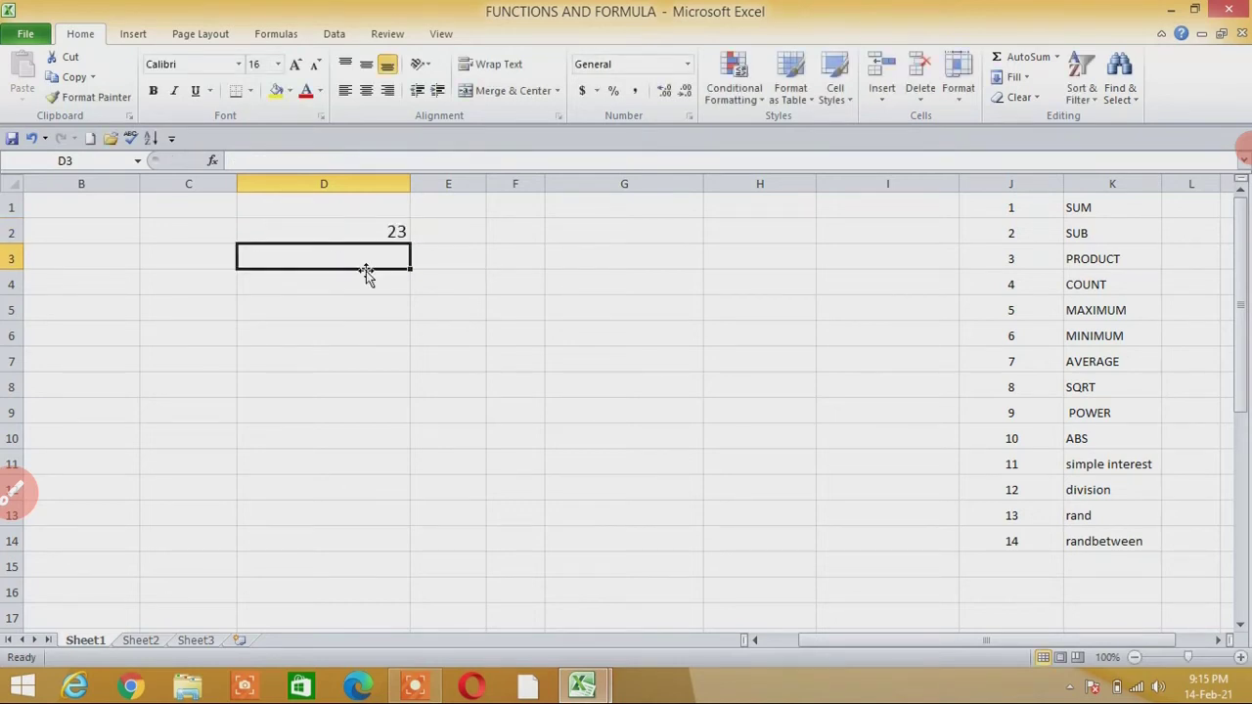
left_click(363, 228)
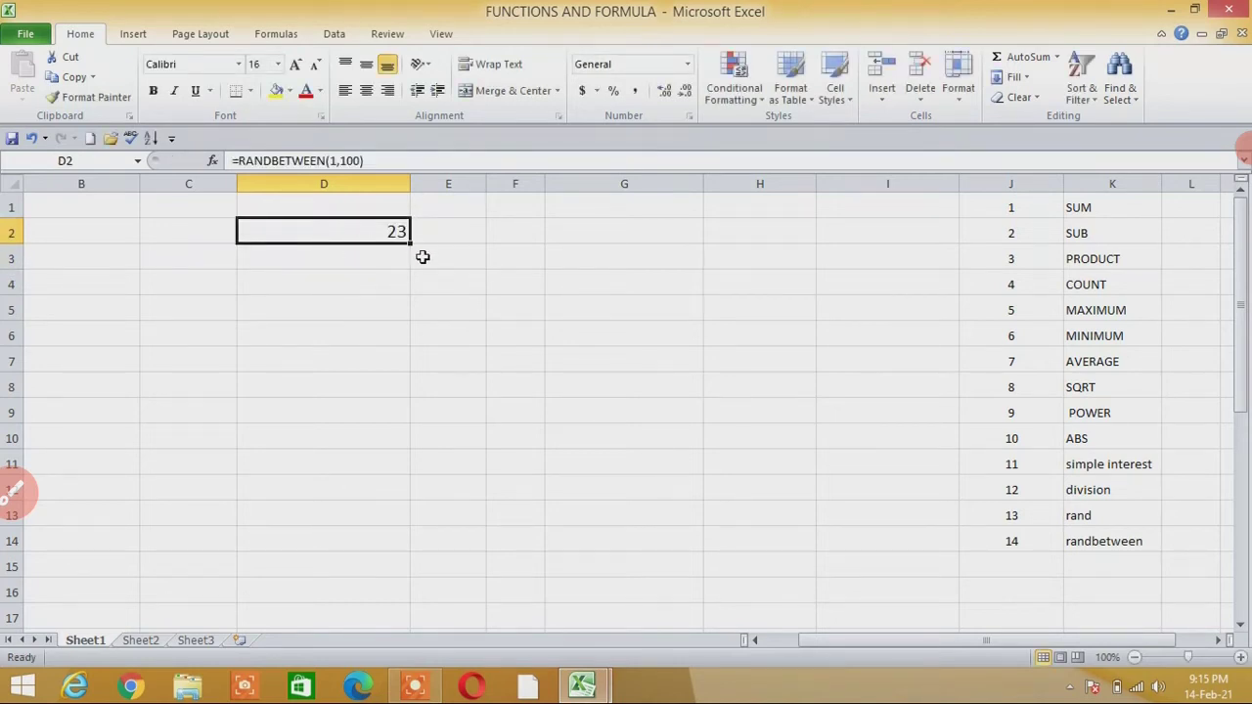
Step: Extend the RANDBETWEEN formula across D2:H14 and copy the resulting random-number block
left_click_drag(411, 245, 413, 398)
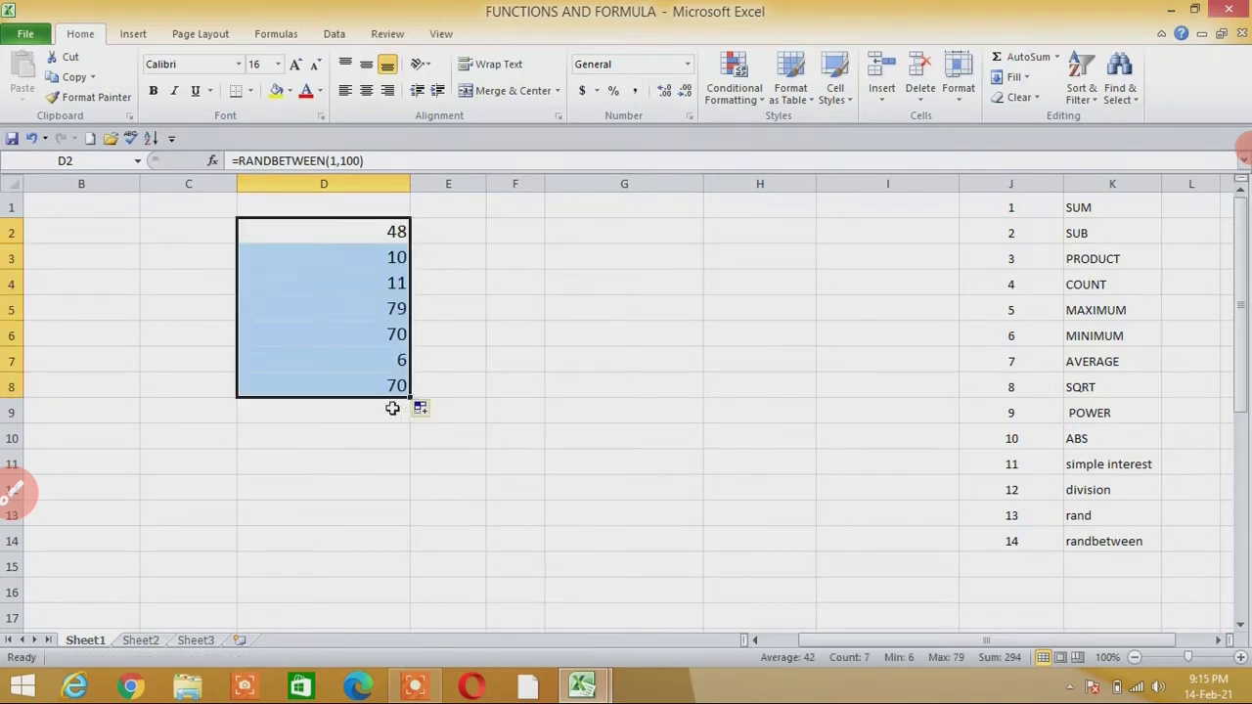
left_click_drag(411, 396, 411, 476)
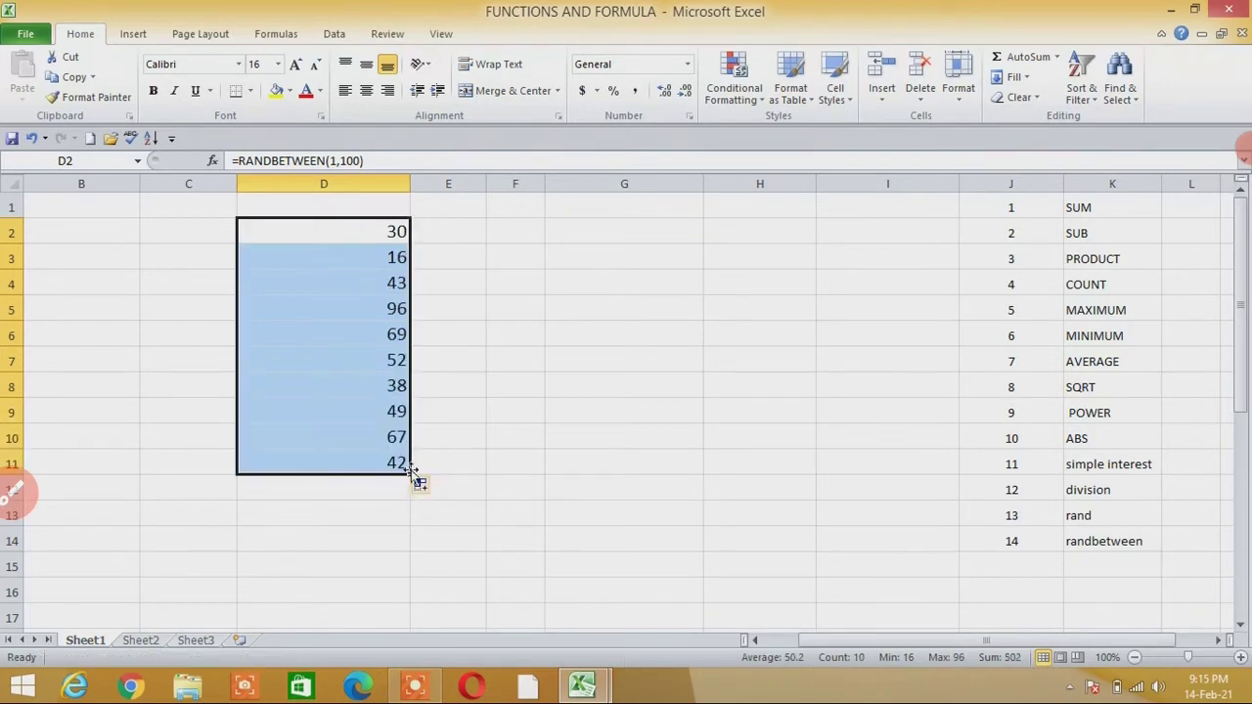
left_click_drag(411, 475, 724, 456)
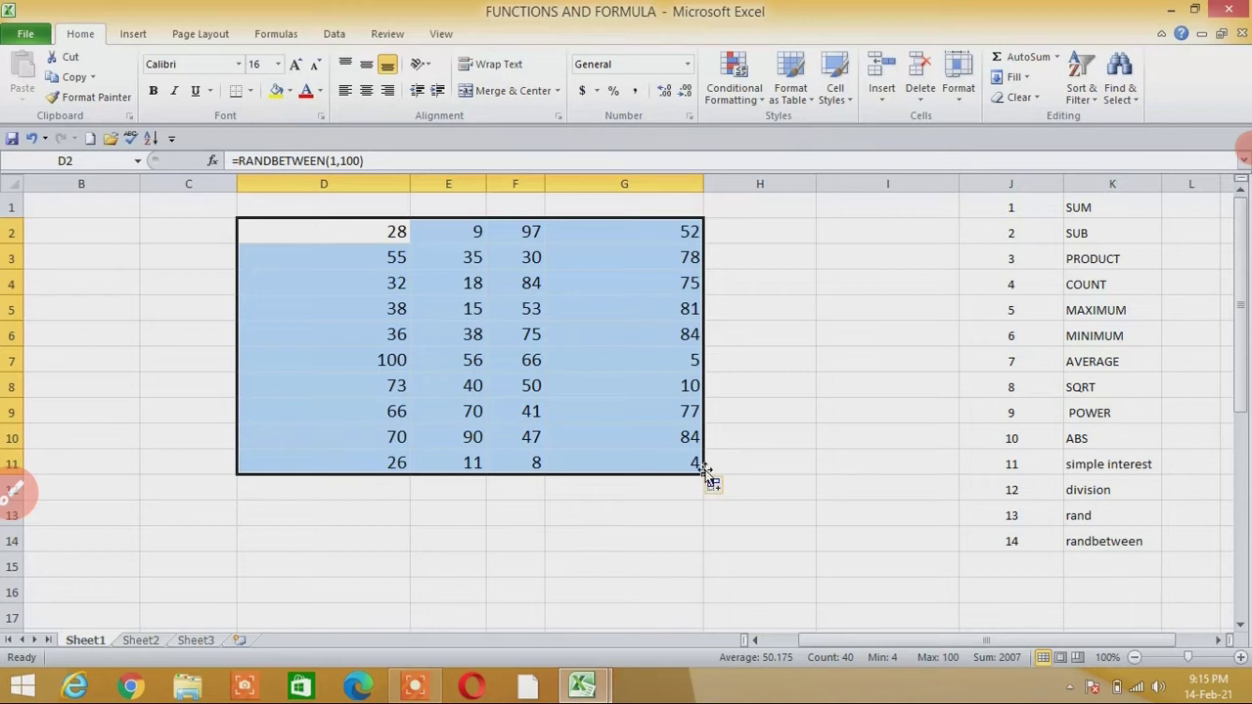
left_click_drag(705, 474, 816, 476)
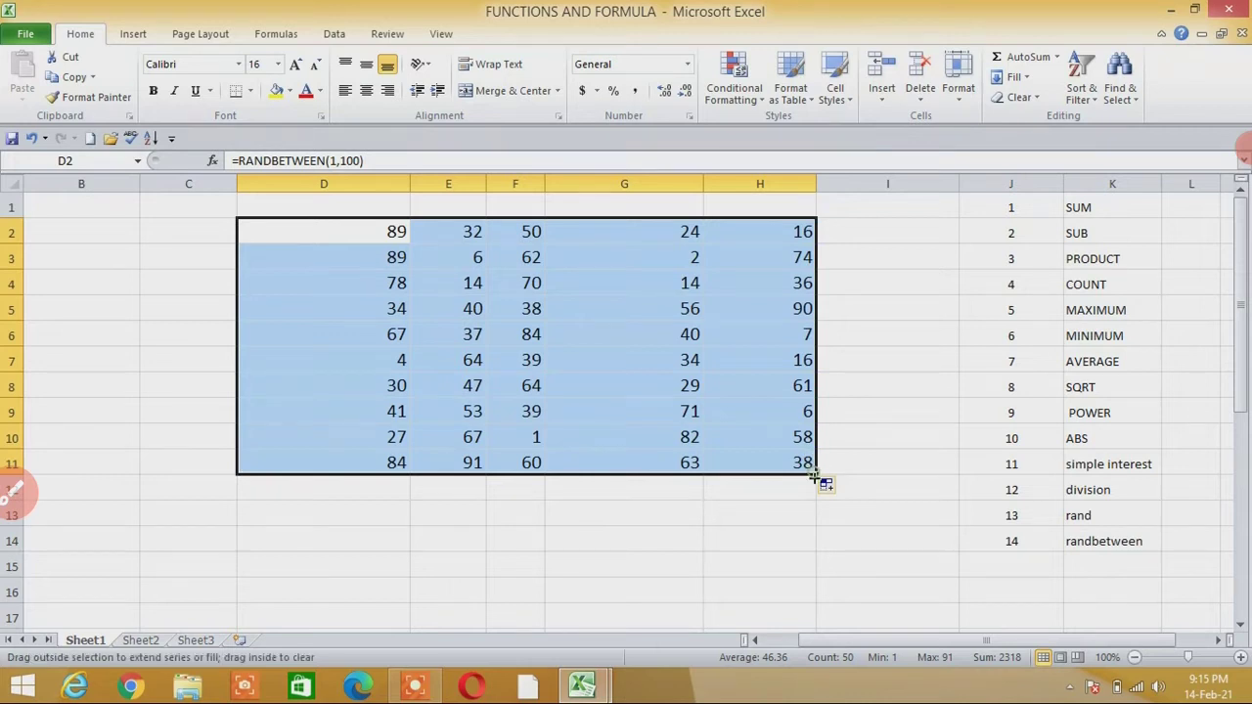
left_click_drag(816, 475, 814, 553)
key("ctrl+c")
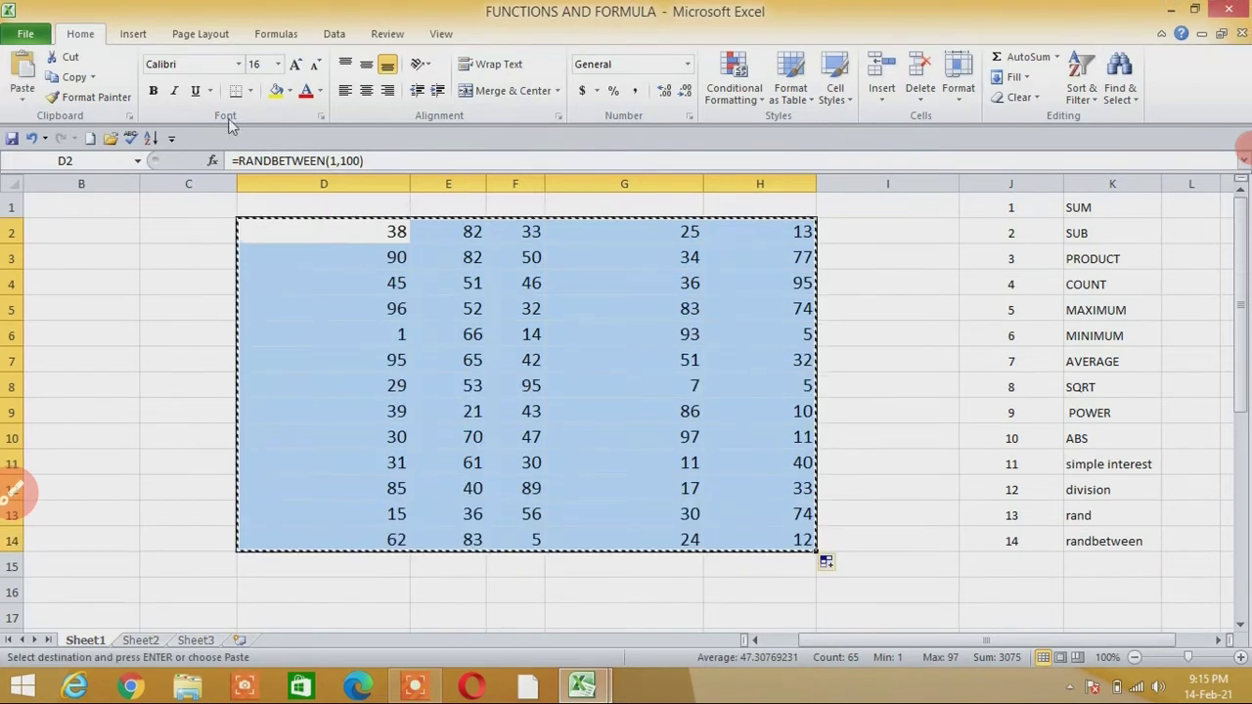
Step: Paste the copied block back onto itself as plain values, replacing the RANDBETWEEN formulas
left_click(19, 93)
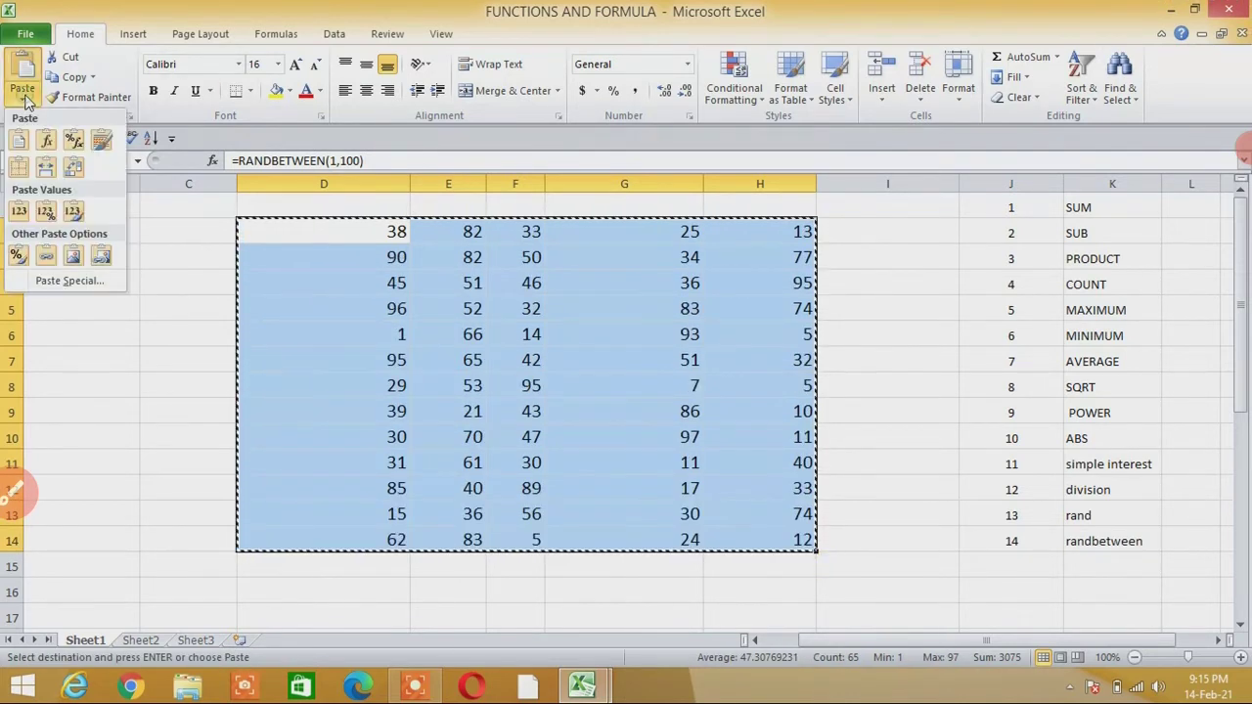
left_click(18, 212)
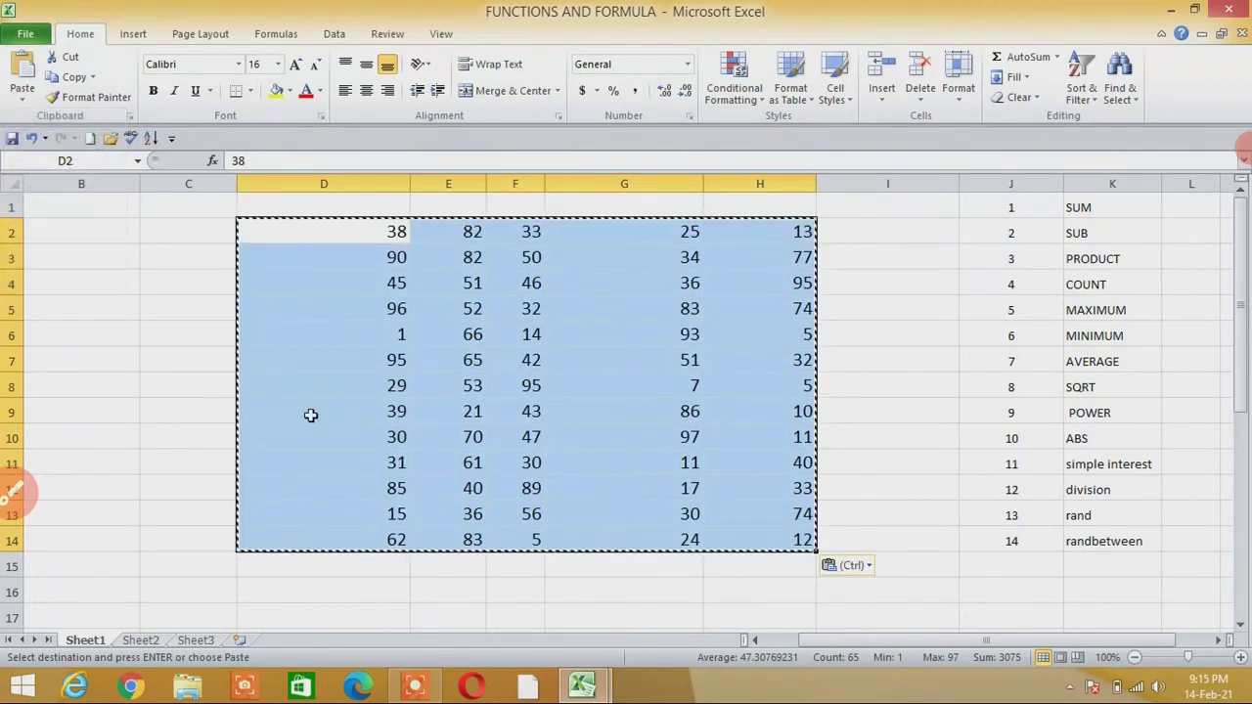
left_click(595, 602)
Step: Confirm cell E8 now holds a fixed number rather than a formula
left_click(571, 410)
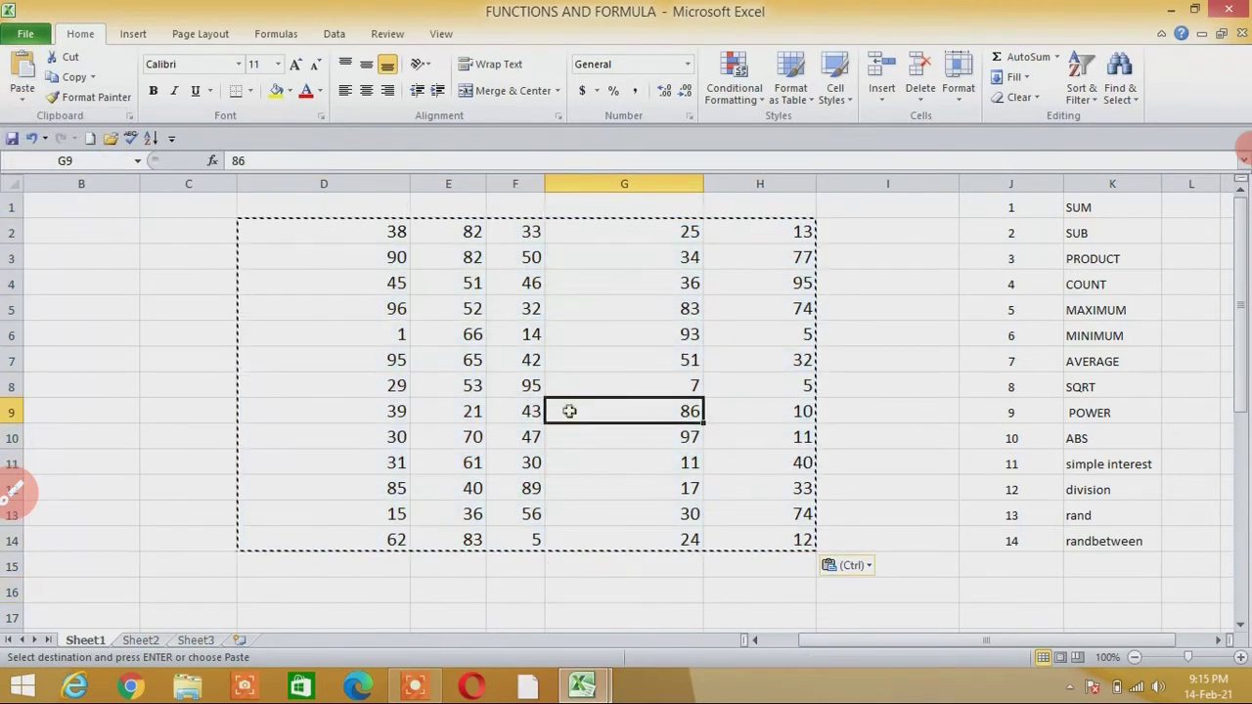
left_click(416, 380)
double_click(416, 380)
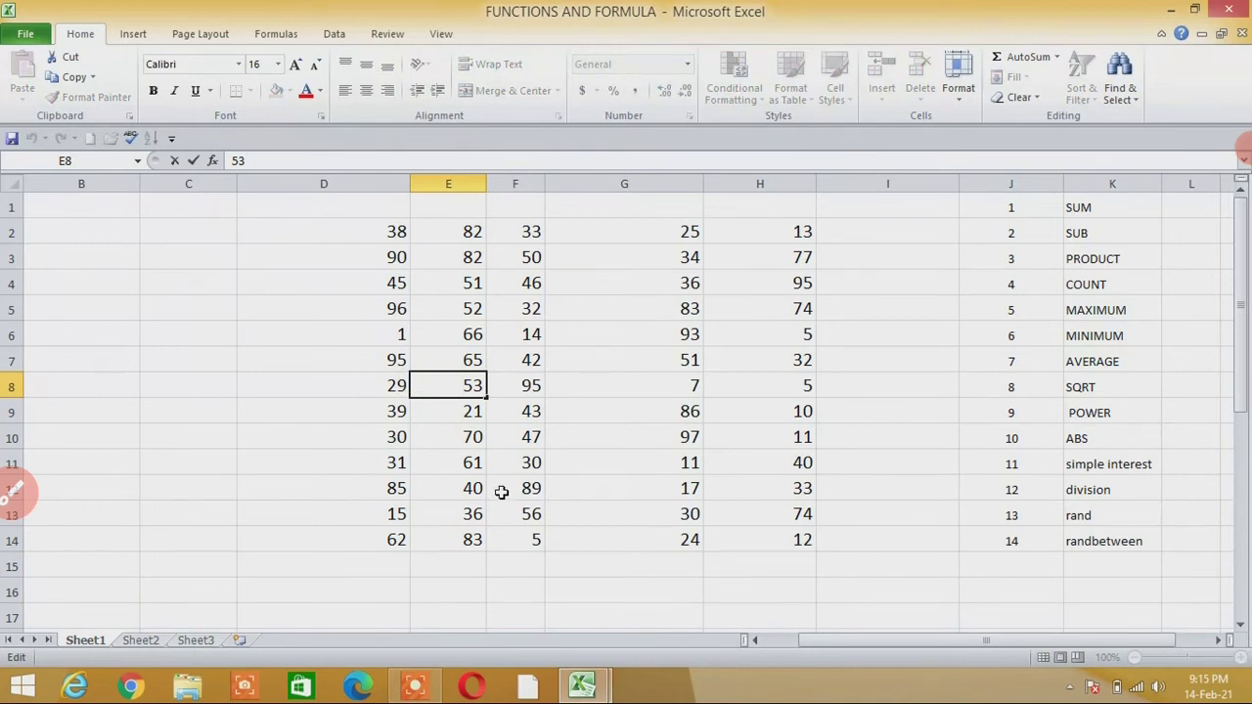
left_click(1011, 567)
type("15")
left_click(1106, 568)
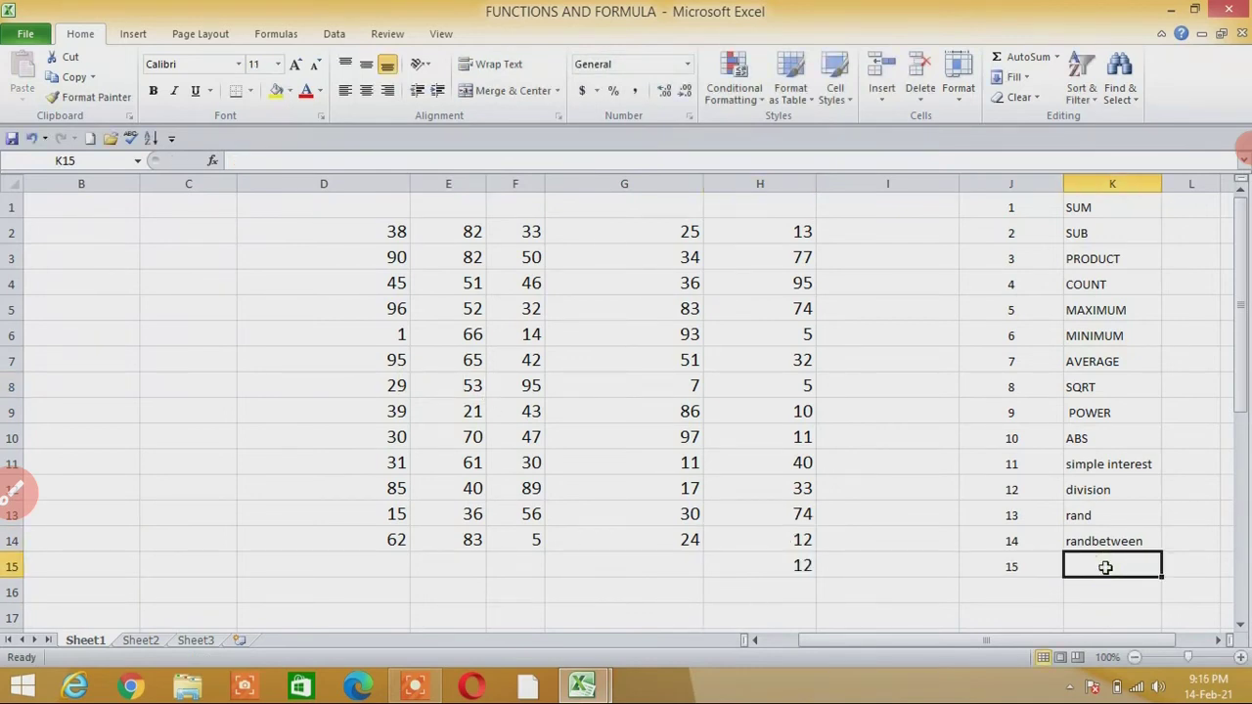
Step: Enter PMT as function 15 and delete the random numbers in D2:H15
type("PMT")
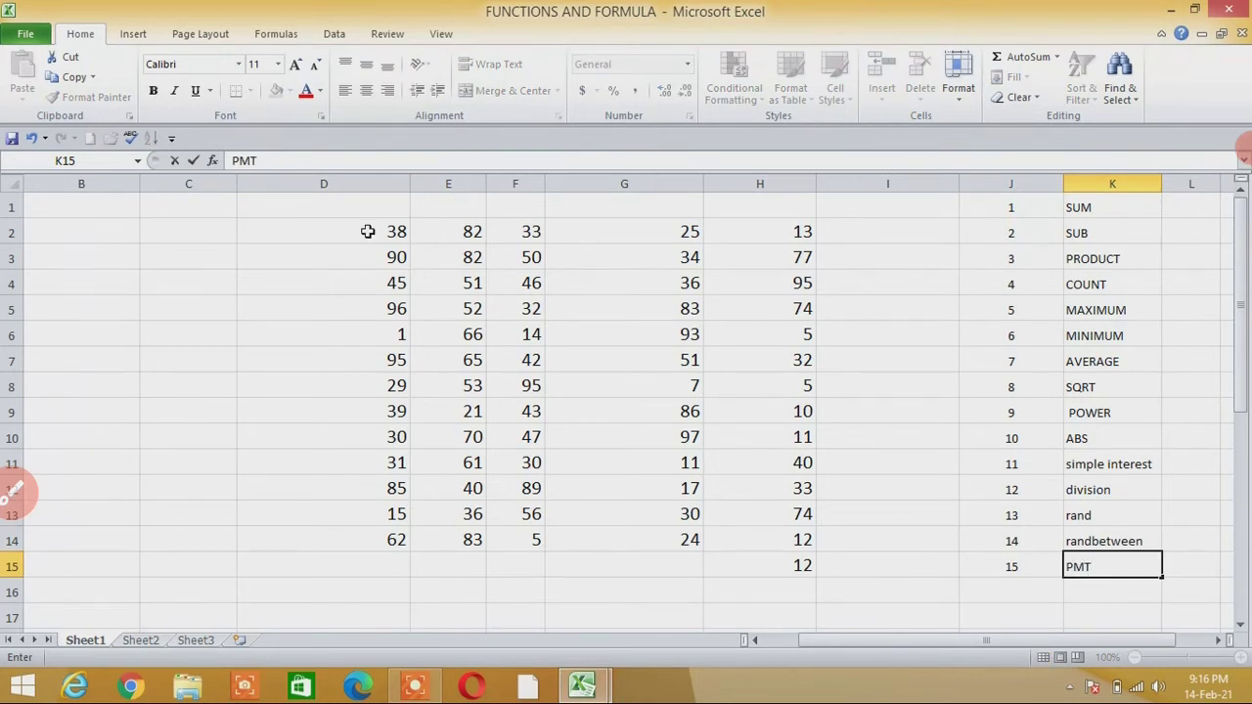
left_click(368, 231)
left_click_drag(368, 231, 762, 564)
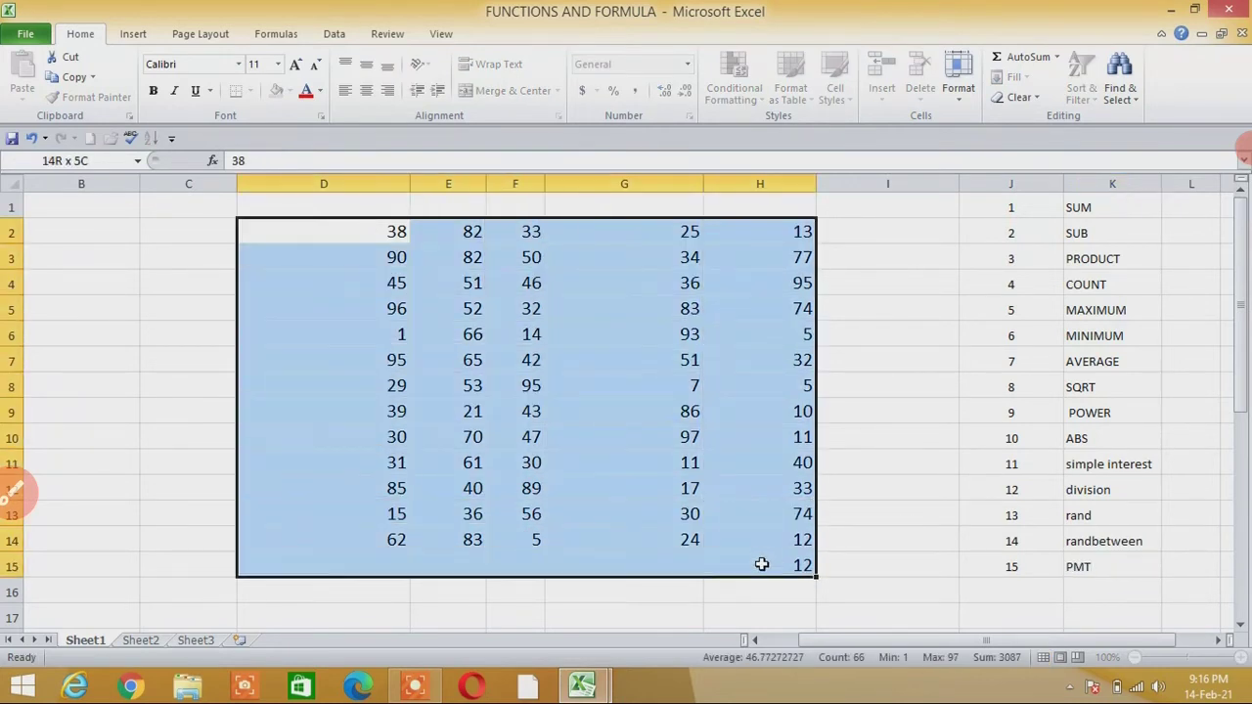
key("Delete")
left_click(495, 408)
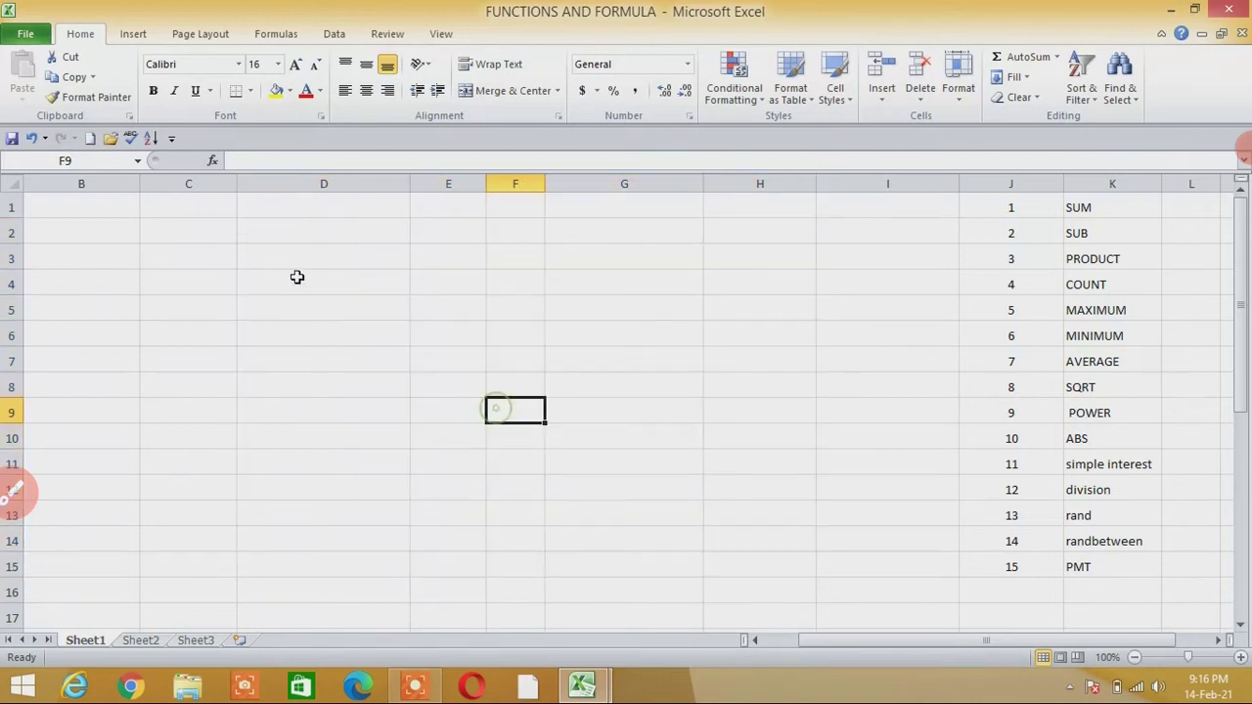
Step: Enter the PAYMENT label in D3 with 100000 beside it, widening column E
left_click(324, 254)
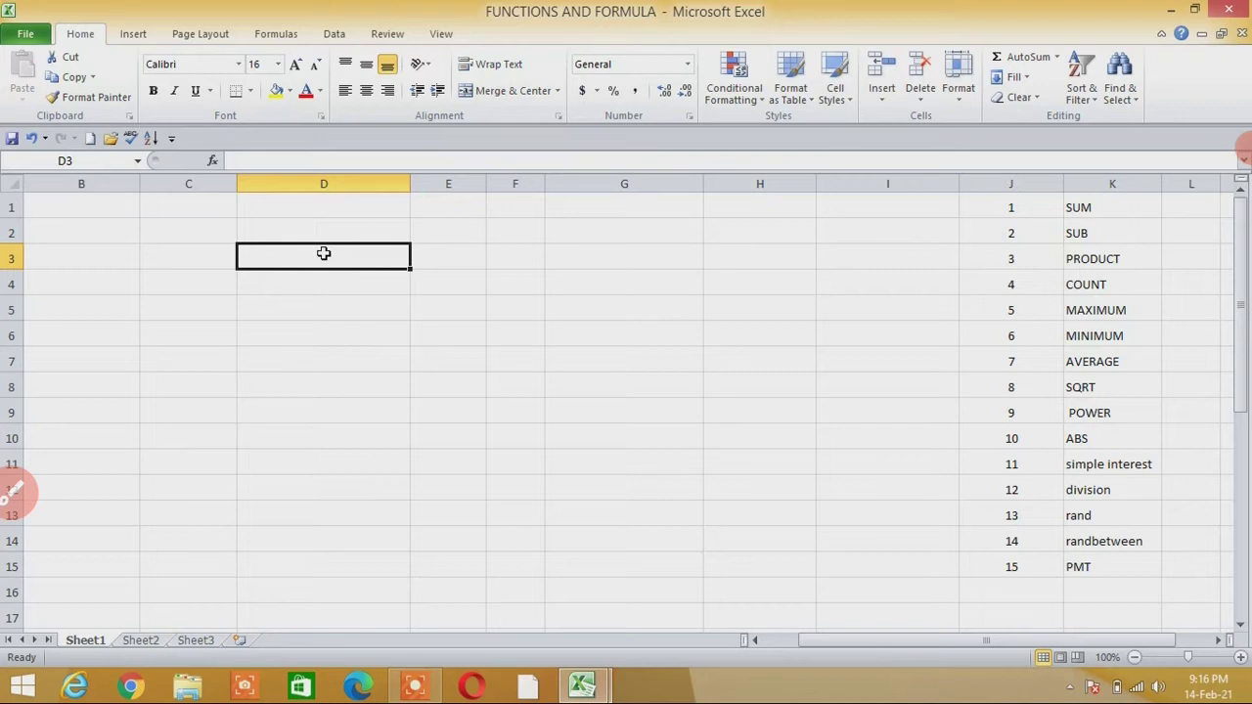
type("PAYM")
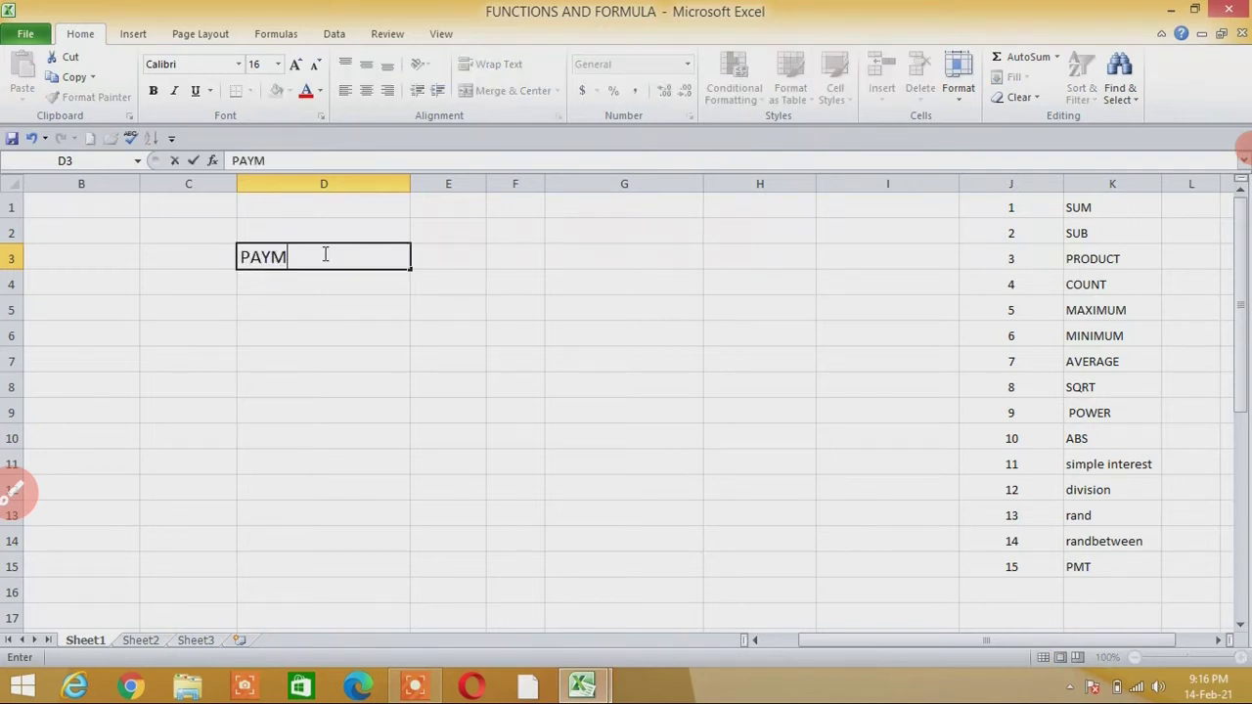
type("ENT")
left_click(463, 255)
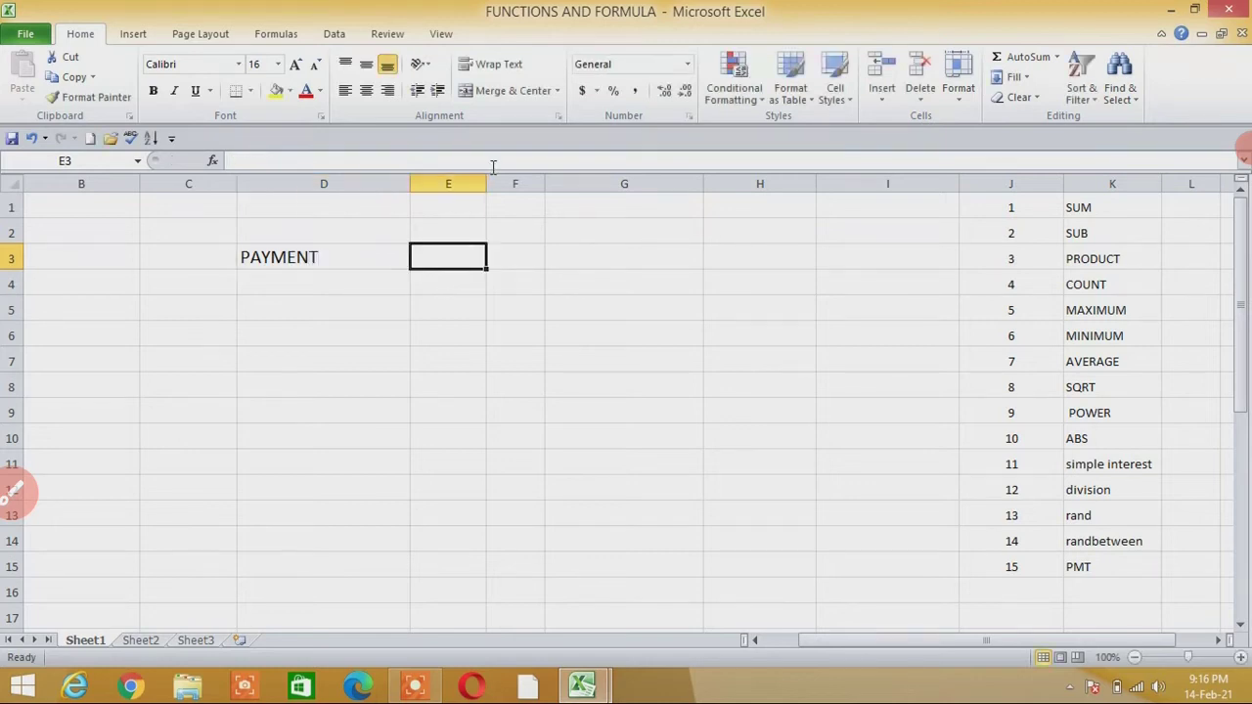
left_click_drag(487, 183, 581, 183)
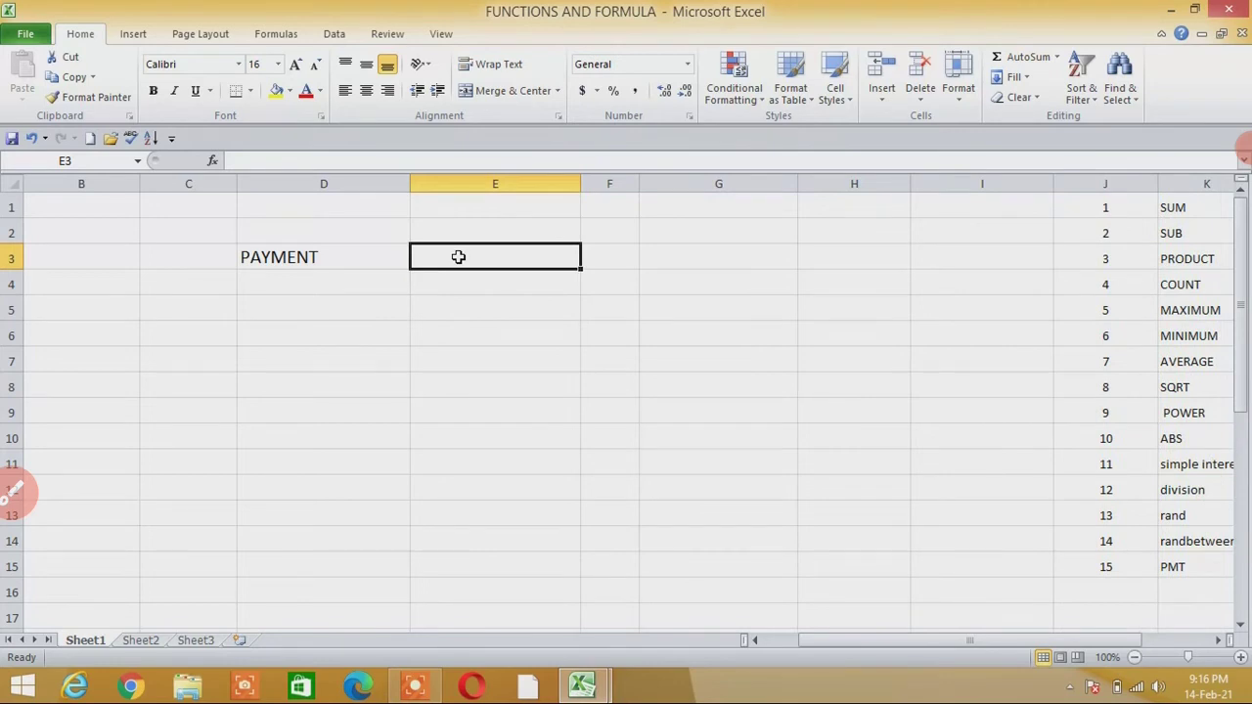
type("100000")
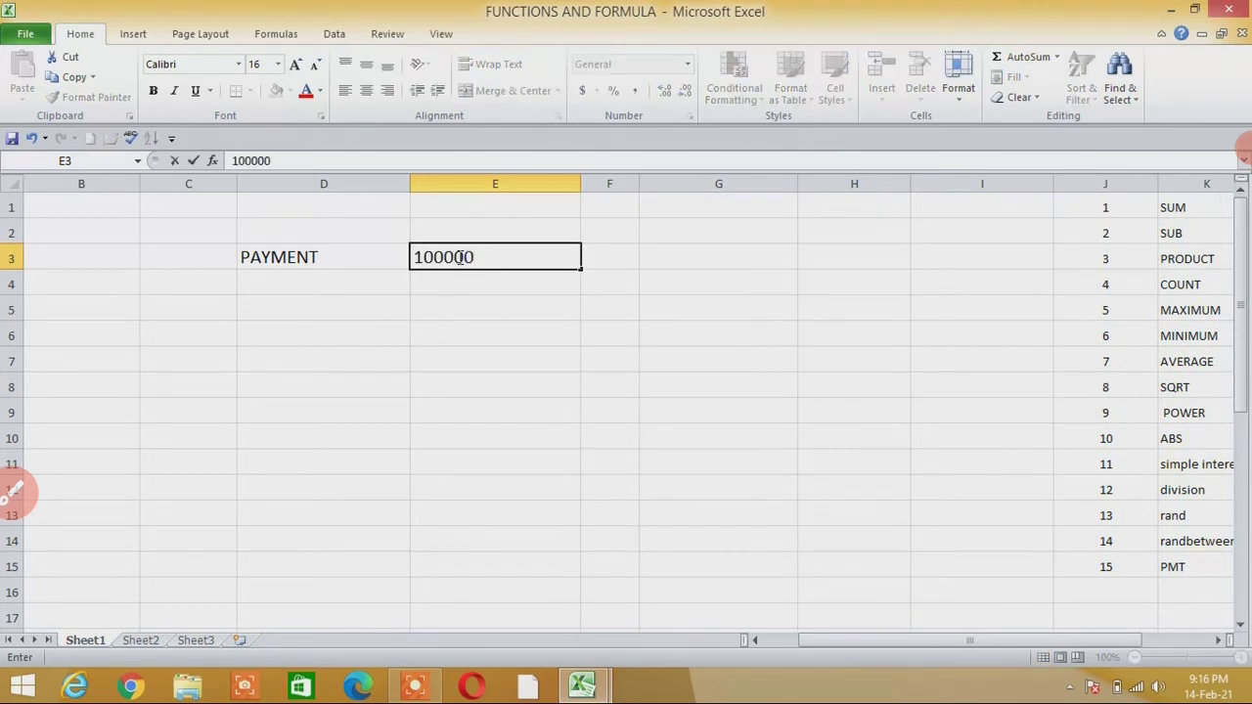
Step: Add RATE 12% and TIME 5 in rows 4–5, plus the EMI label in D6
left_click(350, 285)
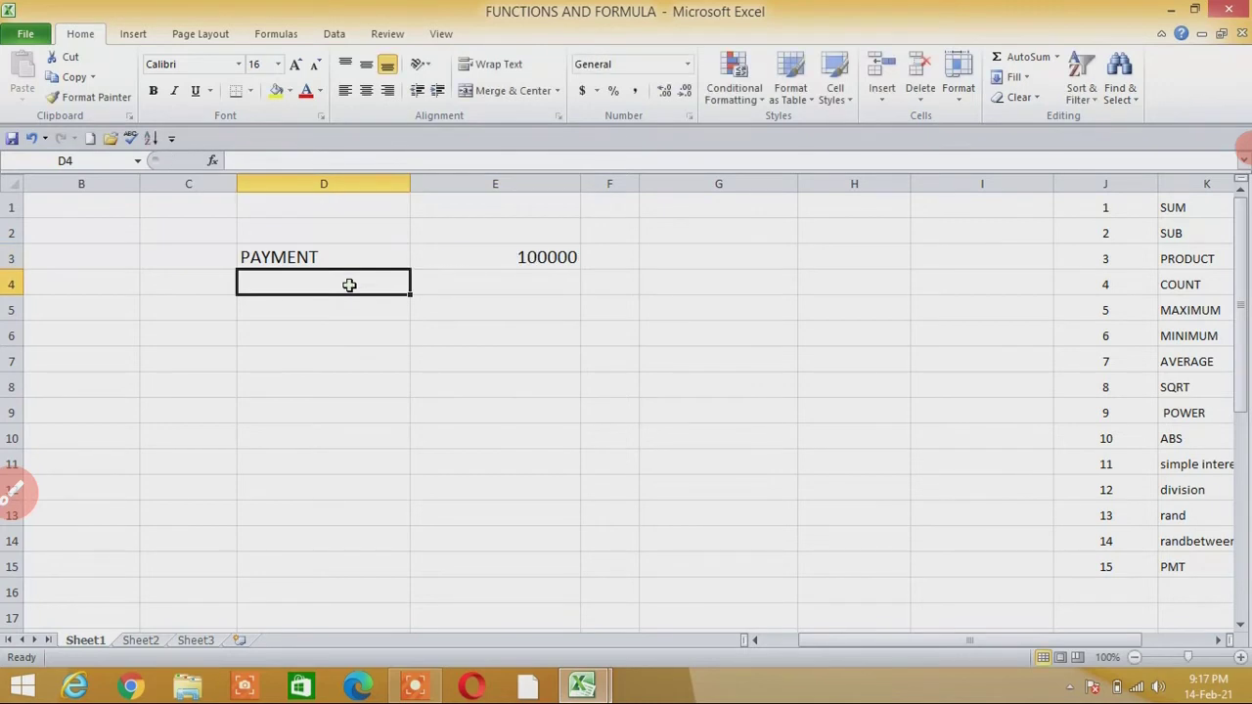
type("RATE")
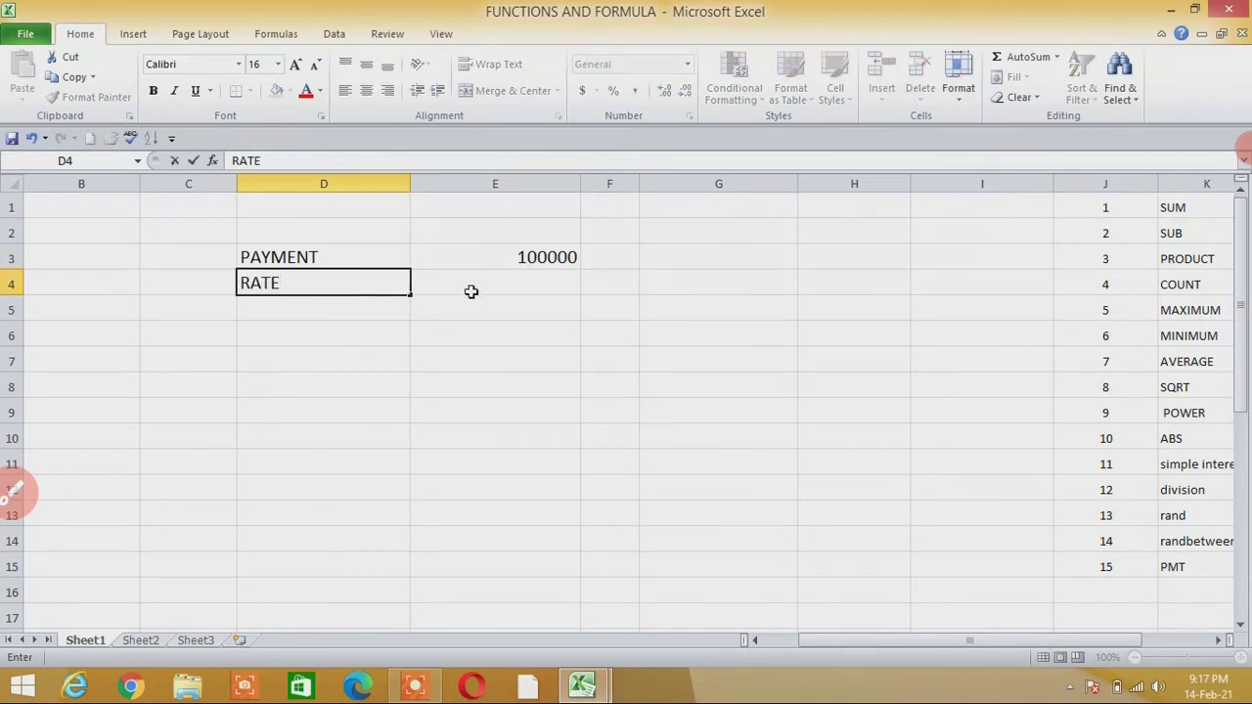
left_click(472, 289)
type("12")
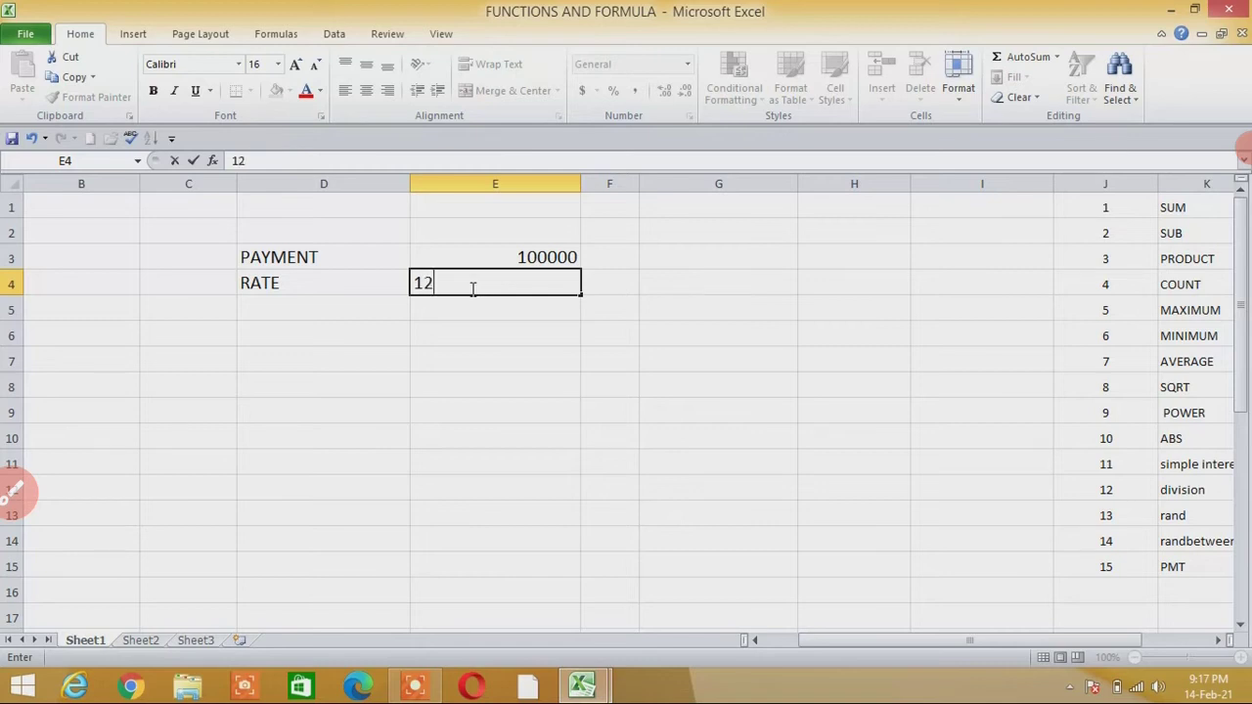
type("%")
left_click(374, 311)
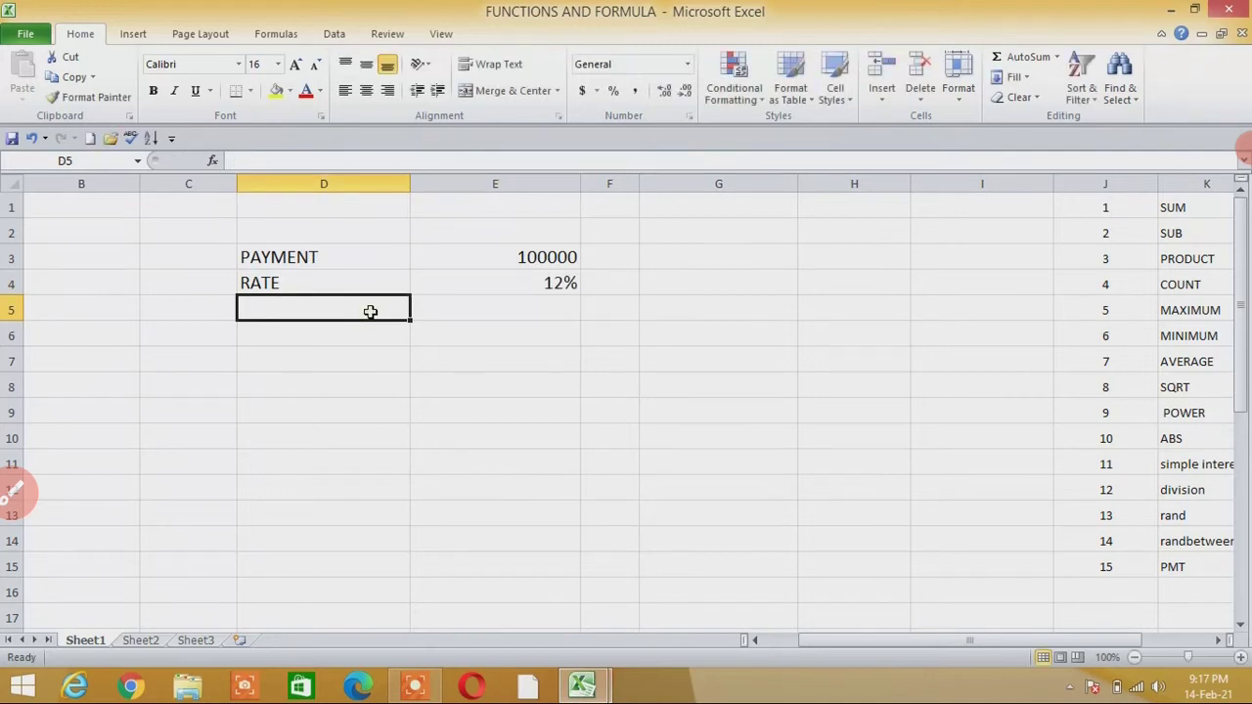
type("TIME")
left_click(537, 309)
type("5")
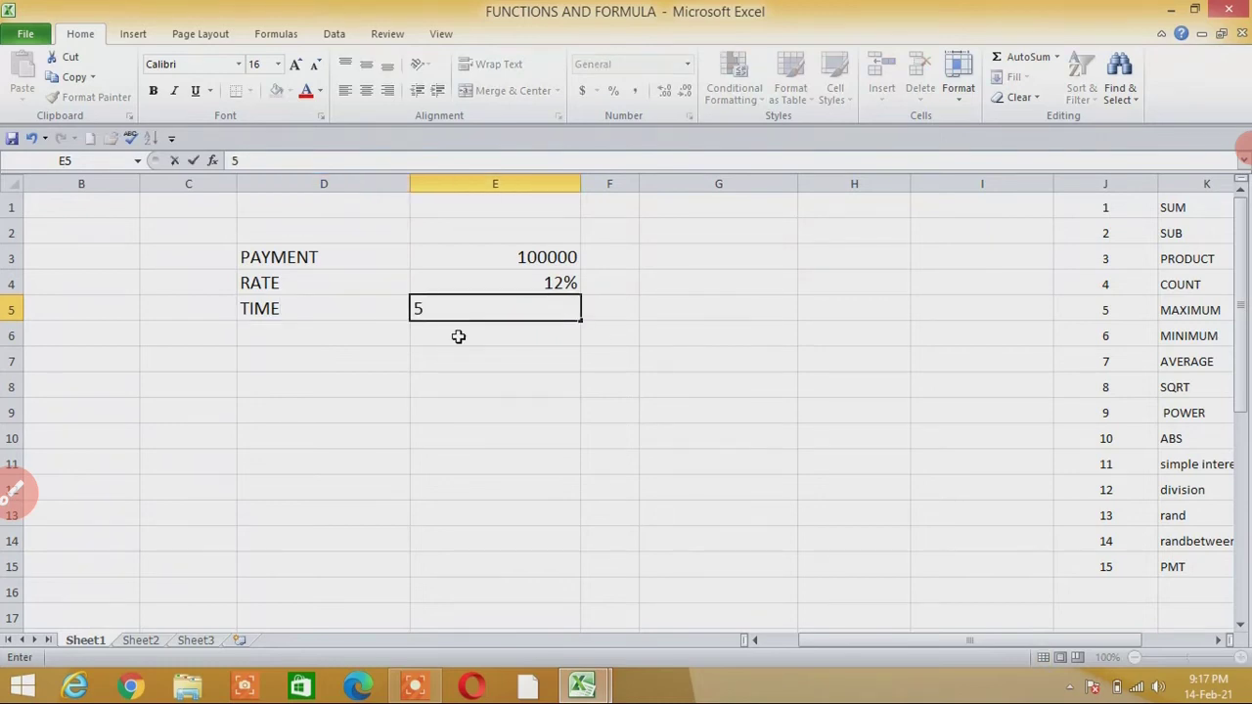
left_click(358, 335)
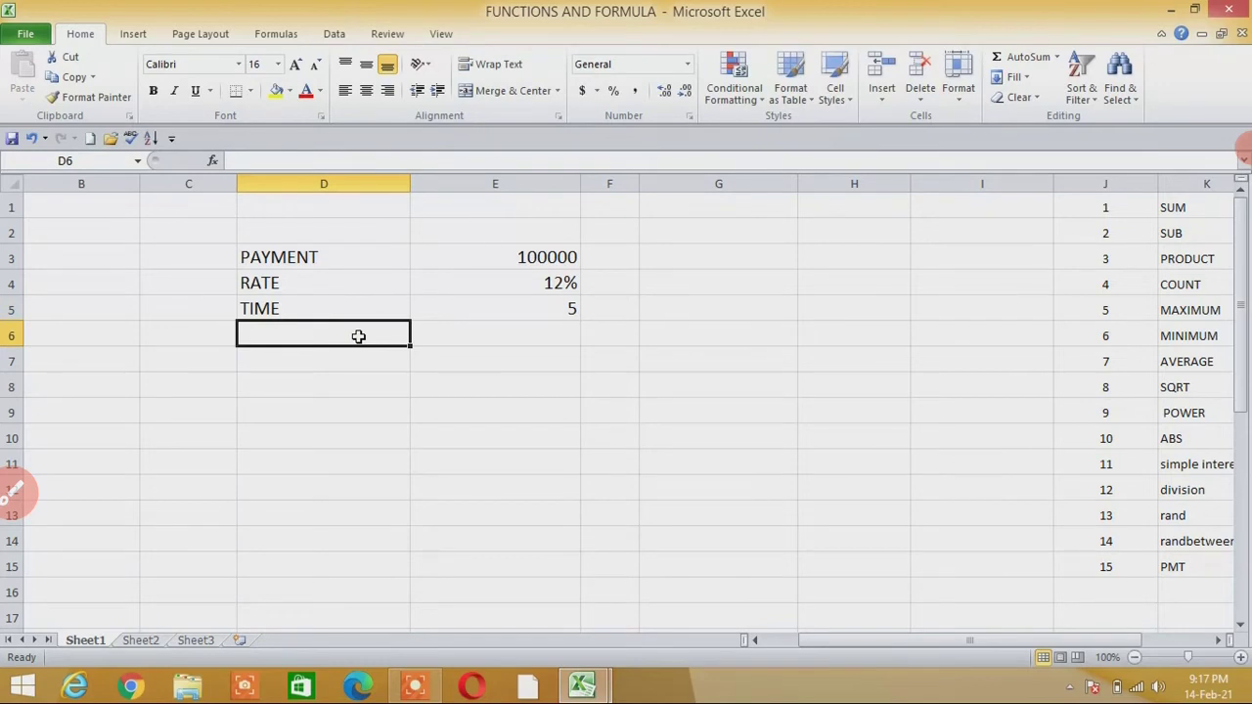
type("EMI")
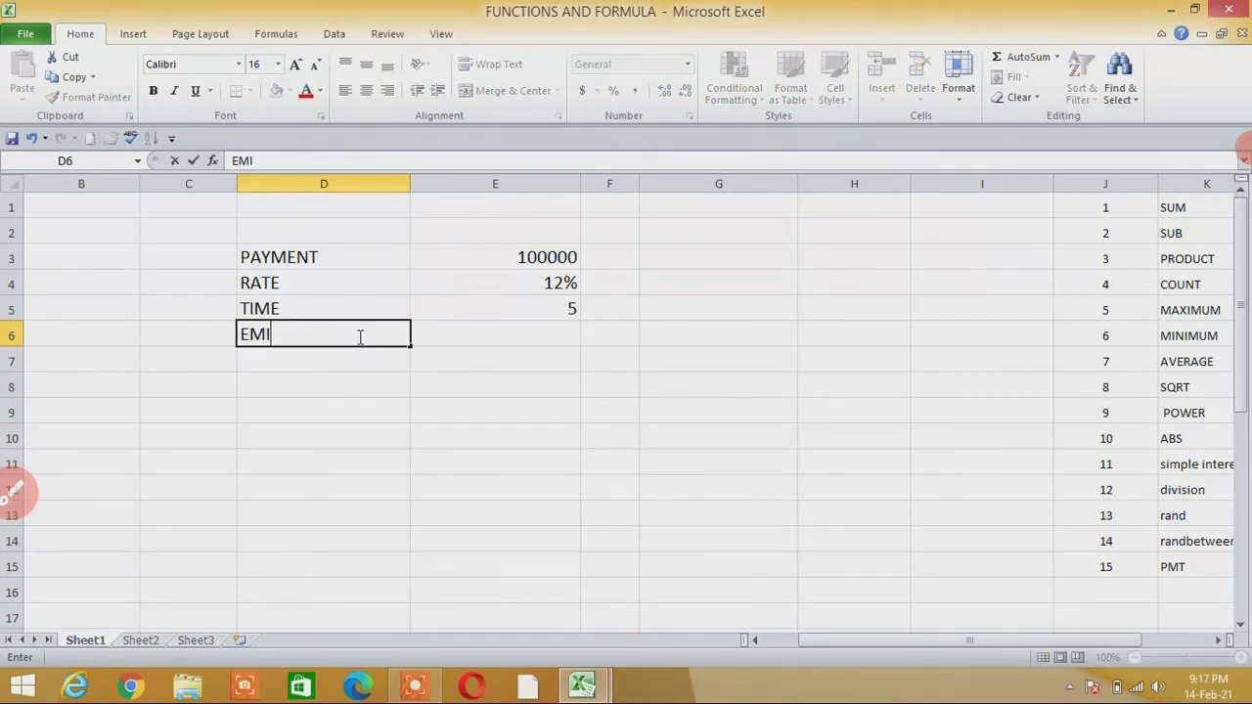
left_click(468, 336)
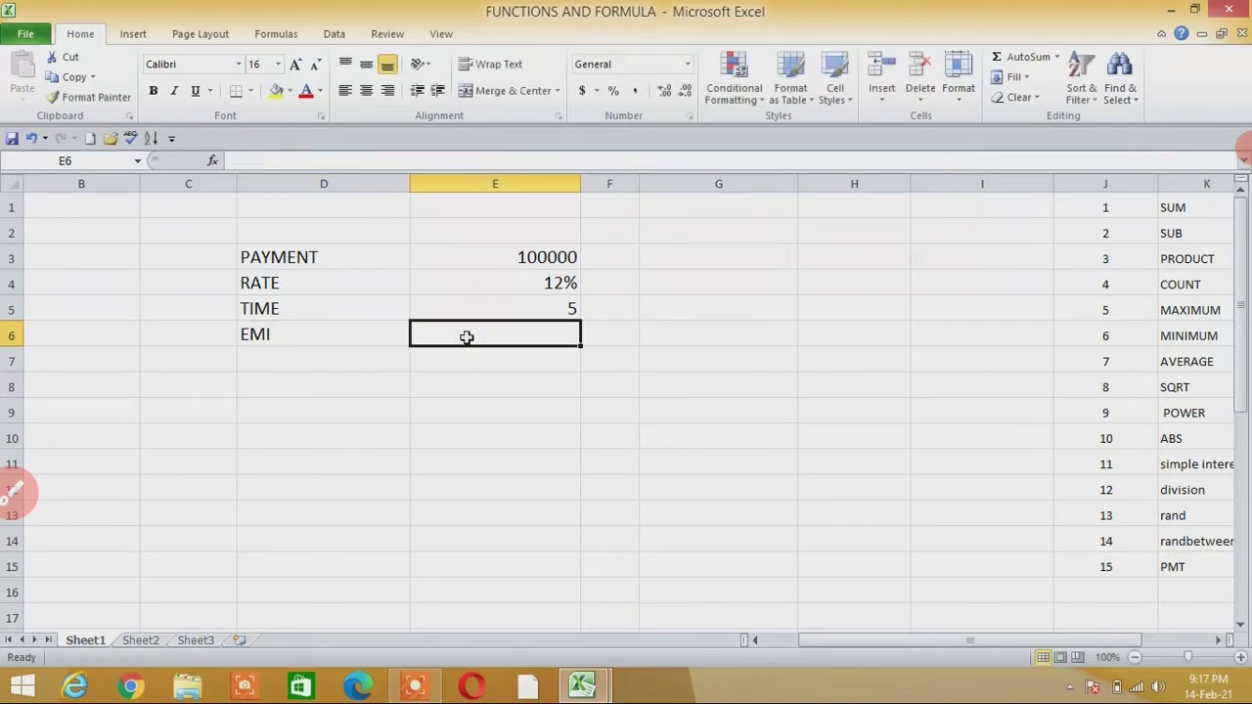
Step: Enter =PMT(E4/12,E5*12,E3) in E6 to compute the monthly EMI
type("=")
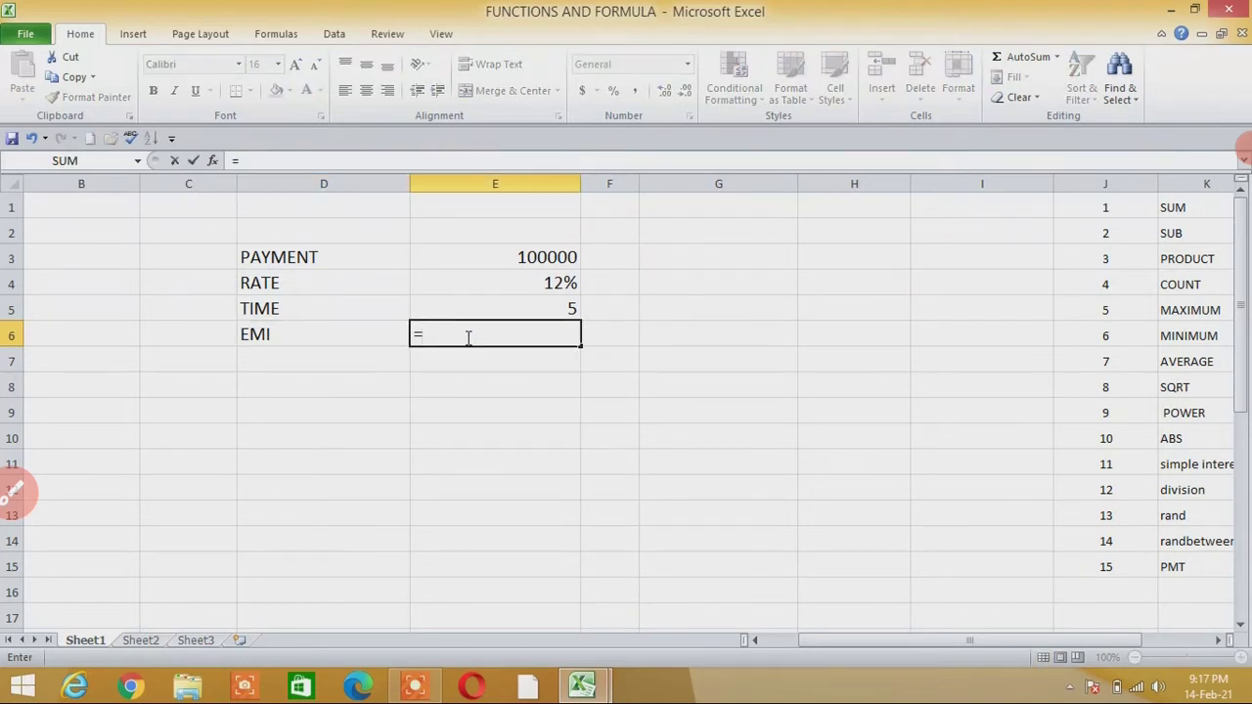
type("PMT")
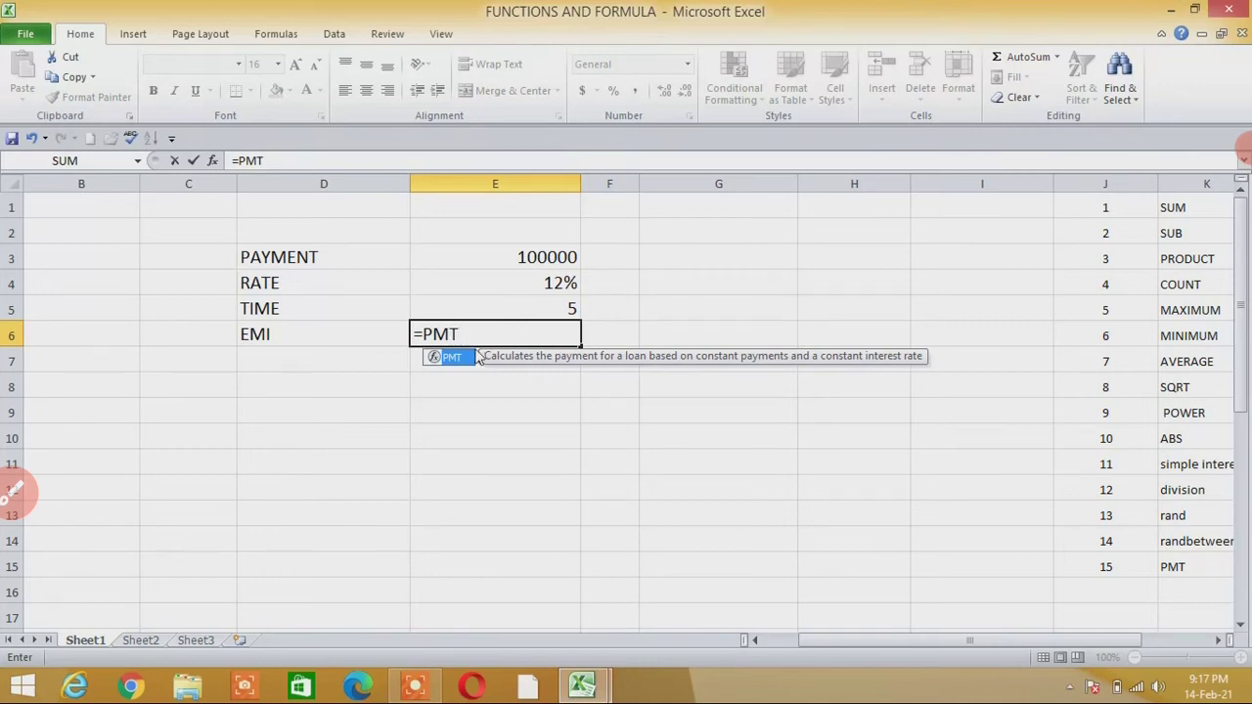
double_click(474, 357)
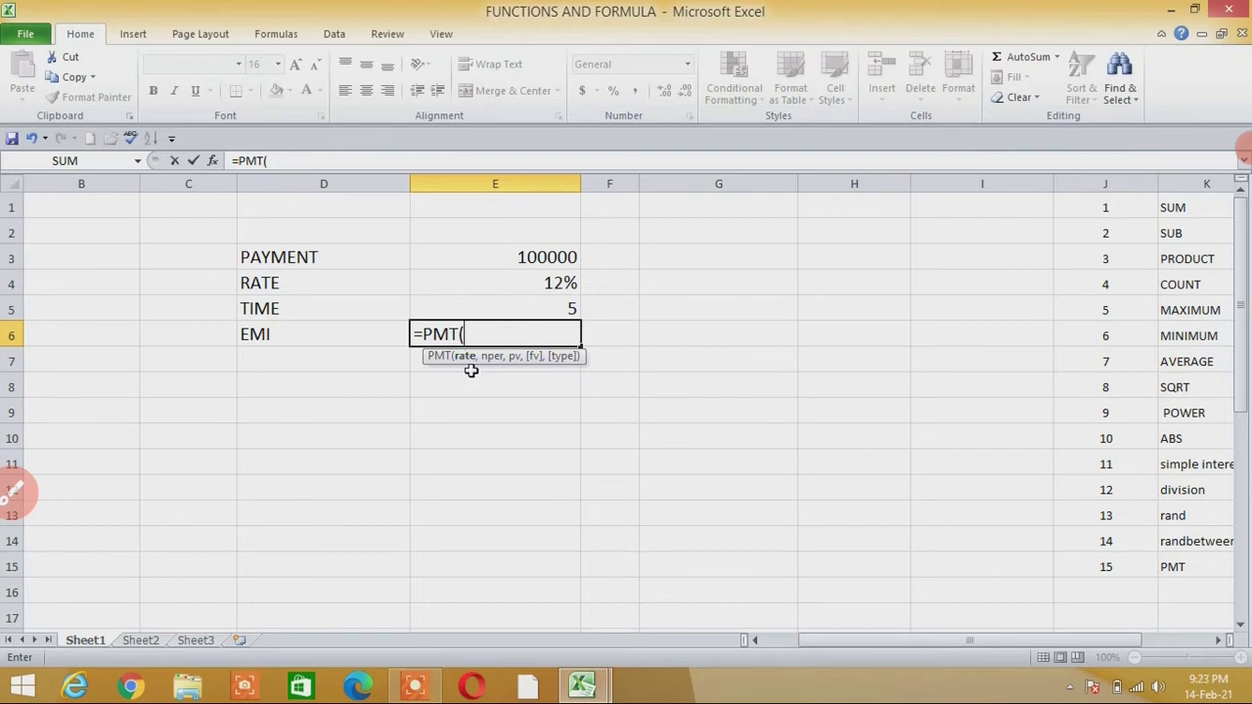
left_click(502, 285)
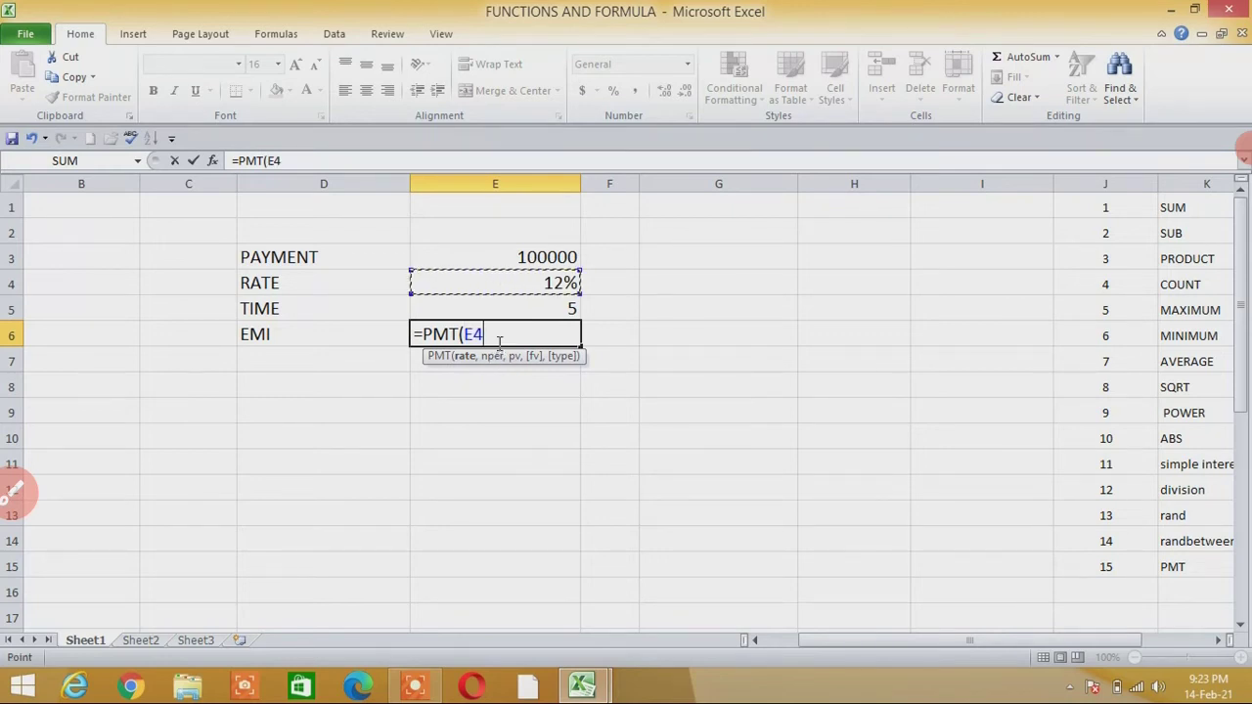
type("/12,")
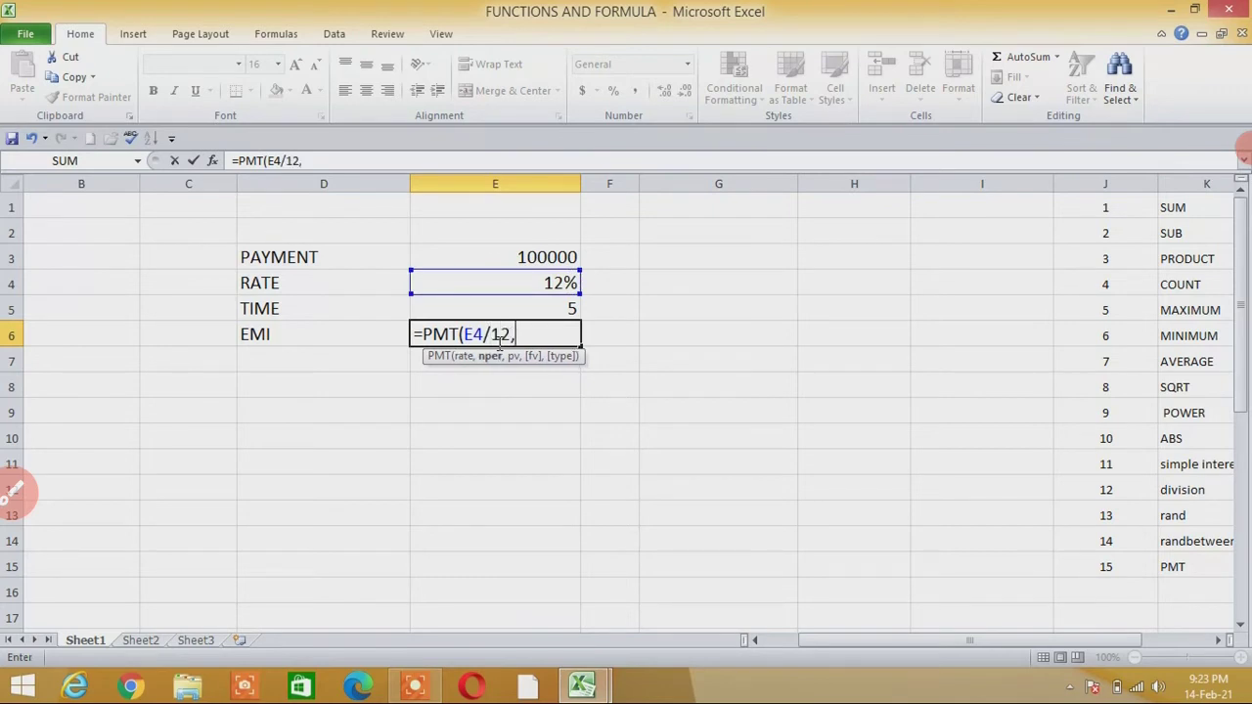
left_click(529, 308)
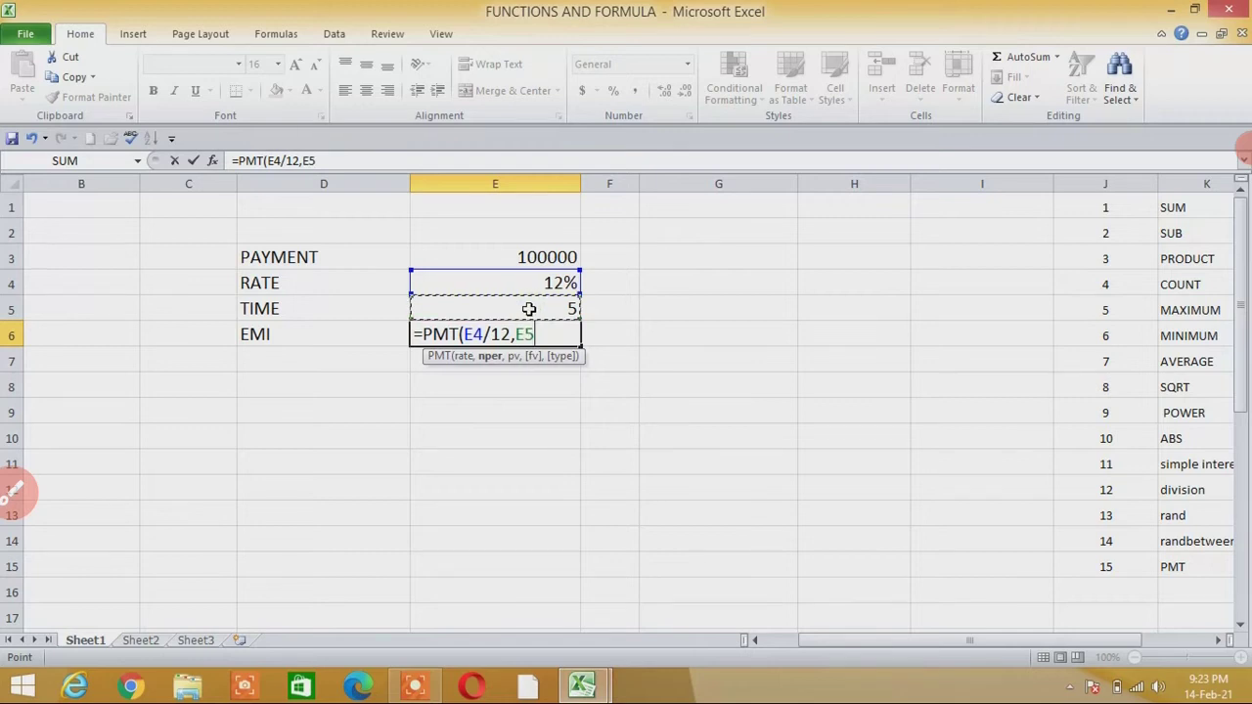
type("*12")
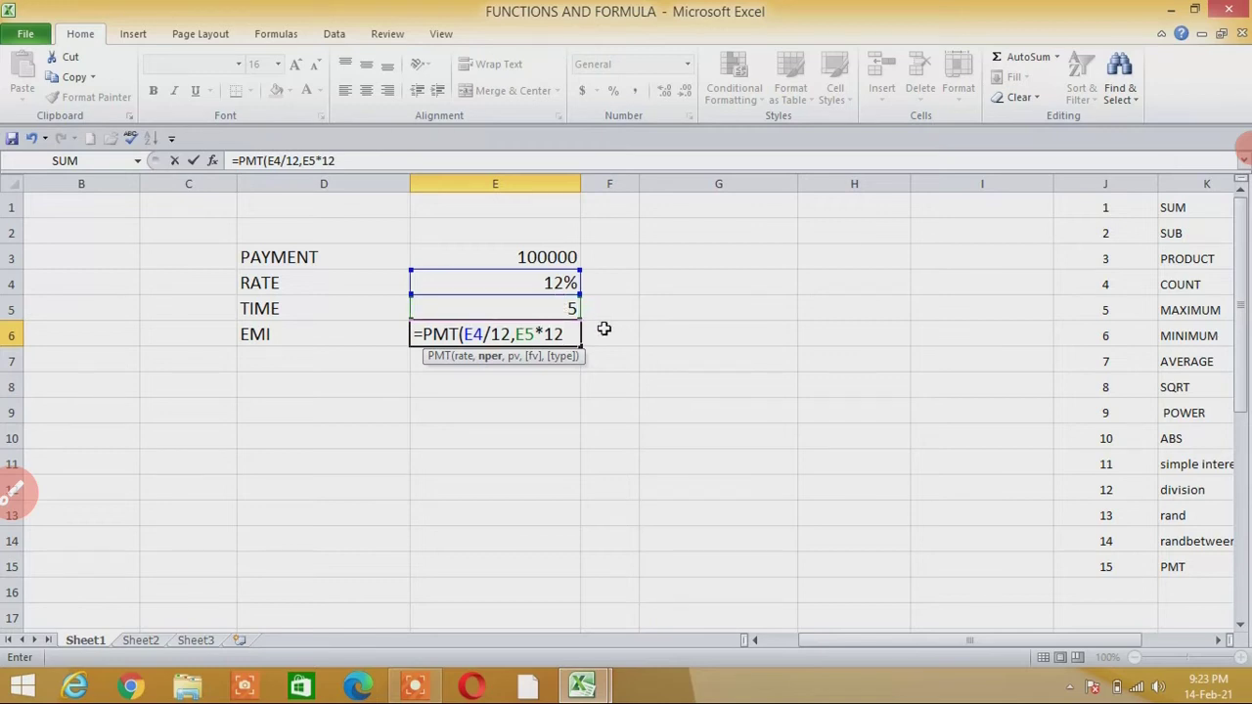
type(",")
left_click(548, 256)
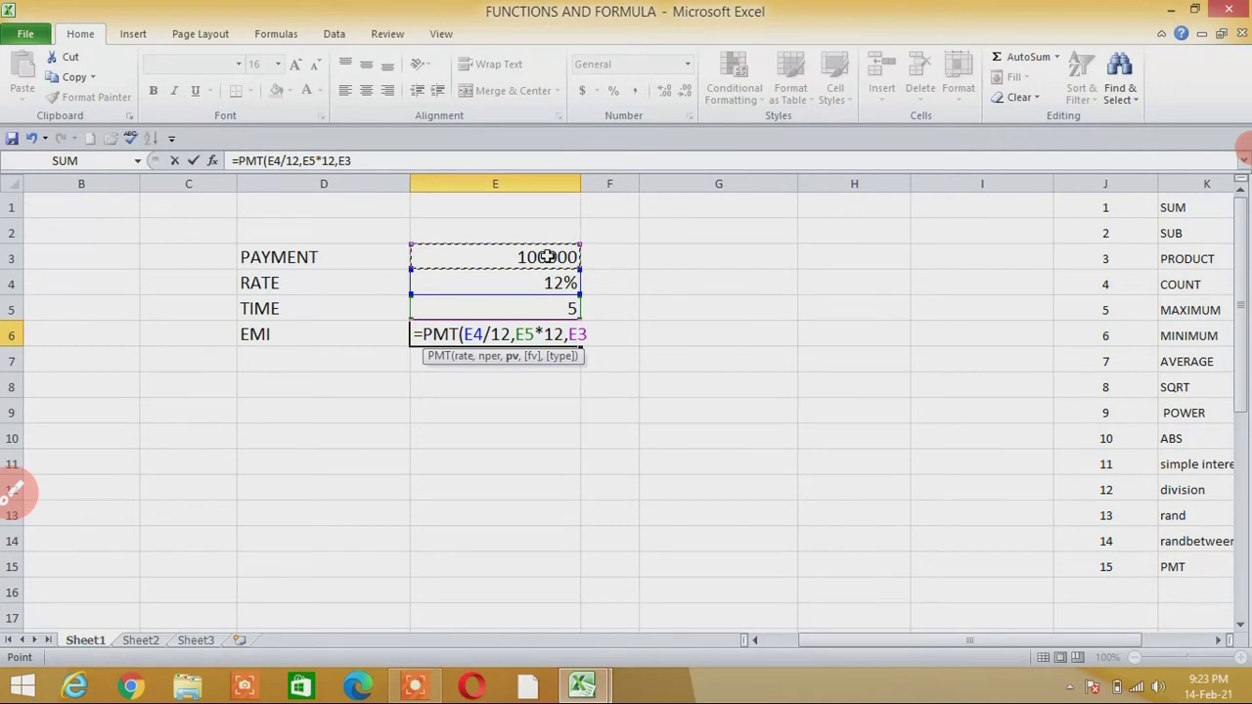
type(")")
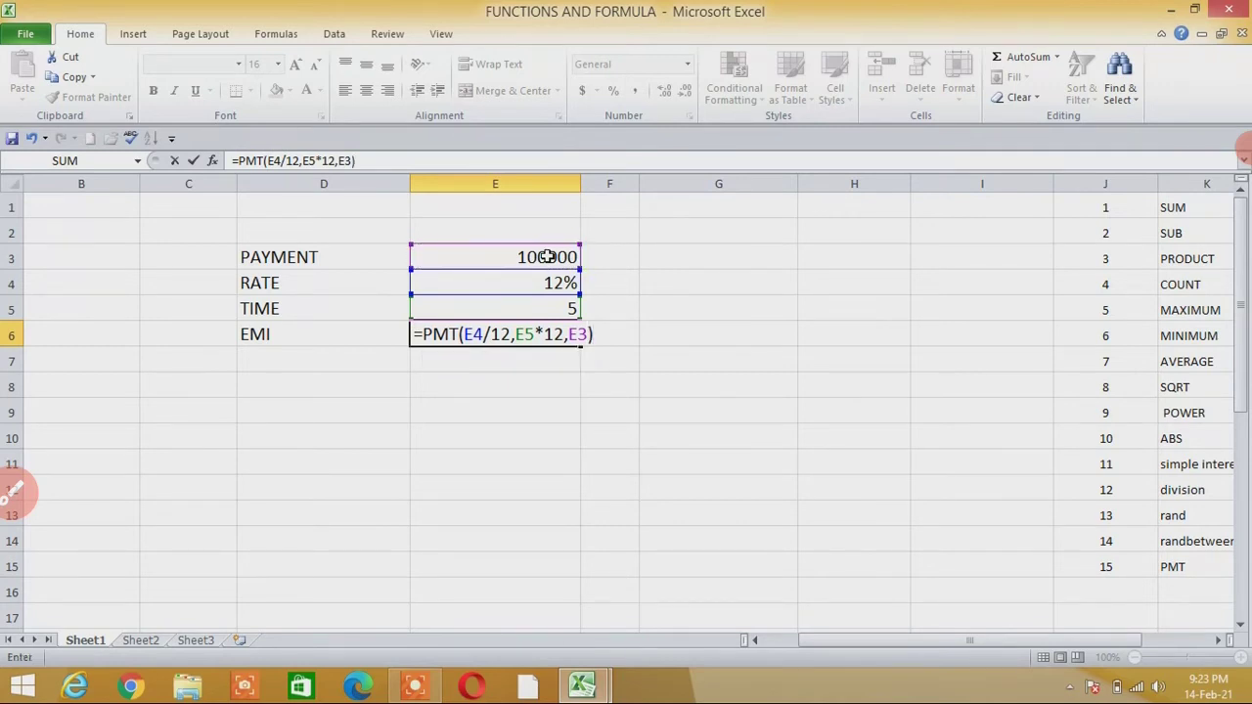
key("Return")
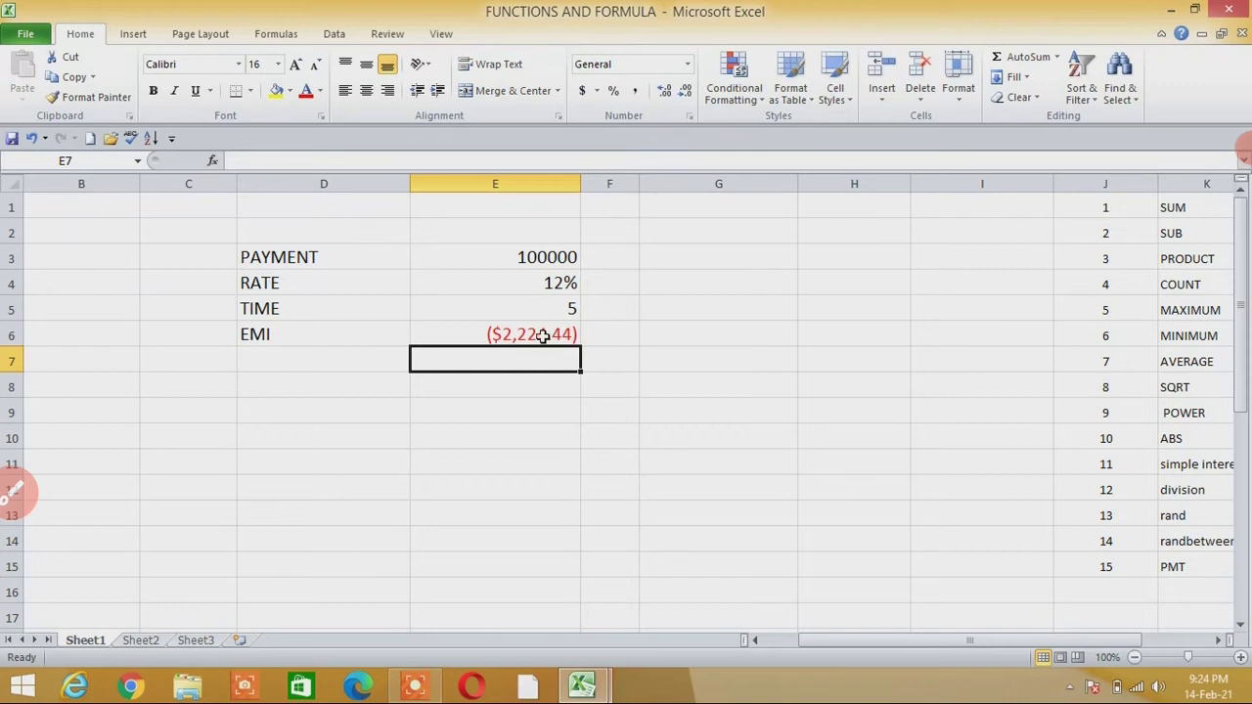
Step: Apply Comma Style to E6 so the EMI shows (2,224.44), then select row 4
left_click(541, 334)
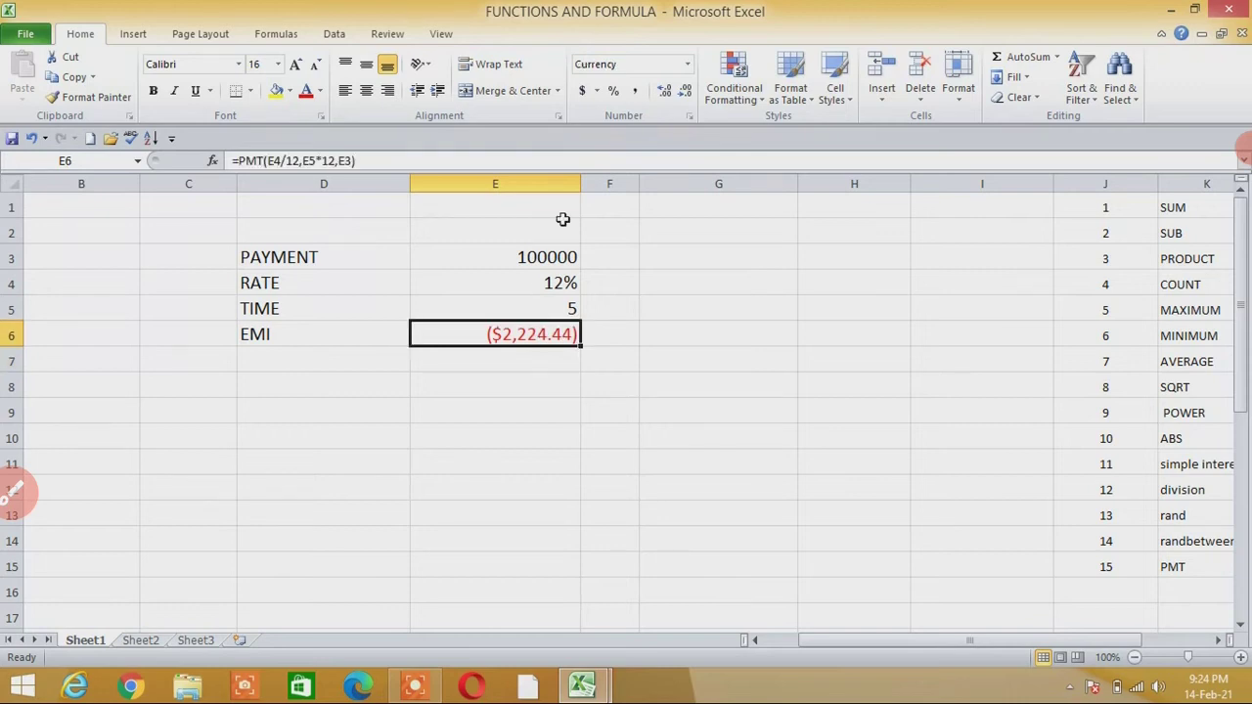
left_click(635, 90)
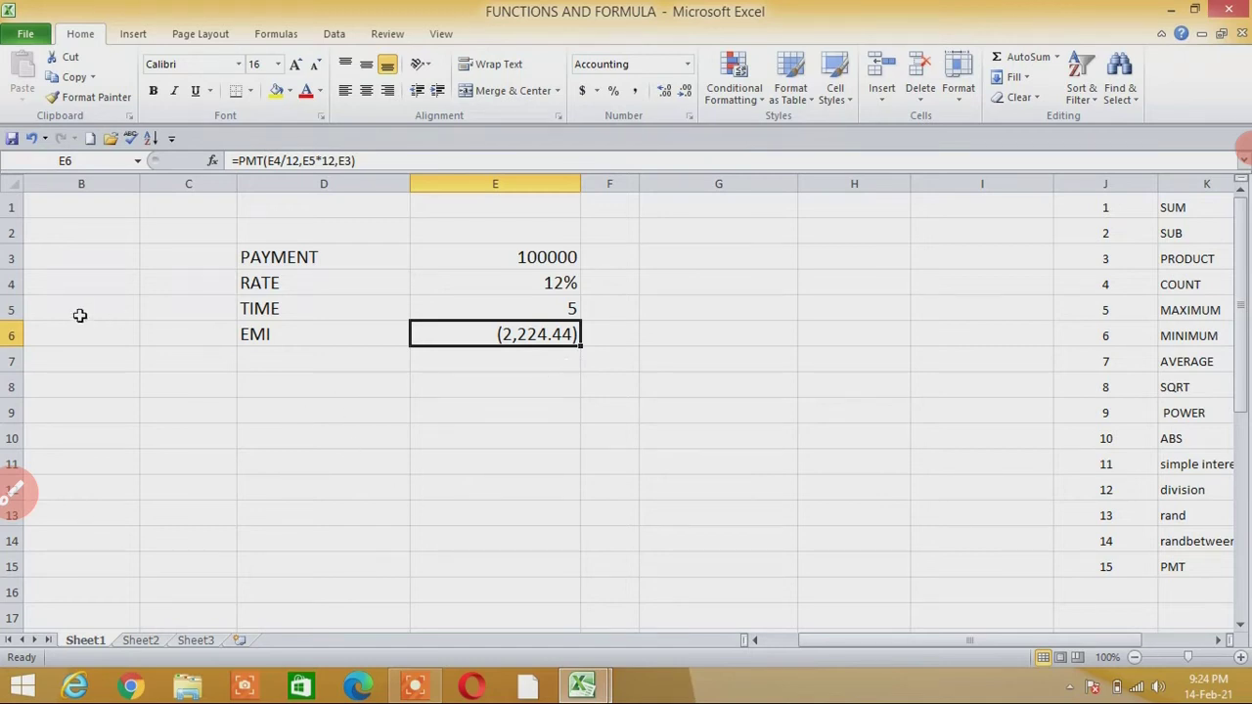
left_click(12, 283)
right_click(12, 282)
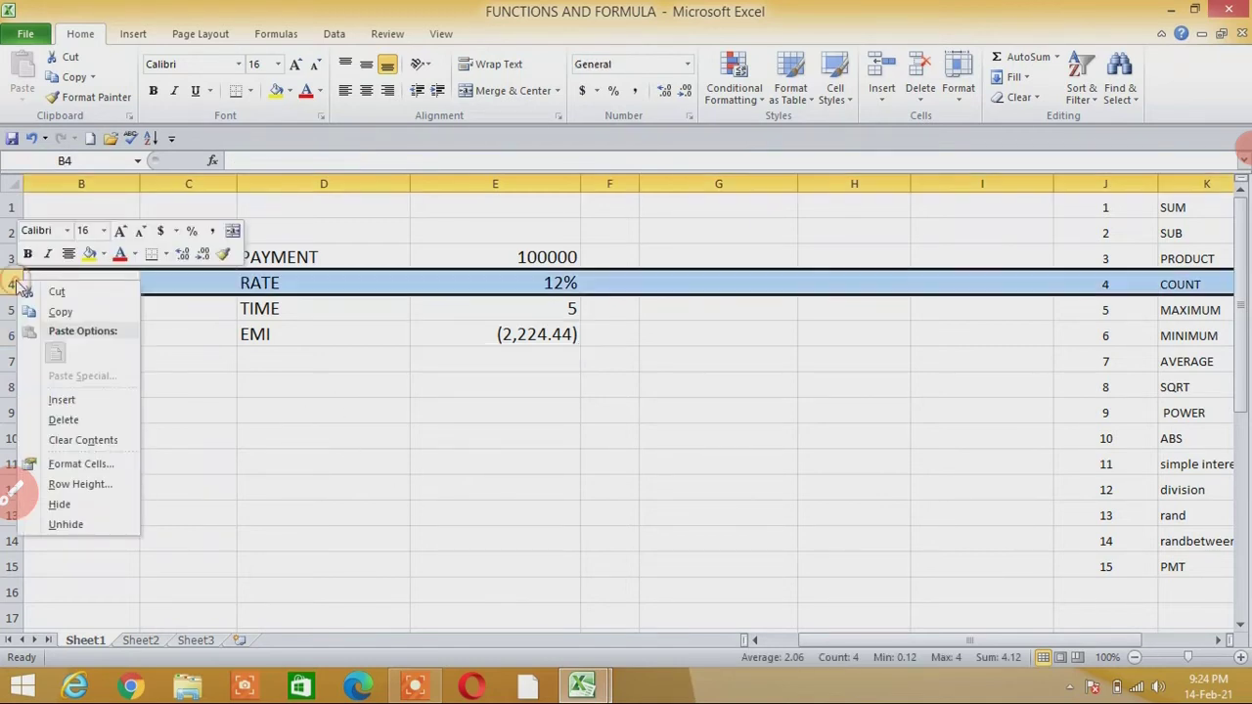
Step: Insert a row above RATE with a DOWN PAYMENT label and 20000 in E4
left_click(69, 401)
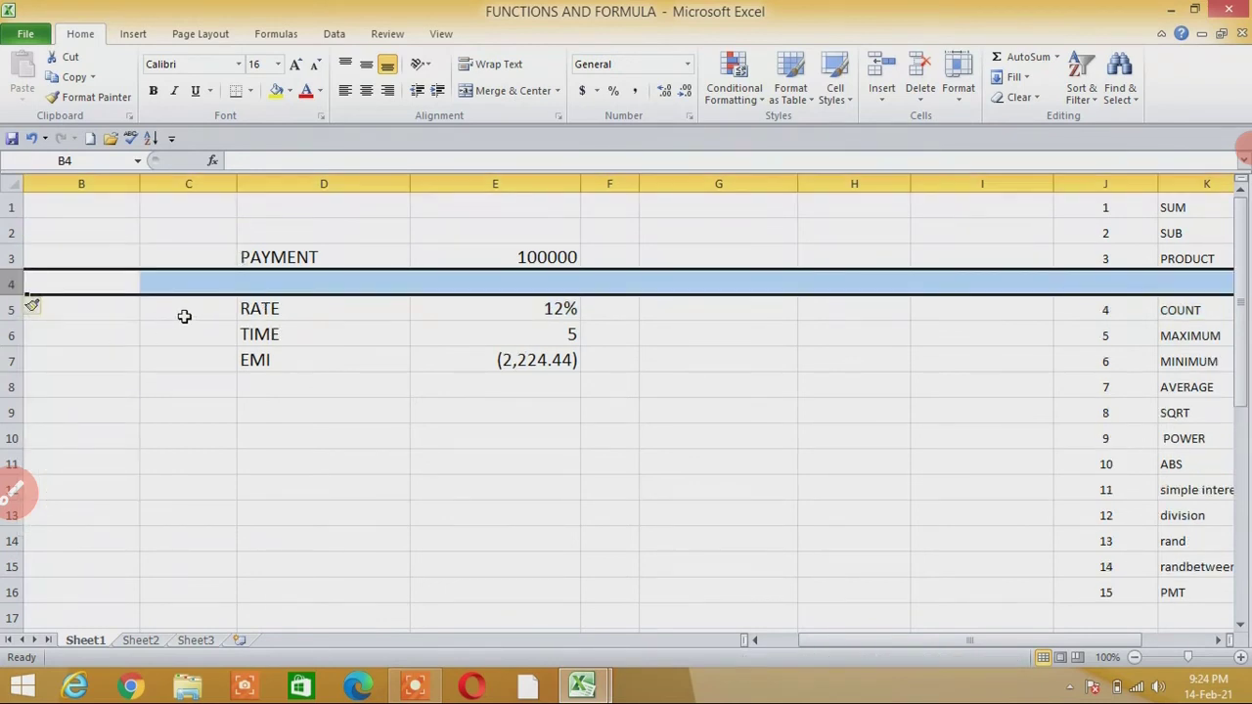
left_click(266, 283)
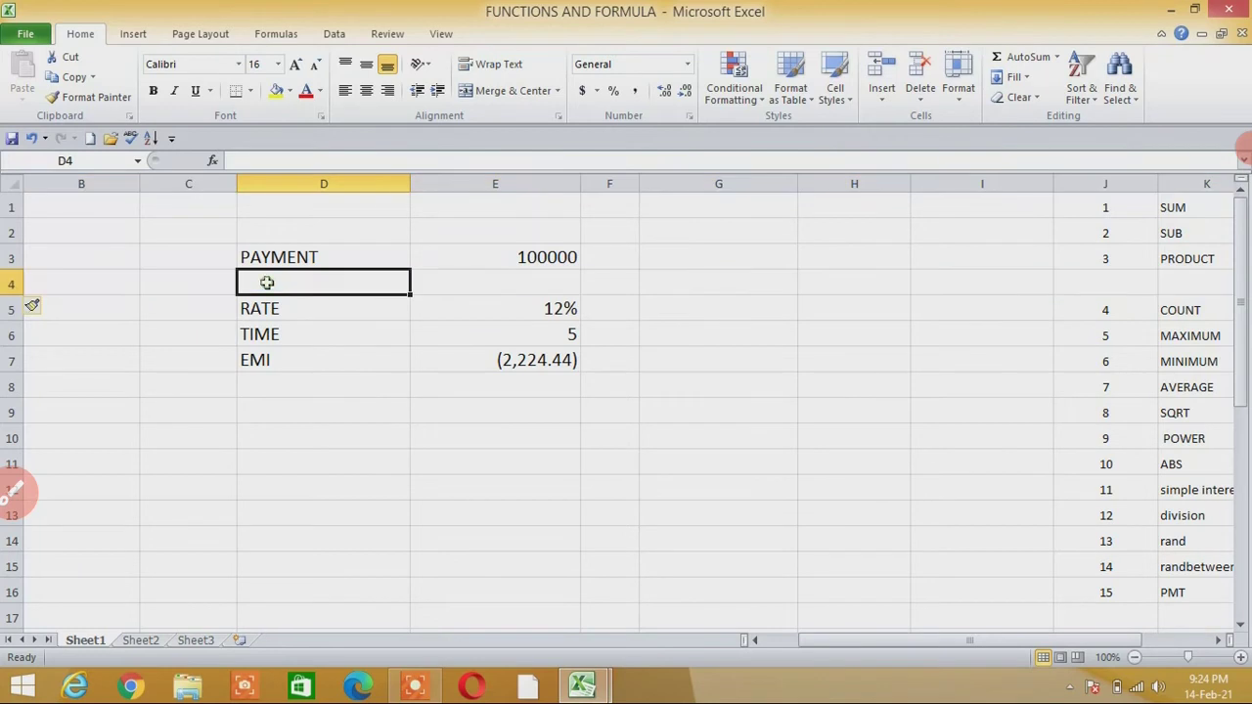
type("DOWNPAYMENT")
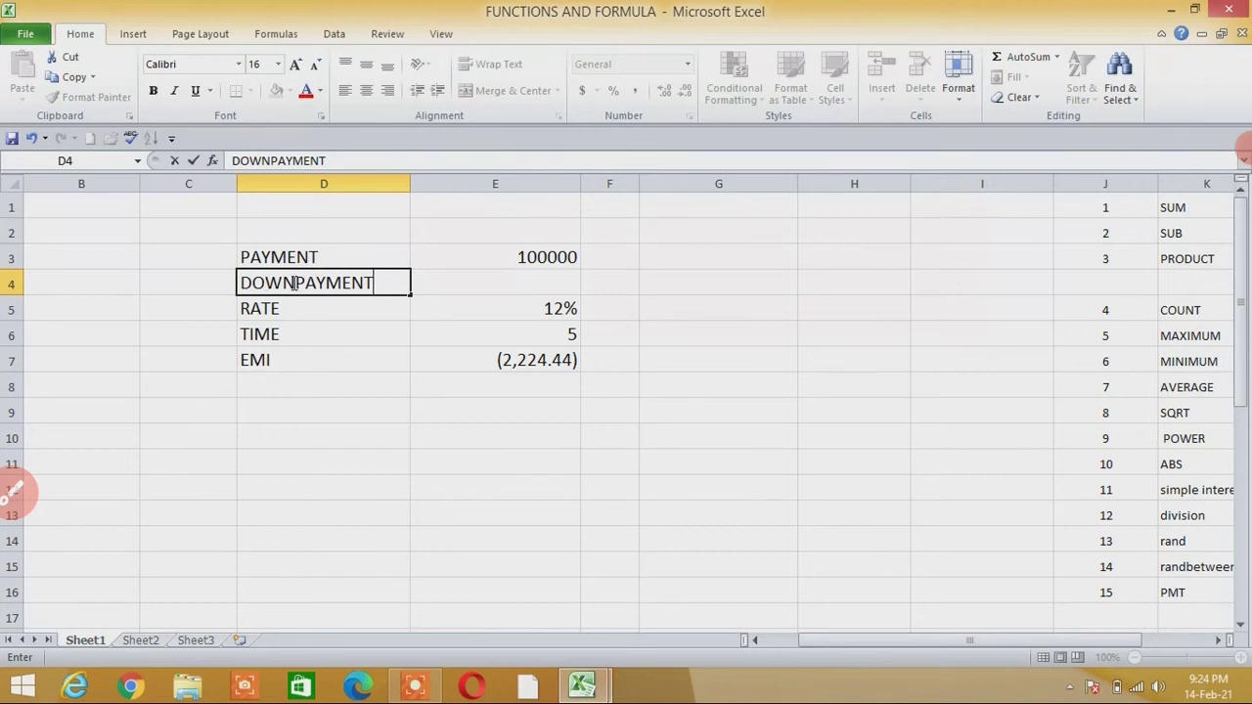
double_click(294, 283)
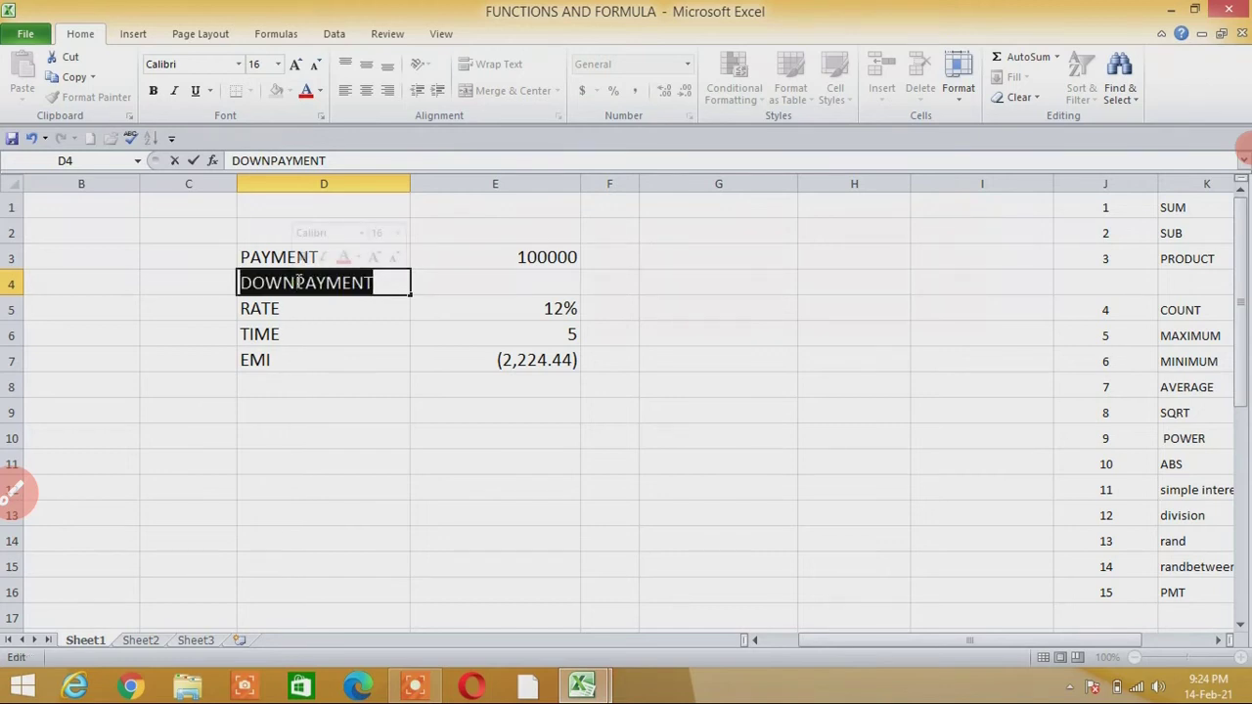
left_click(298, 282)
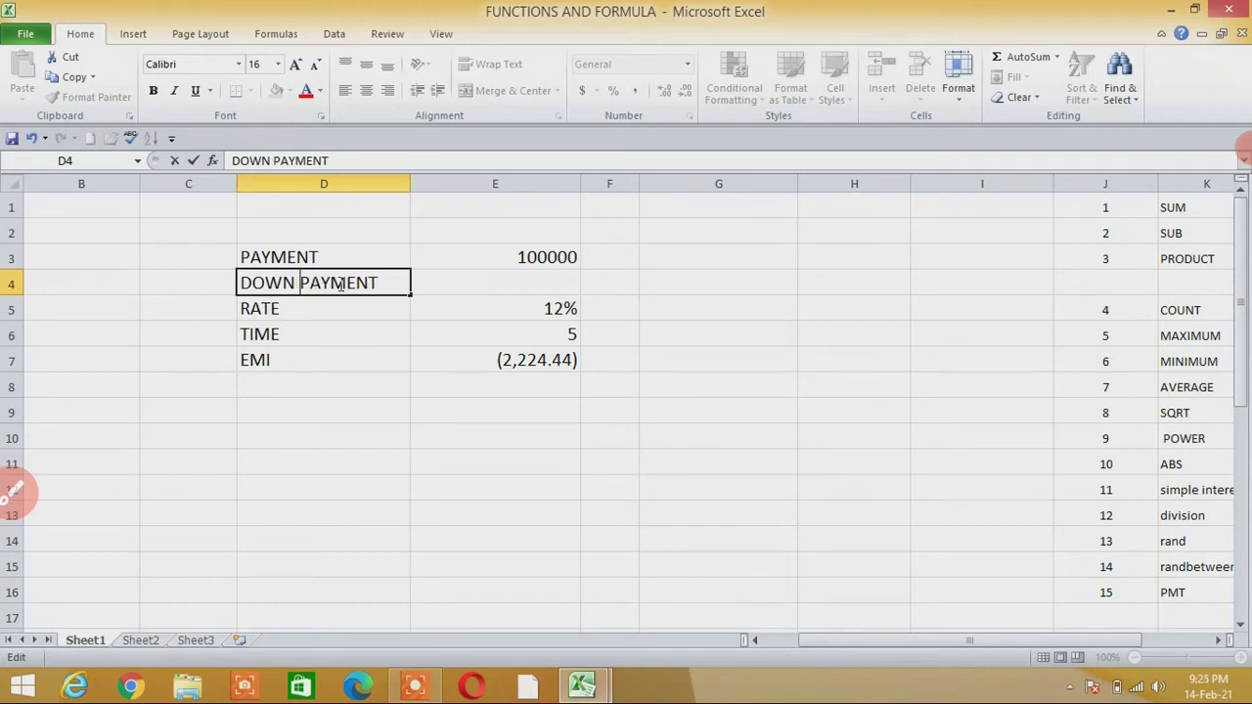
left_click(546, 286)
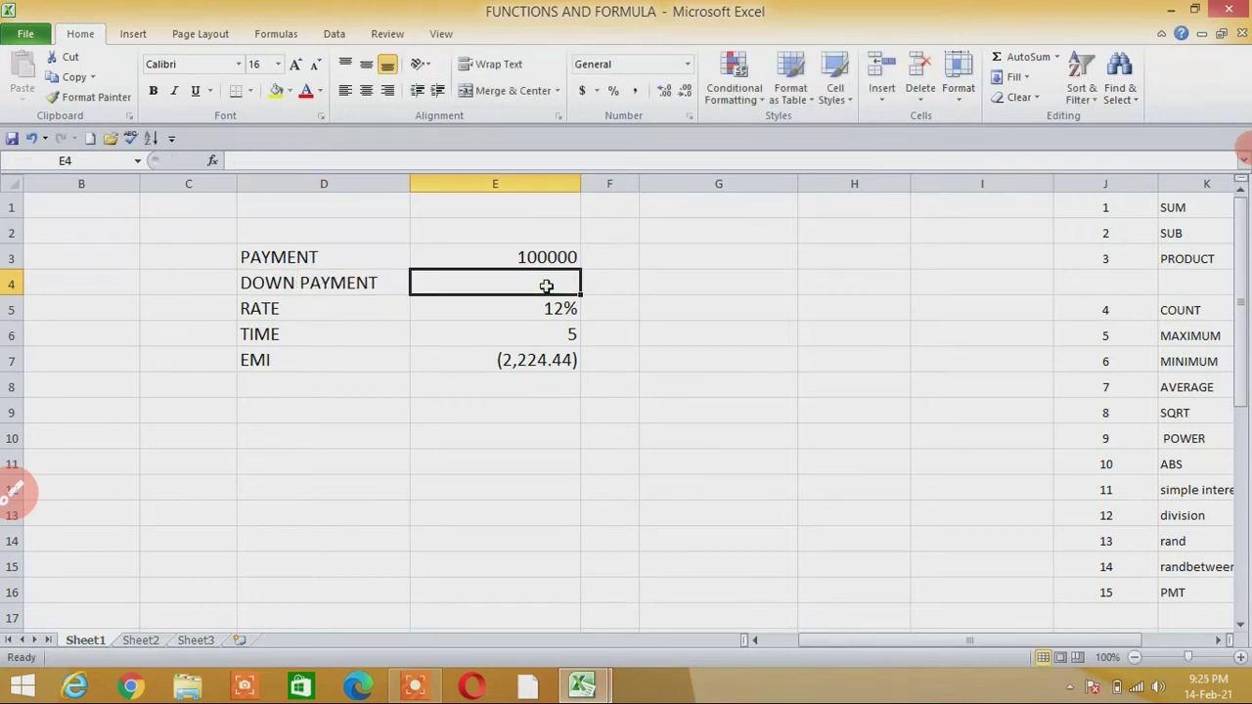
type("20000")
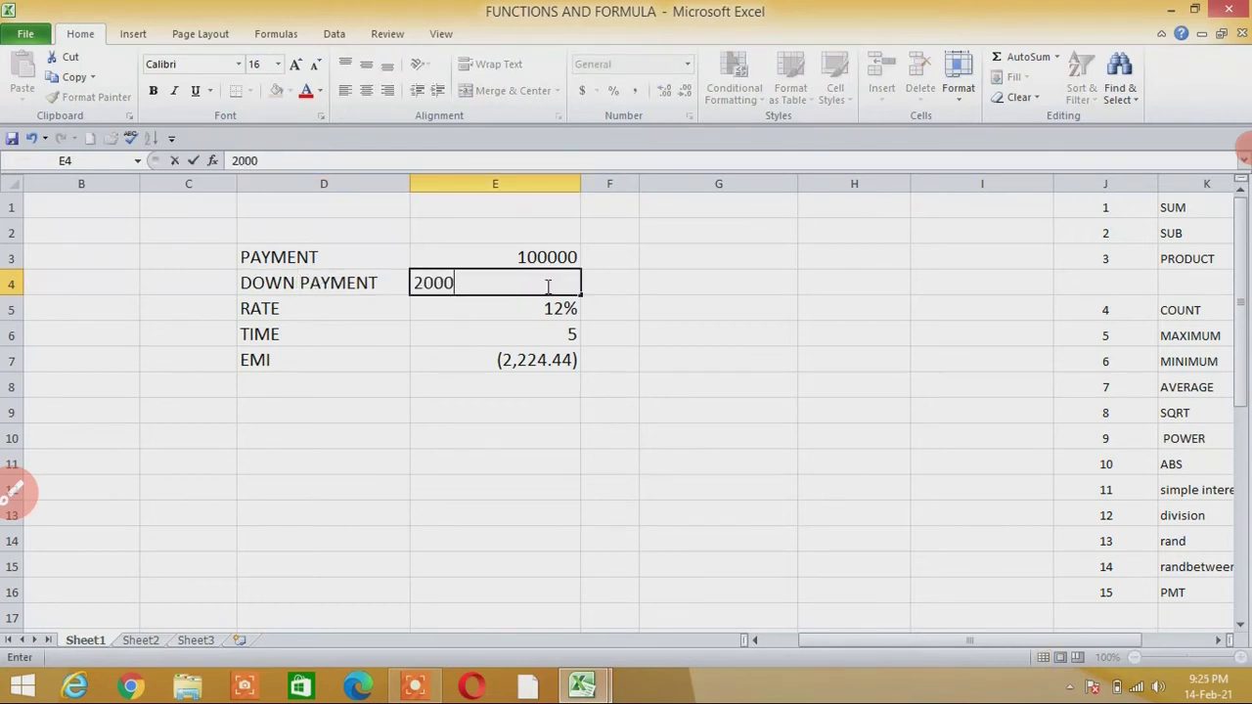
left_click(595, 456)
Step: Change the EMI formula to =PMT(E5/12,E6*12,E3-E4) and show (1,779.56) in Comma Style
double_click(569, 362)
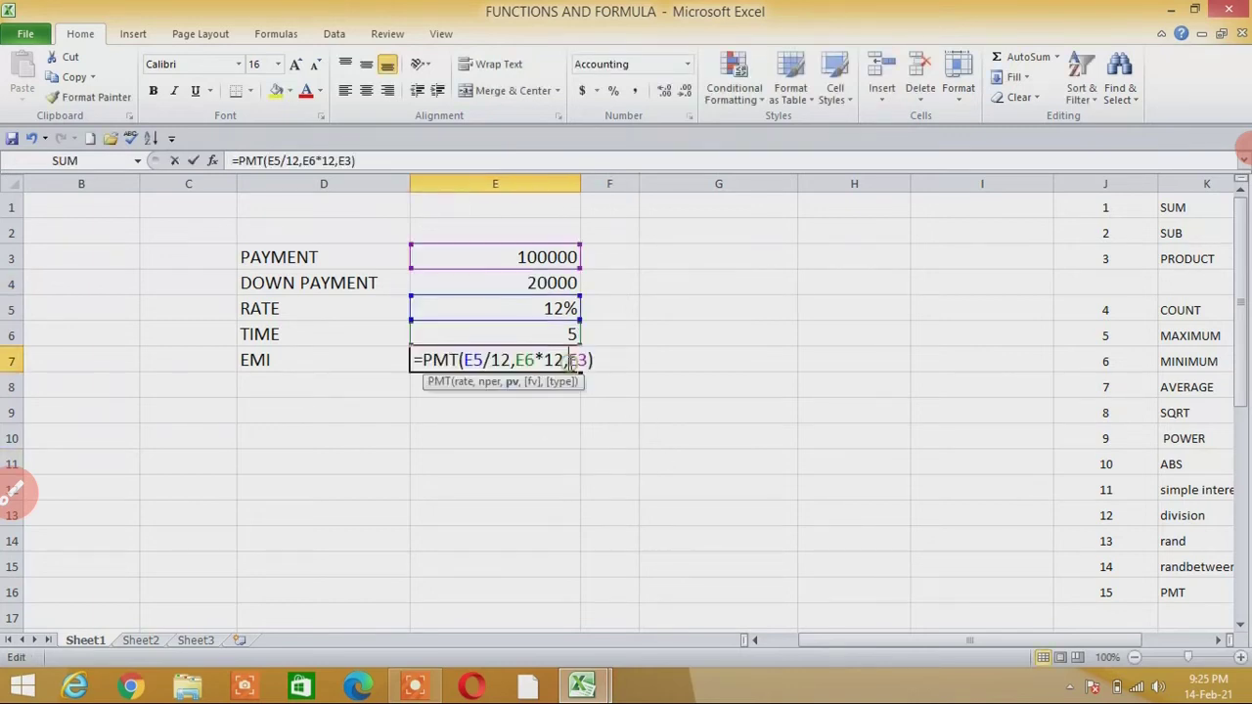
left_click(590, 360)
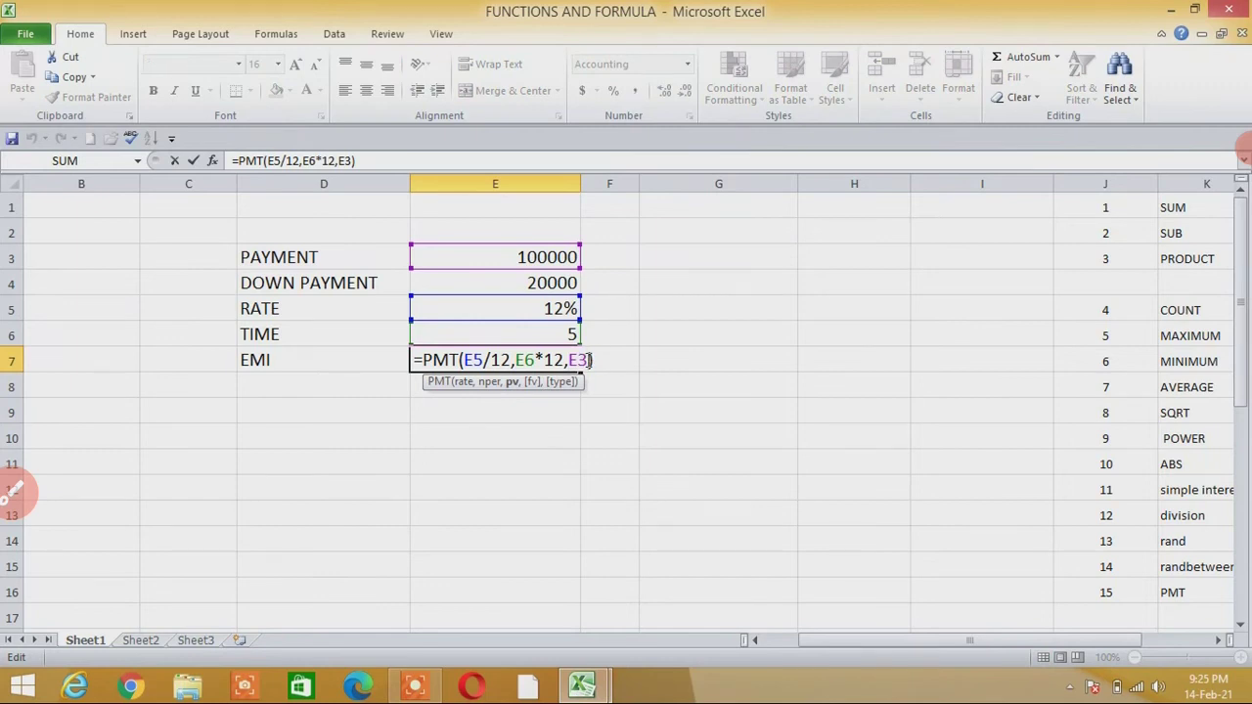
type("-")
left_click(500, 283)
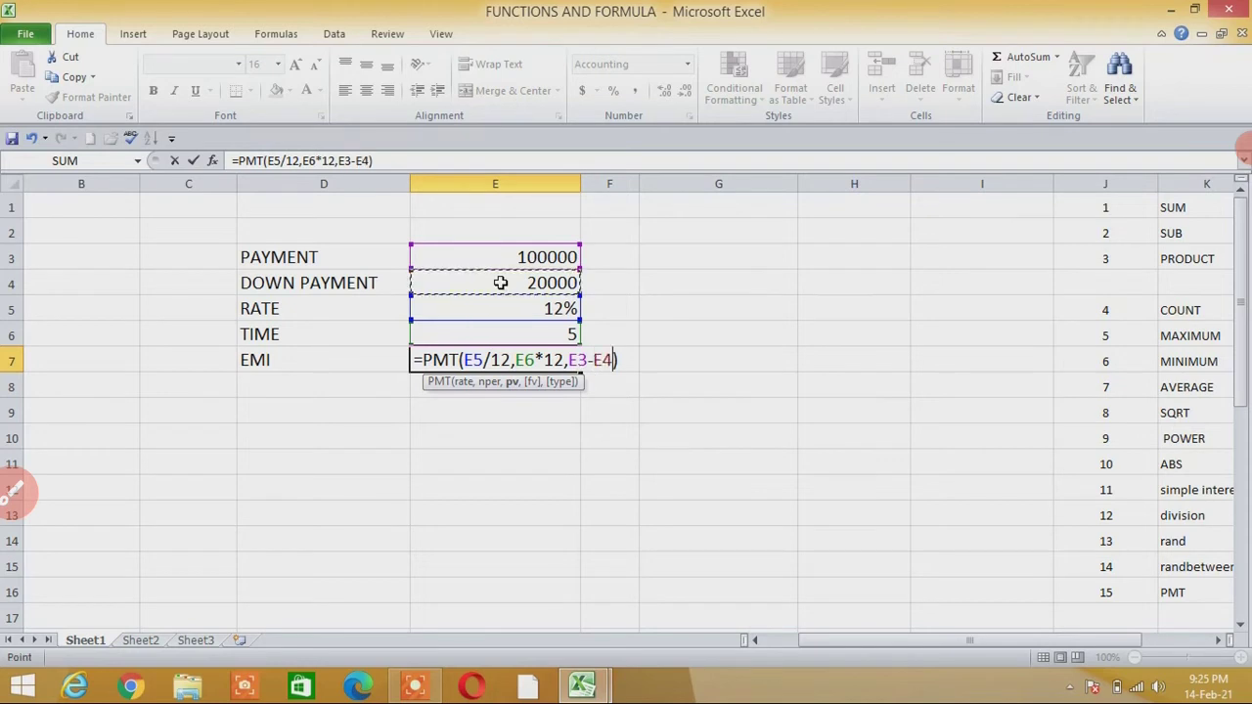
left_click(629, 362)
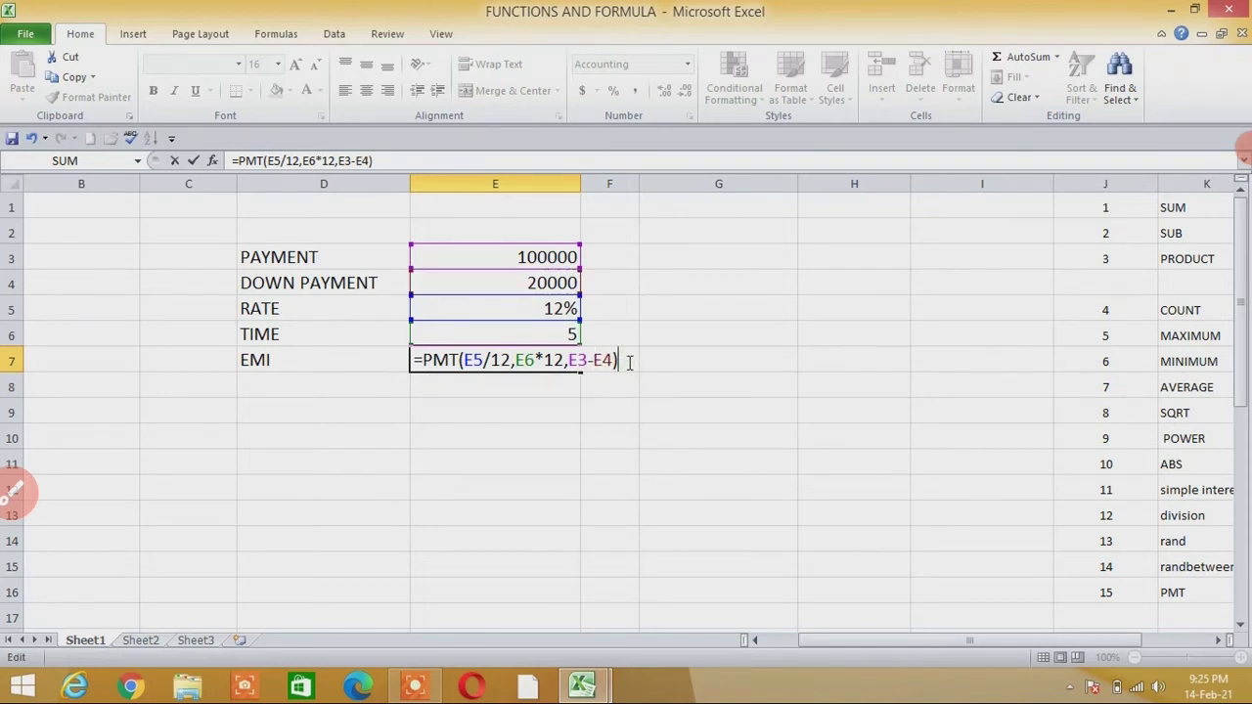
key("Return")
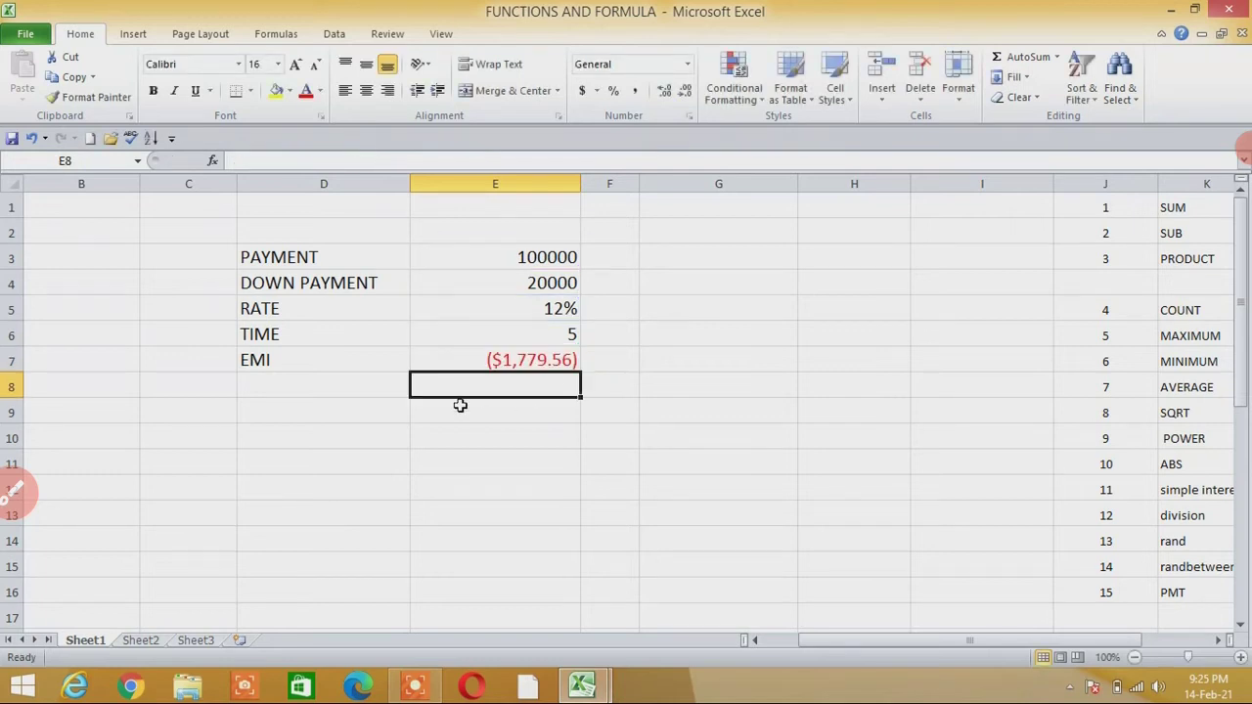
left_click(553, 361)
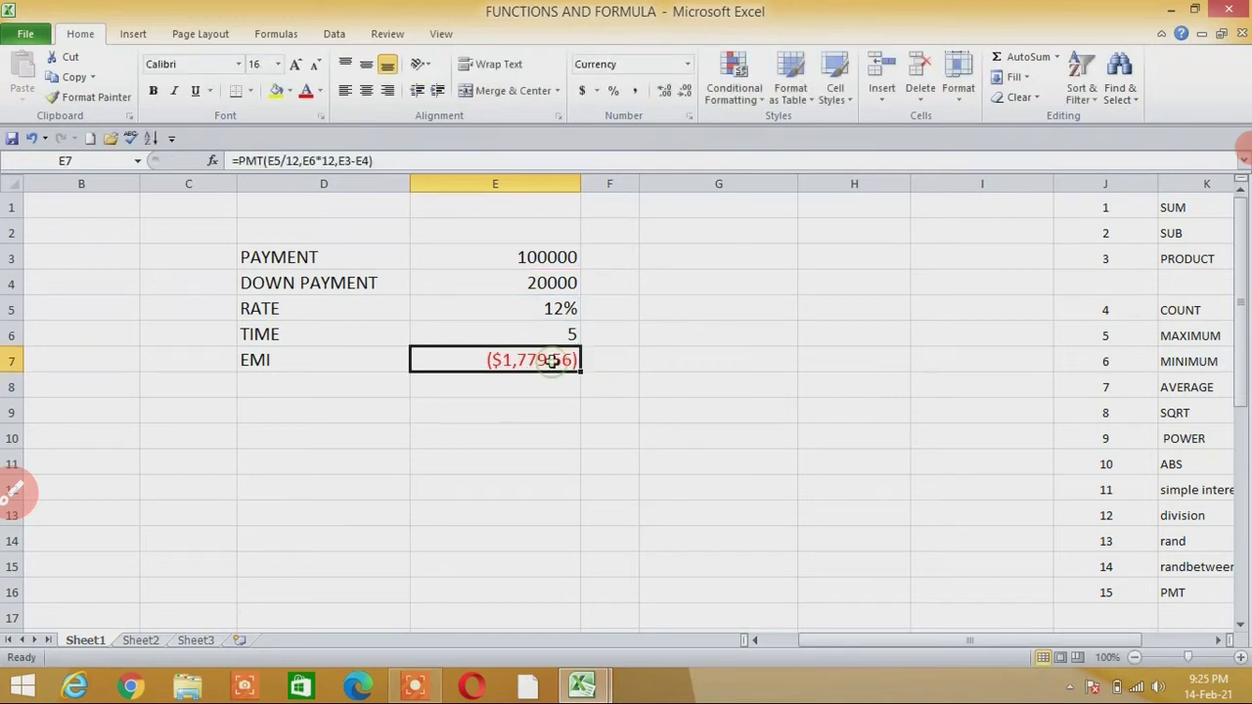
left_click(636, 90)
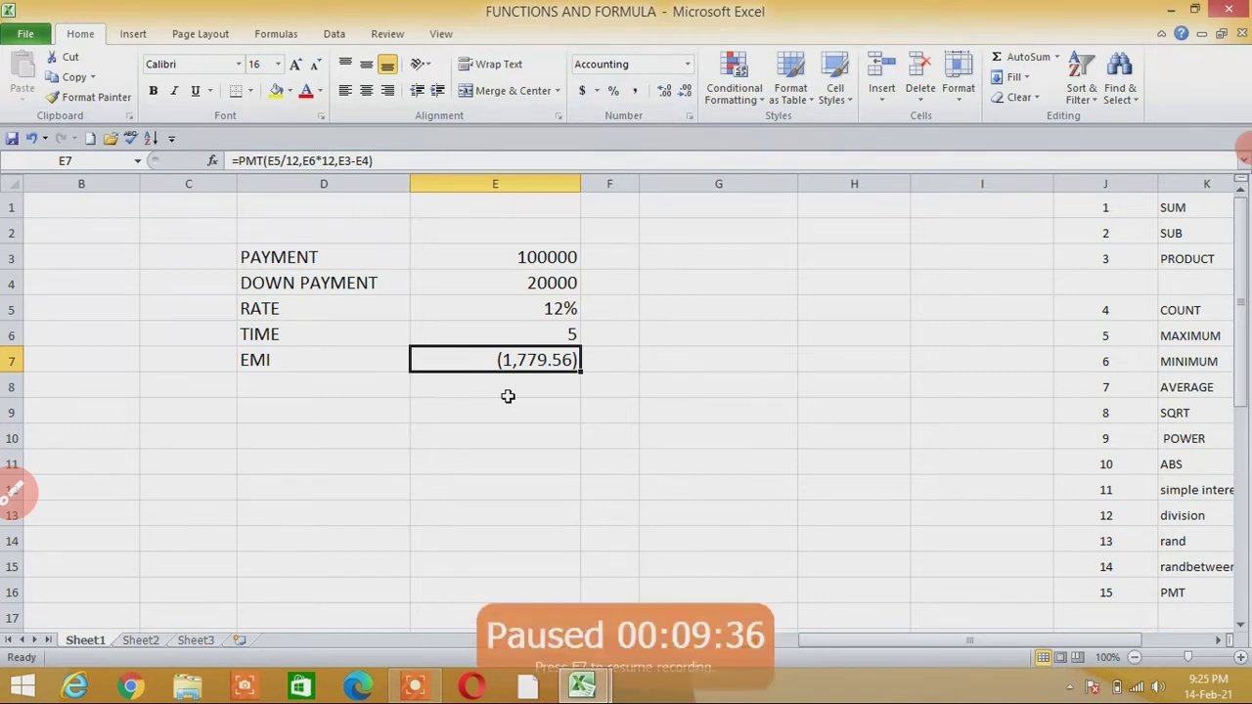
left_click(1100, 570)
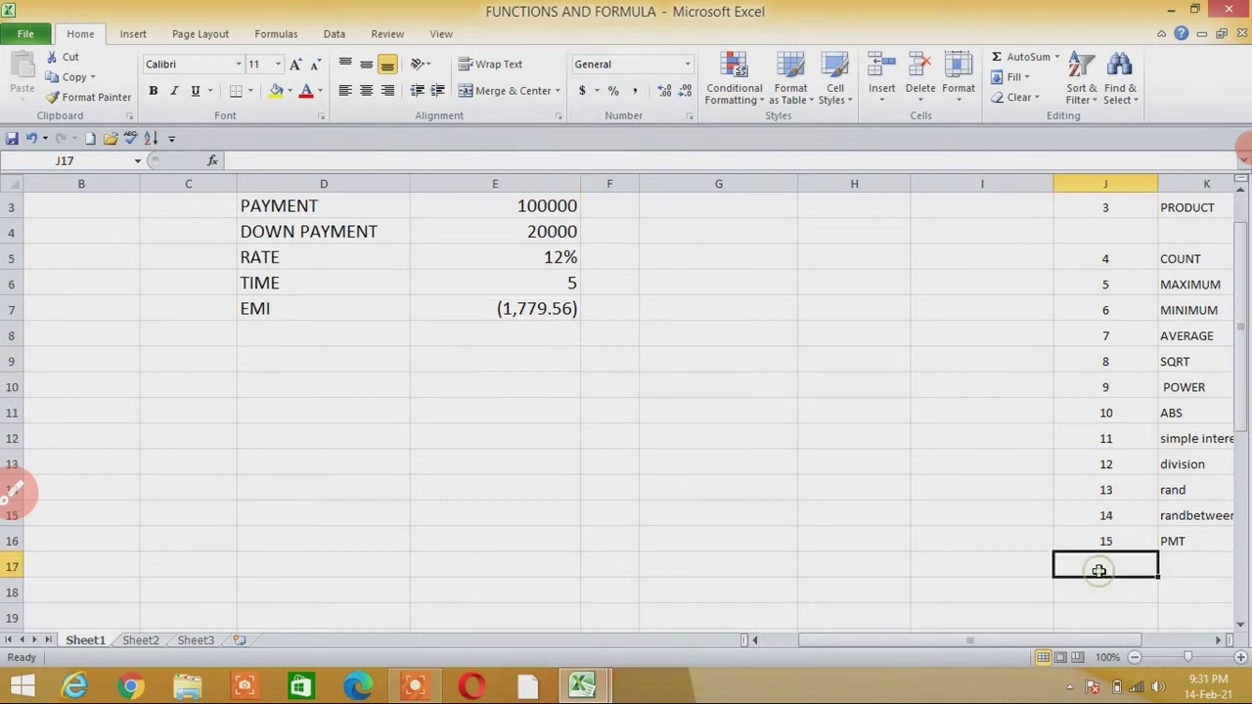
Step: Add entries 16 ROW and 17 COLUMN to the list, then begin =ROW( in E11
type("16")
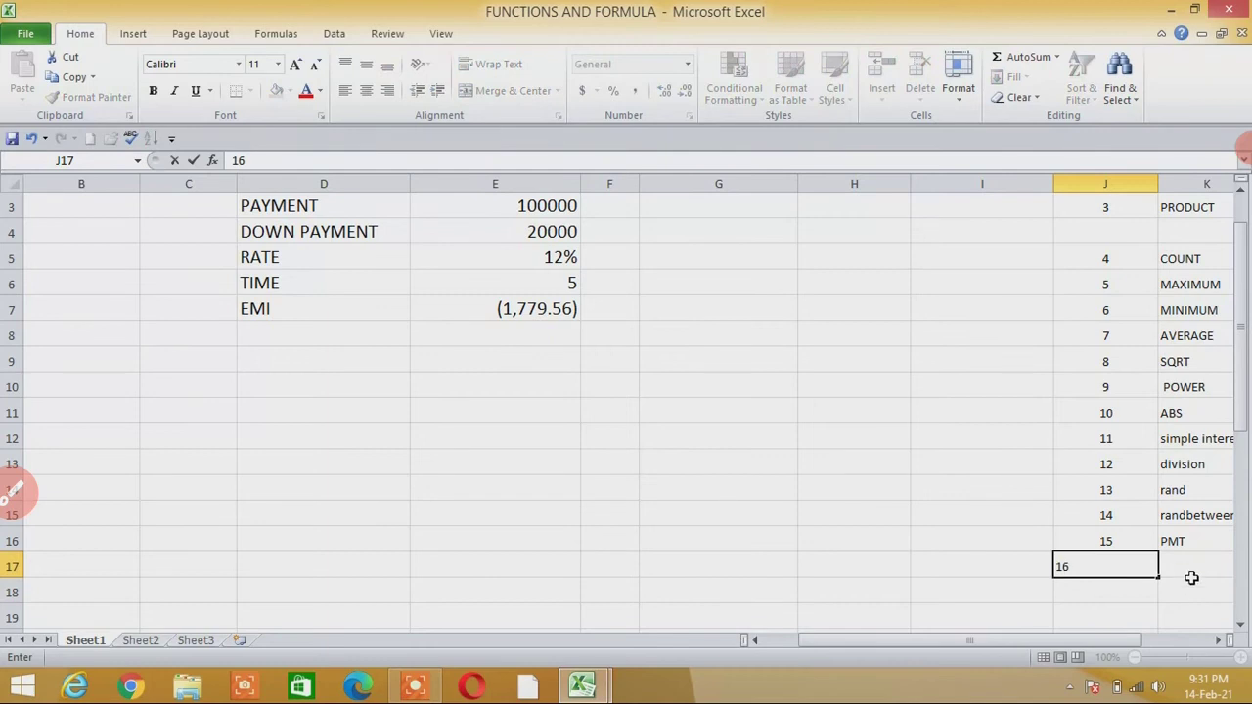
left_click(1191, 570)
type("ROW")
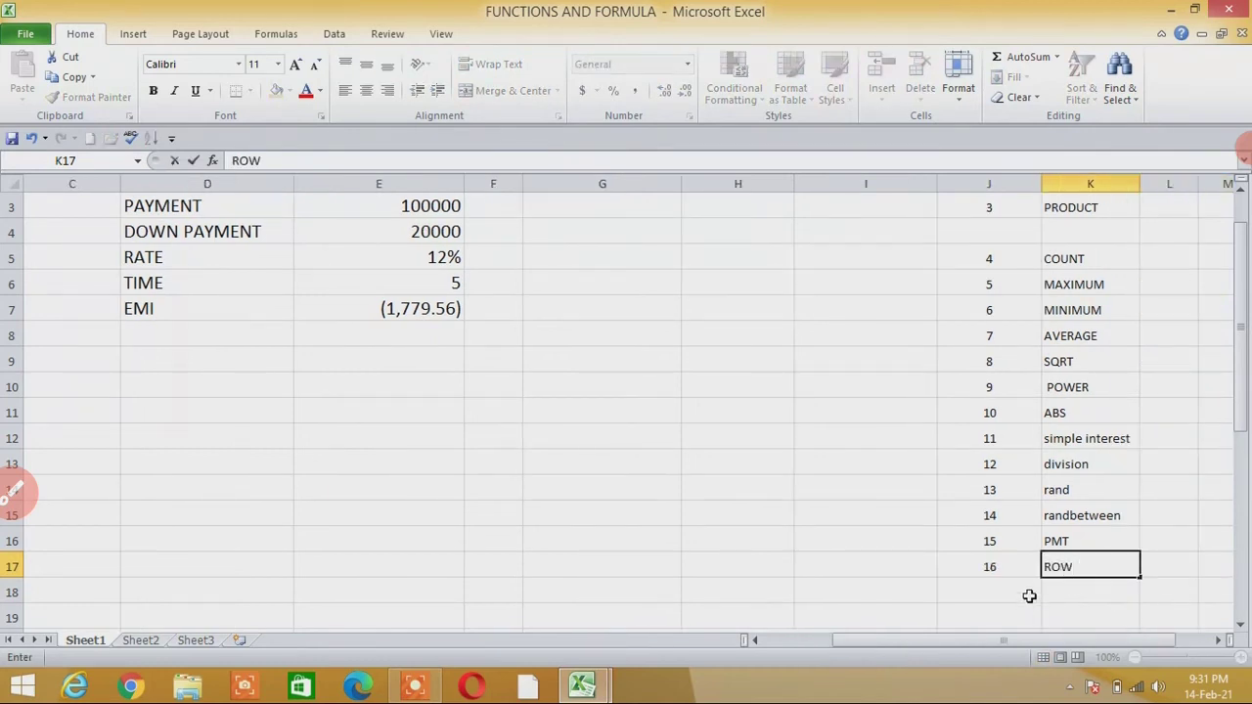
left_click(1030, 596)
type("17")
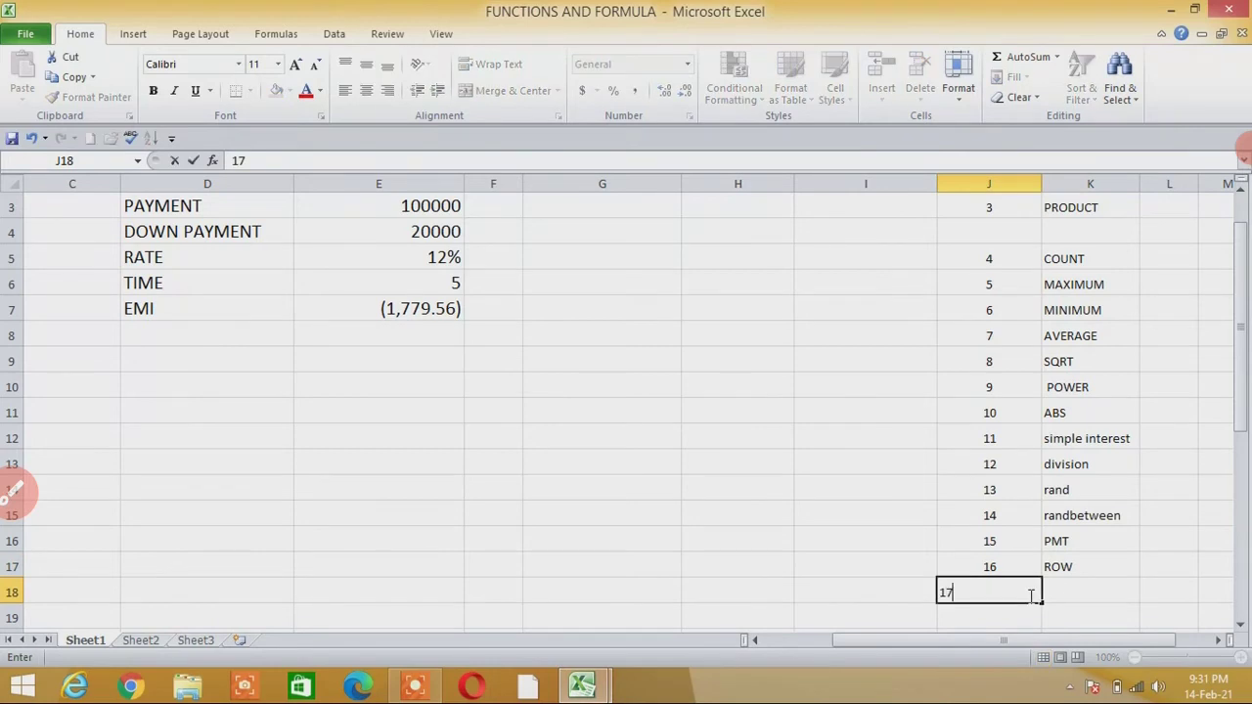
left_click(1077, 590)
type("COLUMN")
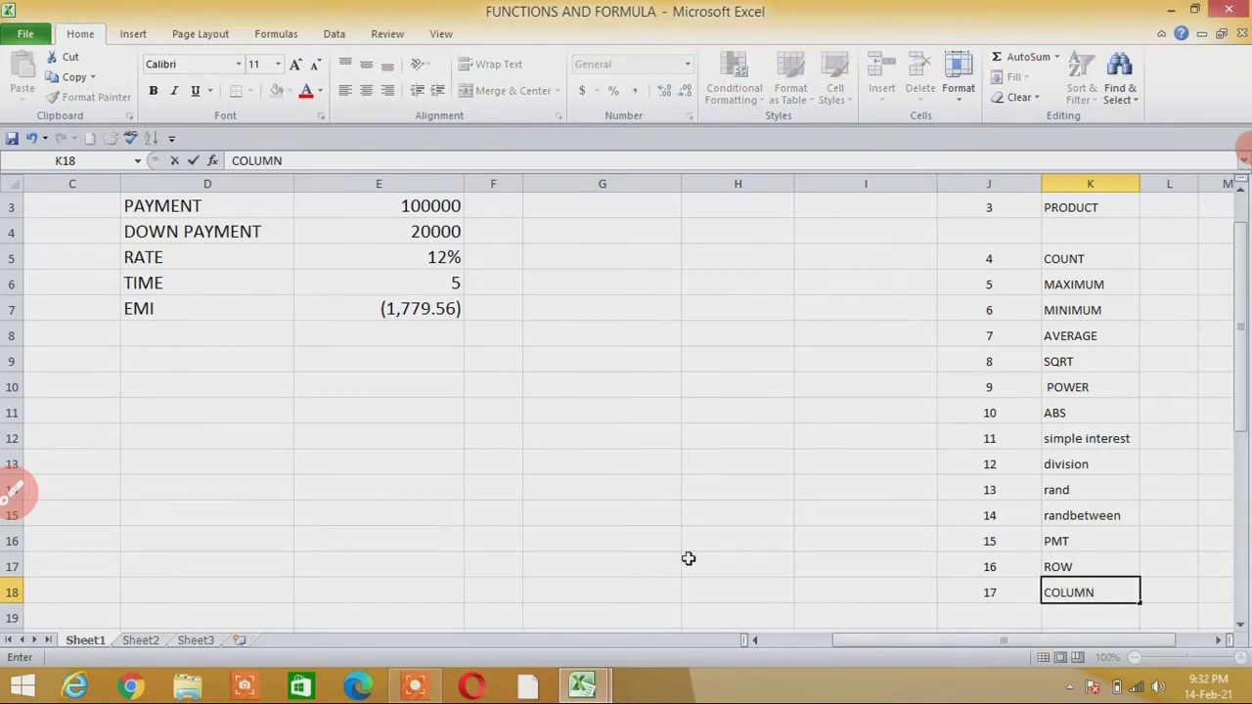
left_click(379, 412)
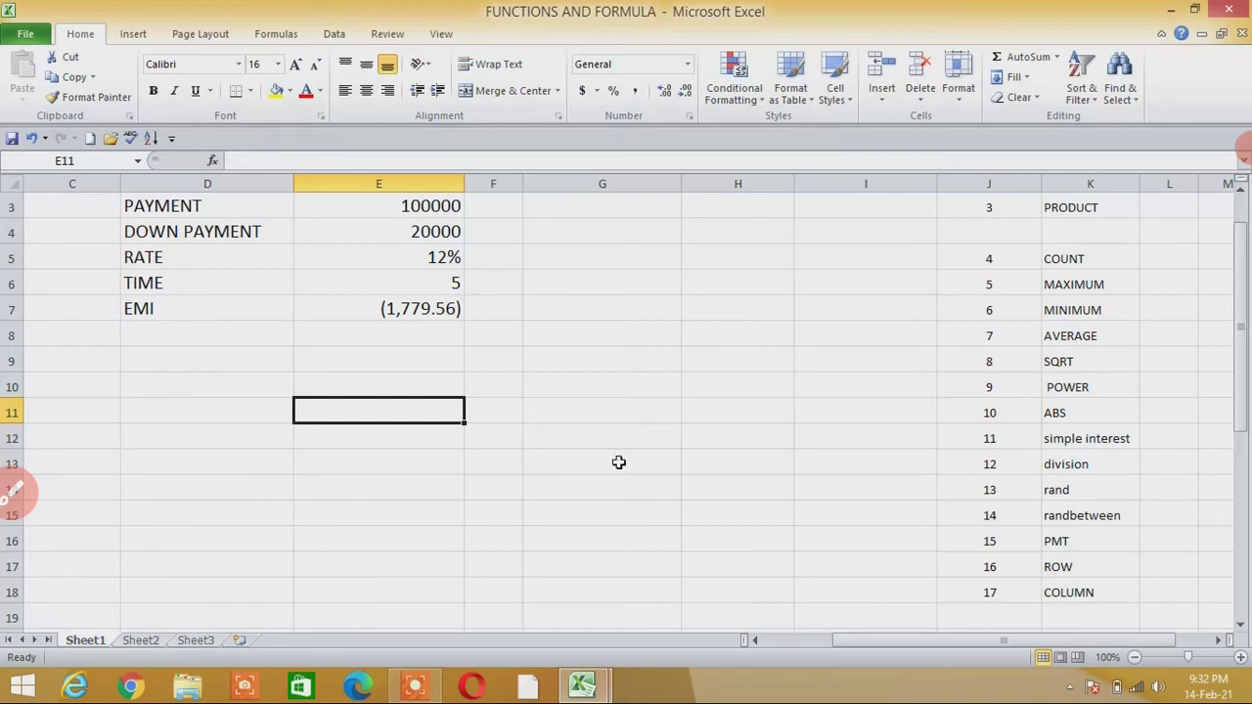
type("=R")
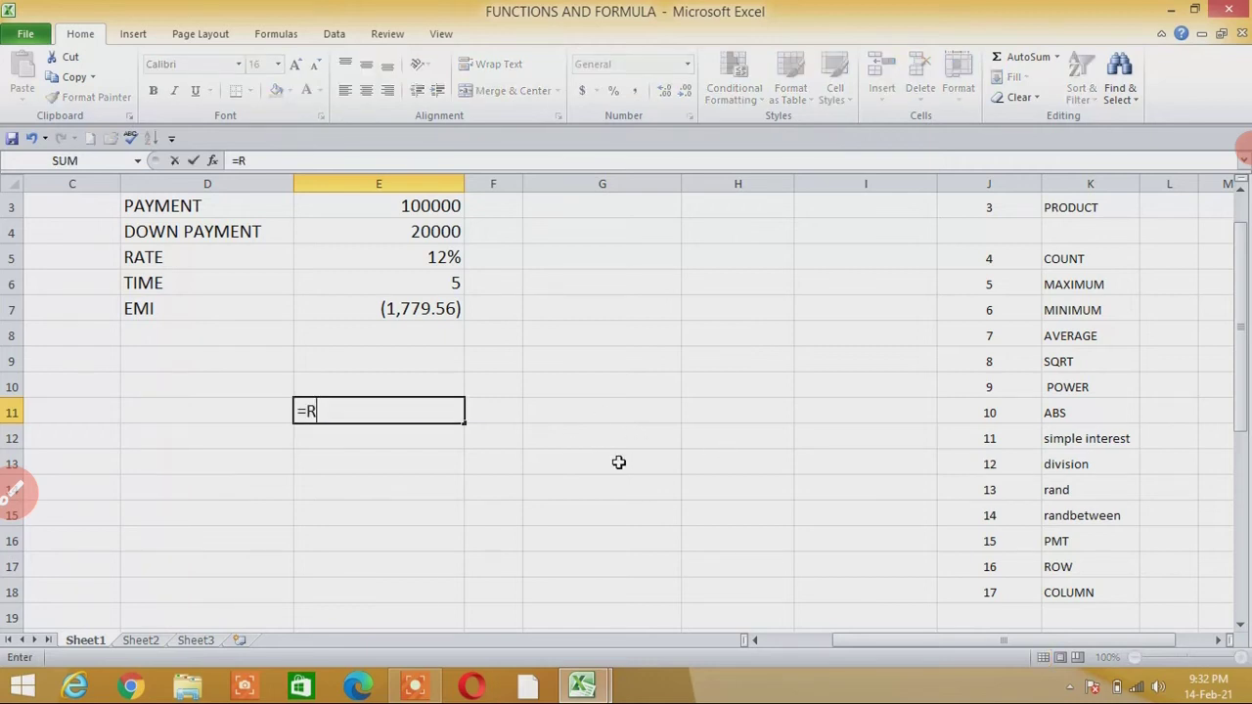
type("OW")
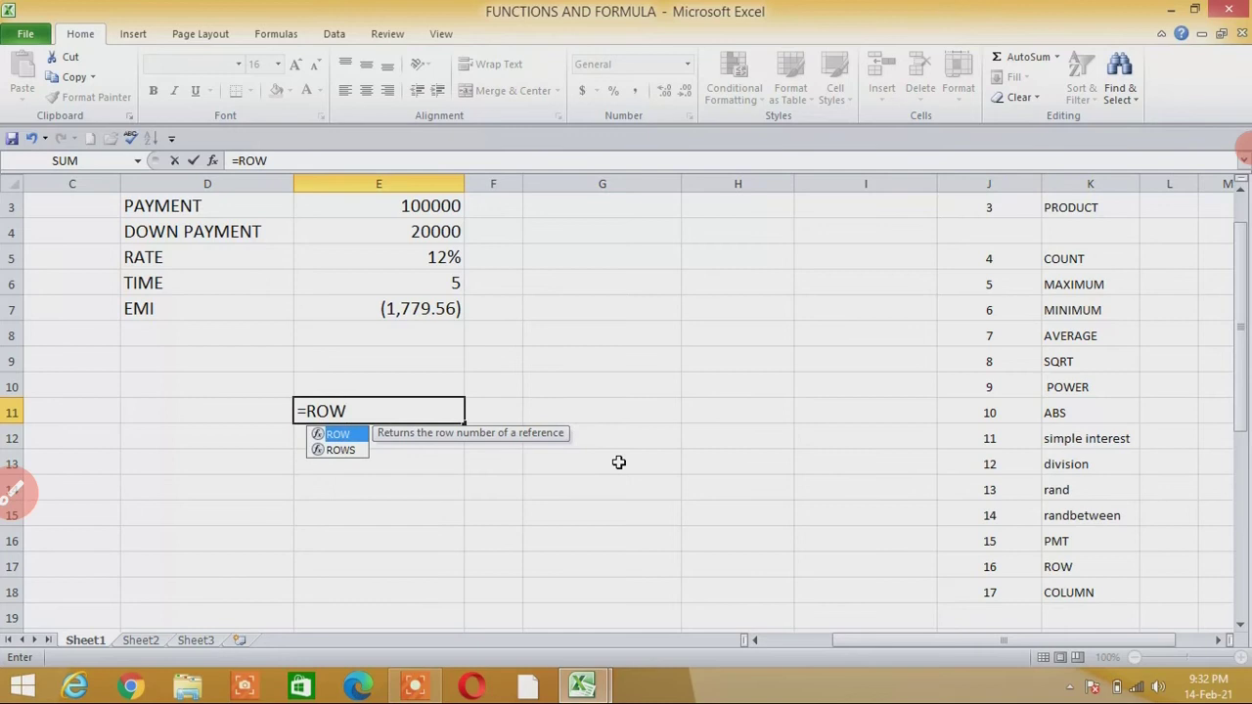
type("(")
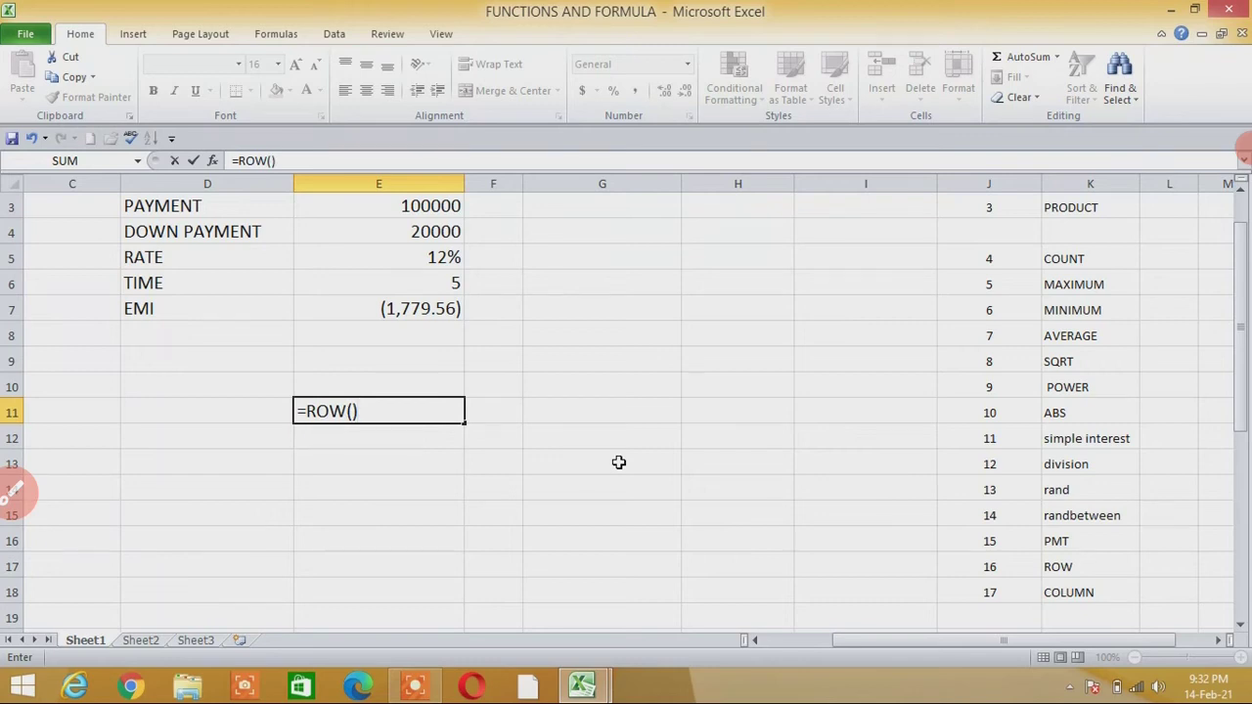
key("Return")
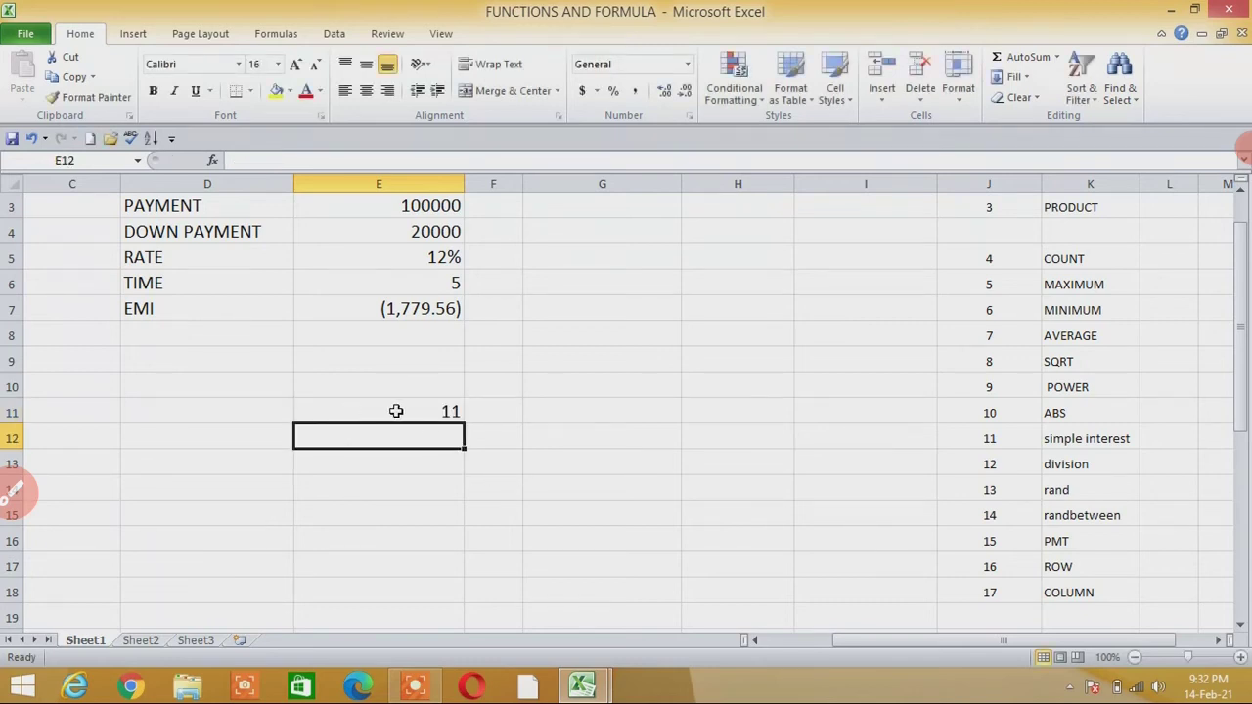
left_click(445, 409)
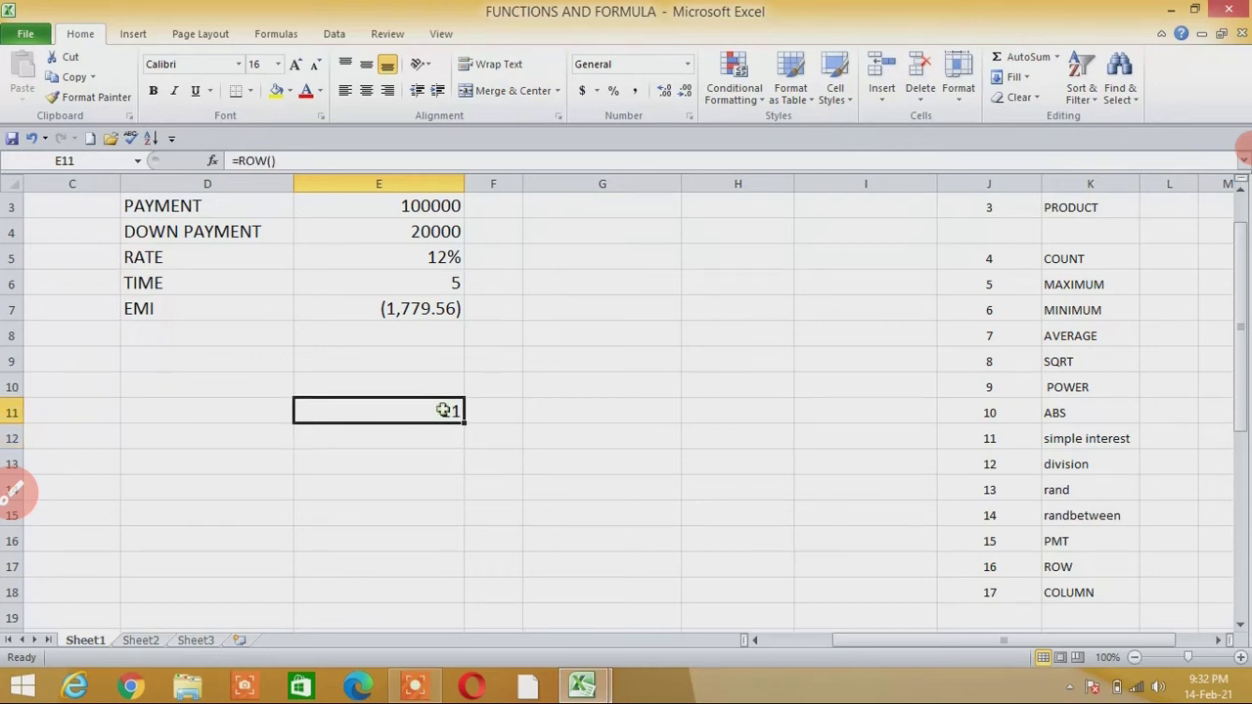
key("Delete")
type("=")
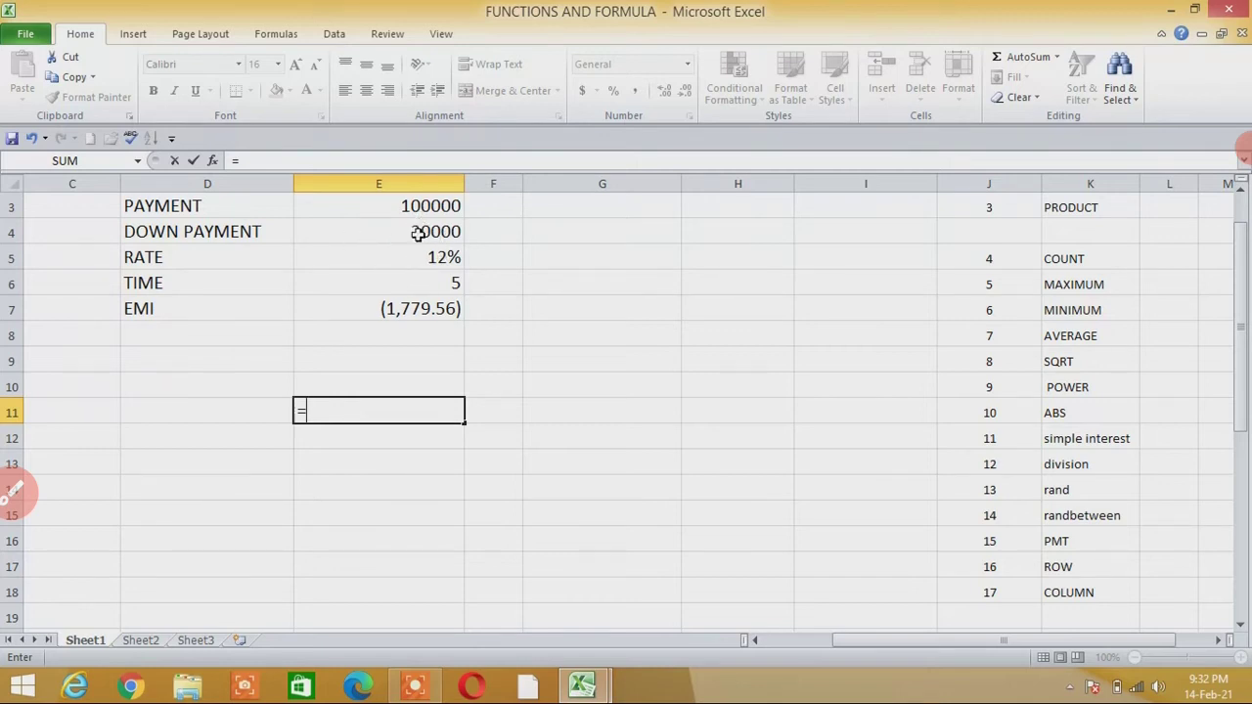
type("ROW")
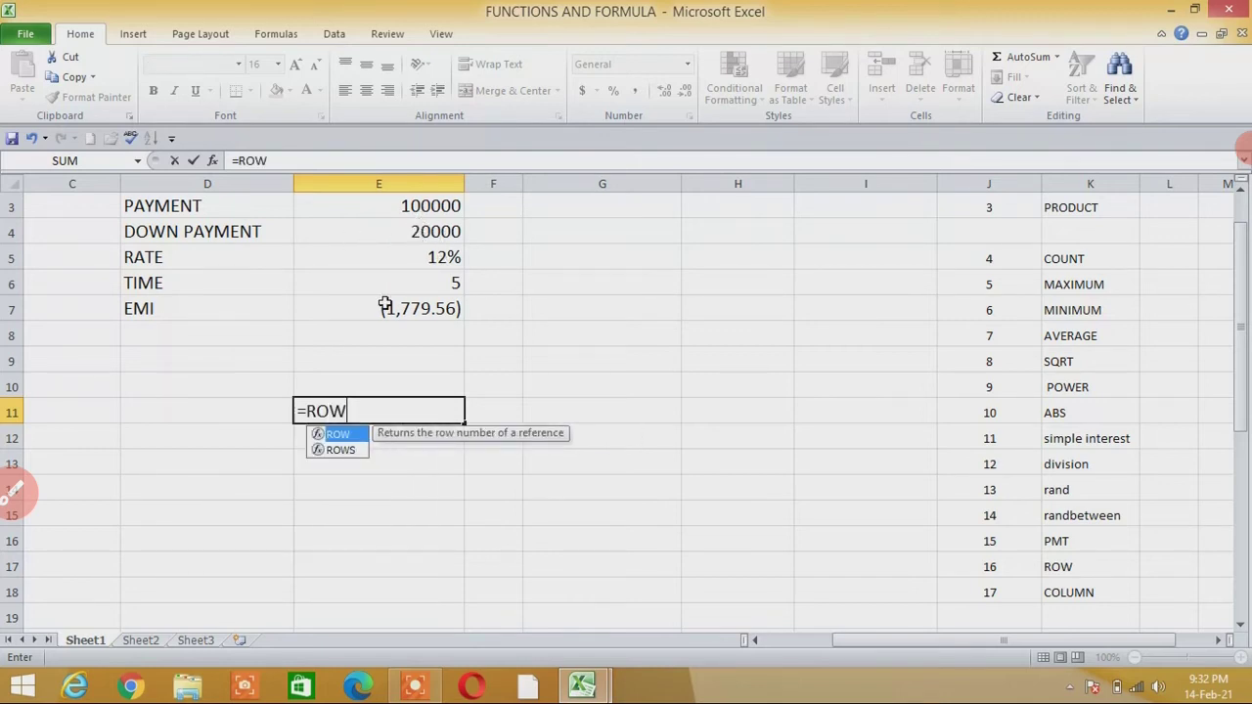
type("(")
left_click(437, 232)
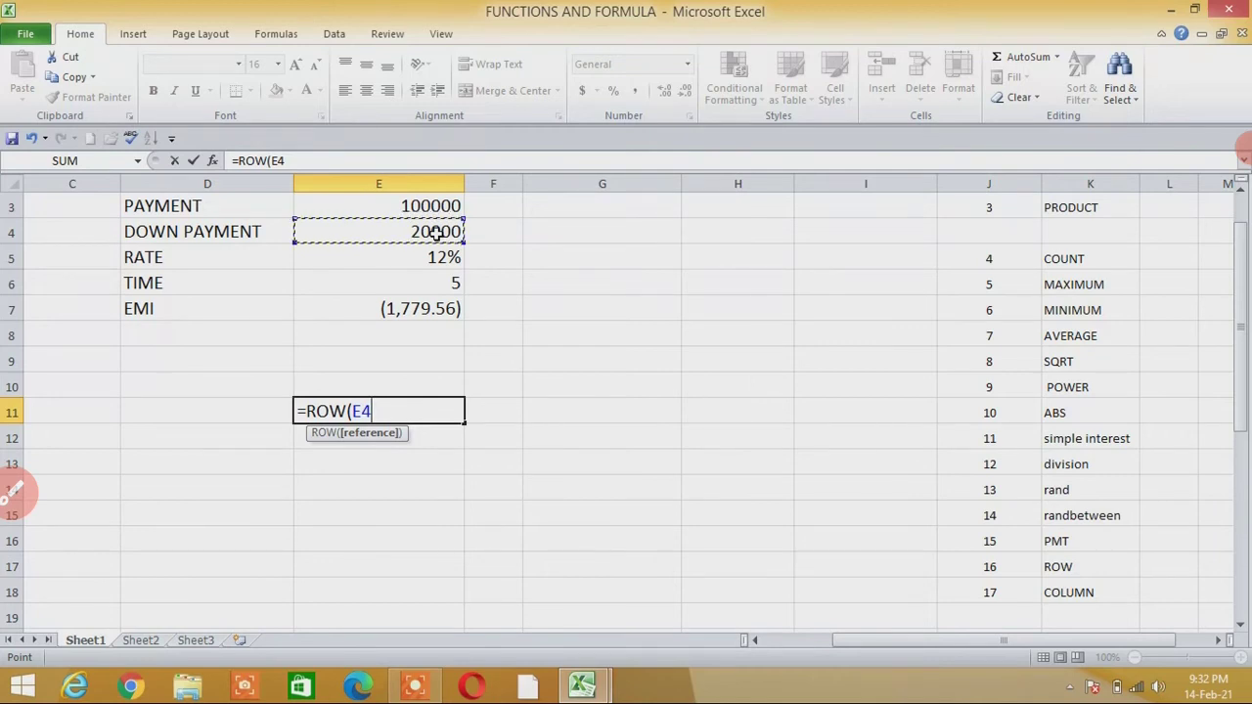
type(")")
key("Return")
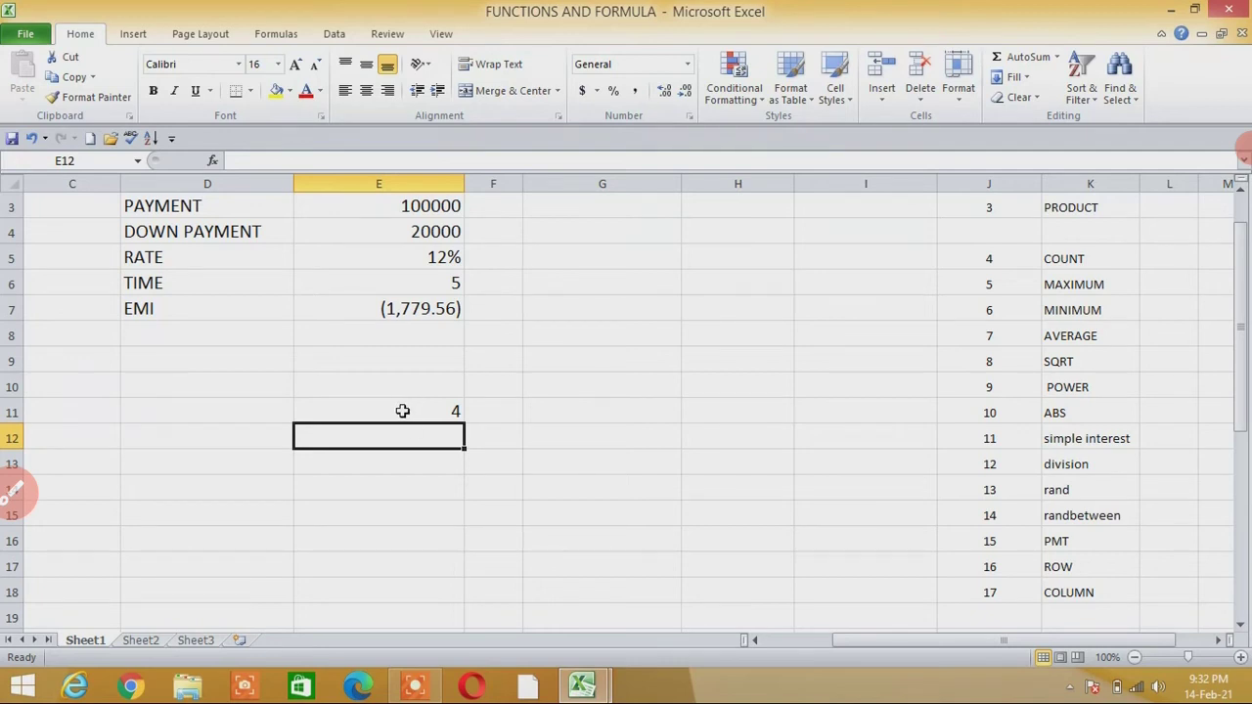
left_click(405, 411)
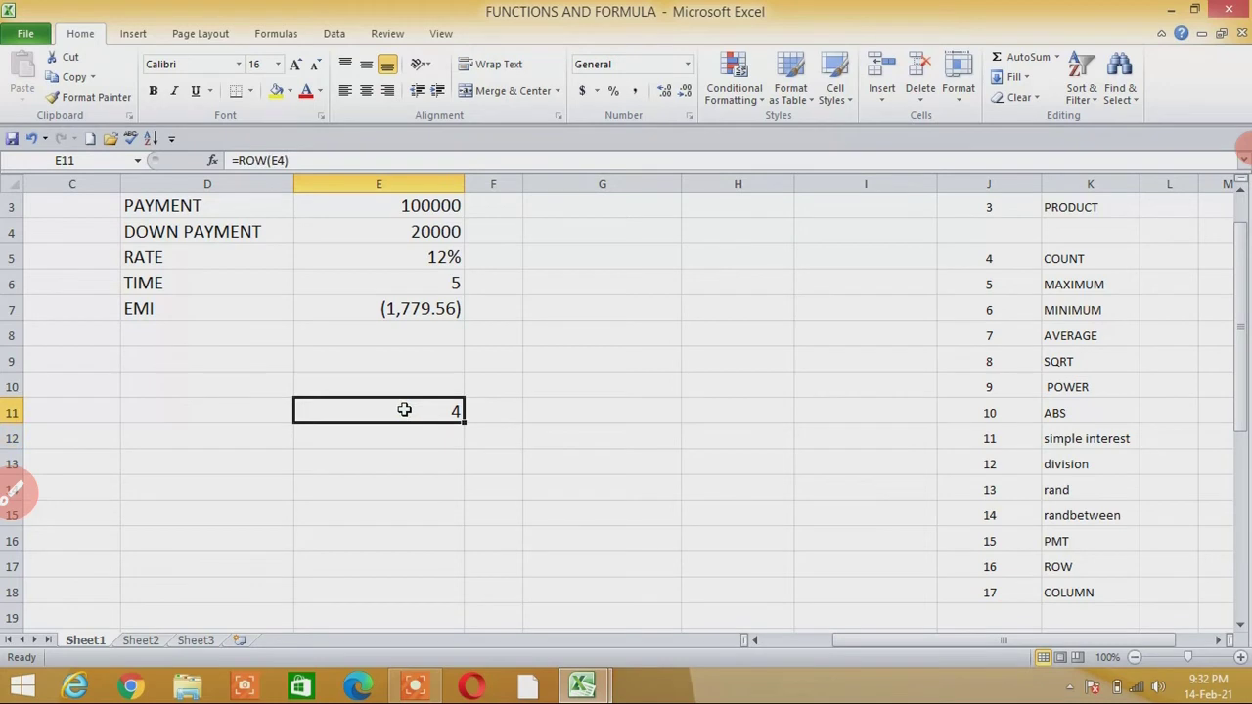
key("Delete")
left_click(891, 387)
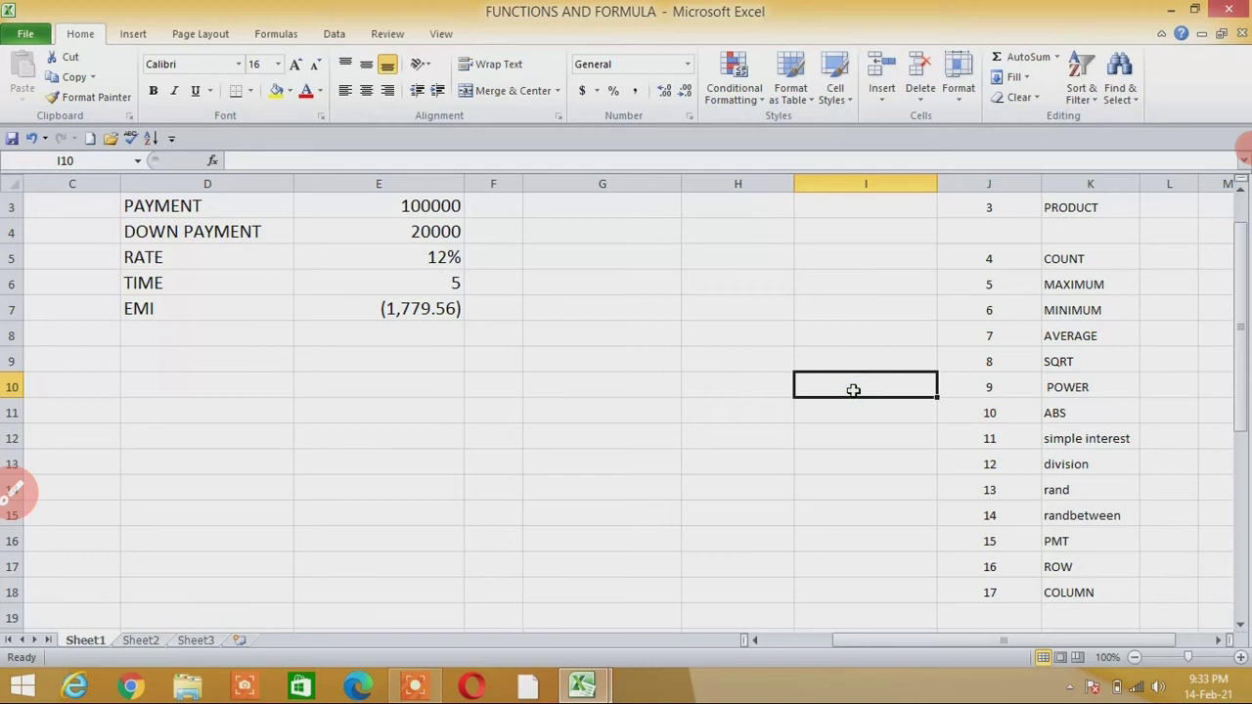
Step: Enter =COLUMN(J10) so the cell returns 10
type("=C")
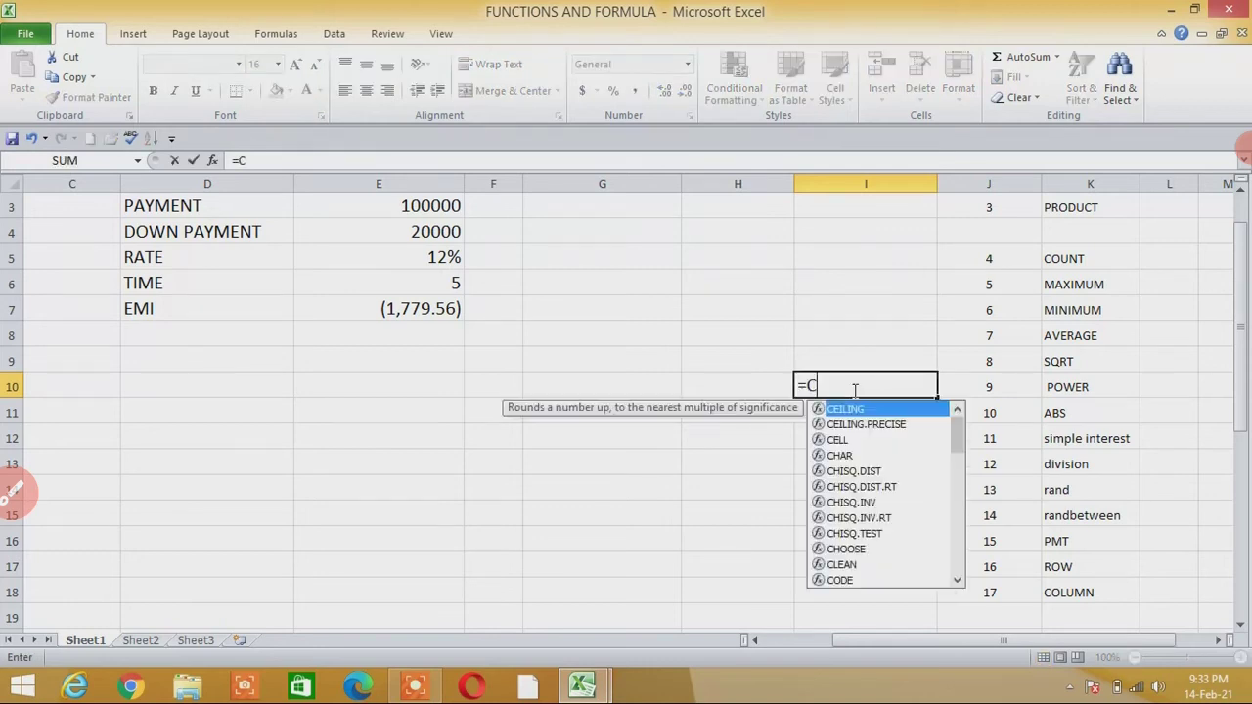
type("O")
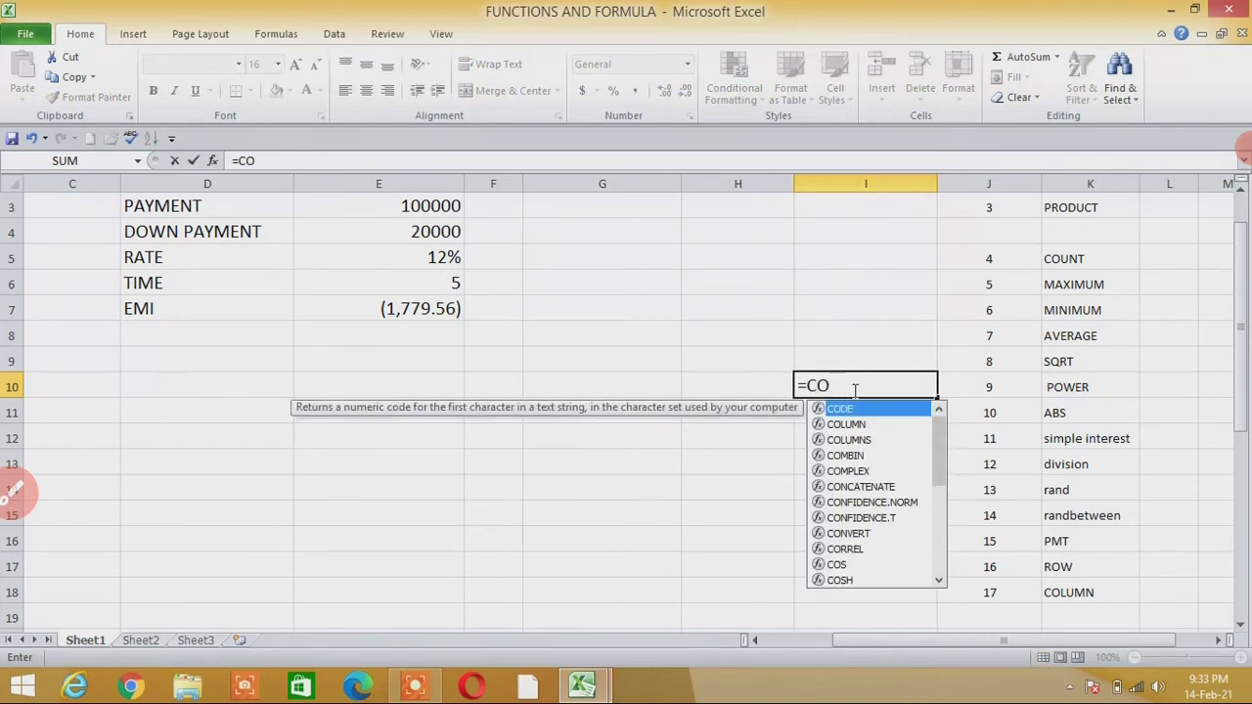
type("LUMN")
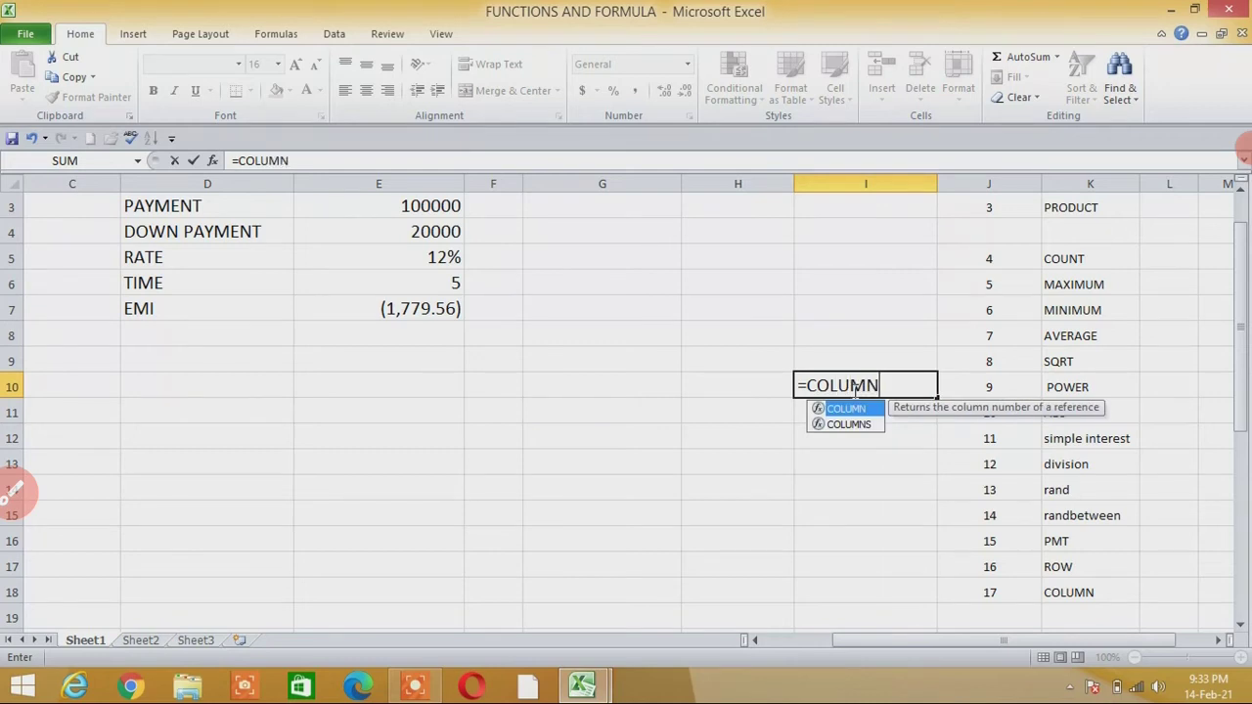
type("(")
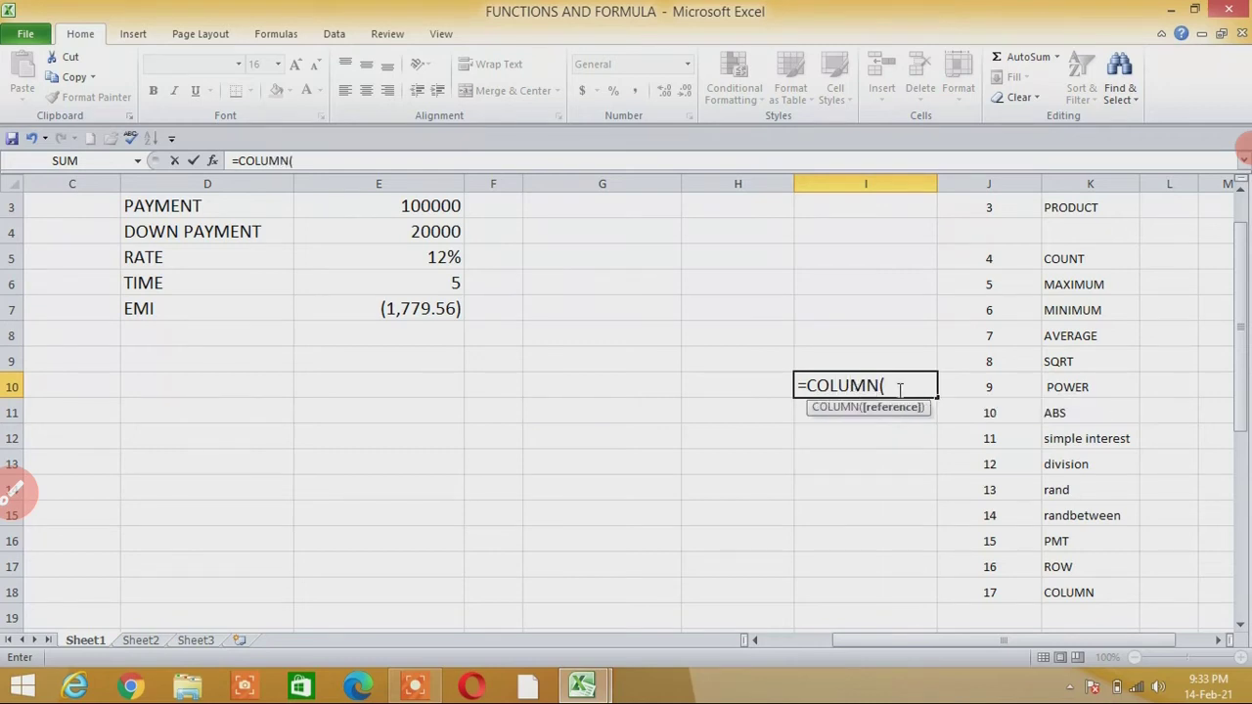
left_click(983, 386)
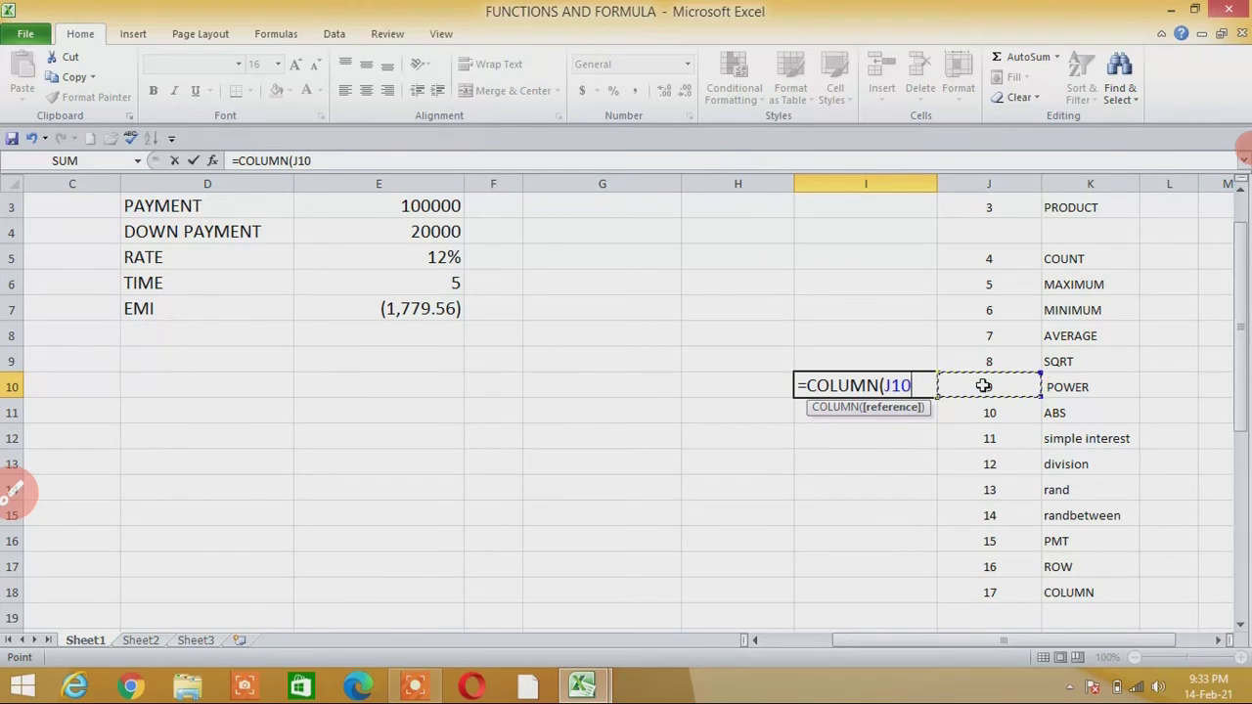
type(")")
key("Return")
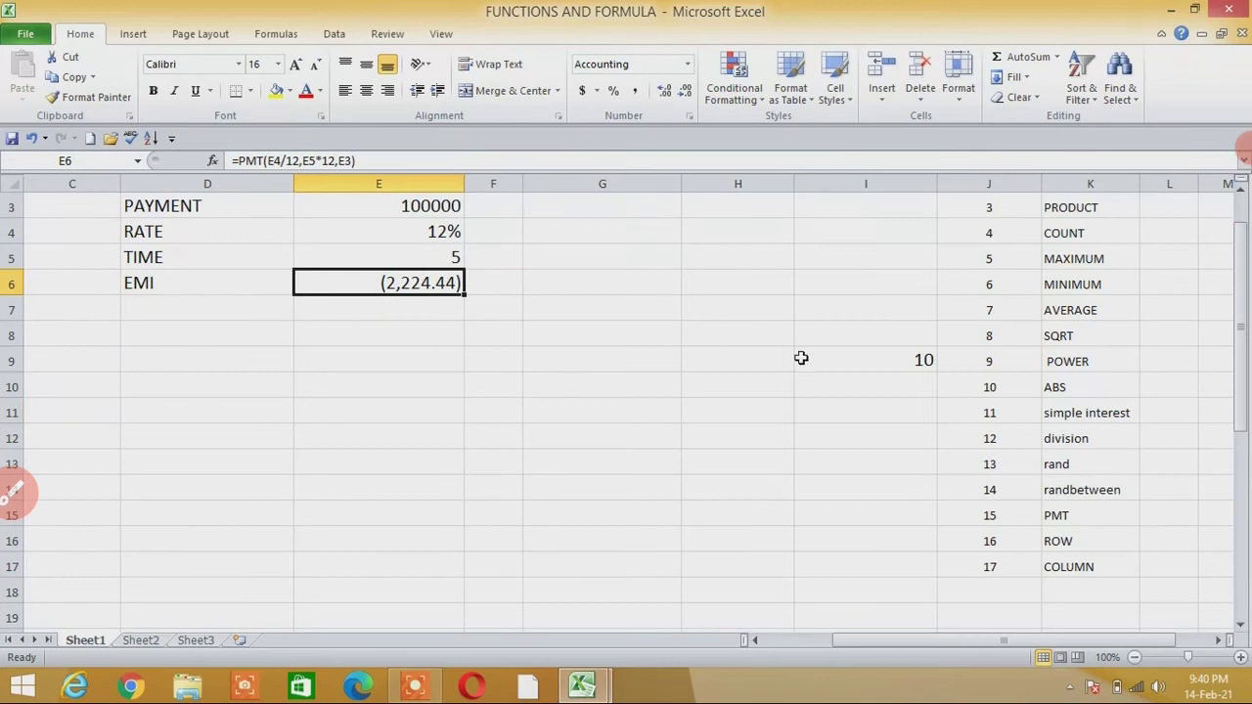
left_click(985, 589)
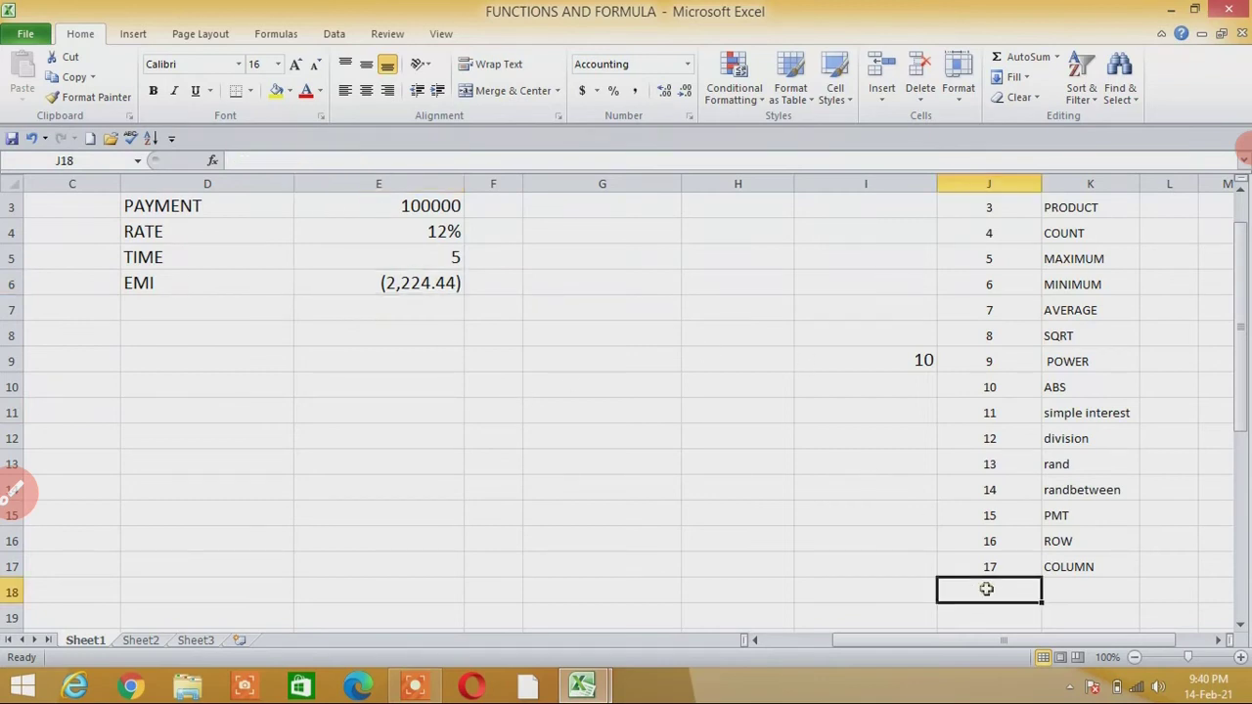
Step: Number entry 18 in J18 and name it IPMT in K18
type("18")
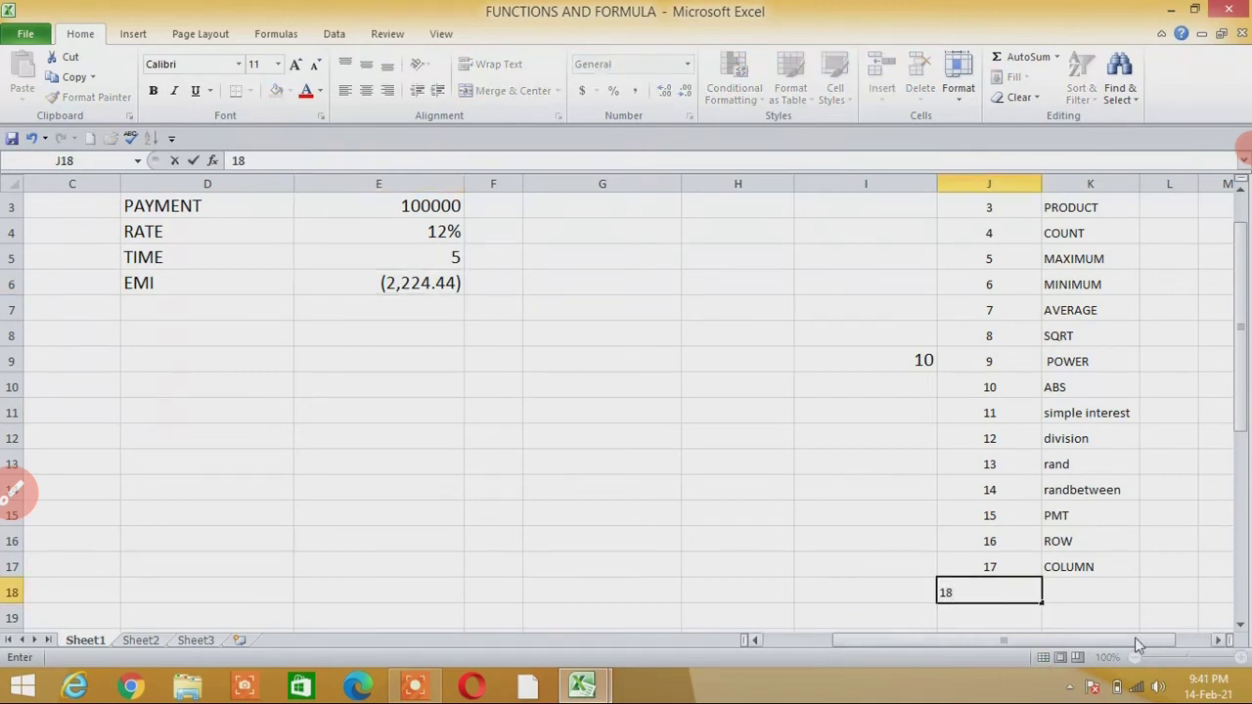
left_click(1092, 591)
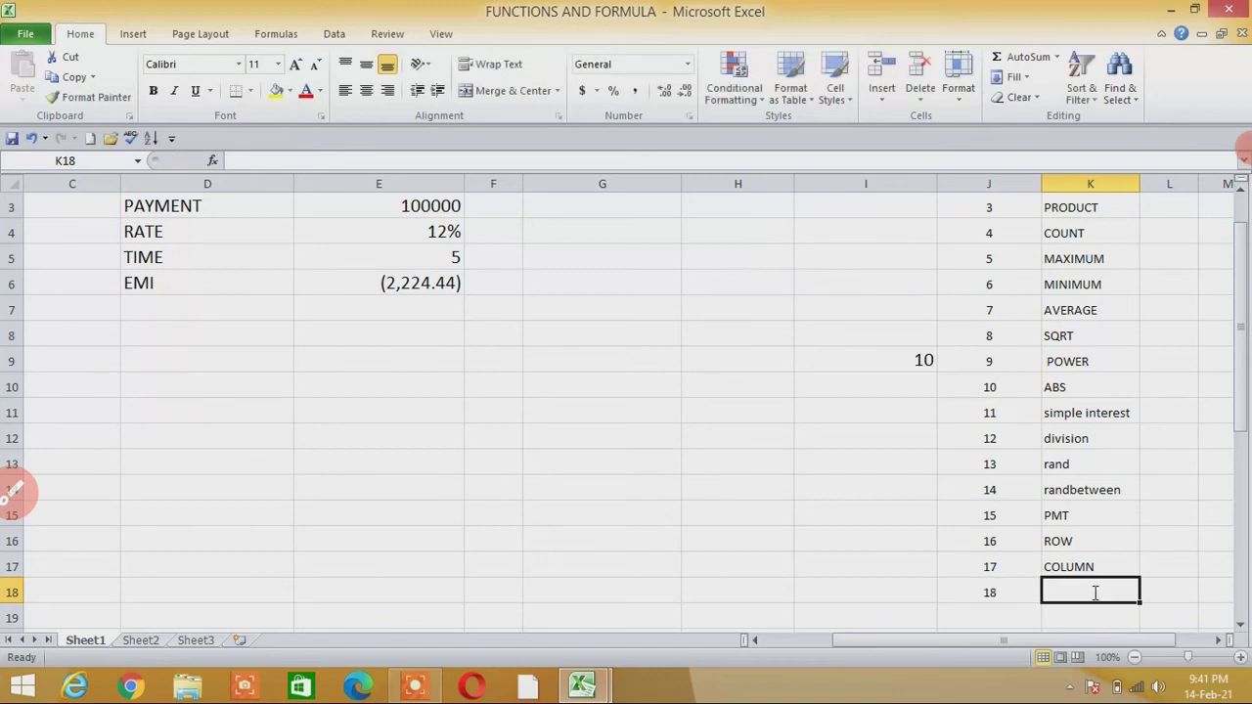
type("IPMT")
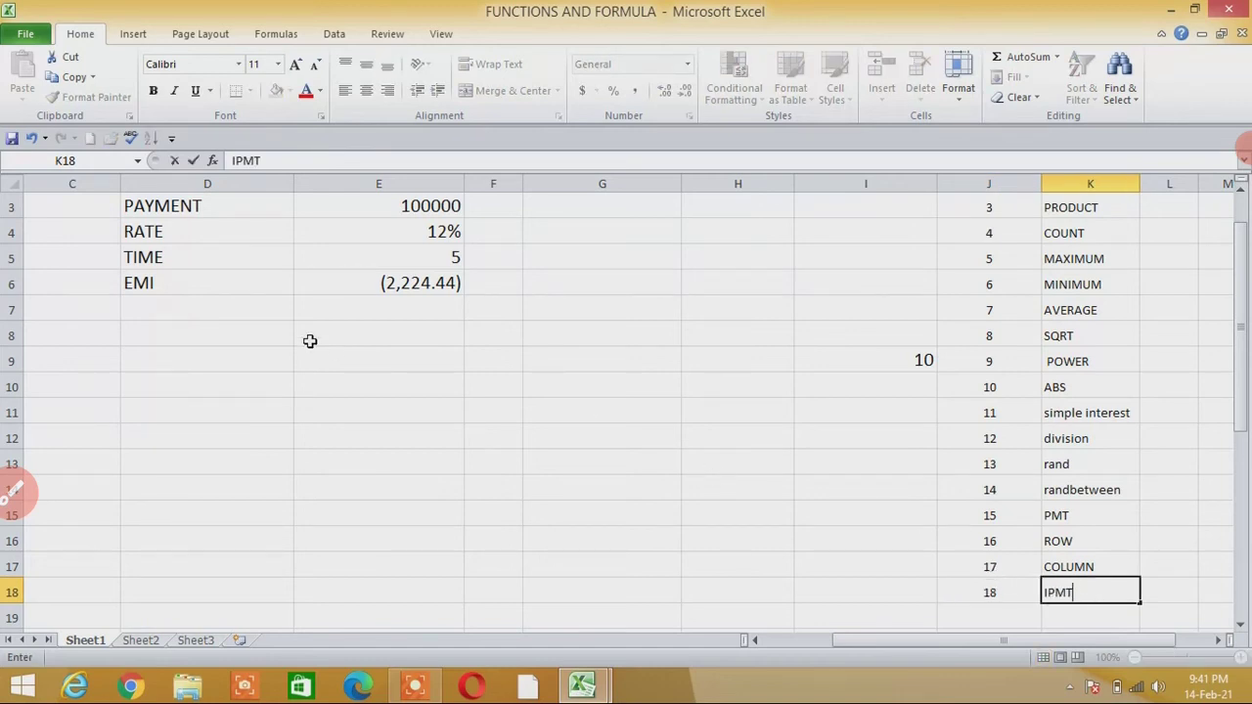
left_click(174, 331)
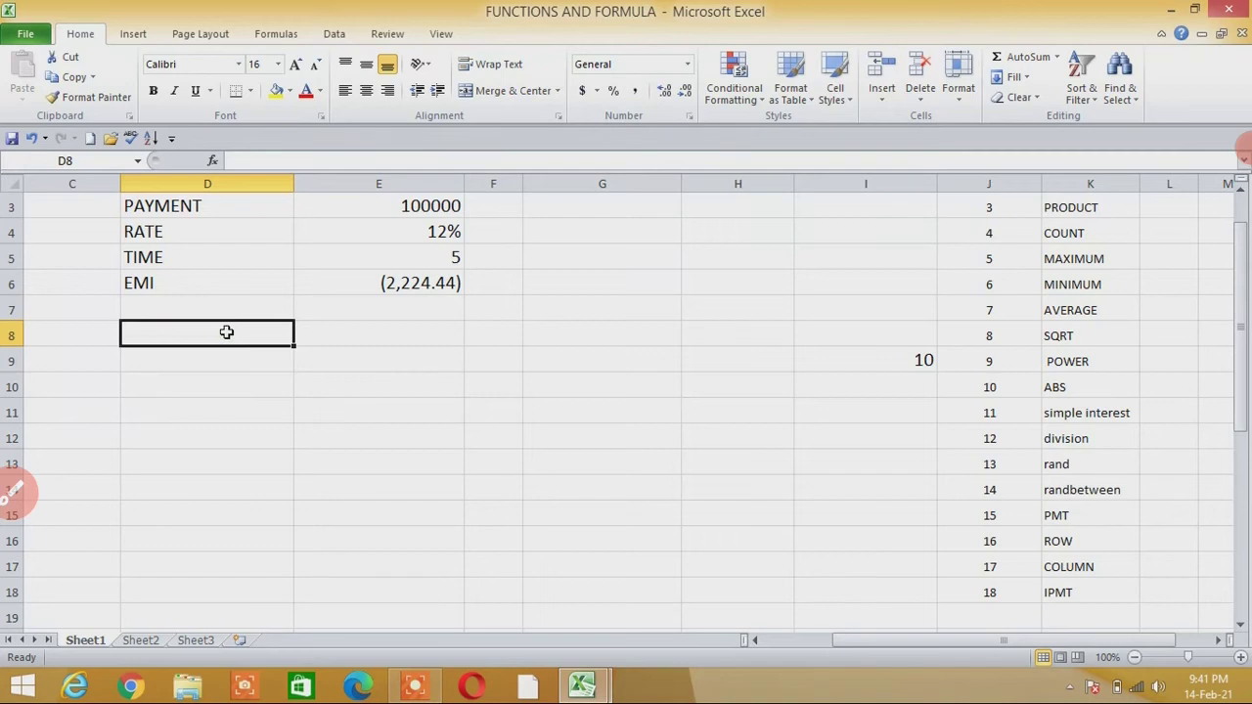
Step: Type MONTH and IPMT headings, move them to G3:H3, and clear the stray 10
type("MONTH")
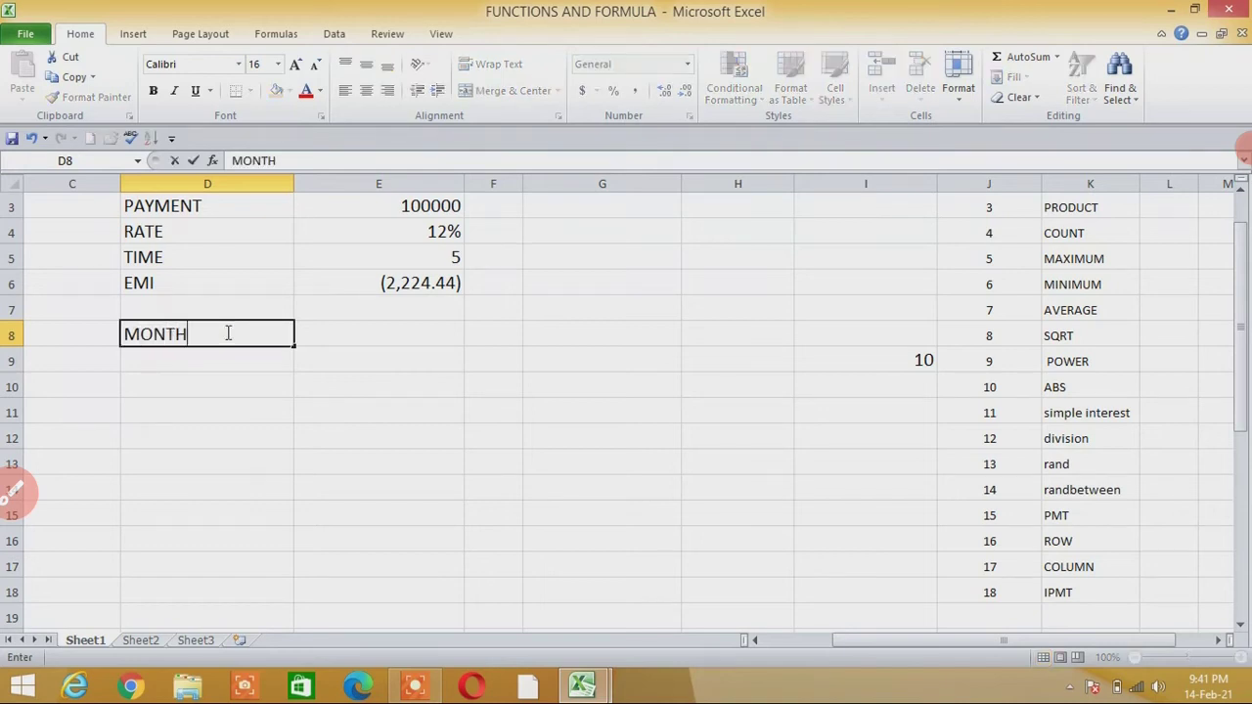
left_click(336, 339)
type("IPMT")
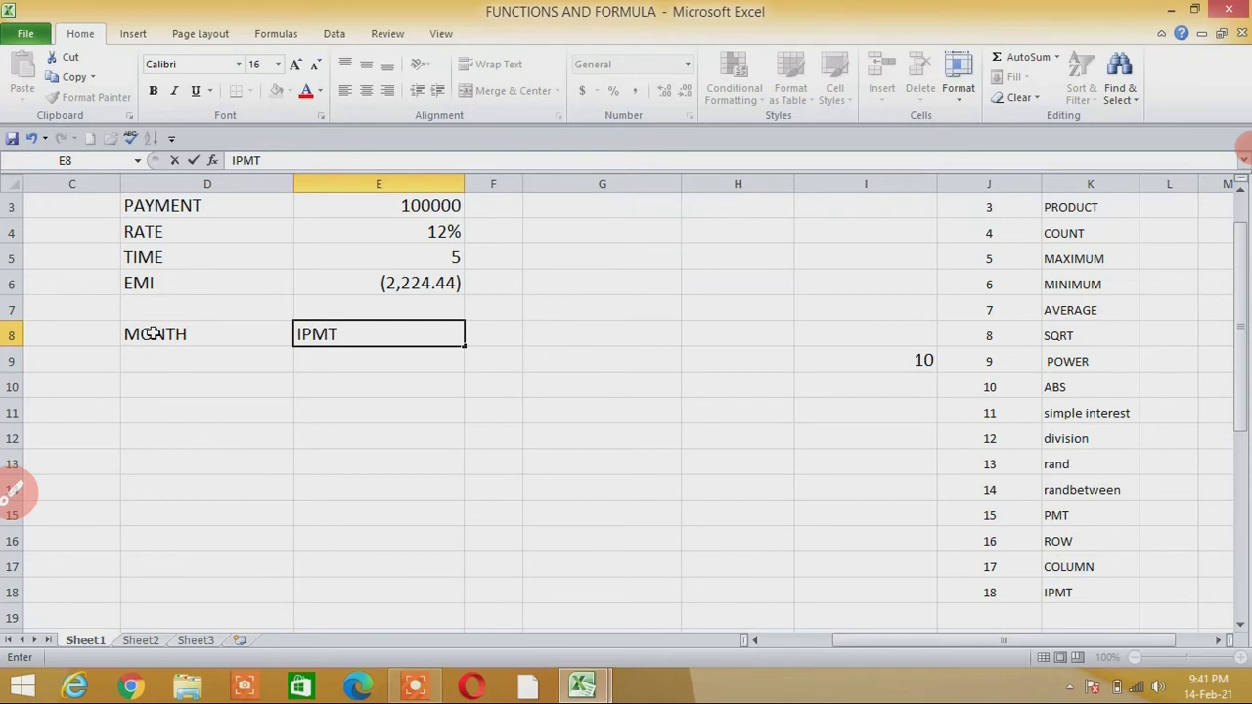
left_click_drag(154, 333, 369, 332)
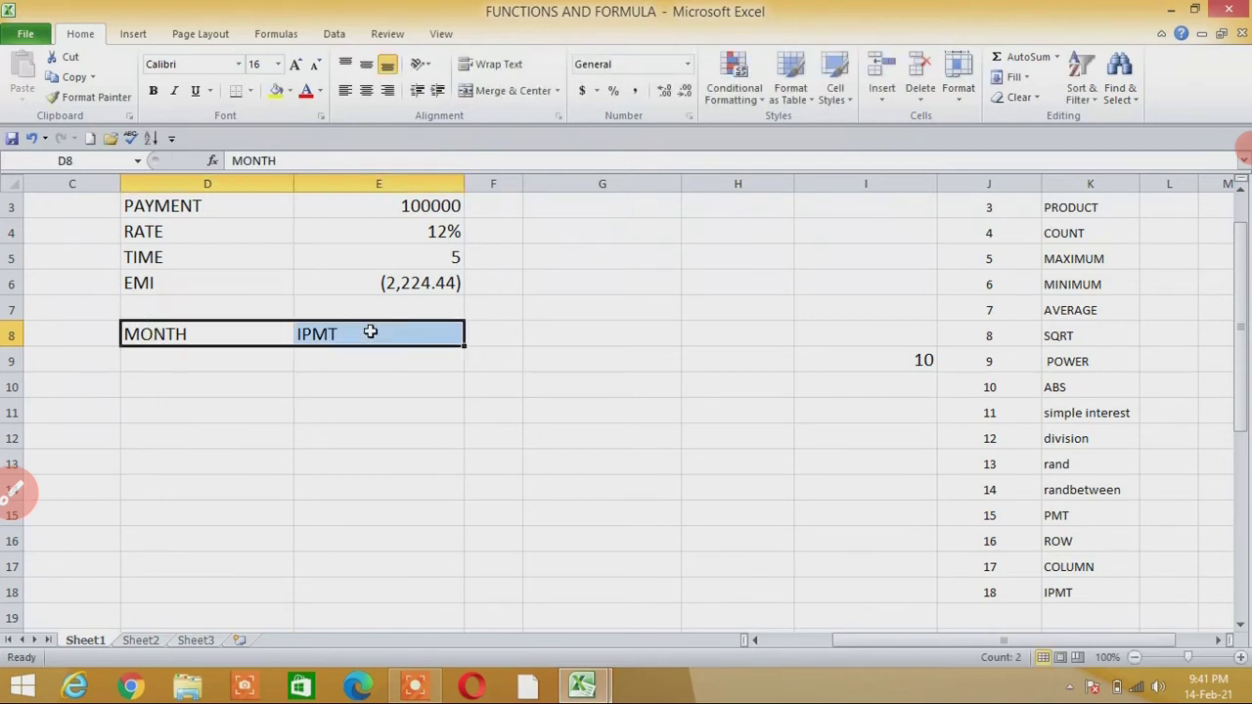
key("ctrl+c")
left_click(585, 207)
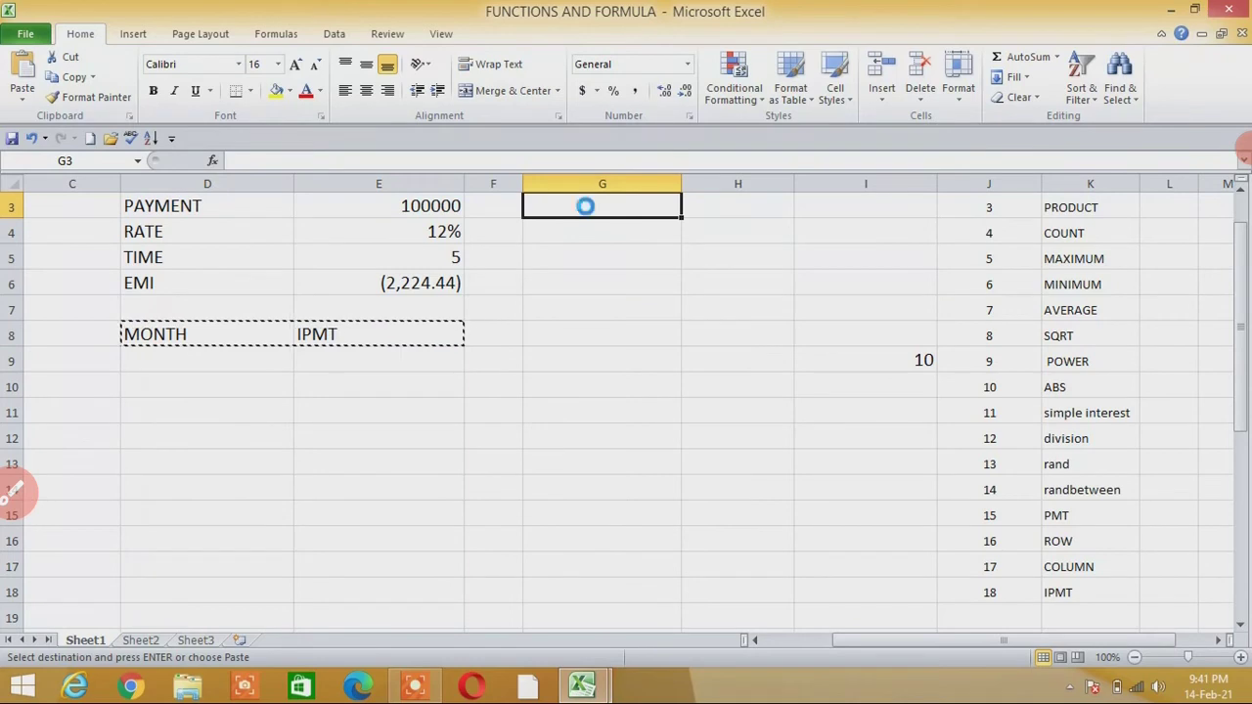
key("ctrl+v")
left_click(923, 358)
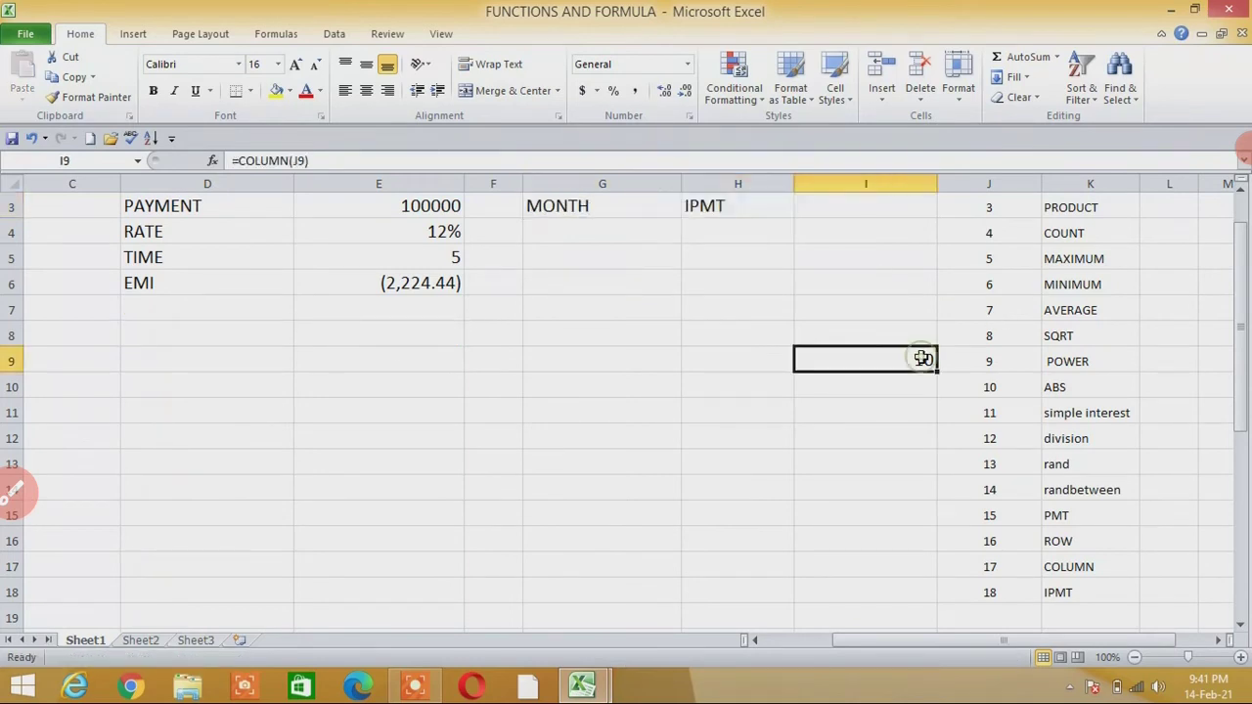
key("Delete")
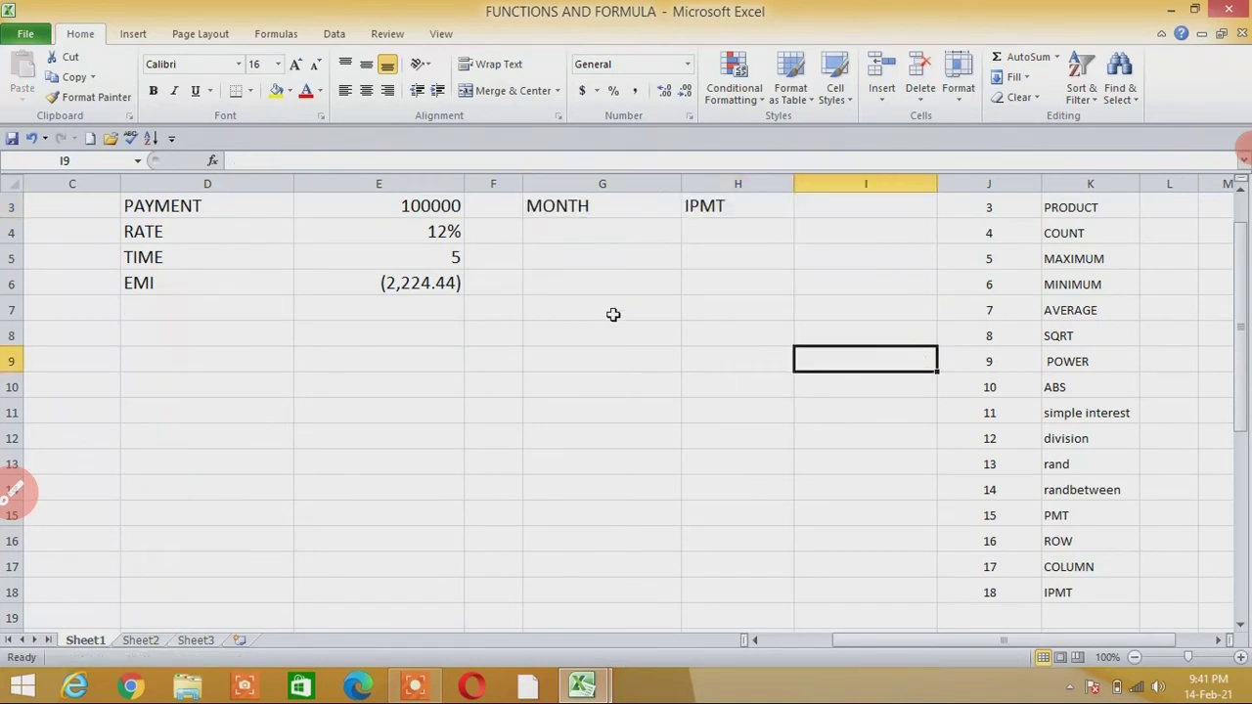
Step: List months 1 to 5 in G4:G8 and fill the series down to 15 in G18
left_click(602, 233)
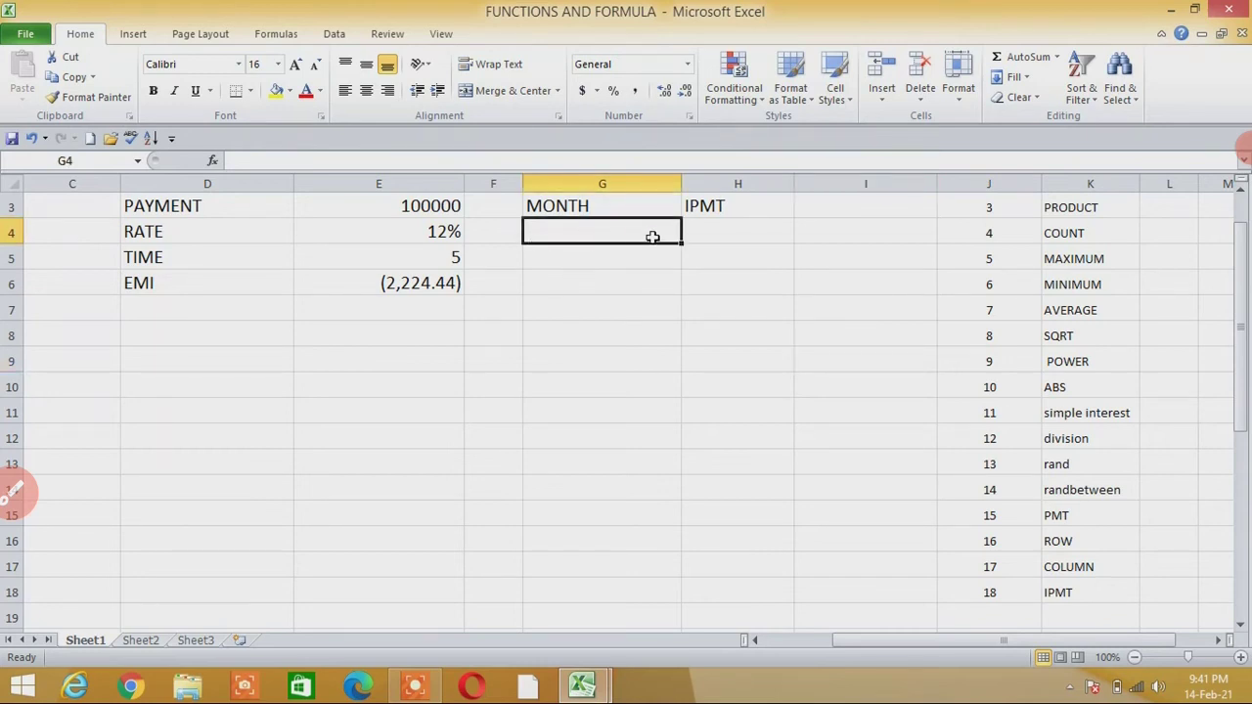
type("1")
key("Return")
type("2")
key("Return")
type("3")
key("Return")
type("4")
key("Return")
type("5")
key("Return")
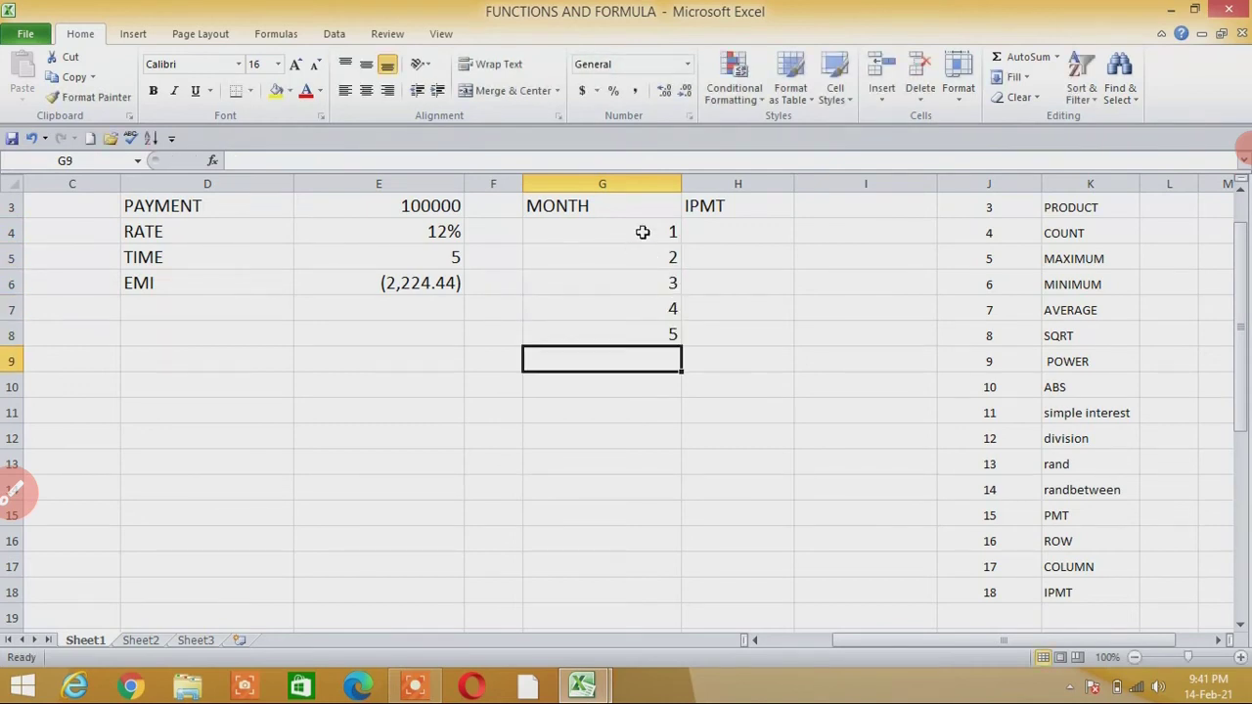
left_click_drag(643, 232, 674, 333)
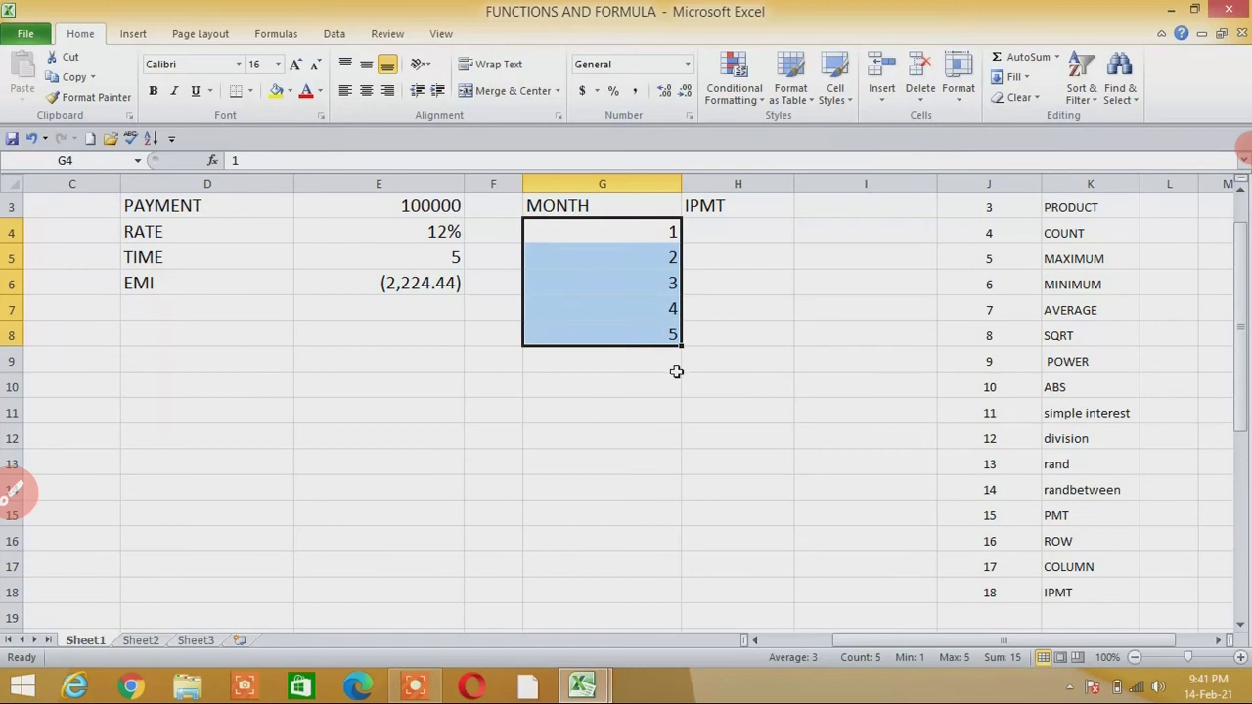
left_click_drag(682, 347, 699, 619)
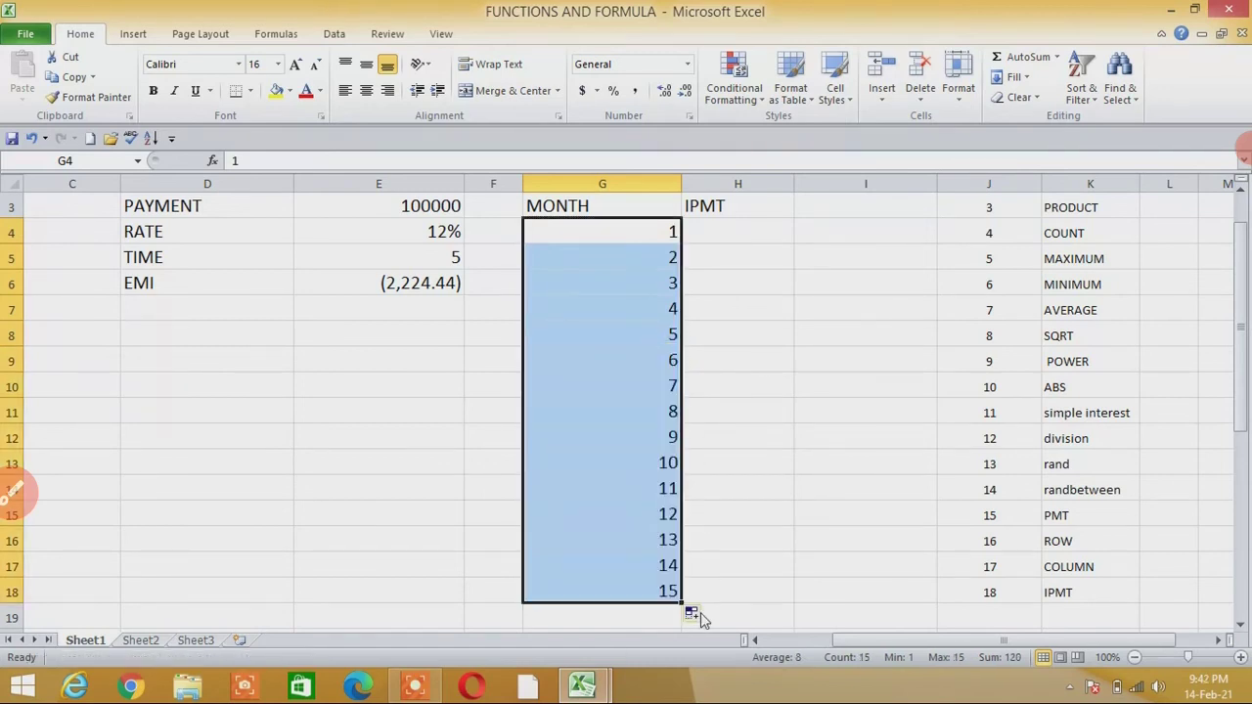
left_click(748, 234)
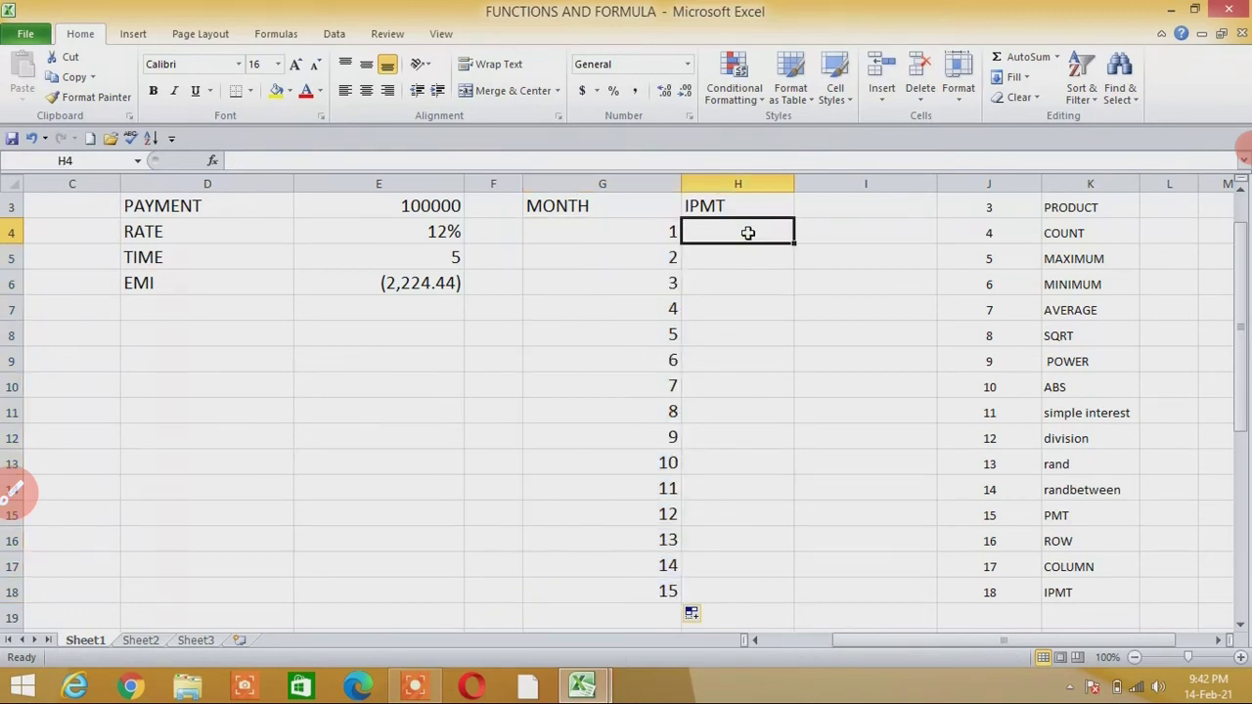
Step: Start H4's formula as =IPMT($E$4/12, using the absolute E4 rate divided by 12
type("=")
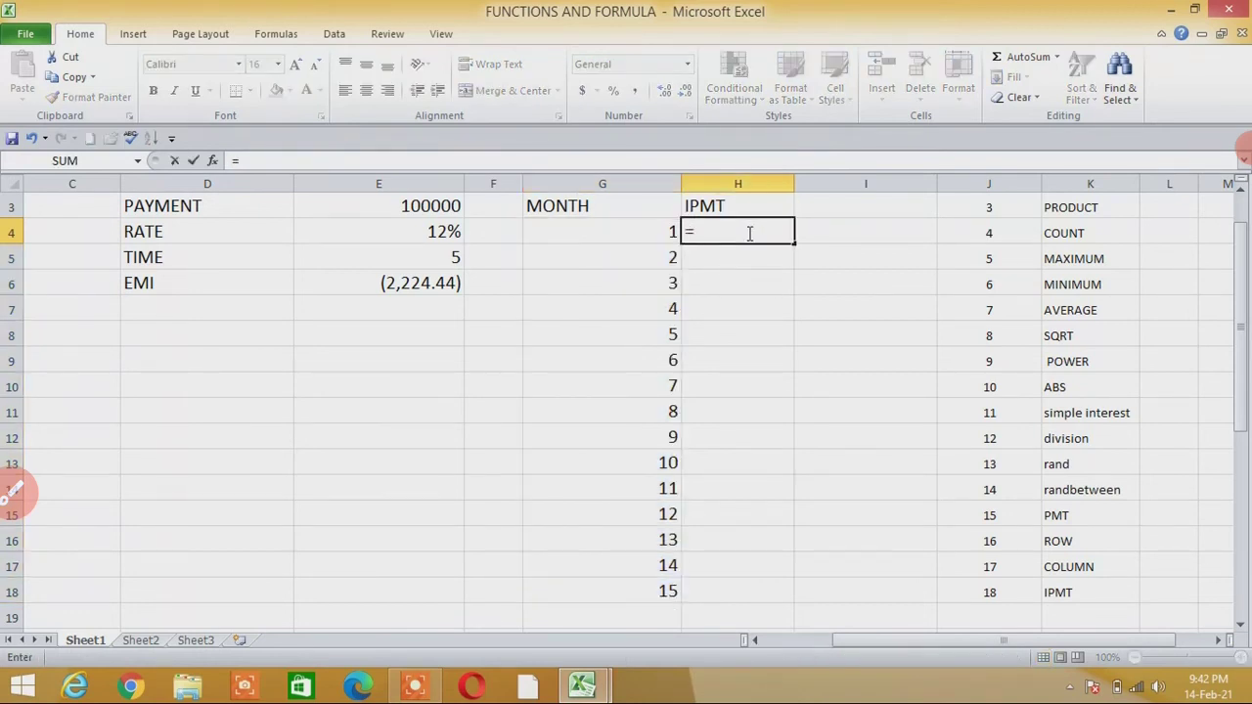
type("IPMT")
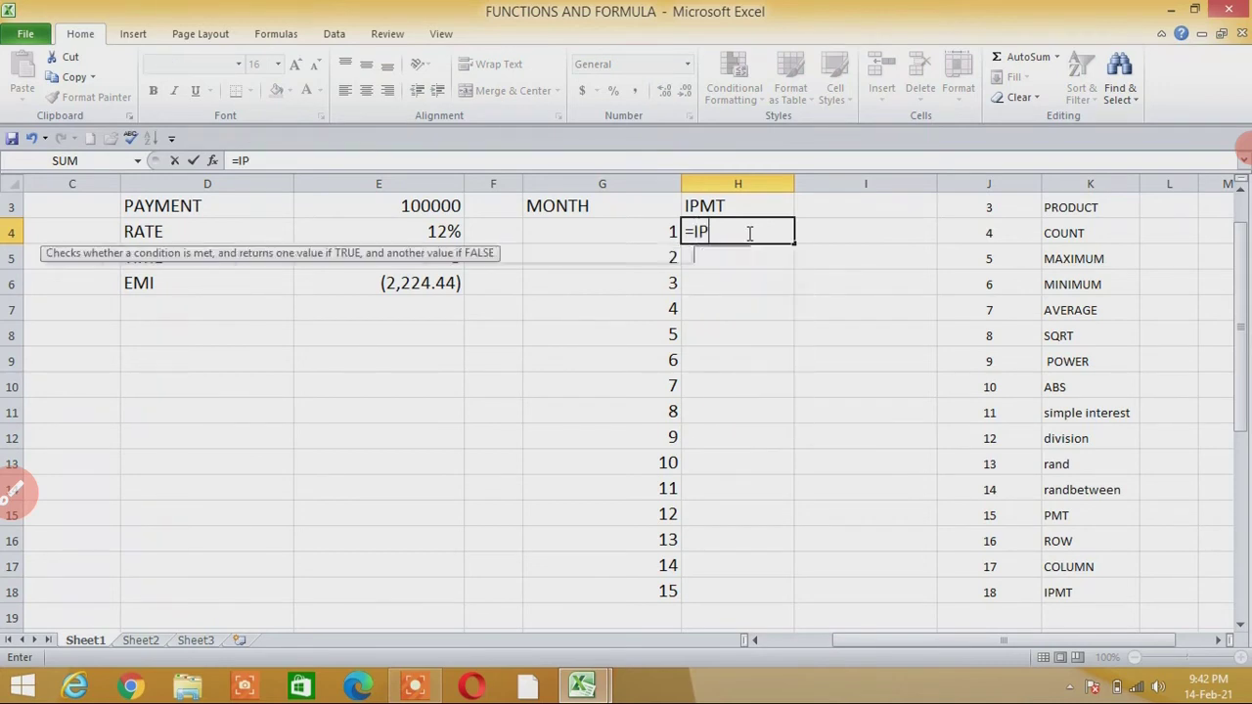
type("(")
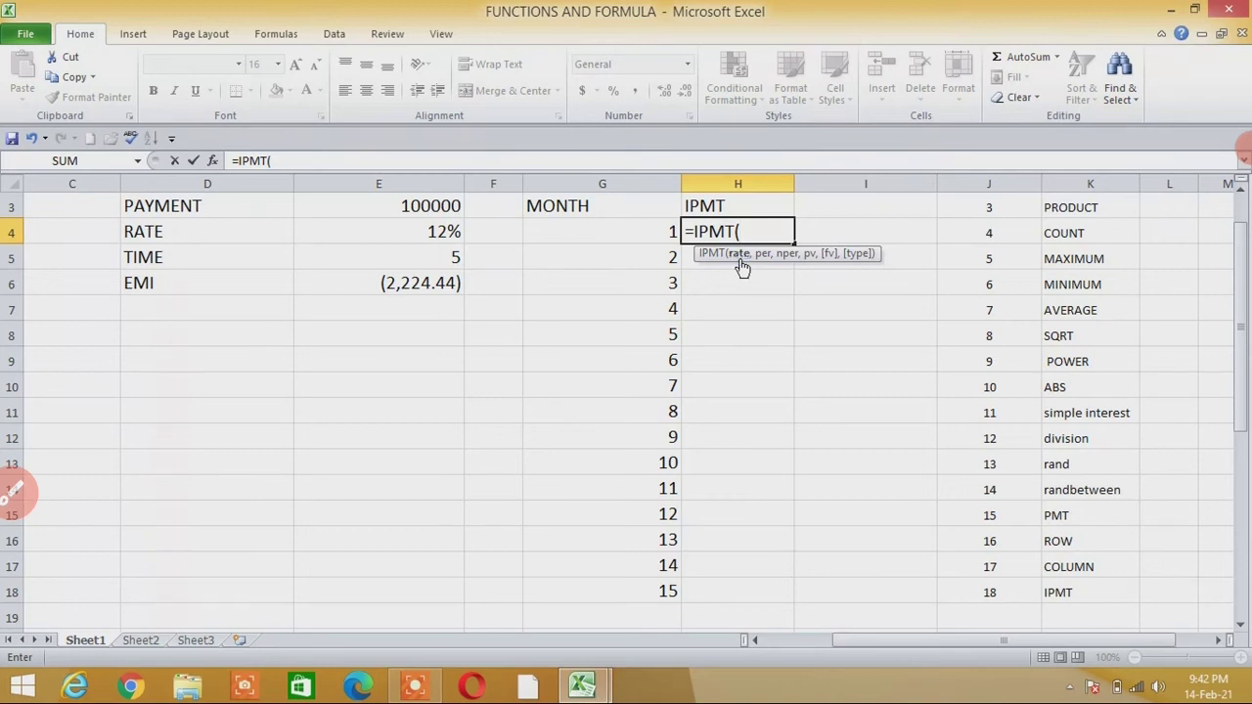
left_click(391, 235)
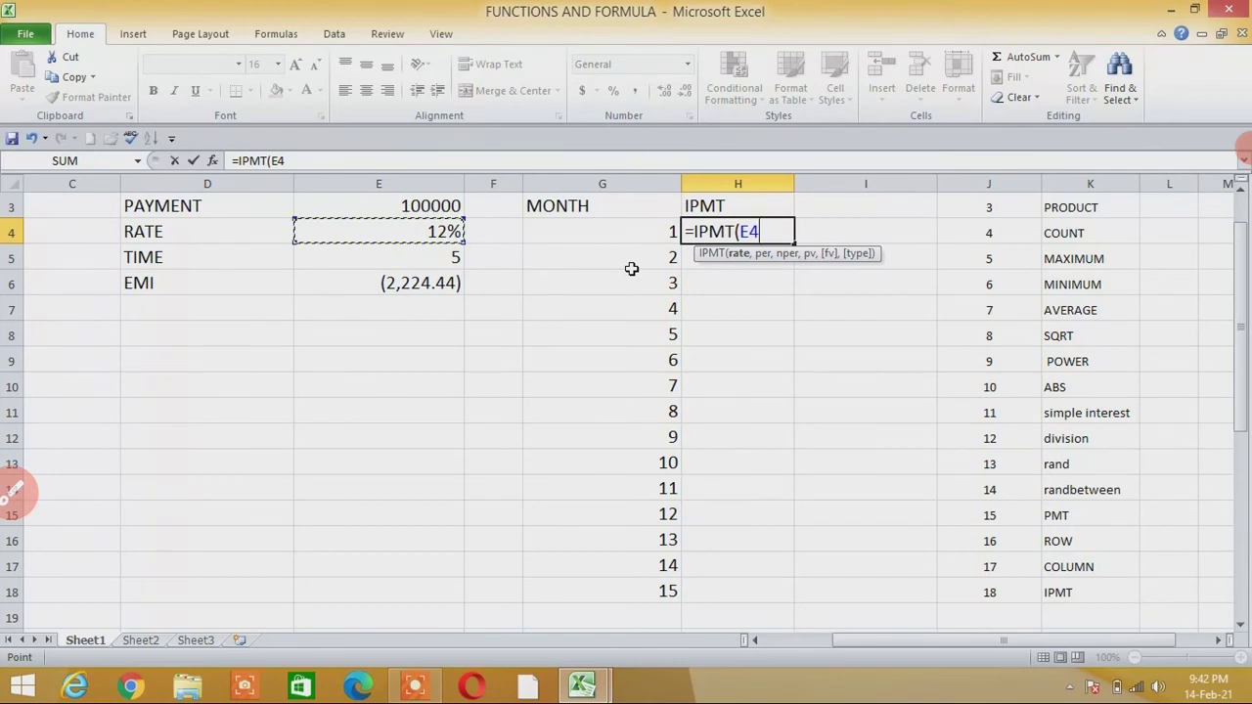
type("/12")
type(",")
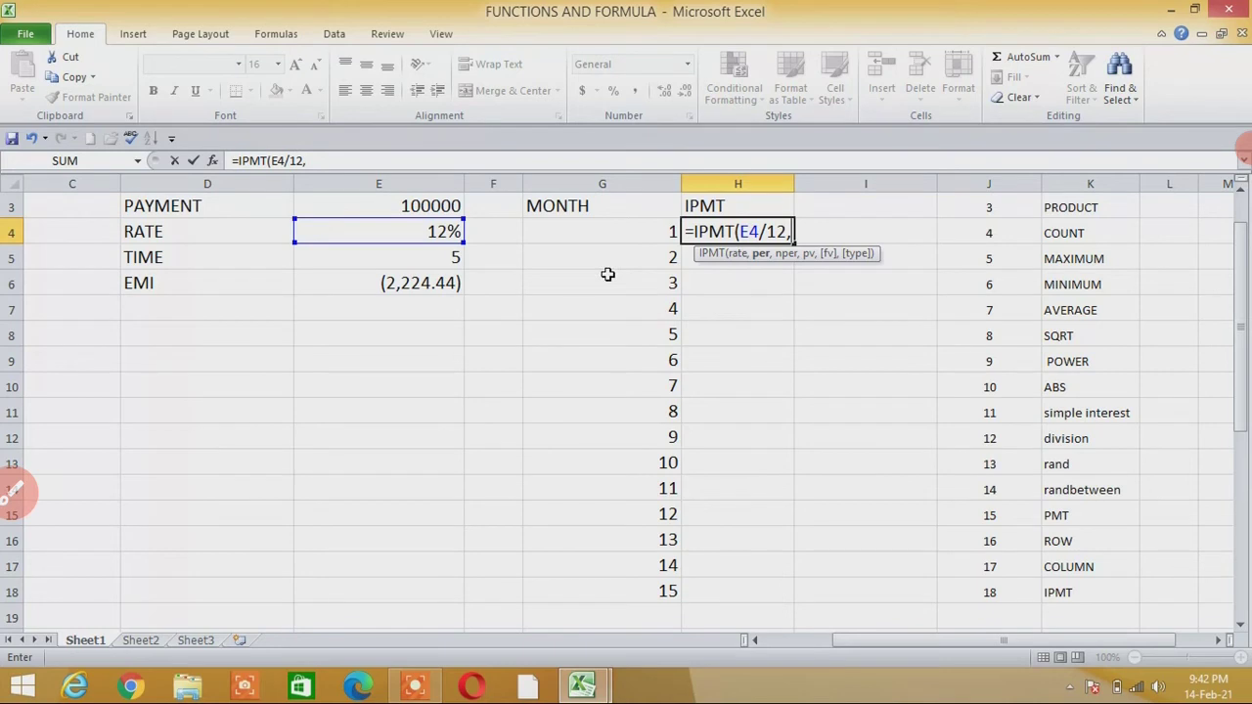
key("Left")
key("BackSpace")
key("BackSpace")
key("BackSpace")
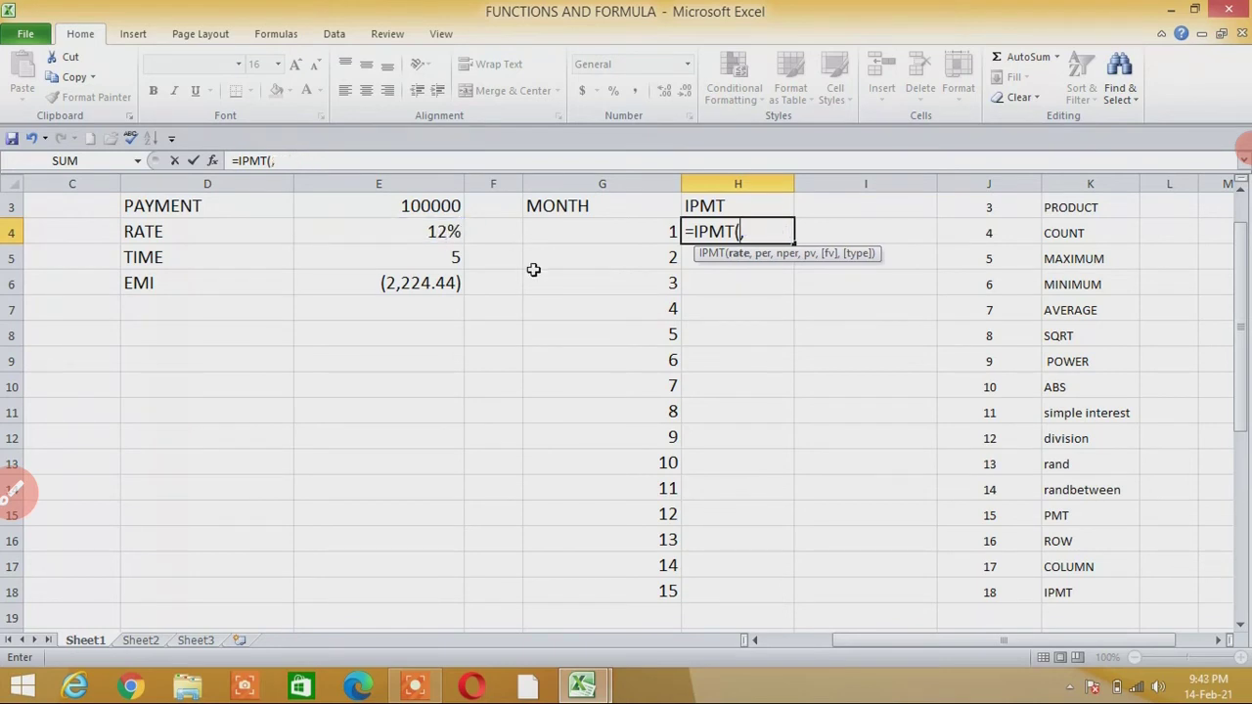
left_click(436, 232)
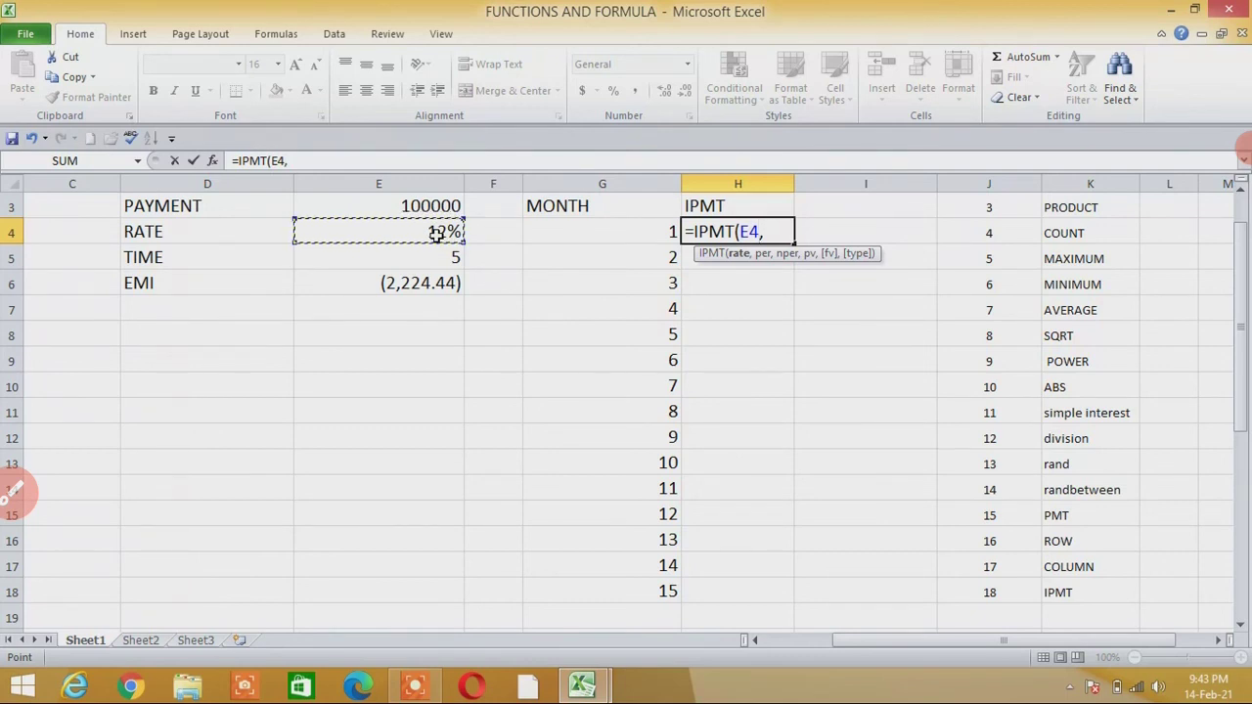
key("F4")
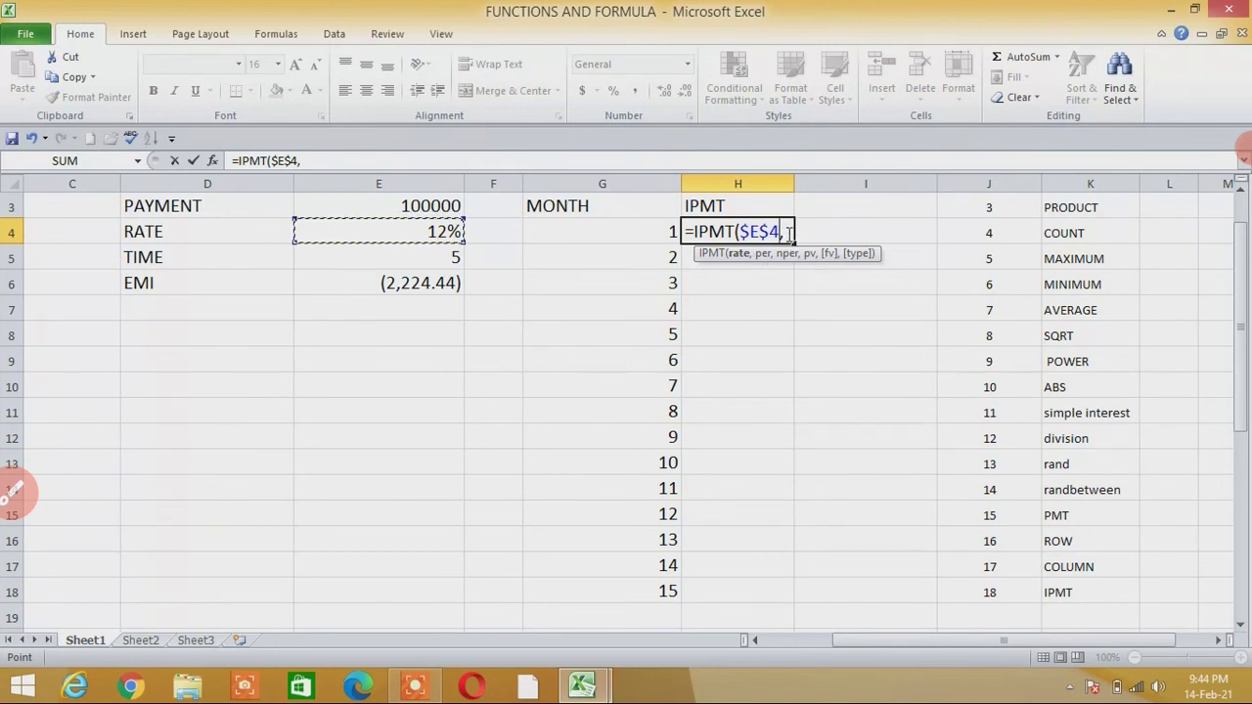
key("BackSpace")
type("/12,")
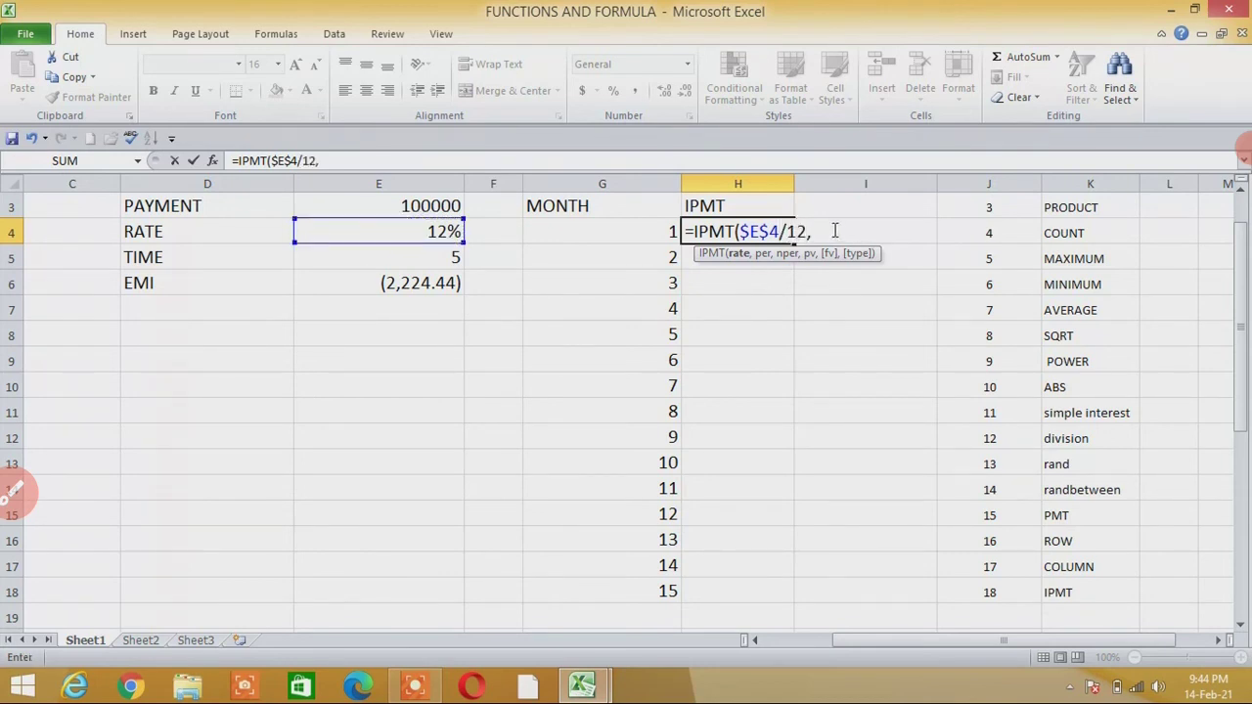
left_click(822, 231)
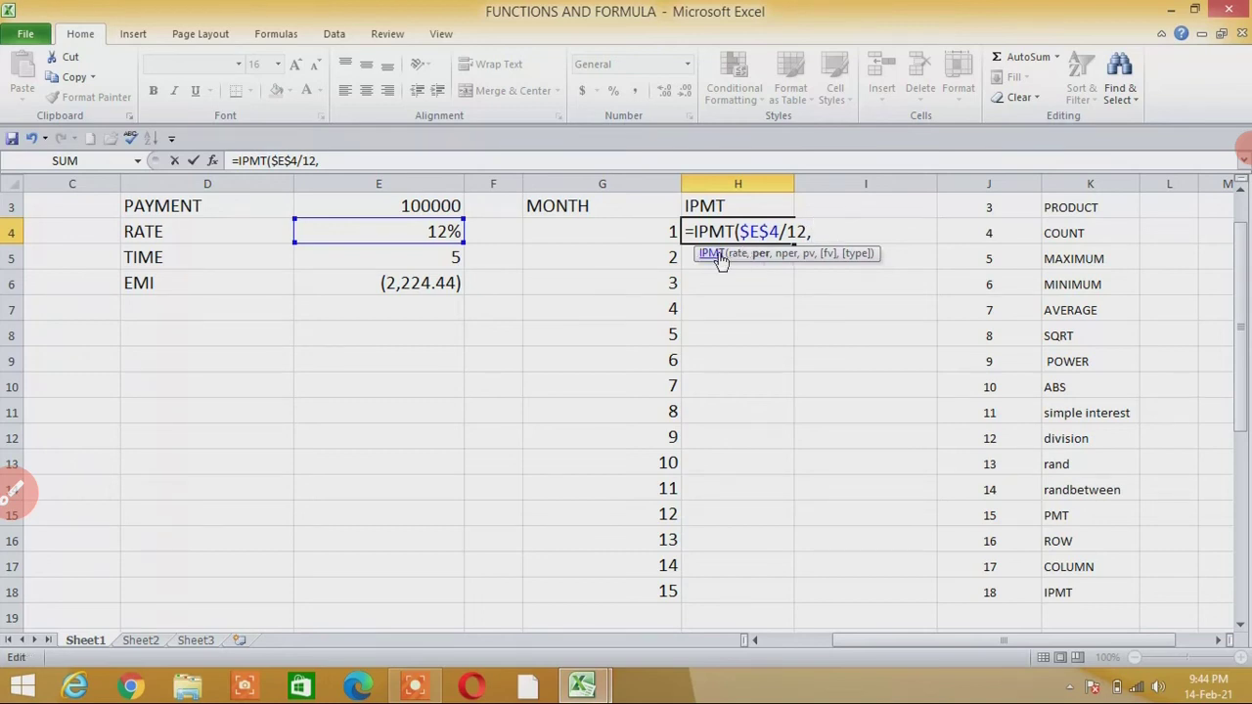
Step: Add month number G4 as the period argument of the IPMT formula
left_click(590, 233)
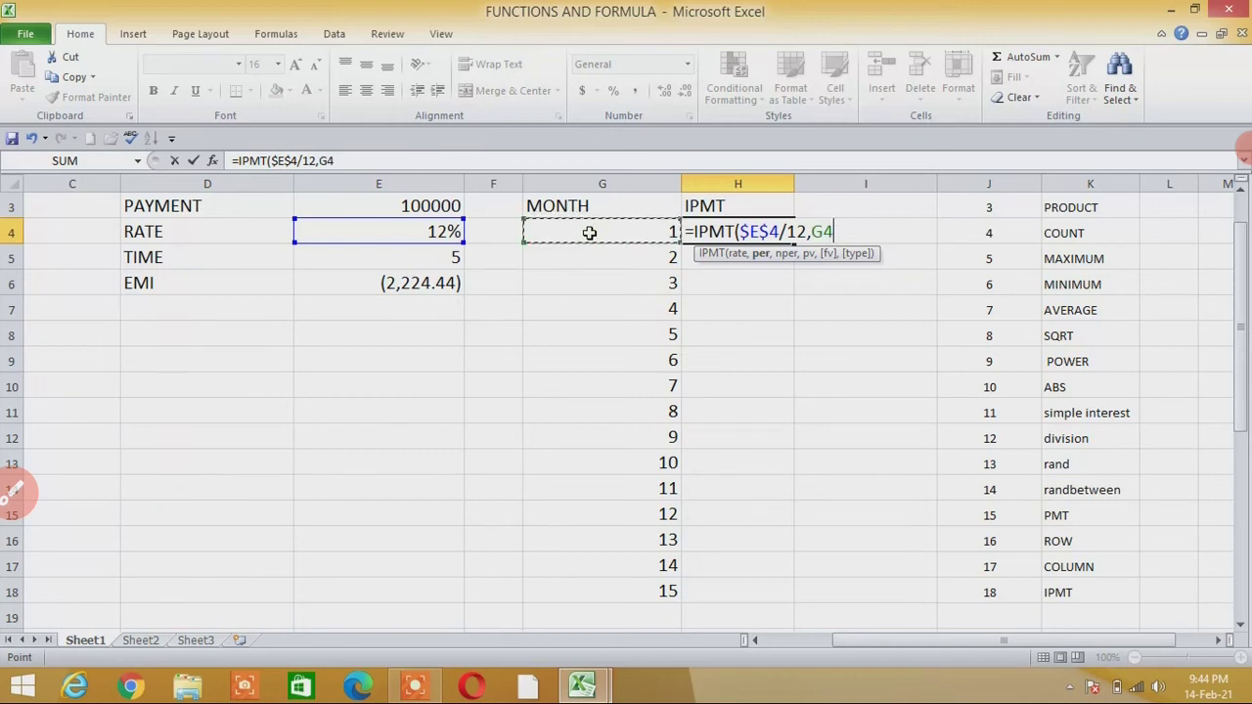
type(",")
key("Home")
key("Right")
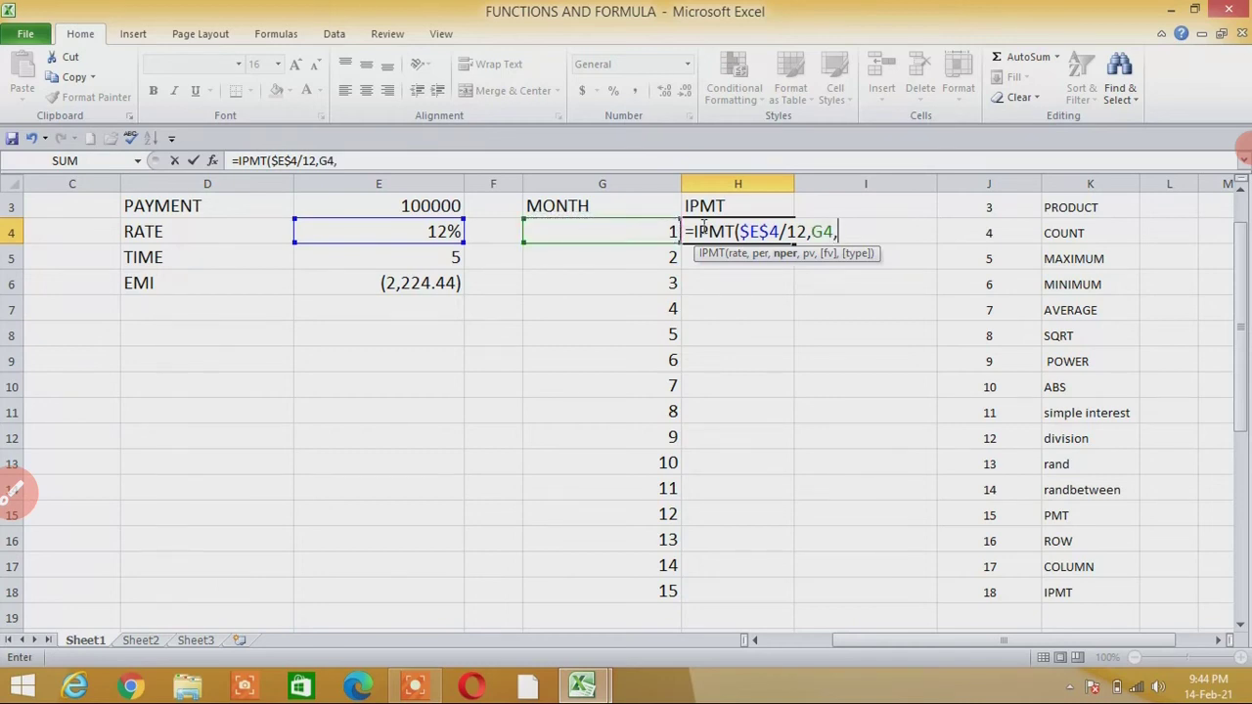
key("shift+End")
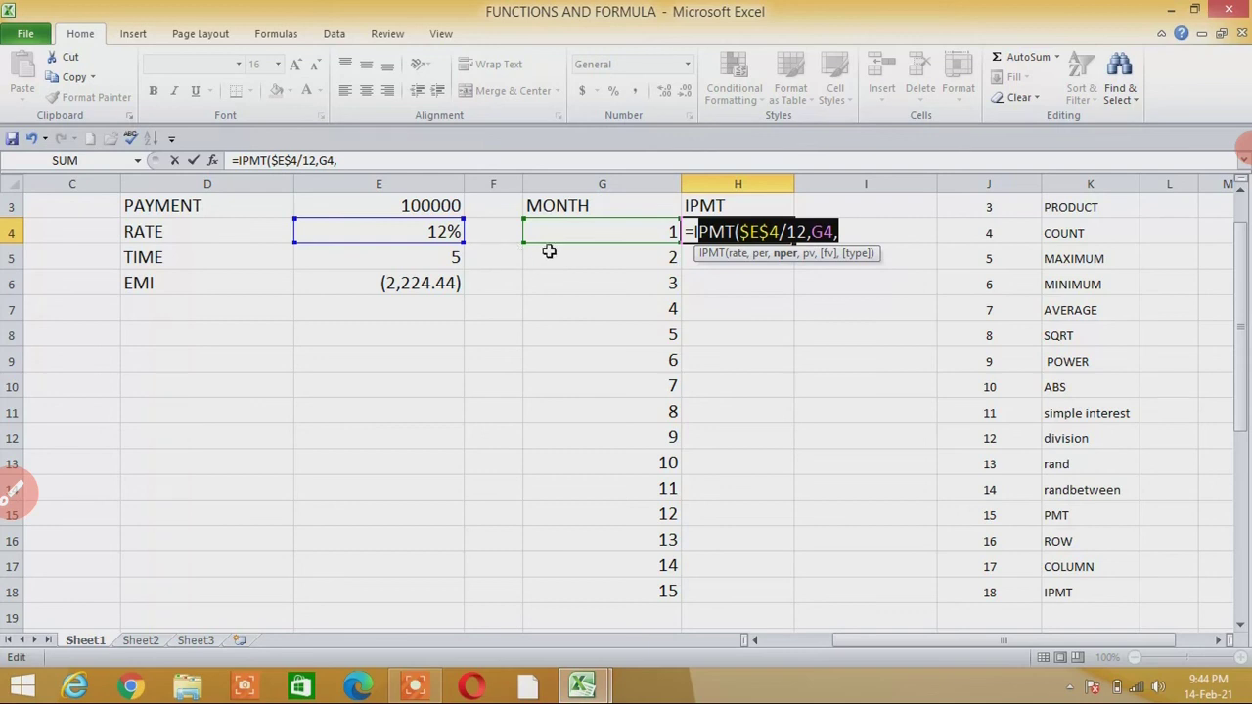
left_click(852, 227)
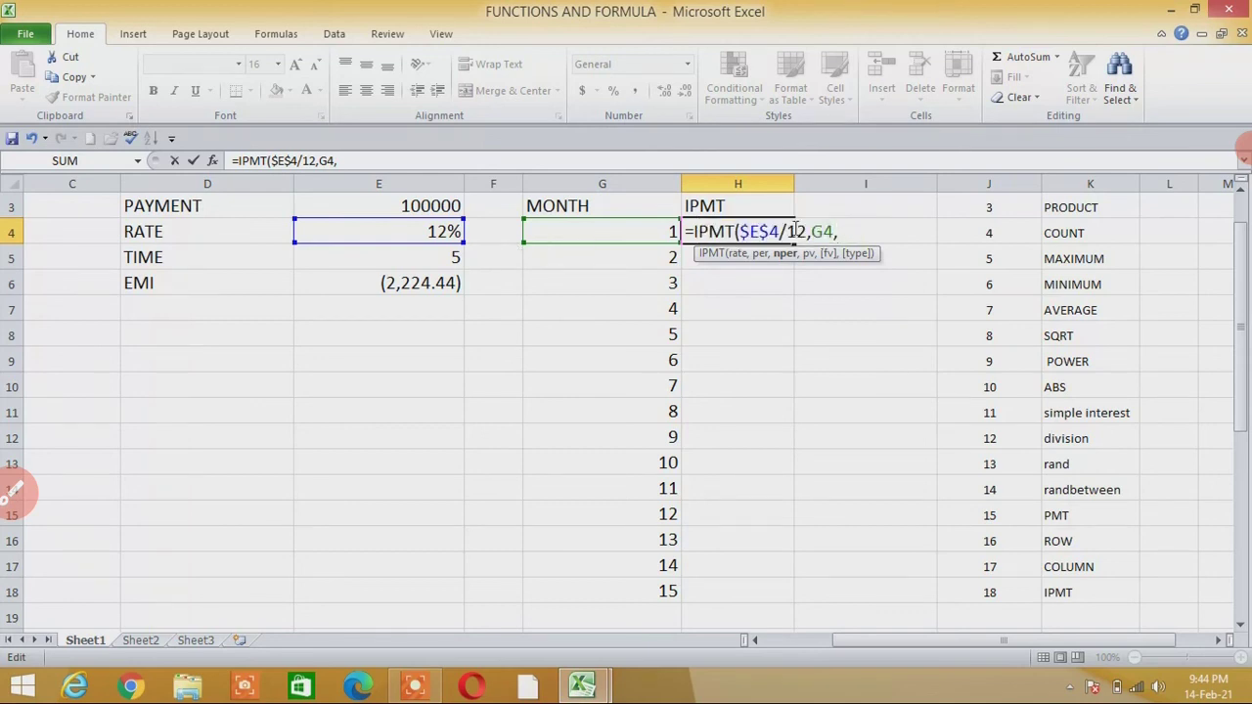
Step: Finish the formula as =IPMT($E$4/12,G4,$E$5*12,E3), returning ($1,000.00)
left_click(388, 263)
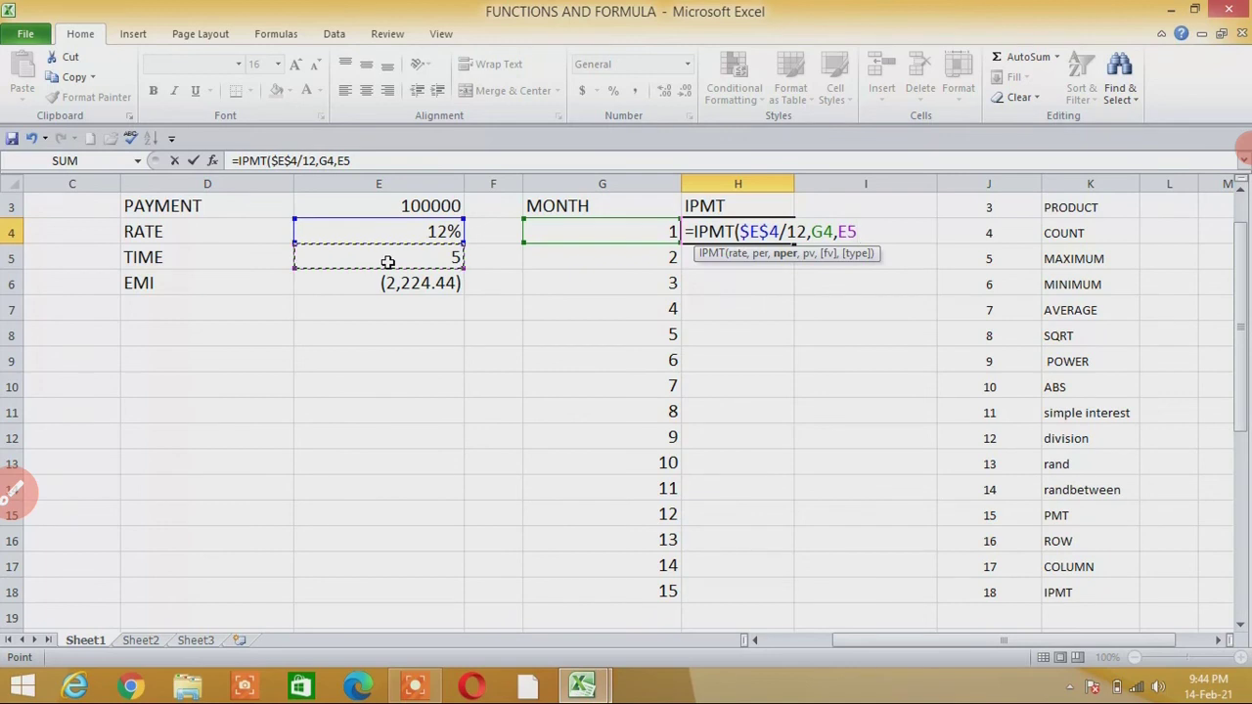
key("F4")
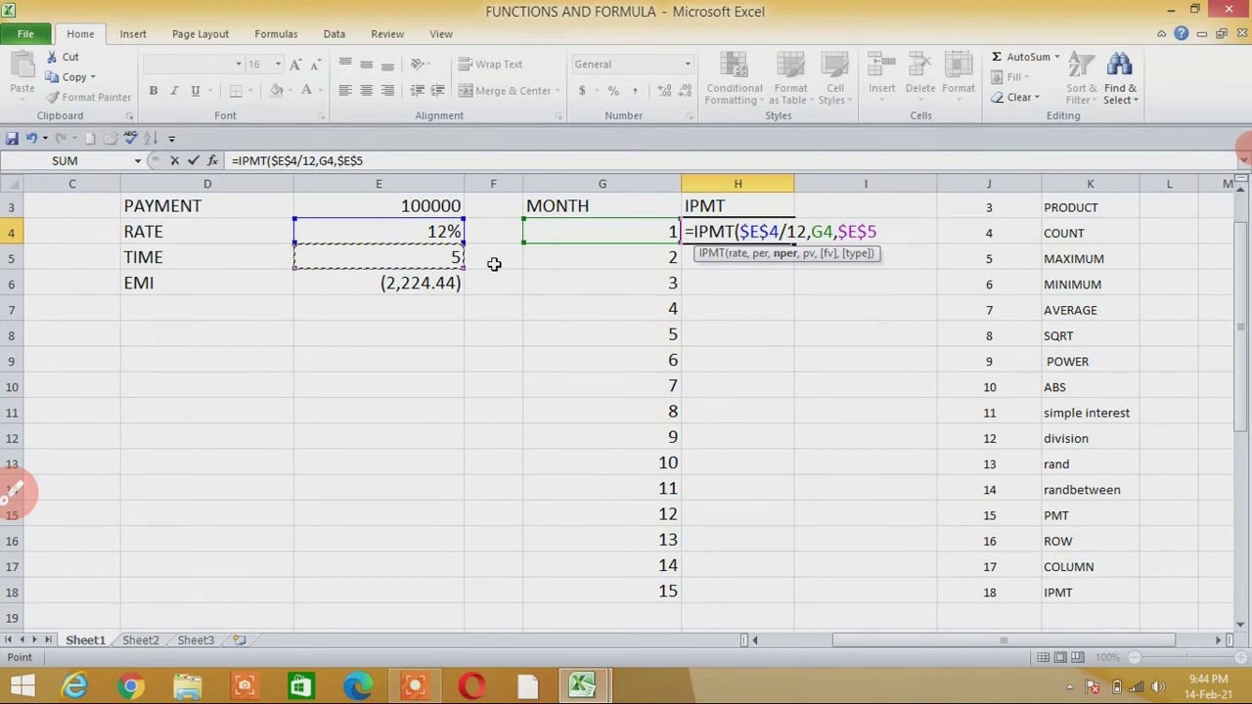
type("*12")
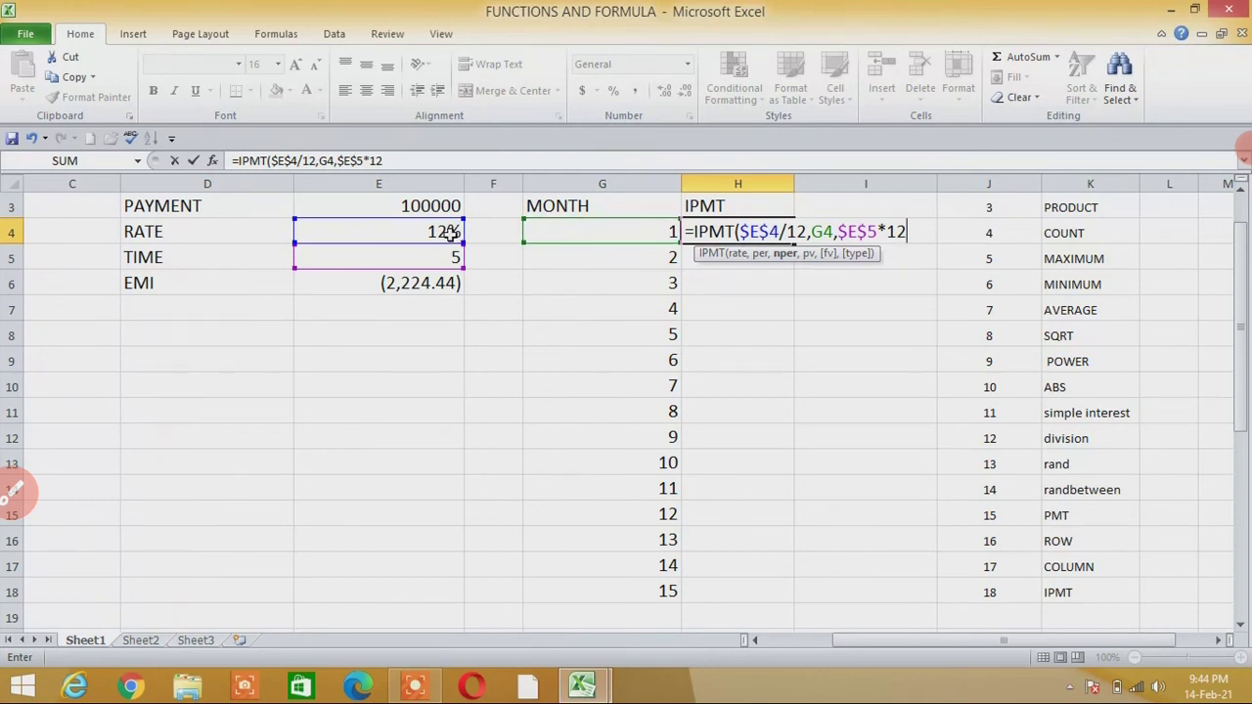
type(",")
left_click(402, 207)
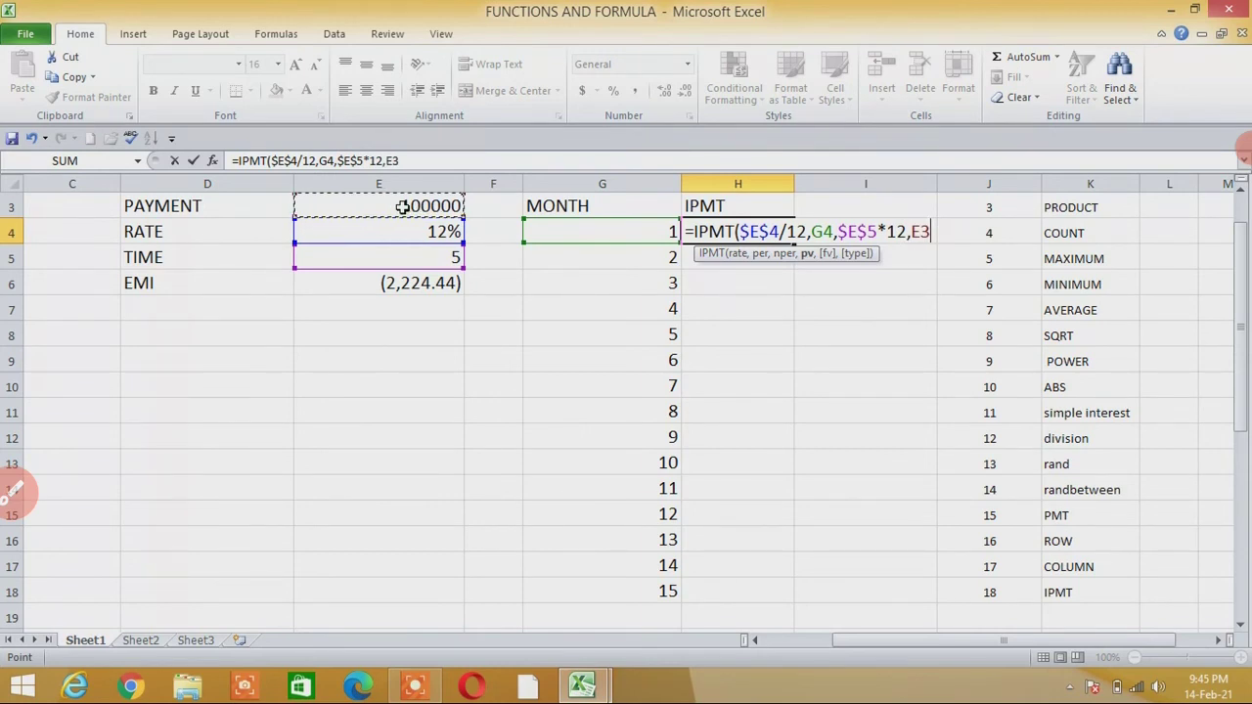
type(")")
key("Return")
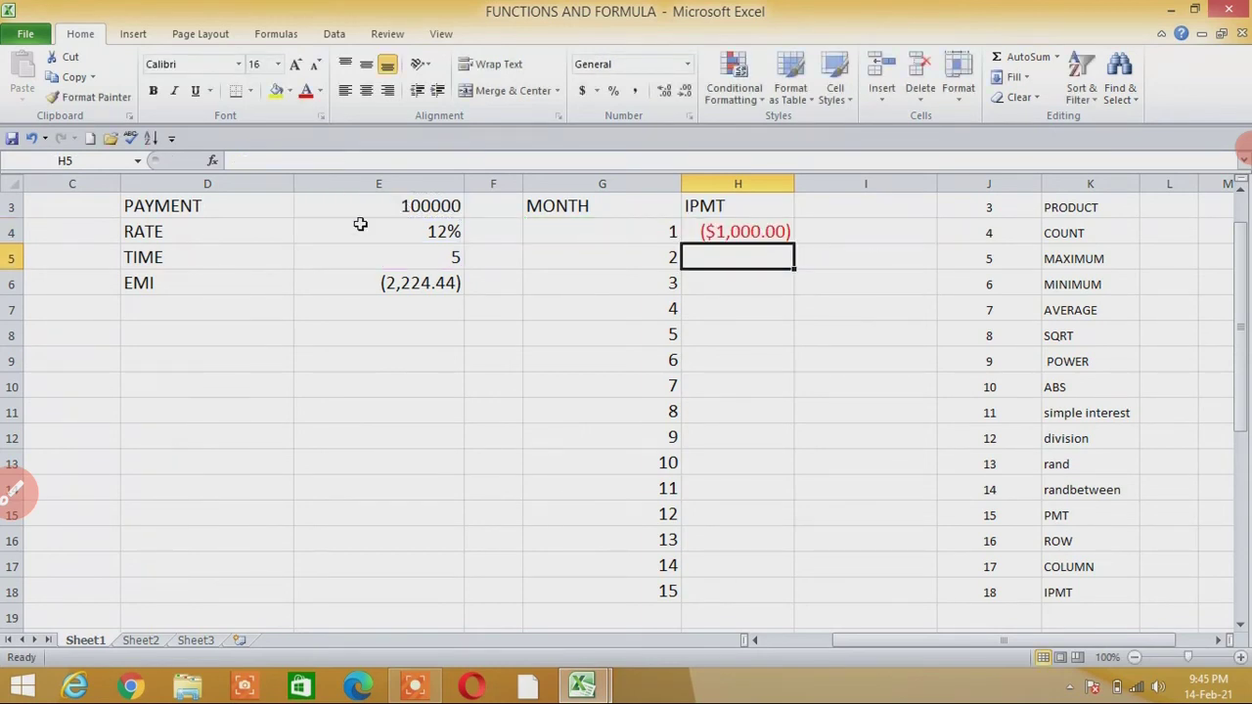
Step: Apply Comma Style to H4 so the month-1 interest shows as (1,000)
left_click(769, 230)
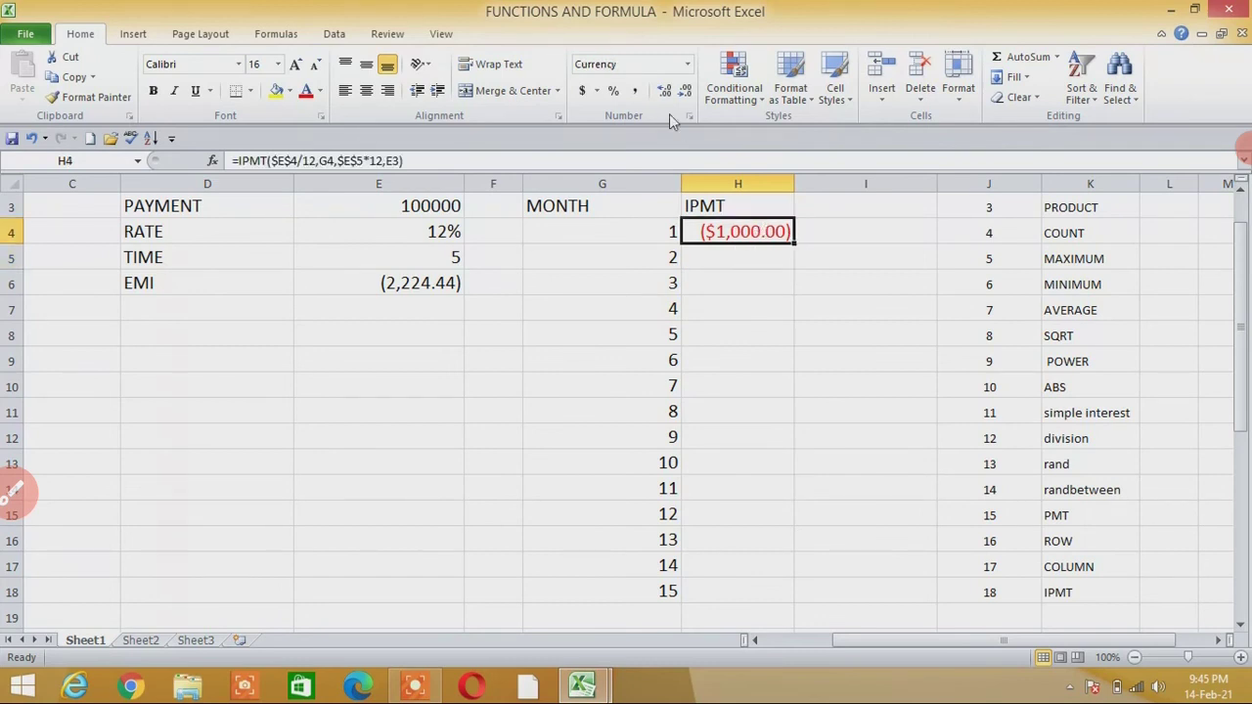
left_click(634, 90)
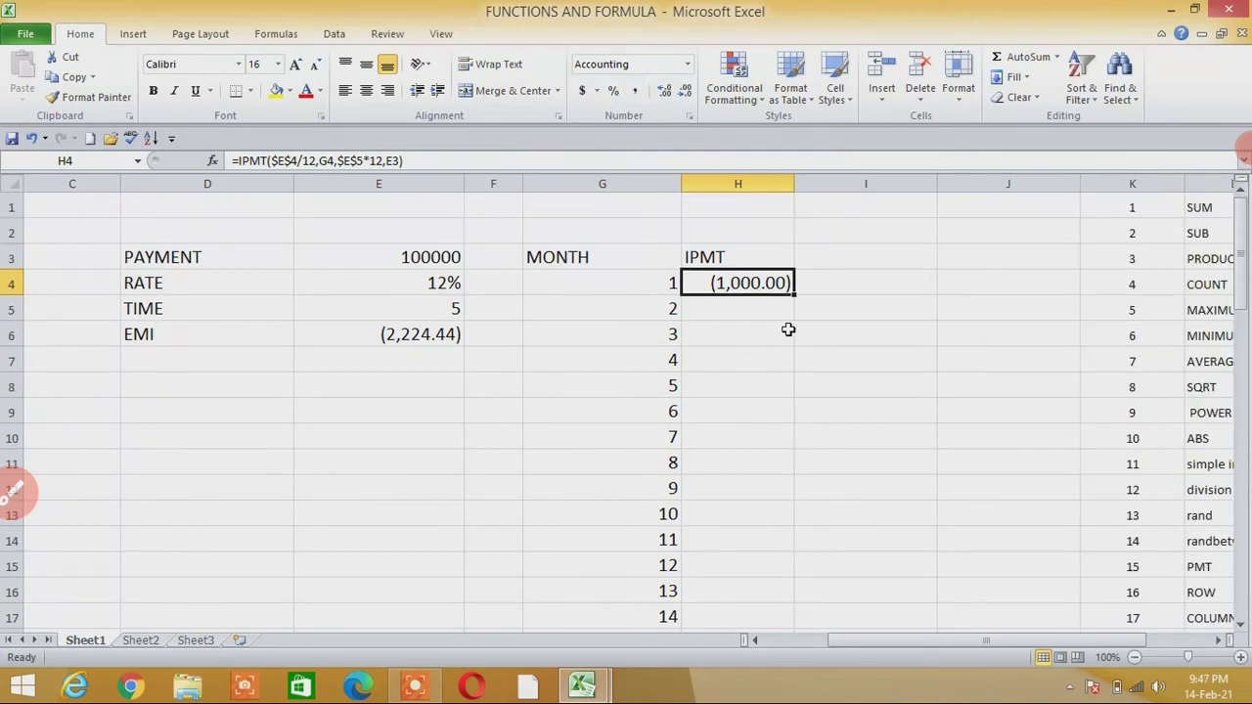
left_click(773, 367)
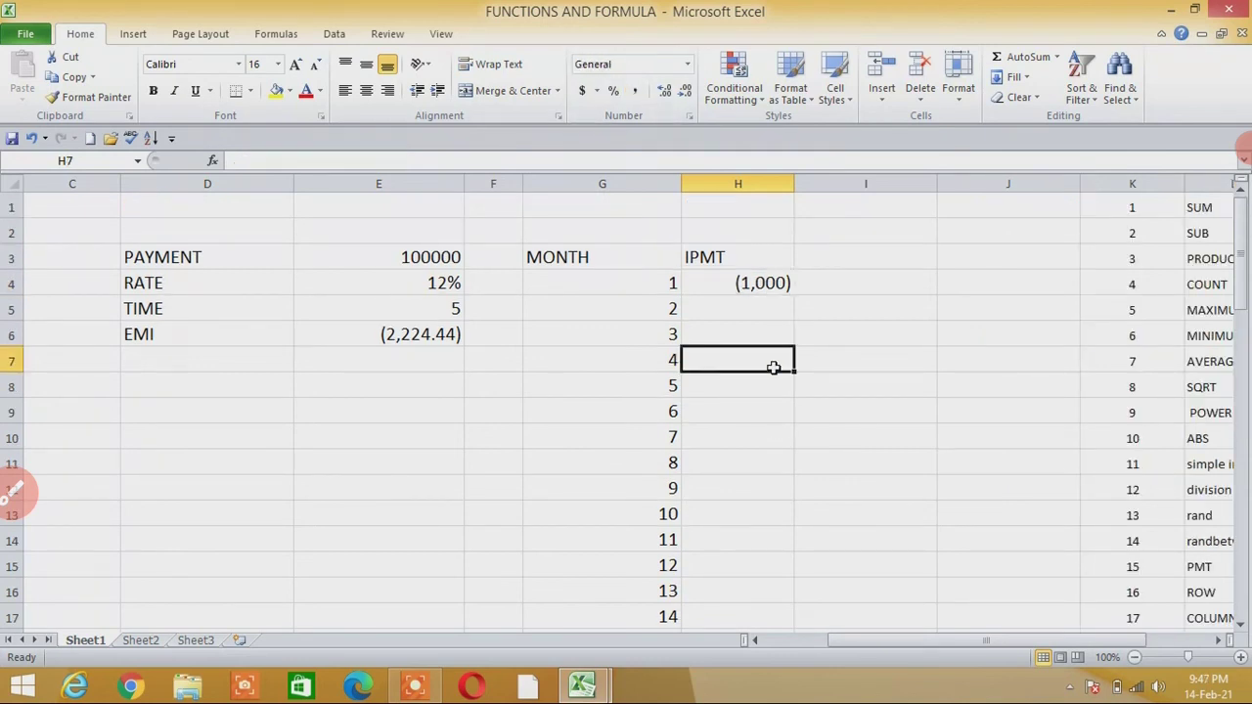
left_click(755, 282)
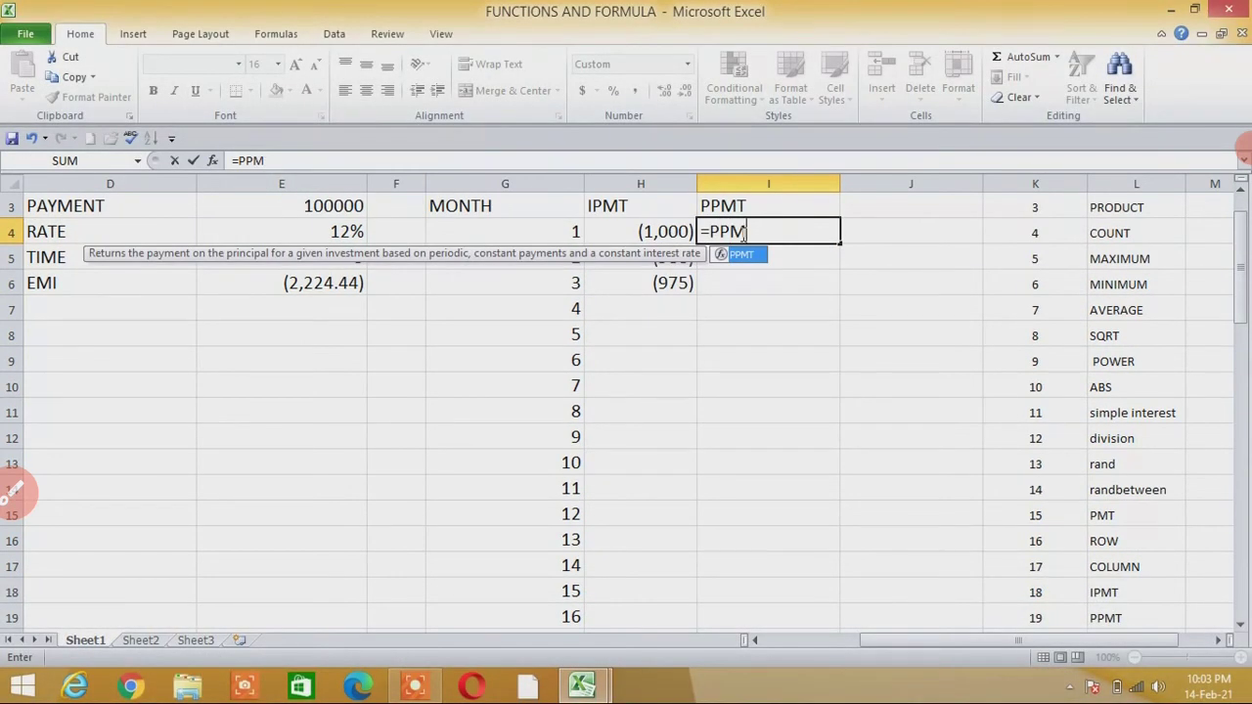
Step: Begin I4's PPMT formula with the $E$4/12 rate and G4 as the period
type("(")
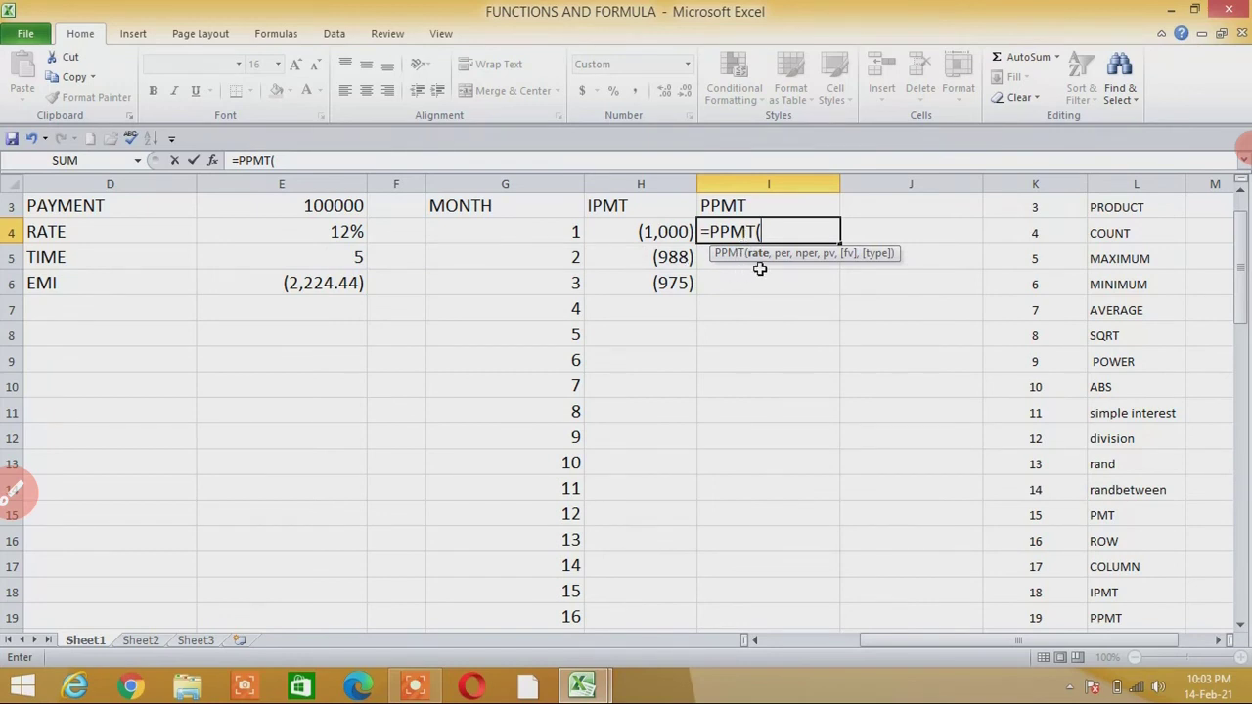
left_click(326, 235)
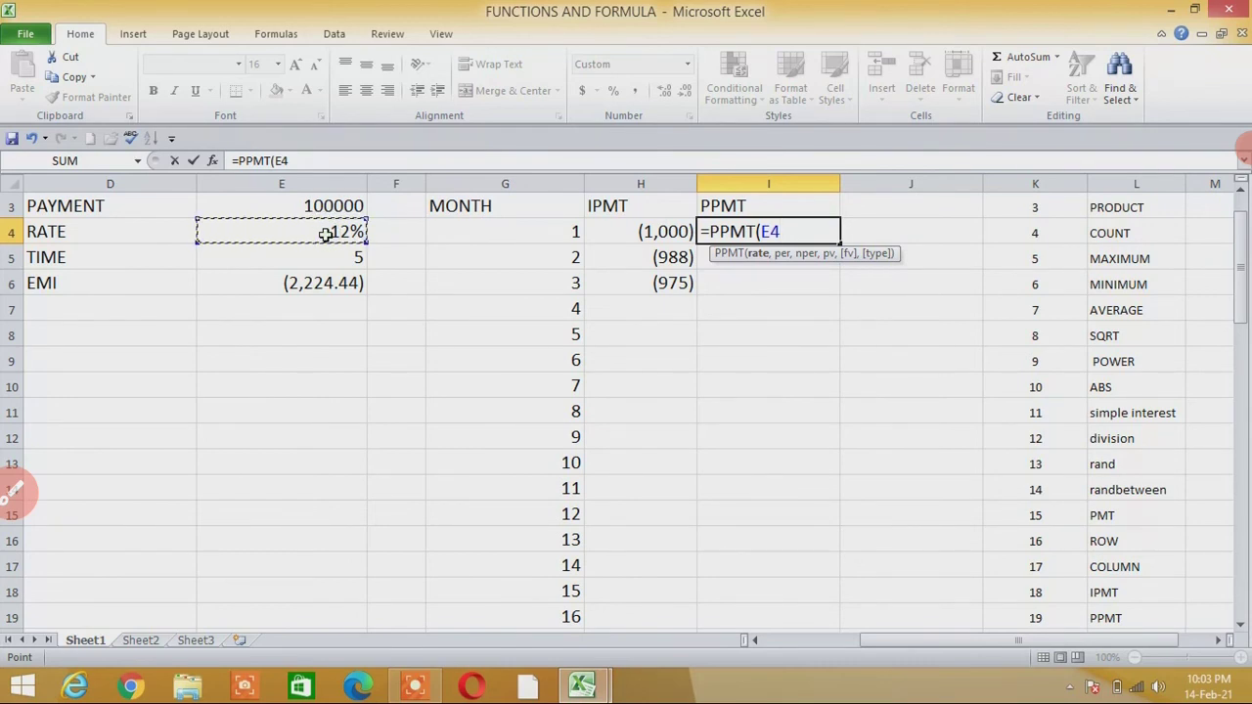
key("F4")
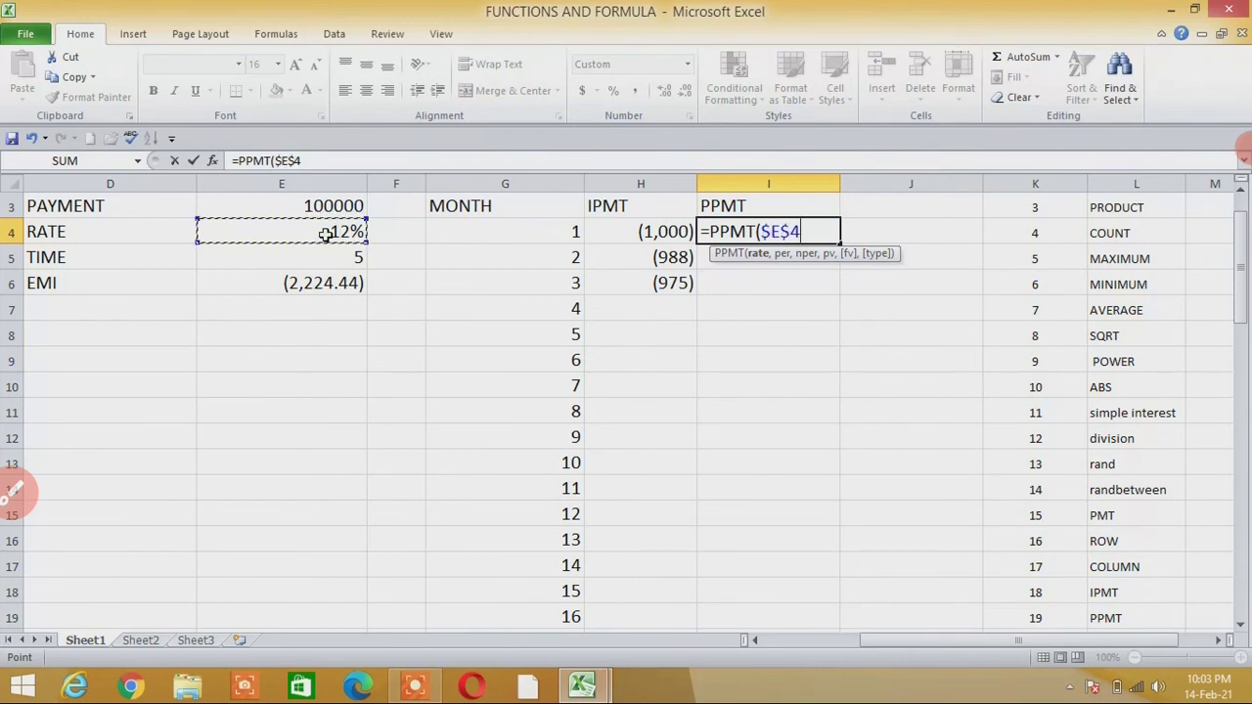
type("/12")
type(",")
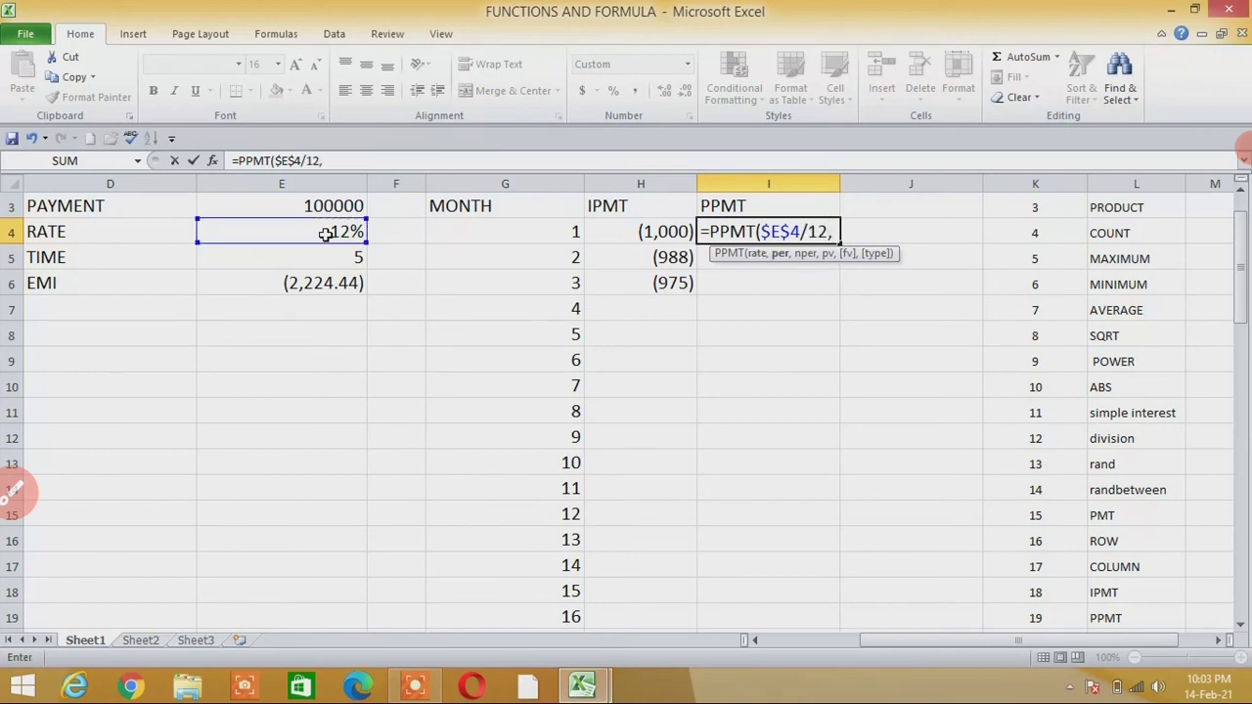
left_click(531, 235)
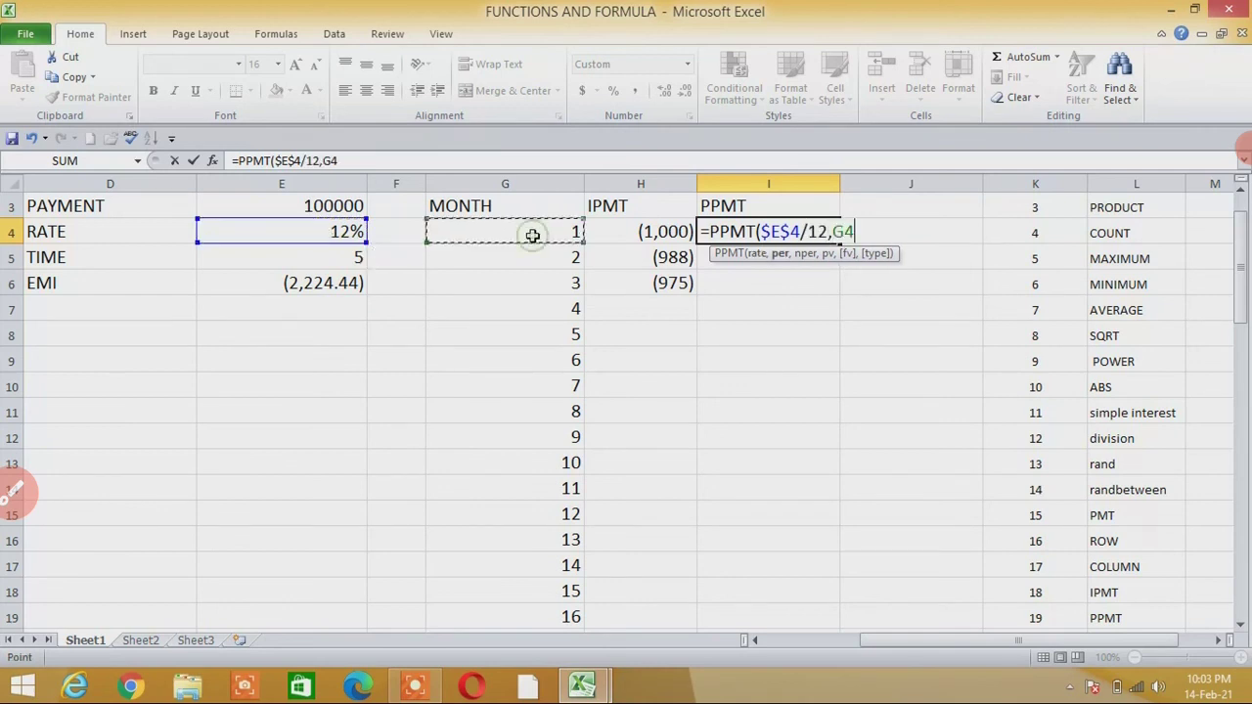
type(",")
Step: Complete it with $E$5*12 periods and $E$3 present value, returning (1,224)
left_click(290, 262)
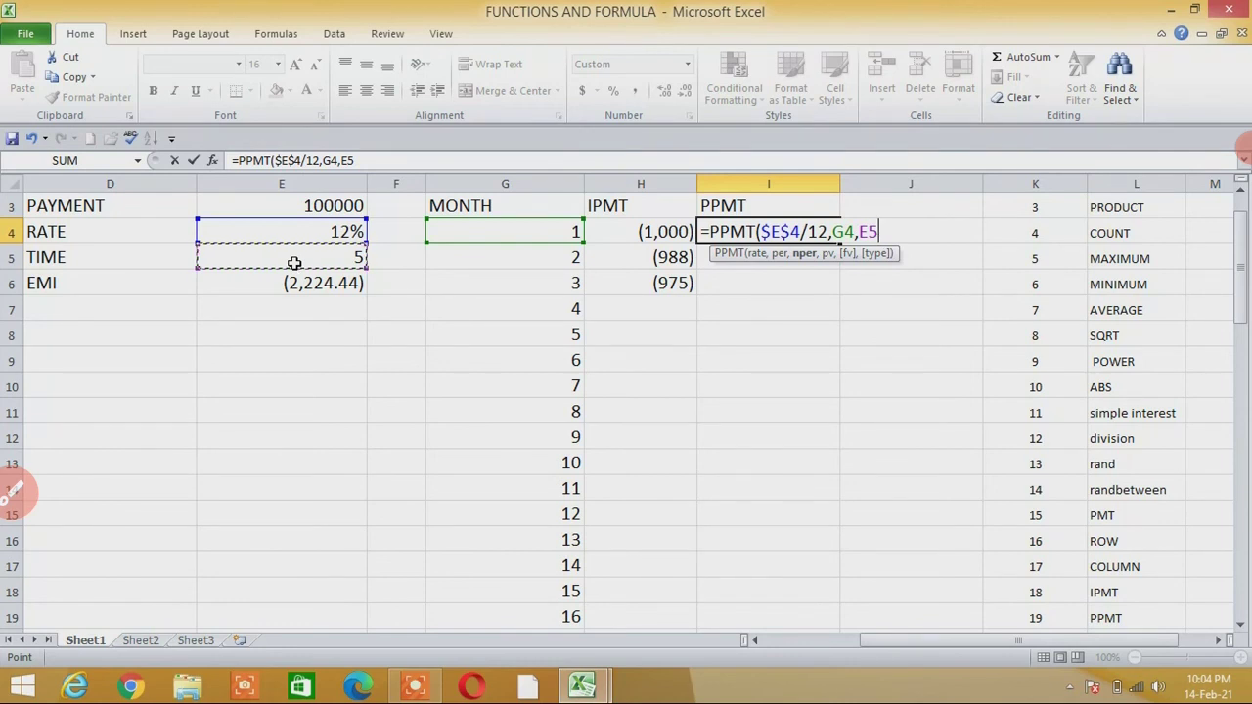
key("F4")
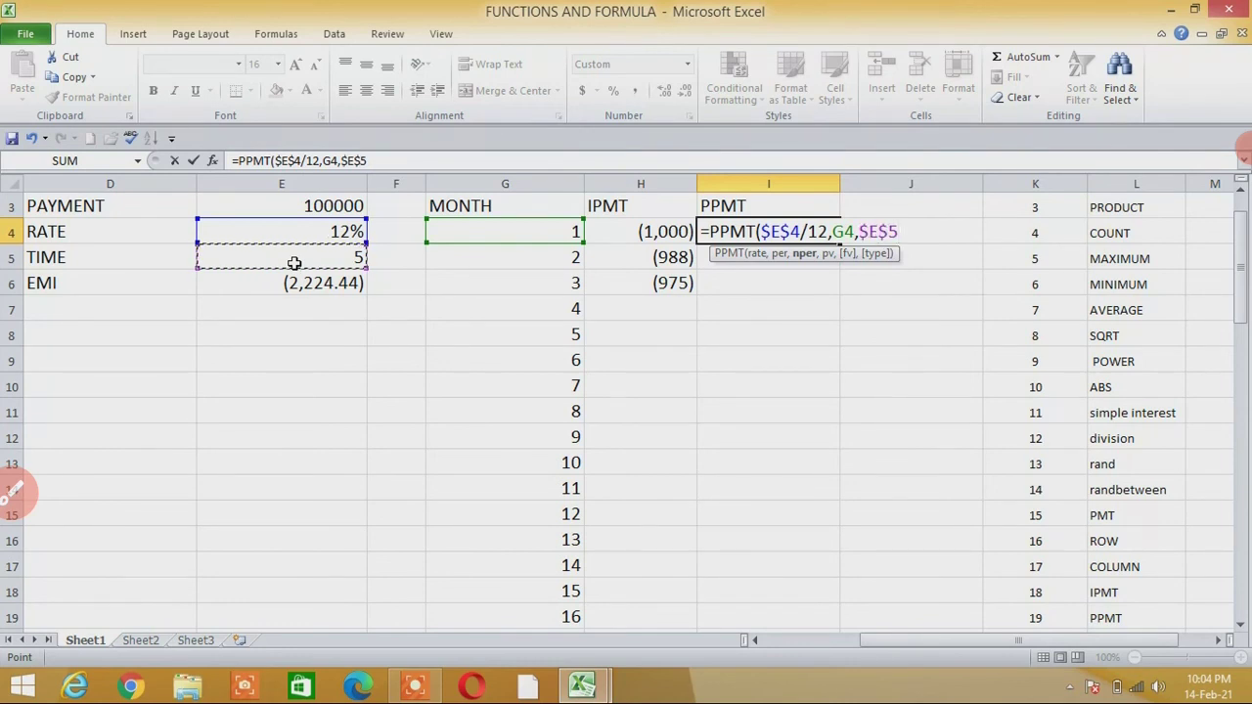
type("*12,")
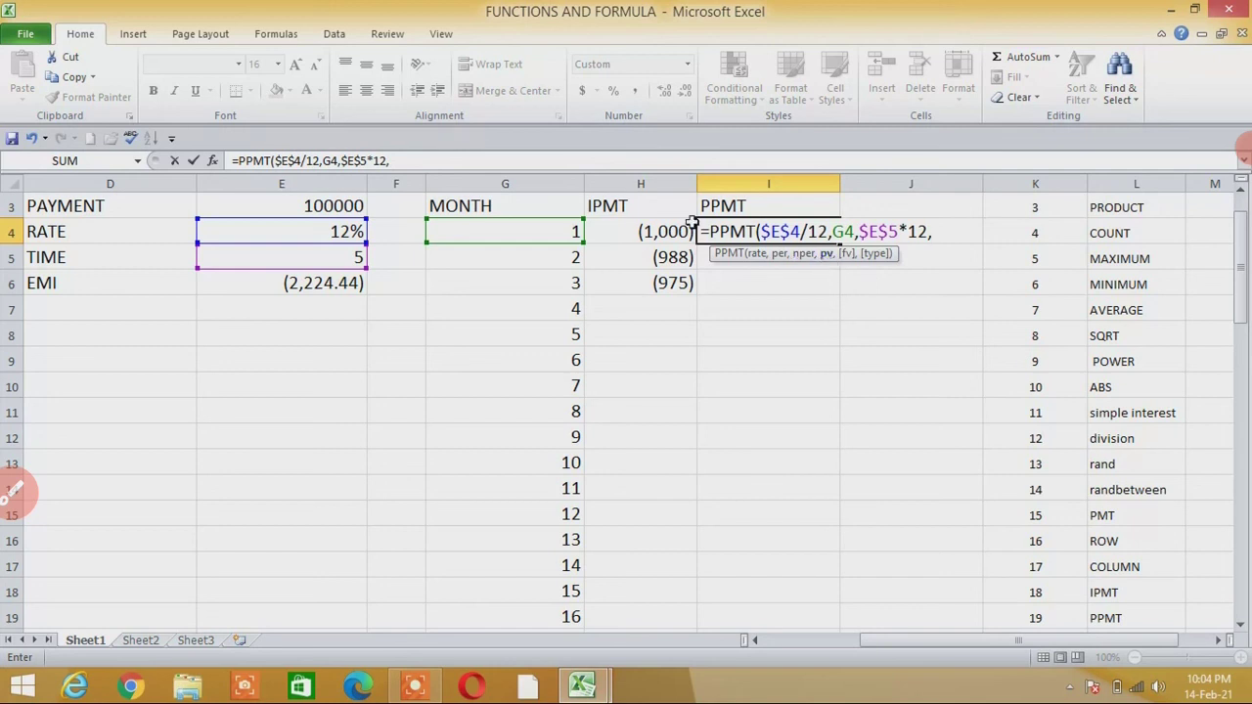
left_click(311, 208)
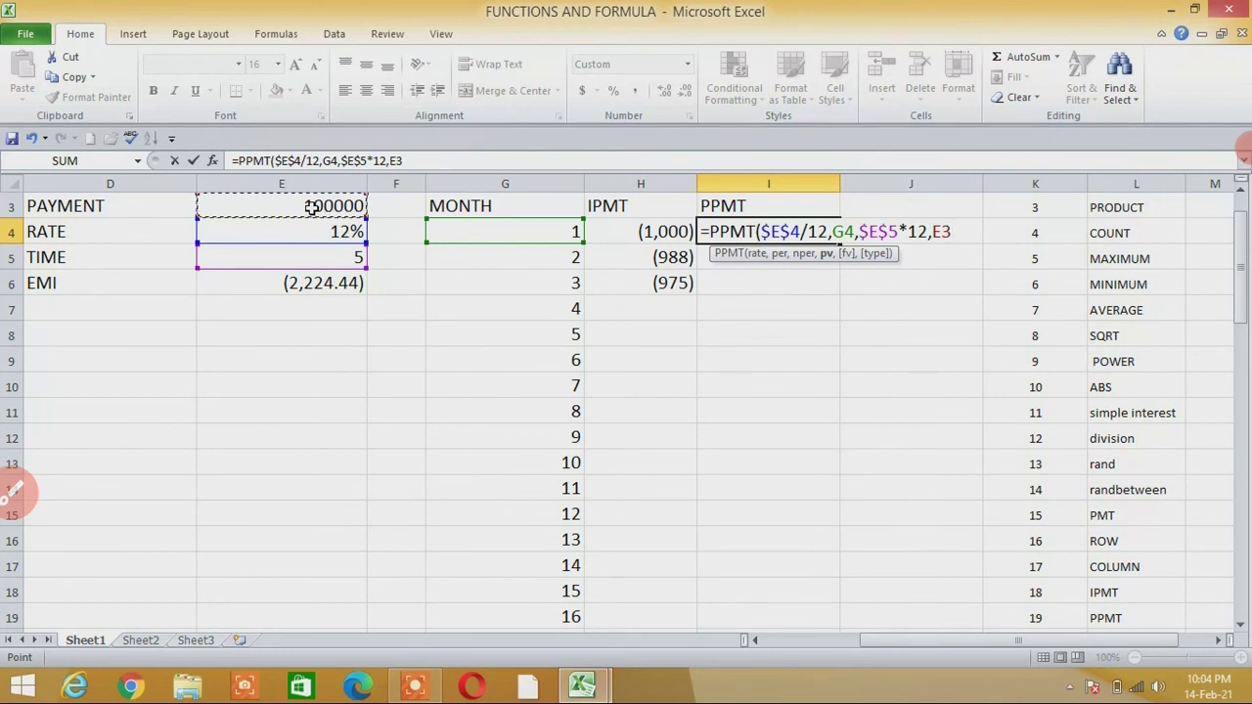
key("F4")
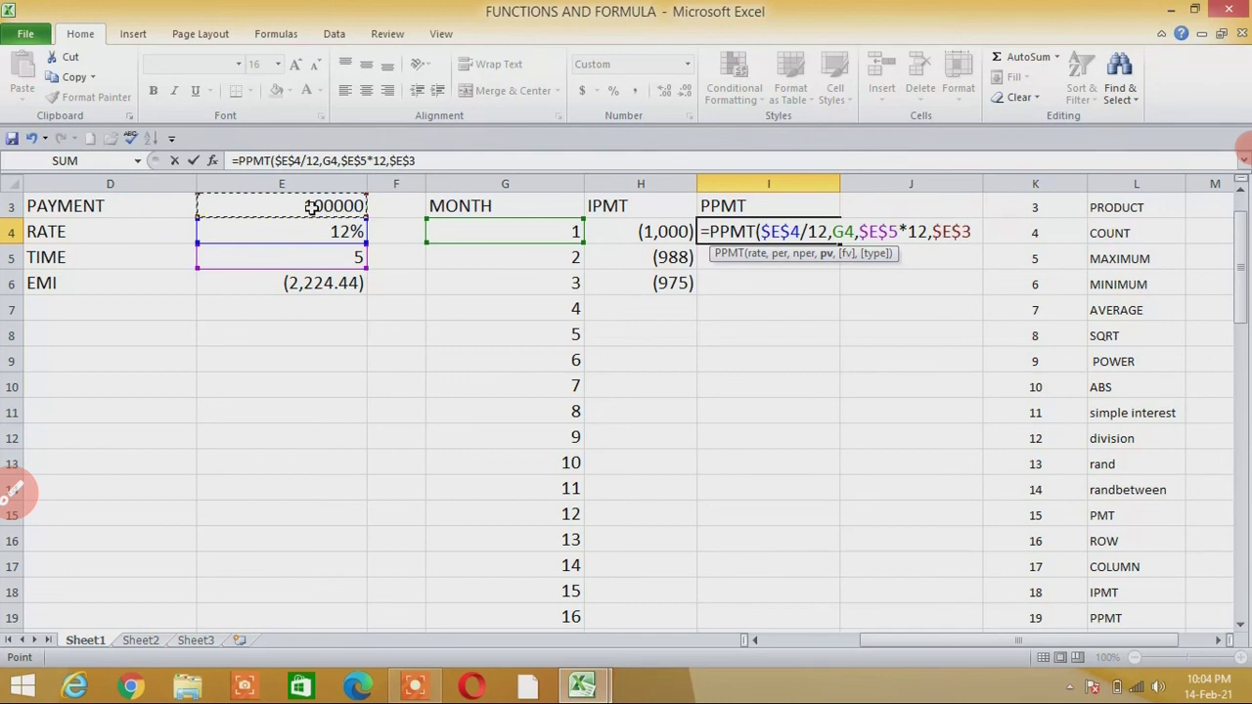
type(")")
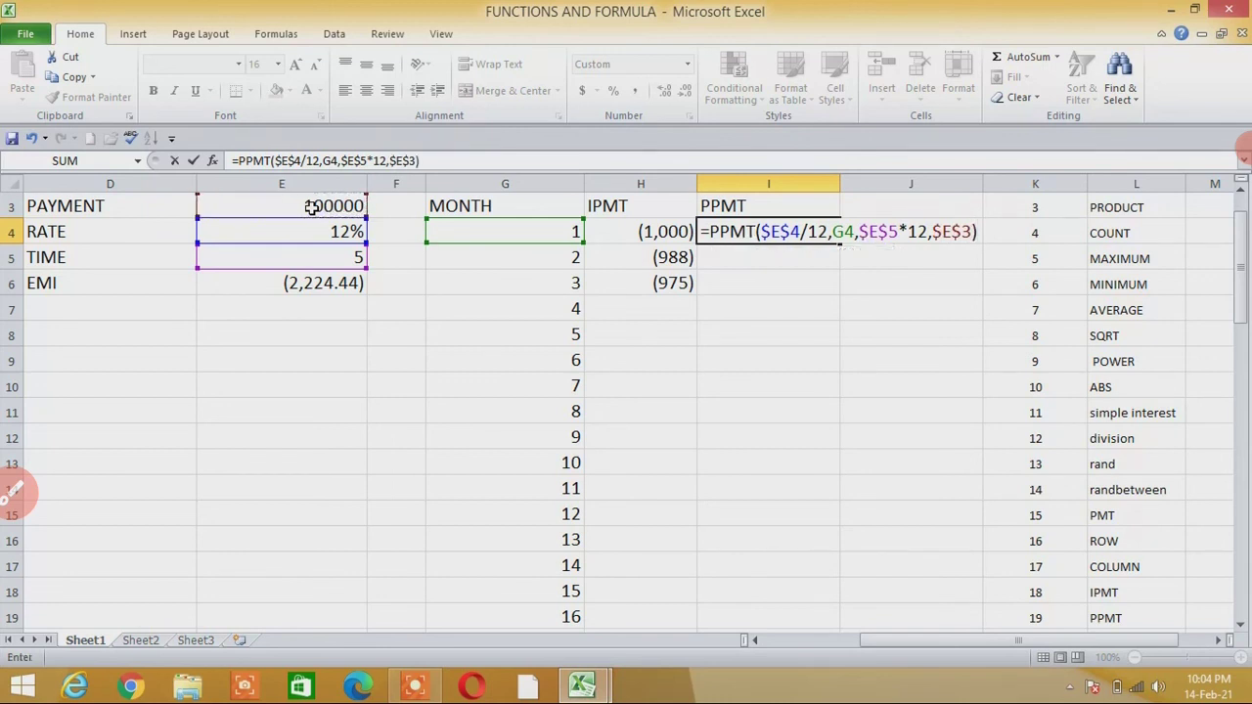
key("Return")
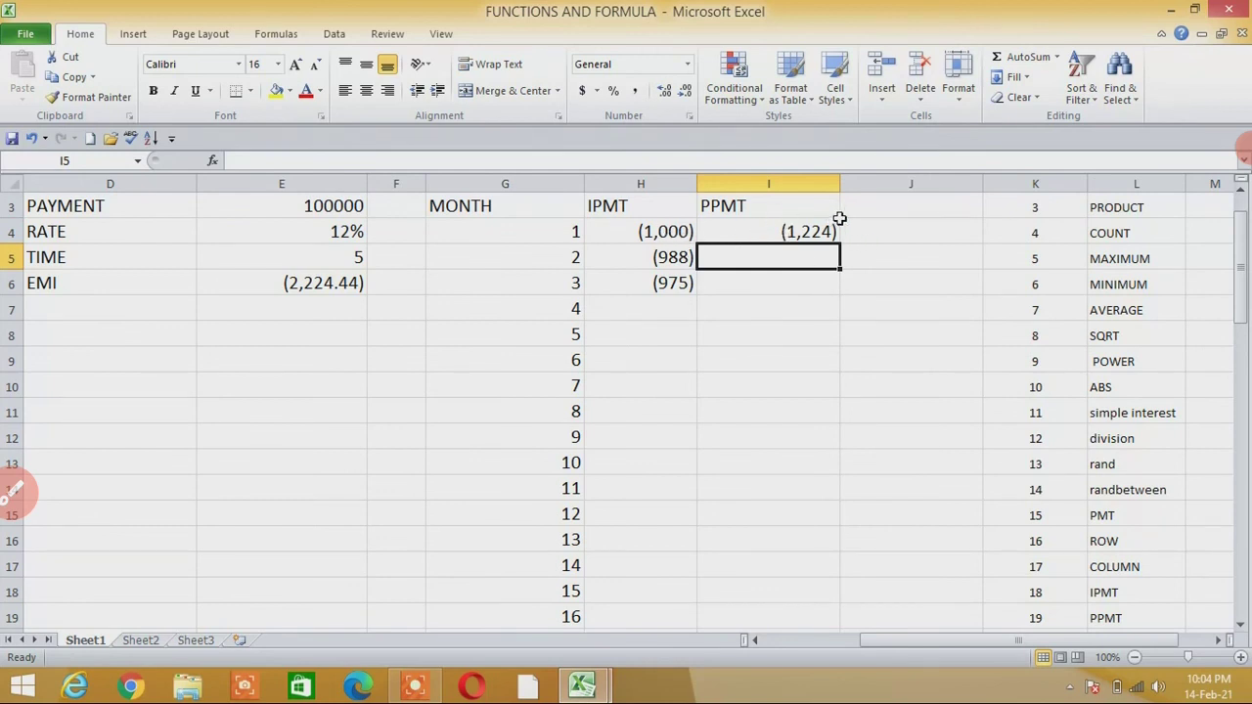
Step: Add a TOTAL column heading in J3
left_click(891, 209)
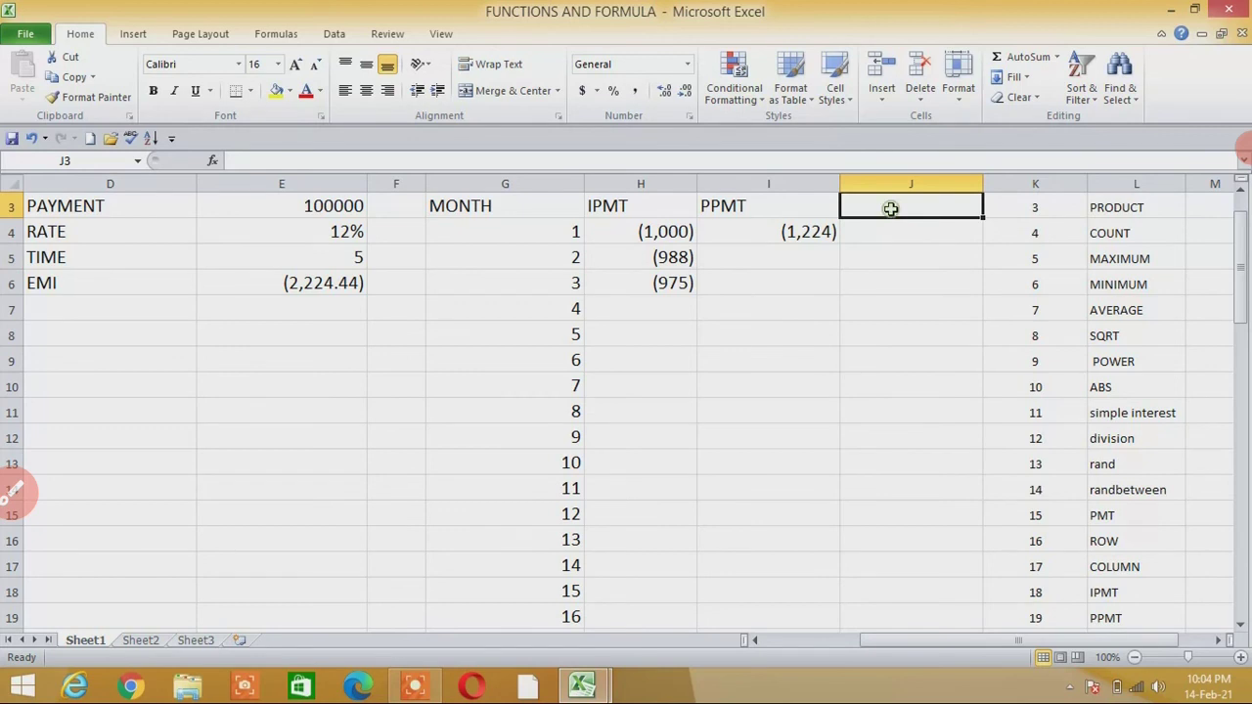
type("TOTAL")
left_click(866, 235)
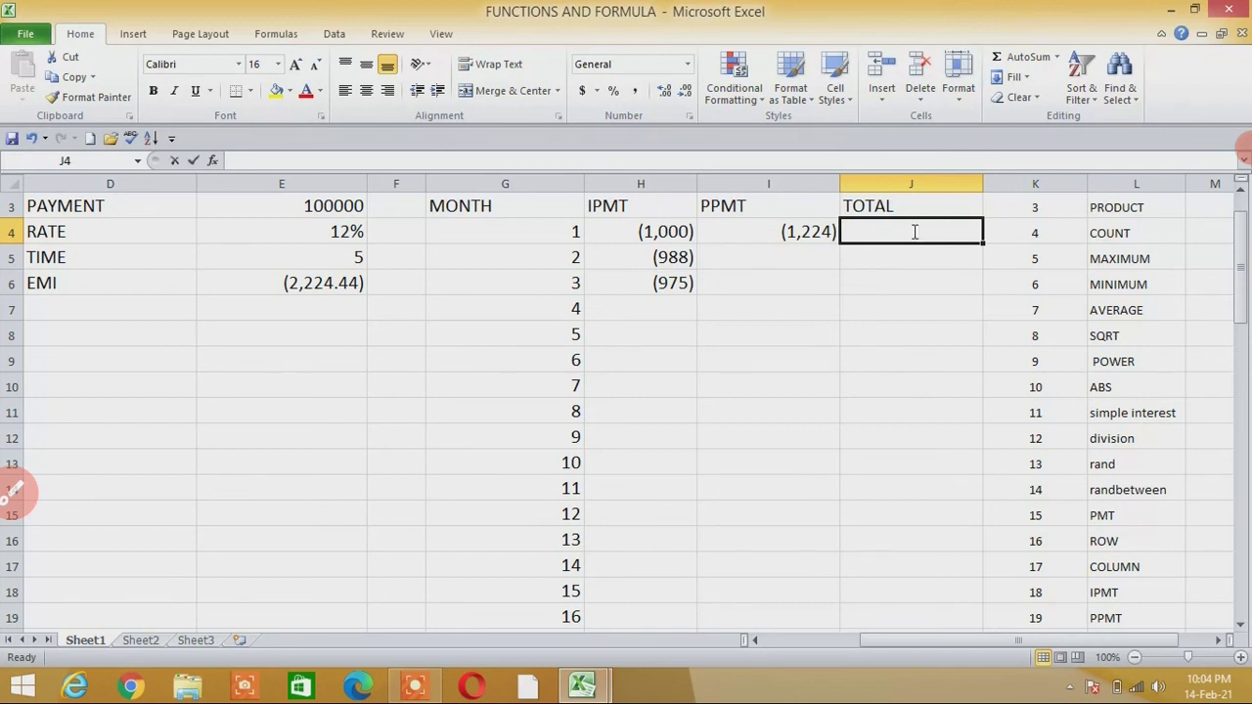
type("=")
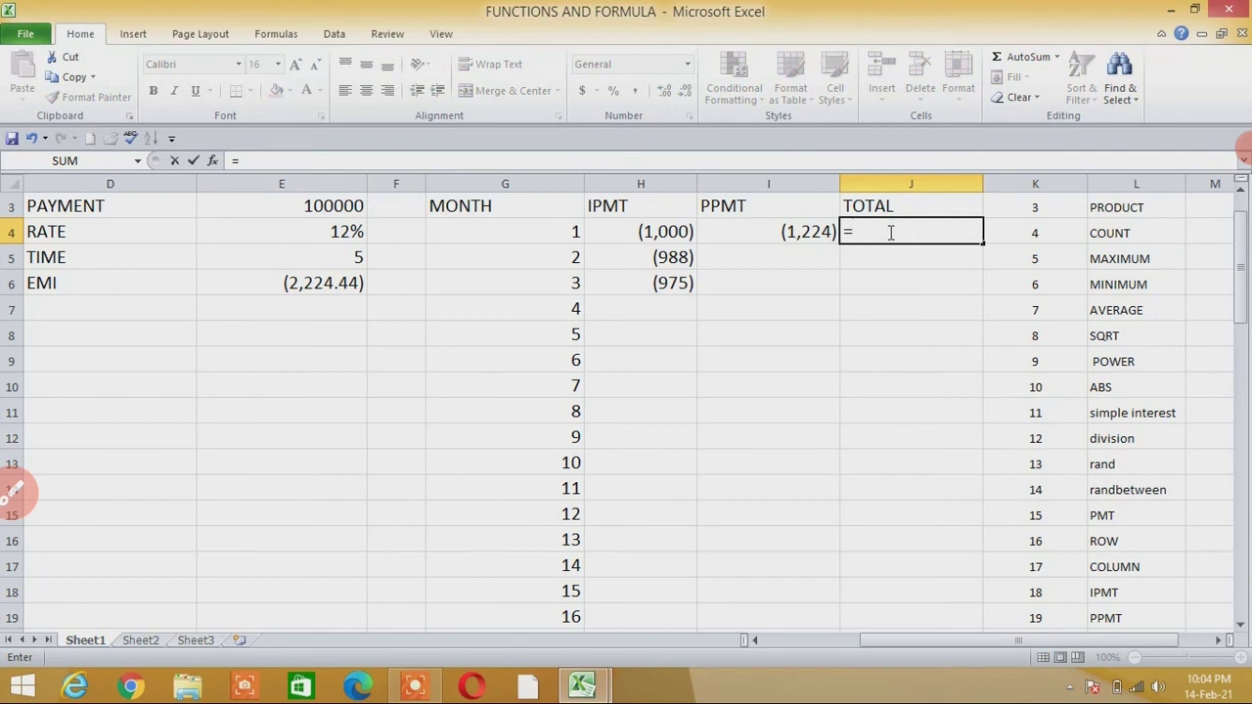
key("Escape")
Step: Fill the PPMT formula down I4:I63, rising from (1,224) to (2,202)
left_click(782, 235)
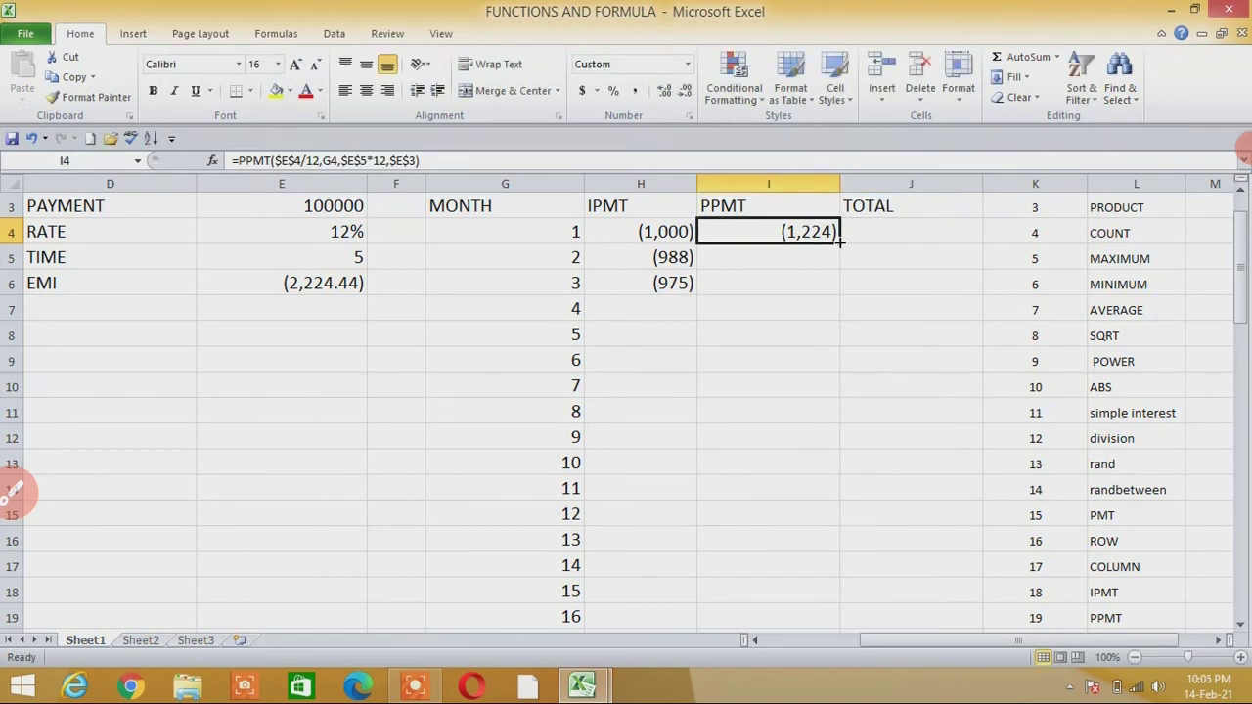
left_click_drag(840, 244, 827, 532)
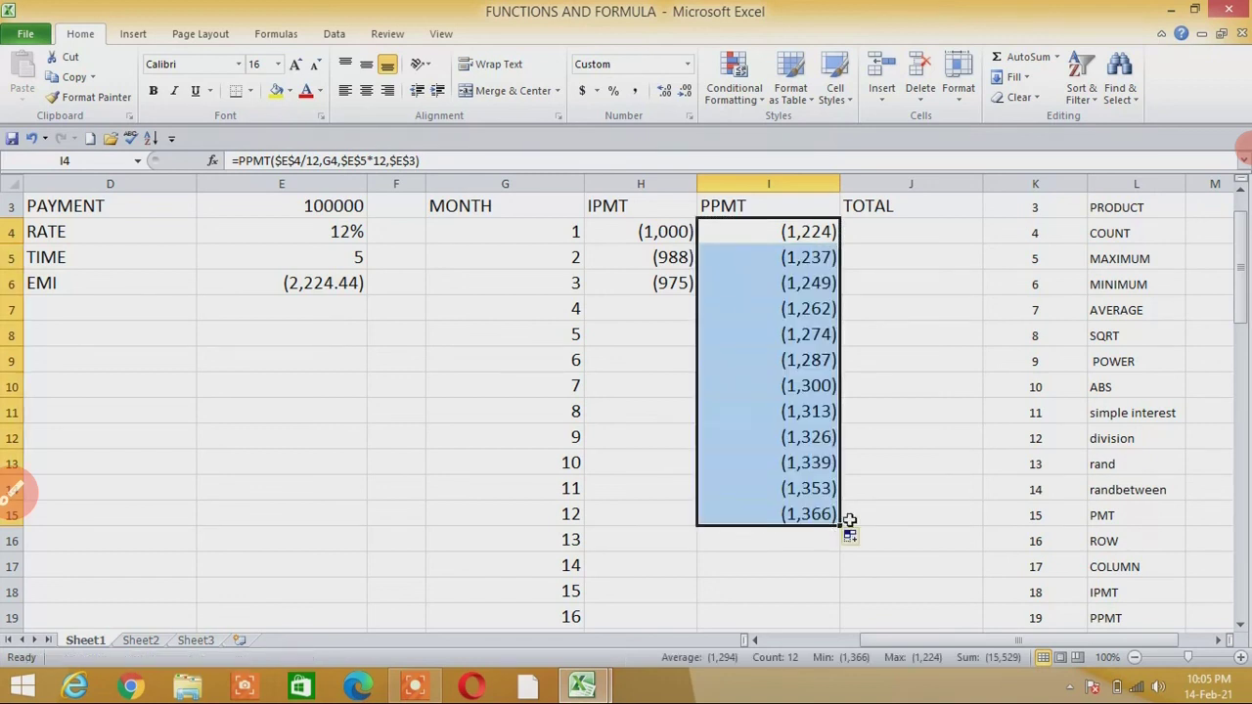
left_click_drag(840, 527, 840, 677)
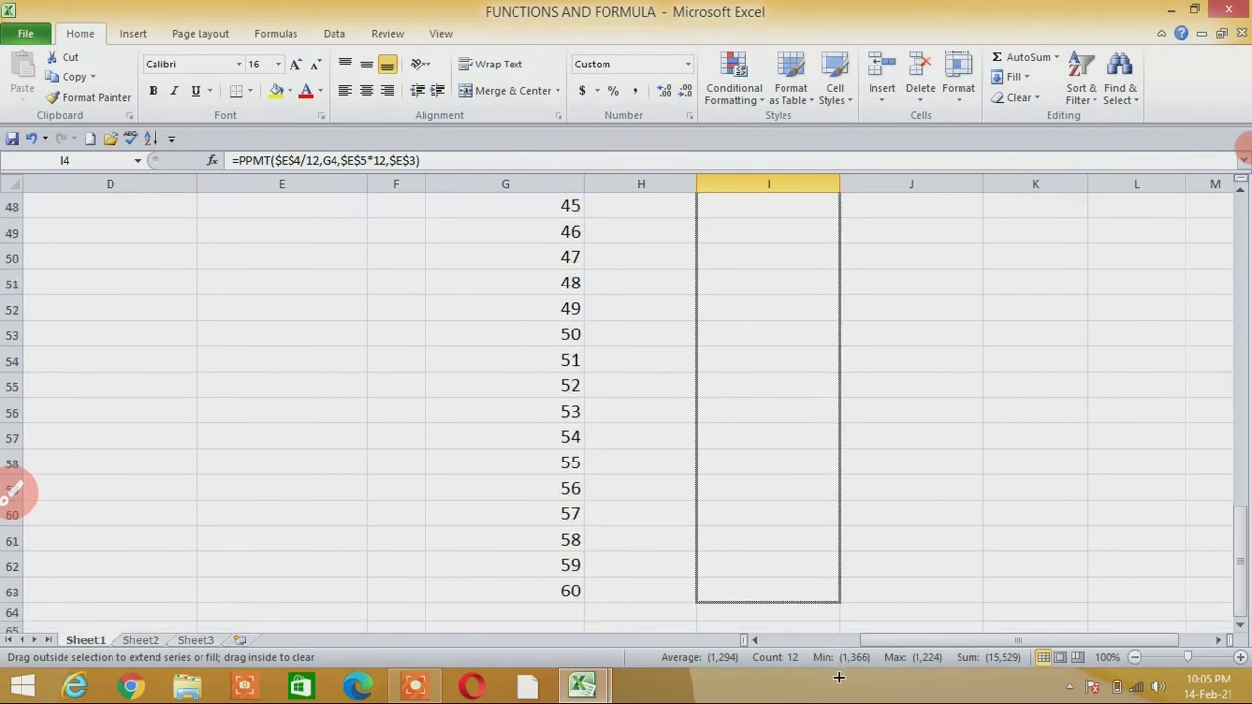
left_click_drag(829, 604, 832, 607)
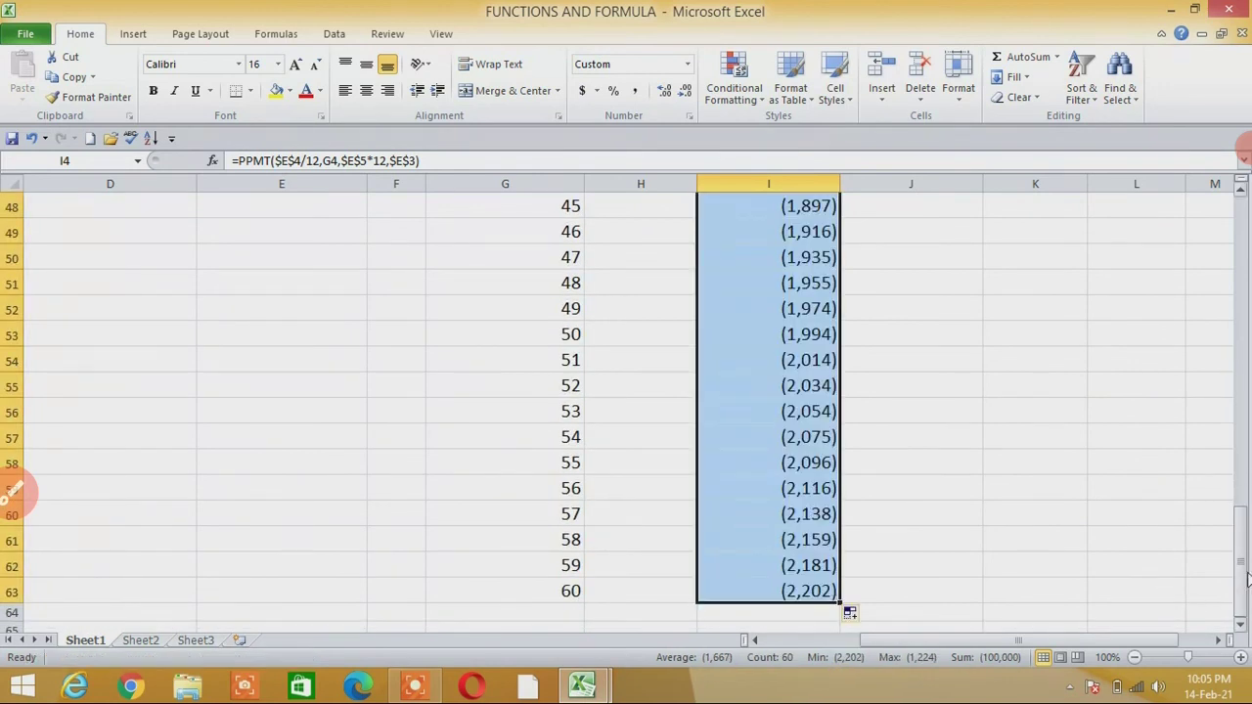
mouse_move(1242, 585)
left_mouse_down()
mouse_move(1241, 286)
mouse_move(1043, 313)
left_mouse_up()
left_click_drag(1237, 528, 1216, 204)
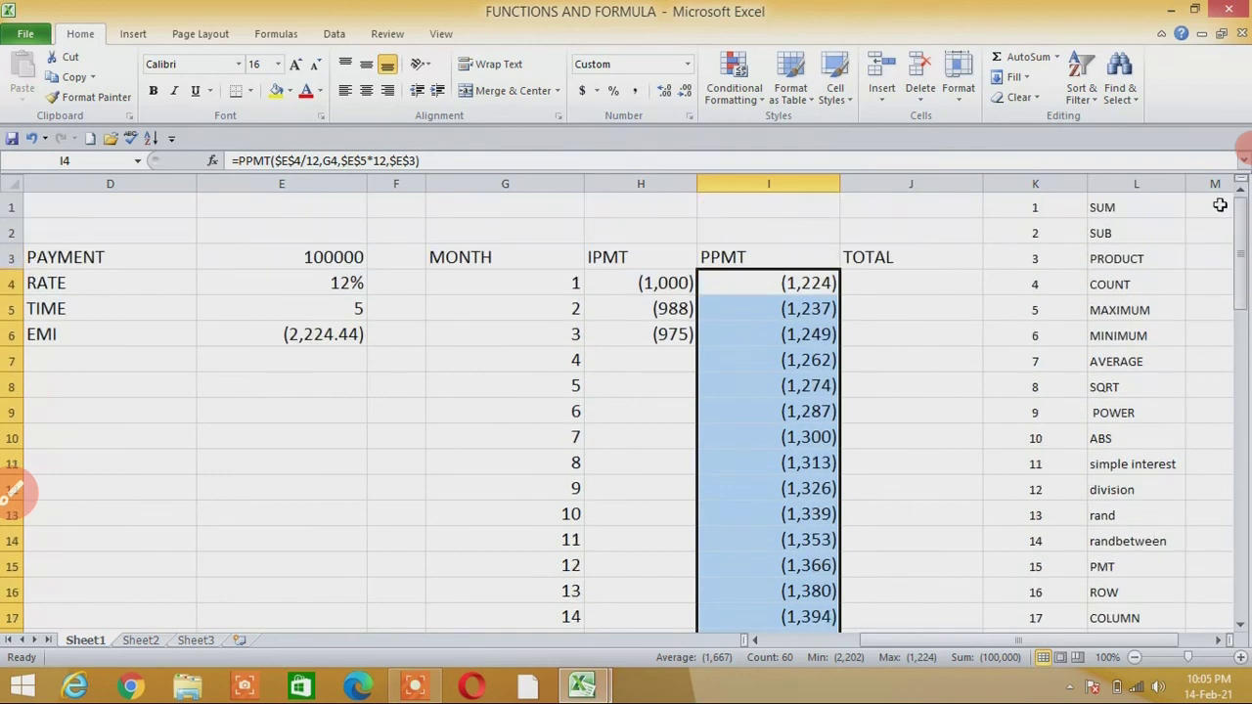
Step: Change the E3 reference in H4's IPMT formula to absolute $E$3
left_click(673, 284)
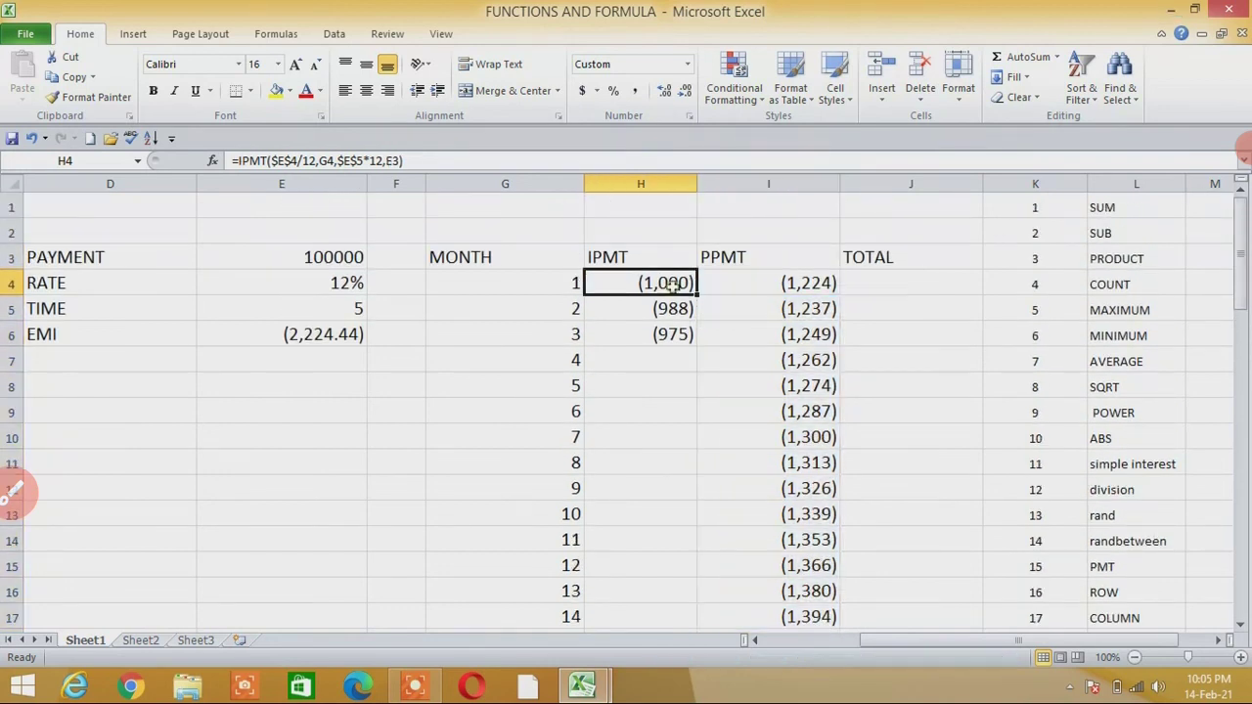
double_click(675, 286)
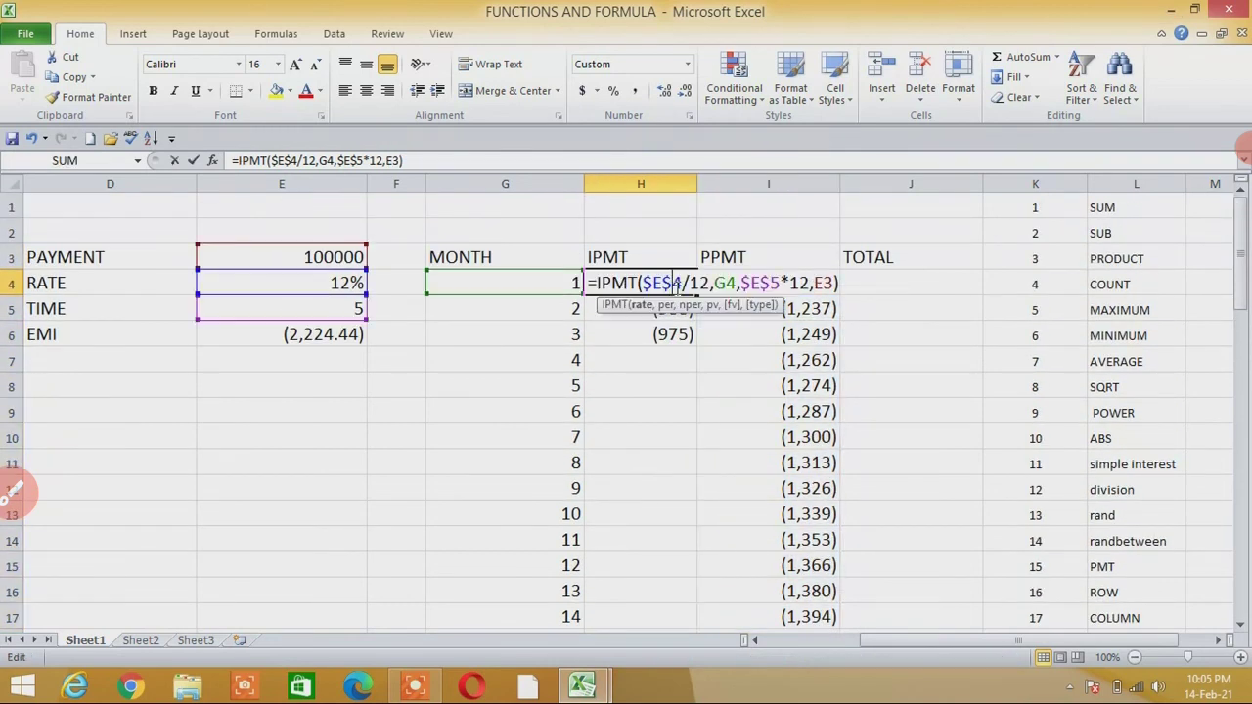
left_click(830, 283)
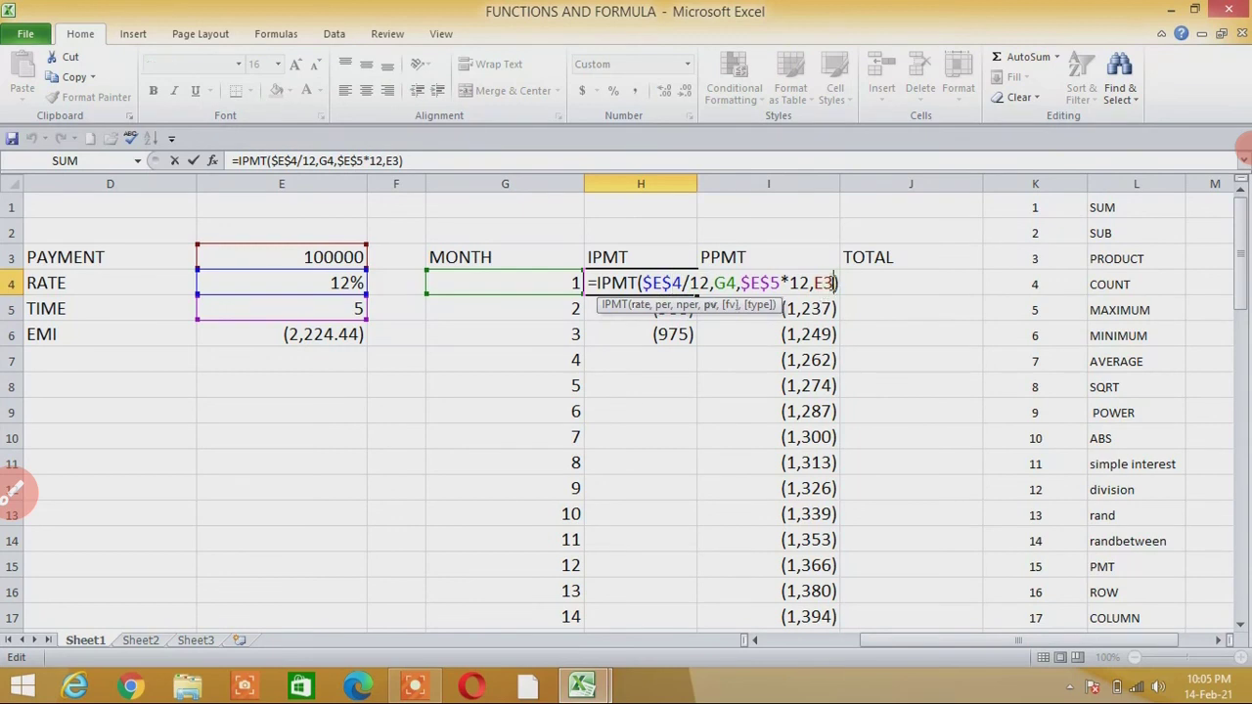
key("F4")
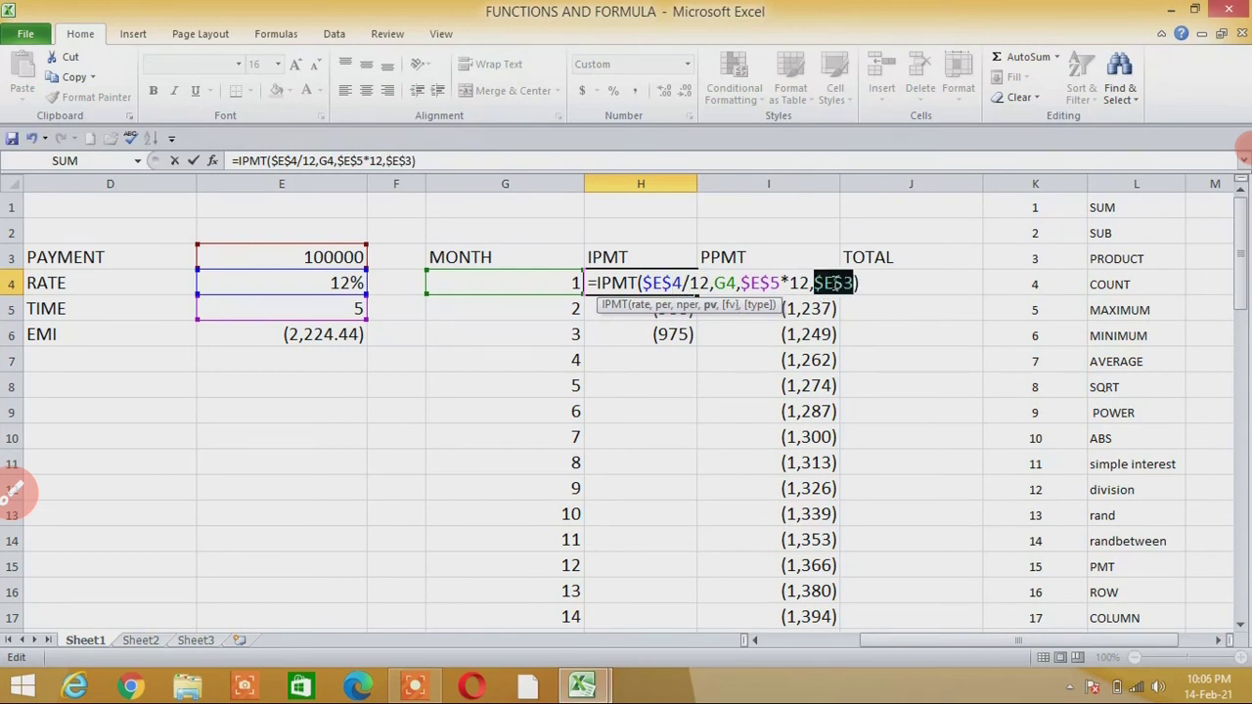
left_click(883, 284)
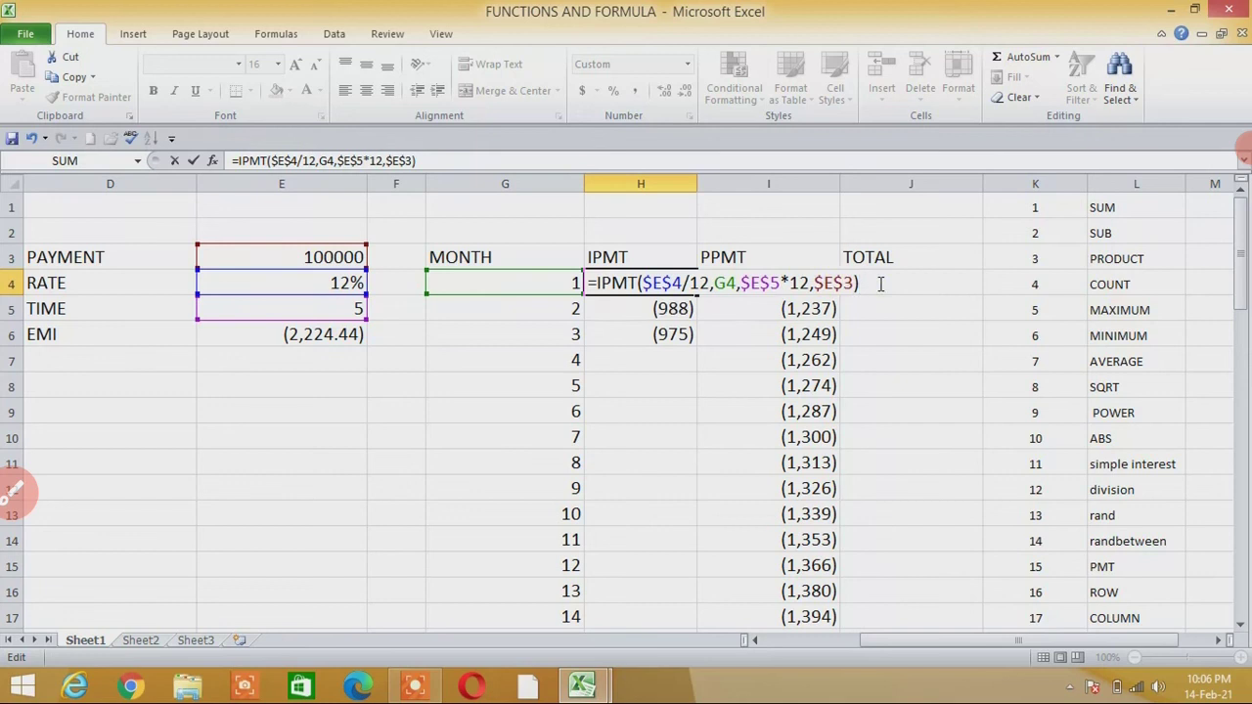
key("Return")
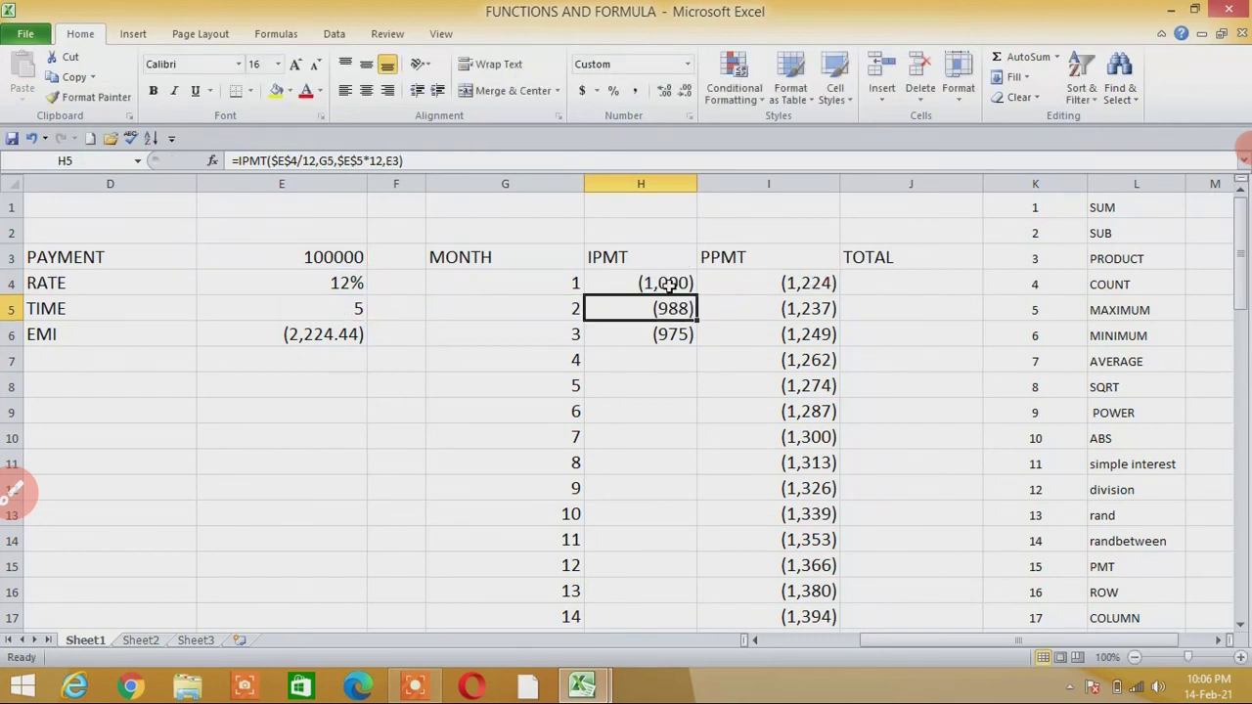
Step: Fill the IPMT formula down H4:H63, falling from (1,000) to (22)
left_click(673, 283)
left_click_drag(696, 294, 689, 698)
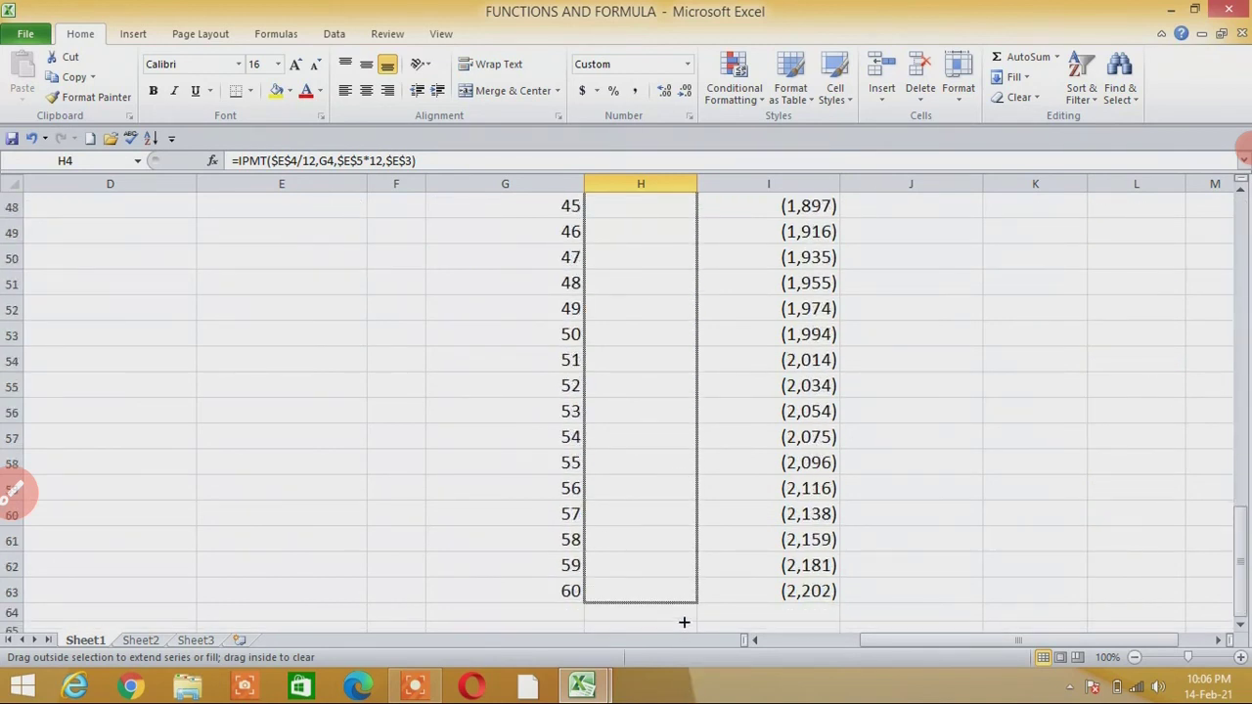
left_click_drag(684, 600, 684, 600)
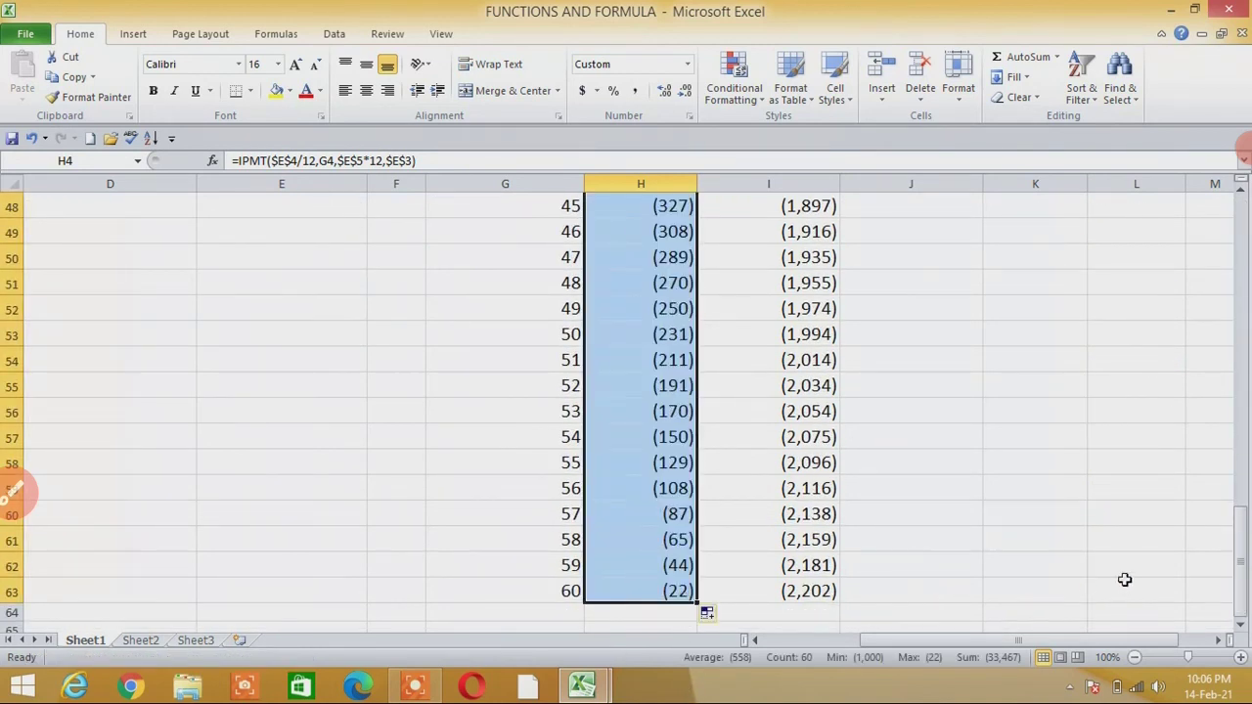
left_click_drag(1245, 572, 1229, 336)
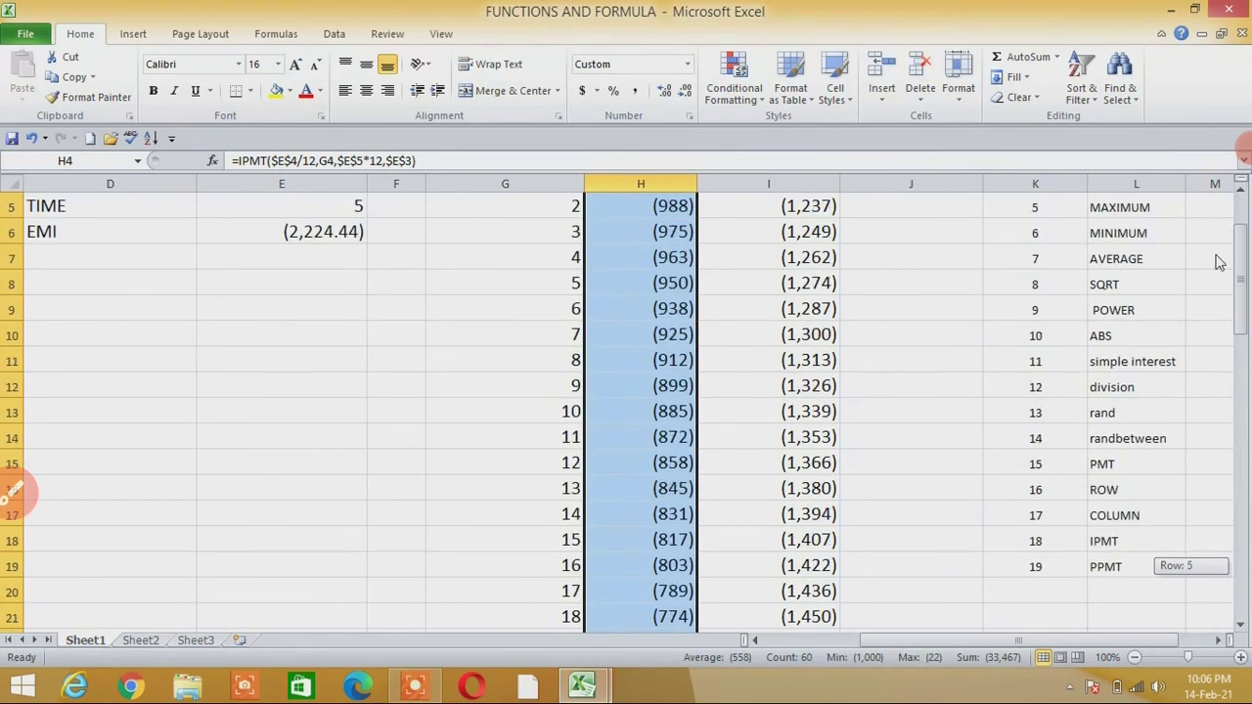
left_click_drag(1229, 336, 1216, 218)
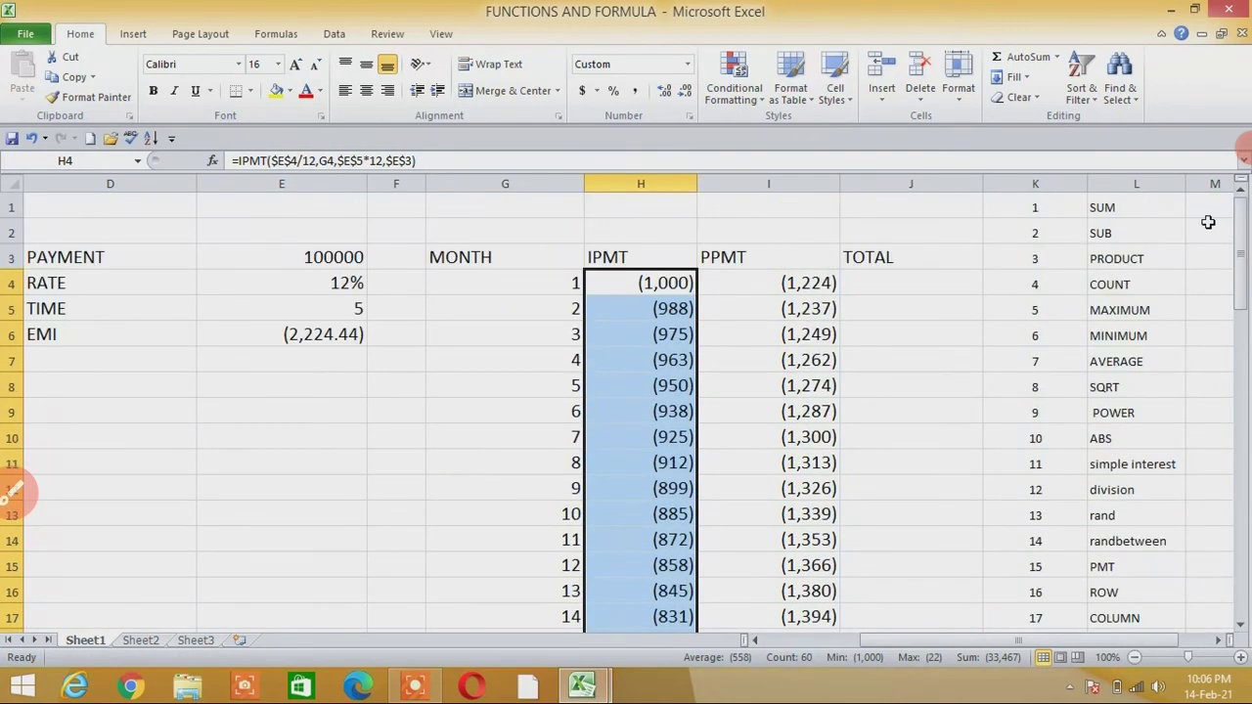
left_click(885, 282)
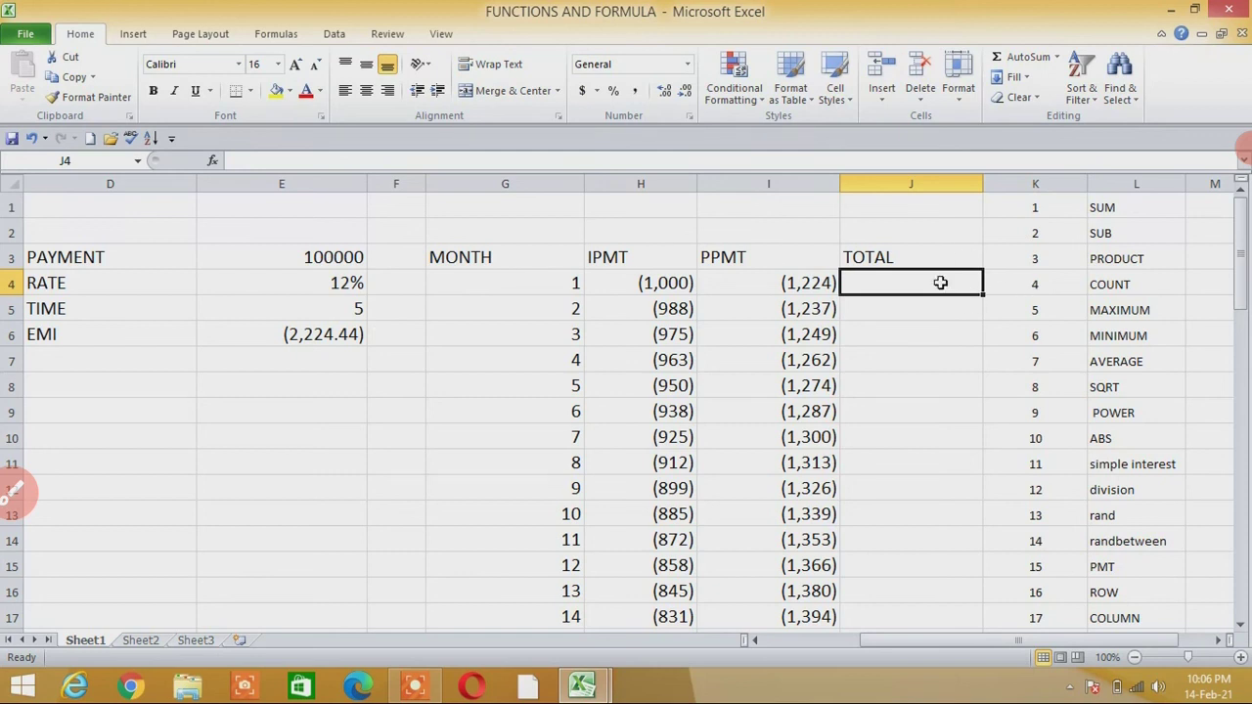
Step: Enter =SUM(H4+I4) in J4 to total month-1 interest and principal
type("=")
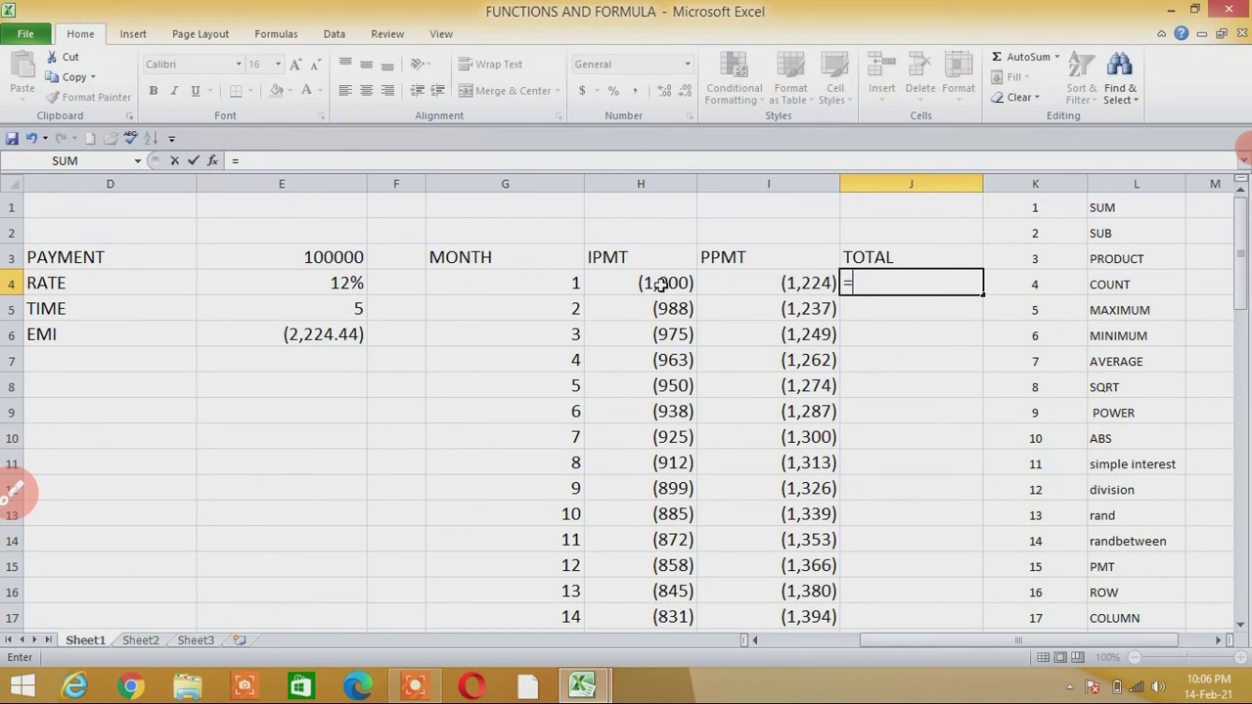
type("SUM")
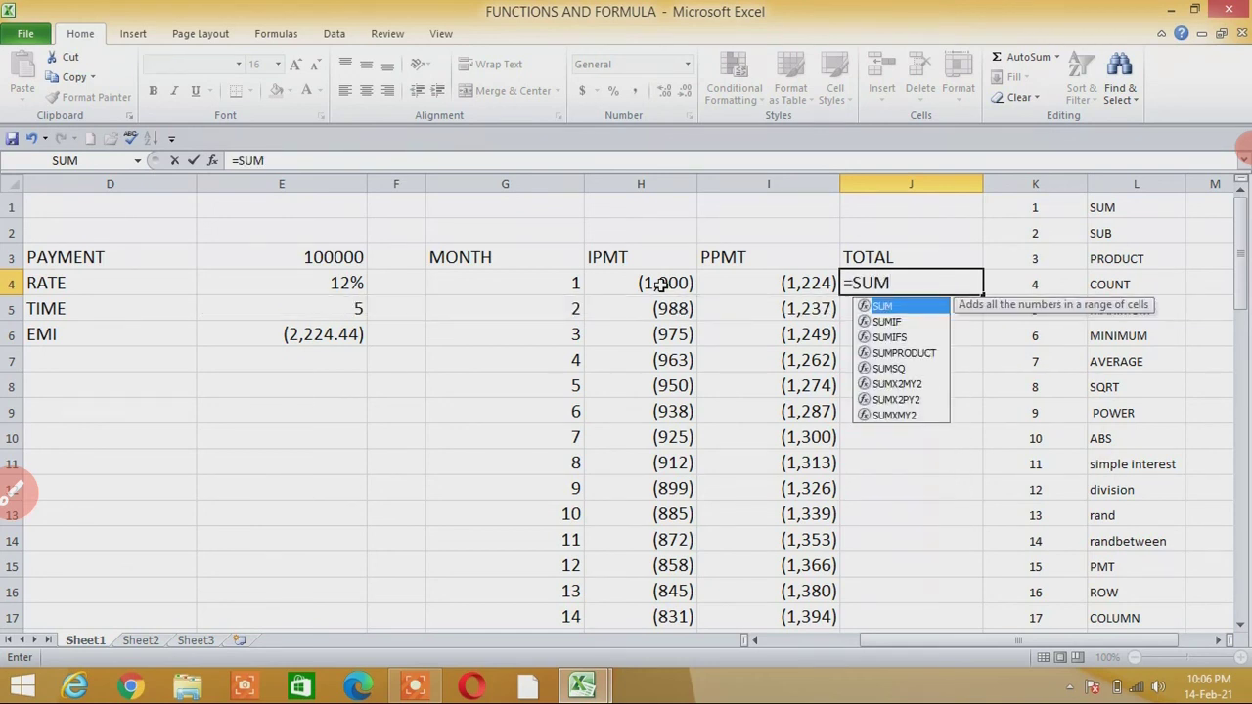
type("(")
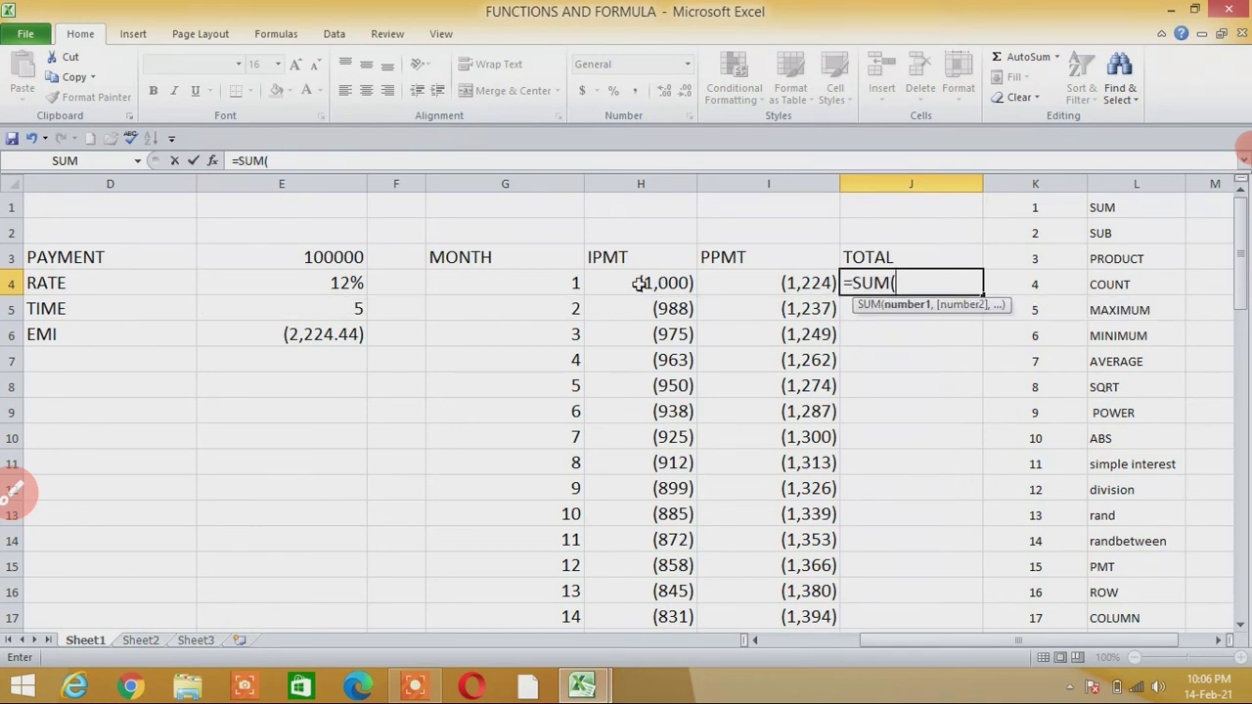
left_click(641, 282)
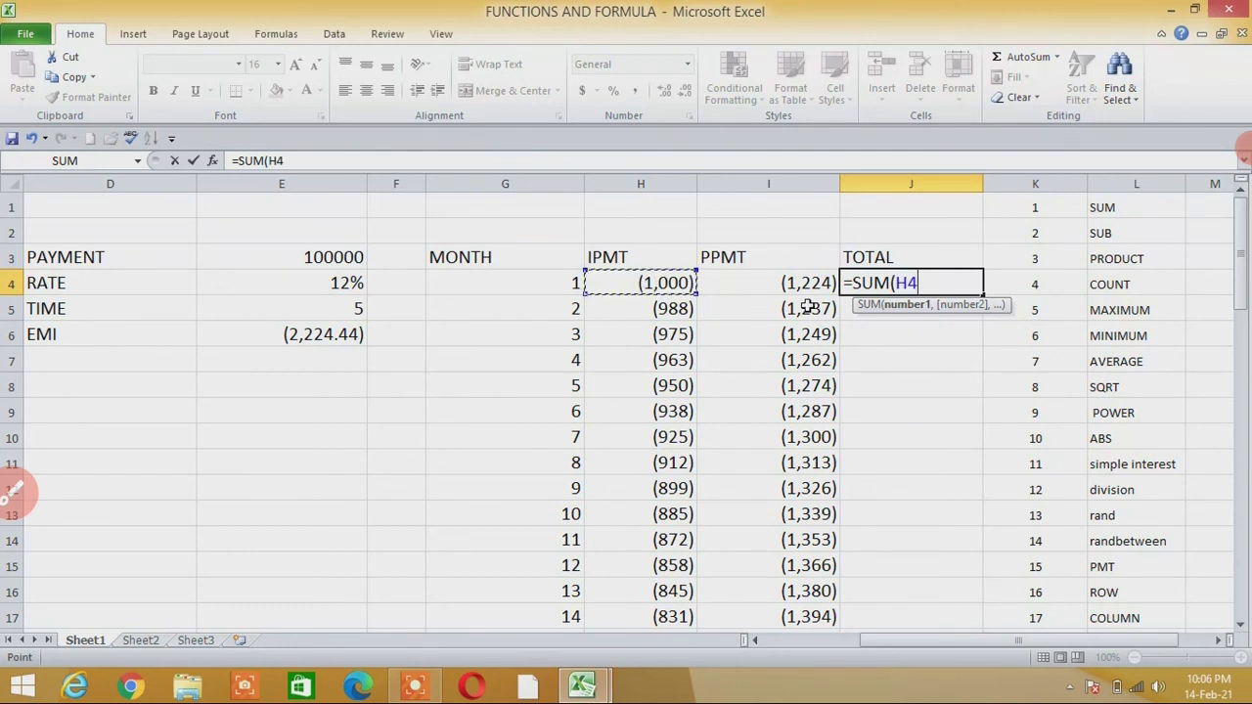
type("+")
left_click(779, 283)
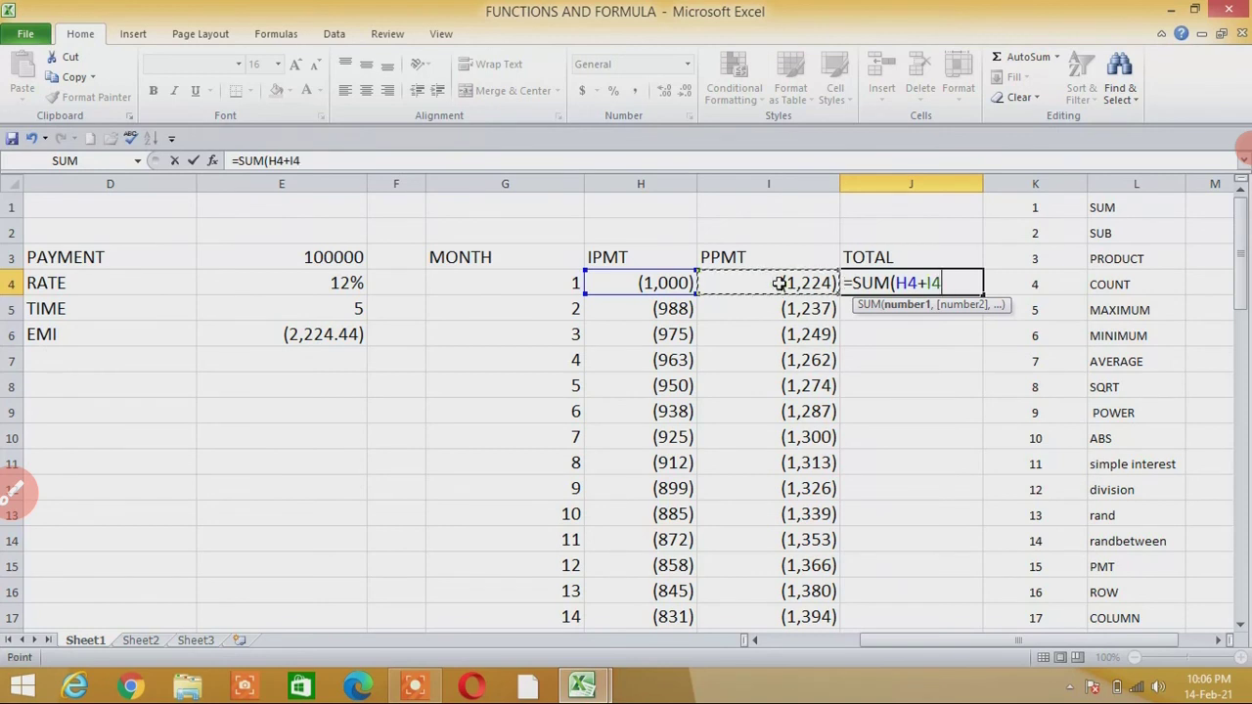
type(")")
key("Return")
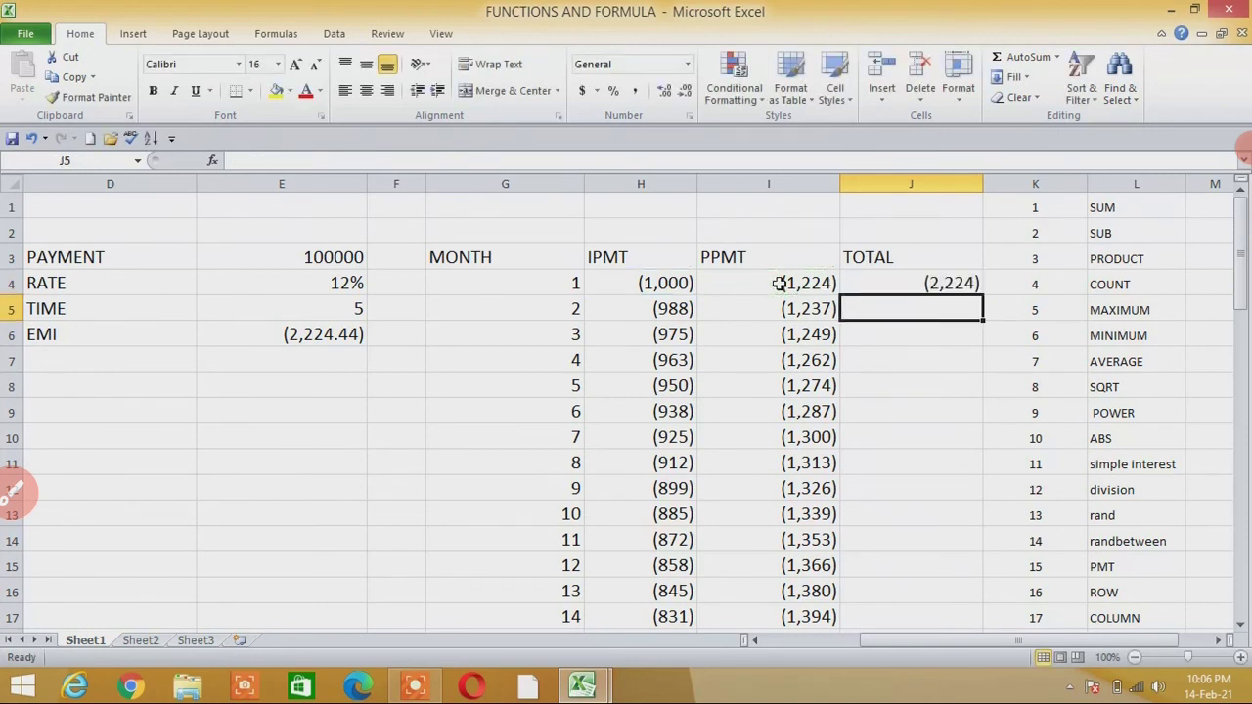
Step: Fill the TOTAL formula down J4:J63, showing (2,224) each month
left_click(963, 282)
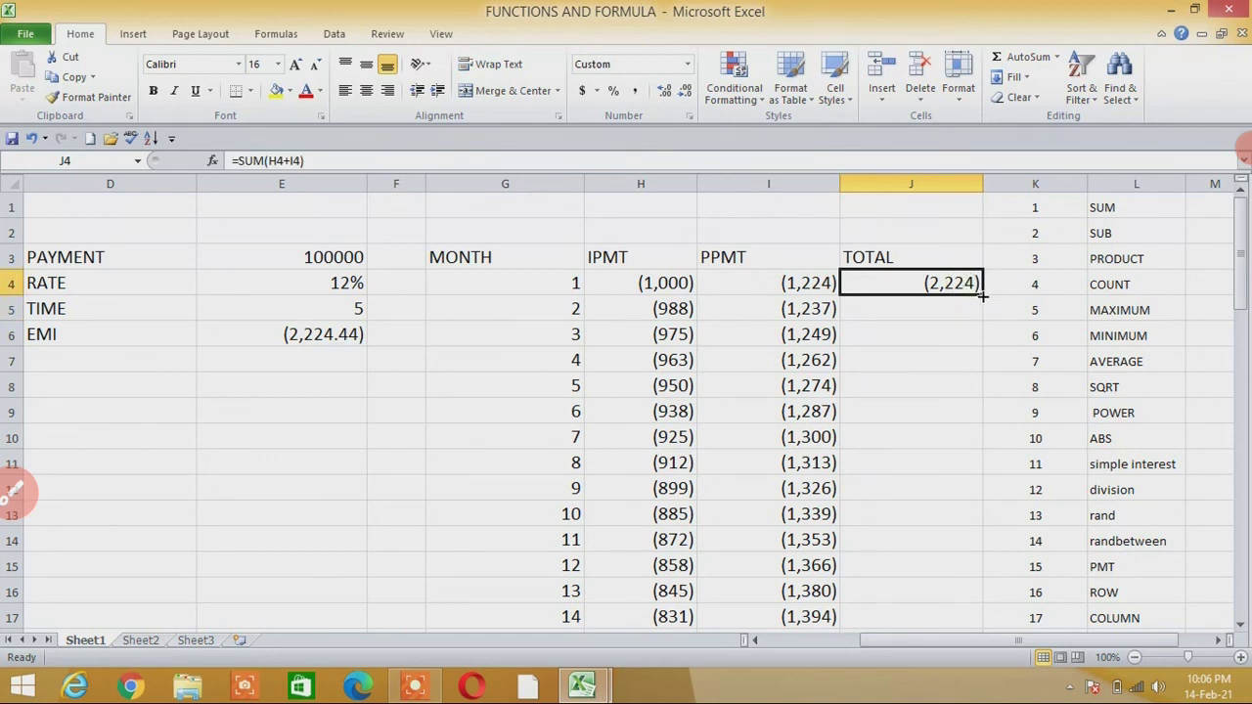
left_click_drag(982, 294, 982, 656)
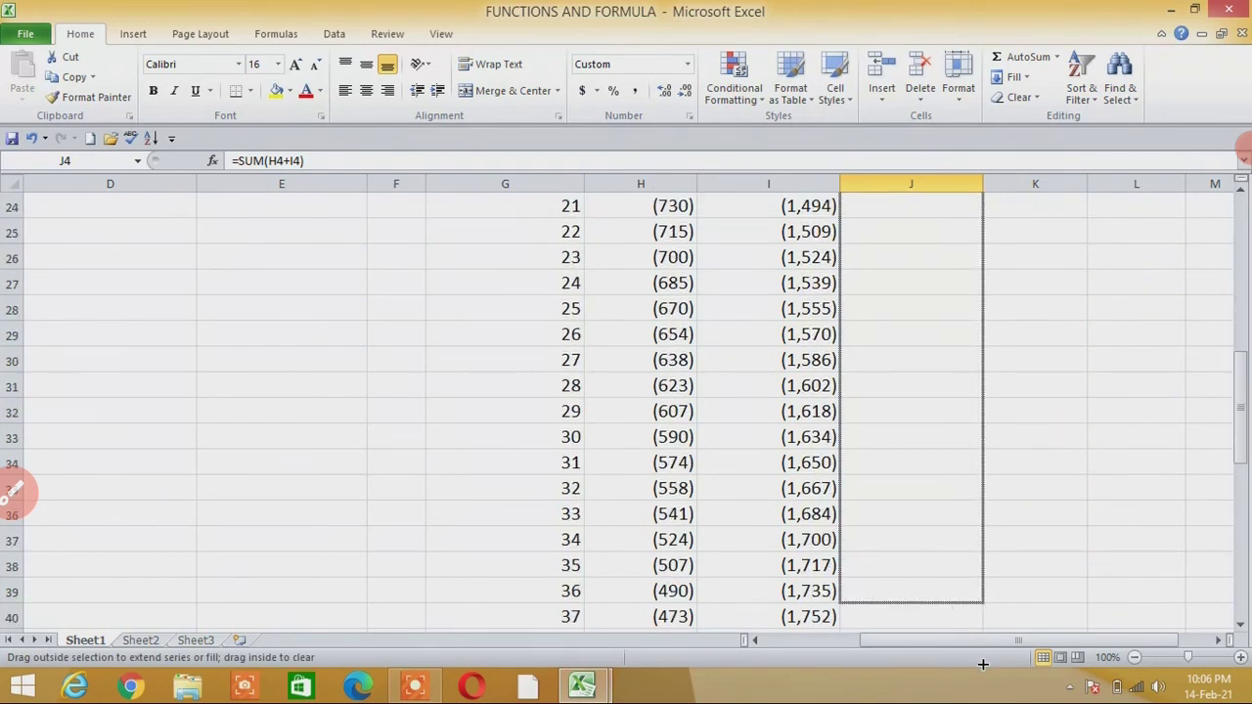
left_click_drag(983, 657, 986, 674)
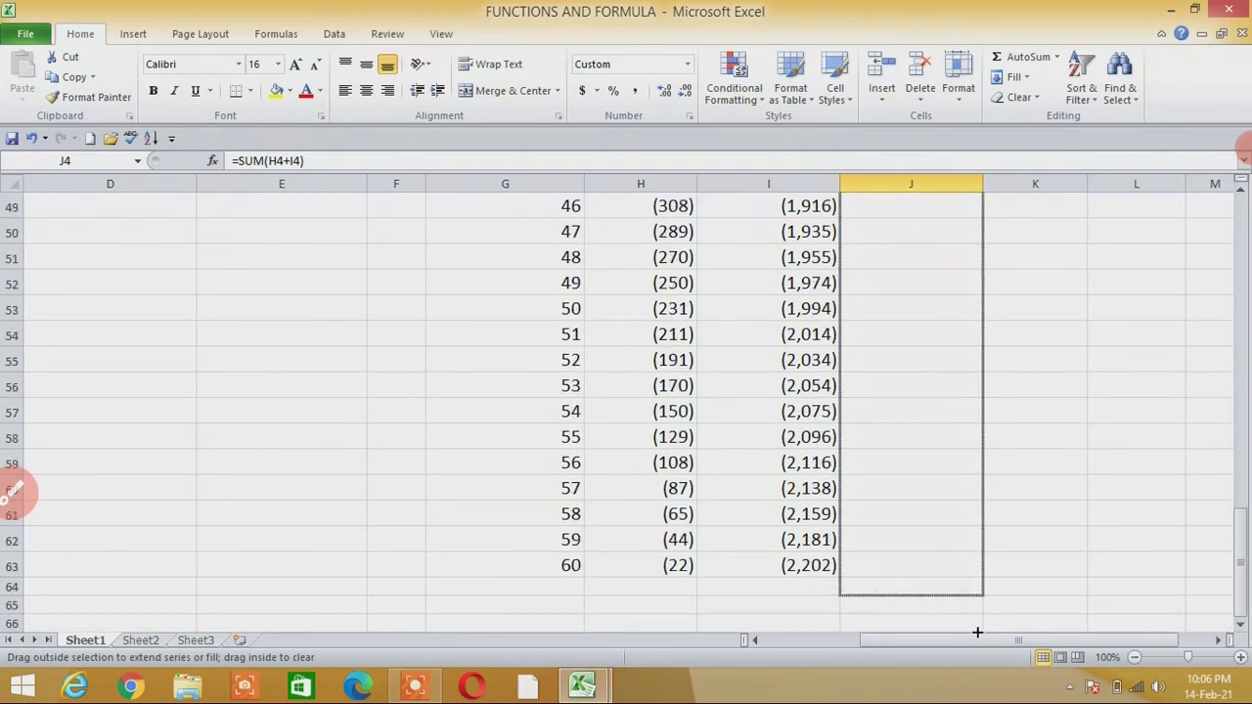
mouse_move(980, 650)
left_mouse_down()
mouse_move(982, 550)
mouse_move(984, 570)
left_mouse_up()
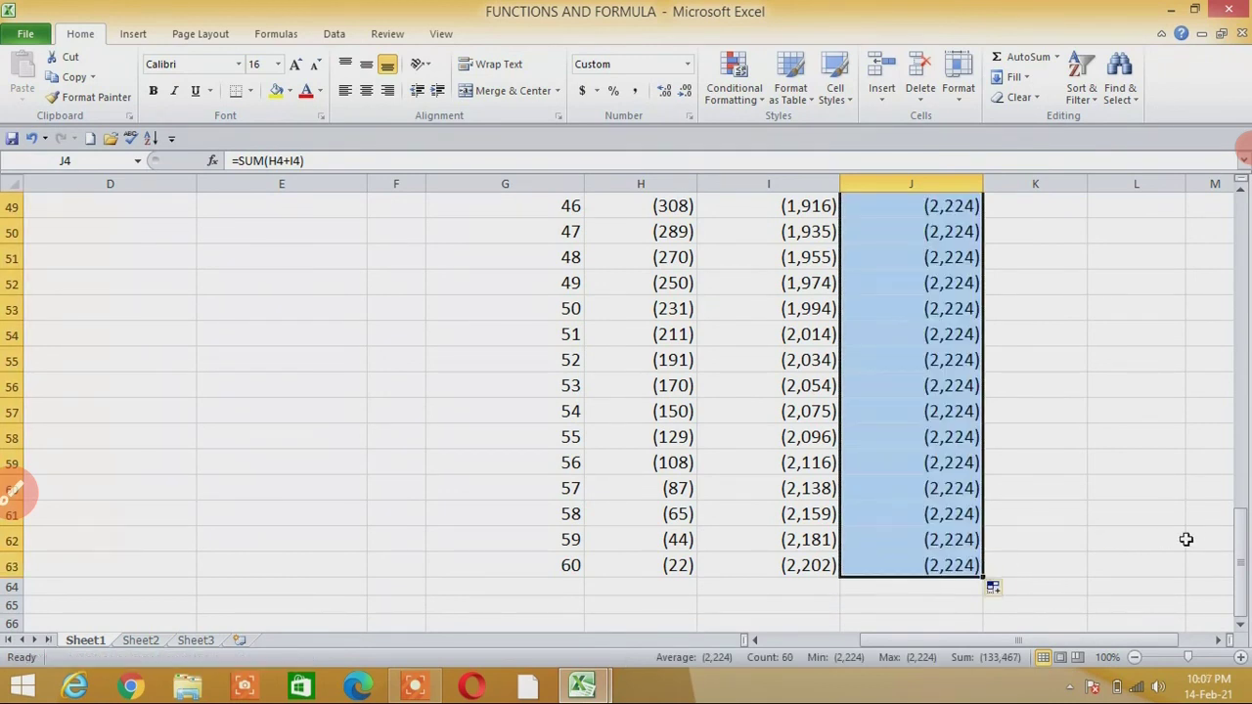
left_click_drag(1245, 535, 1179, 168)
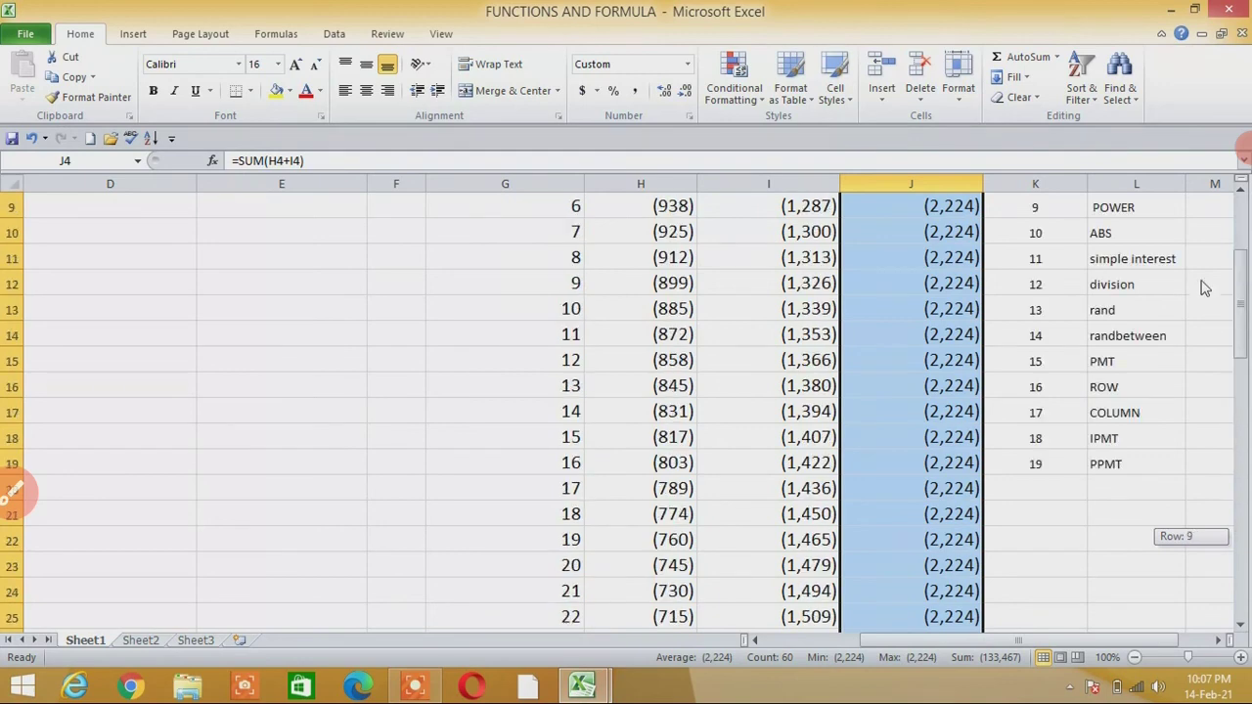